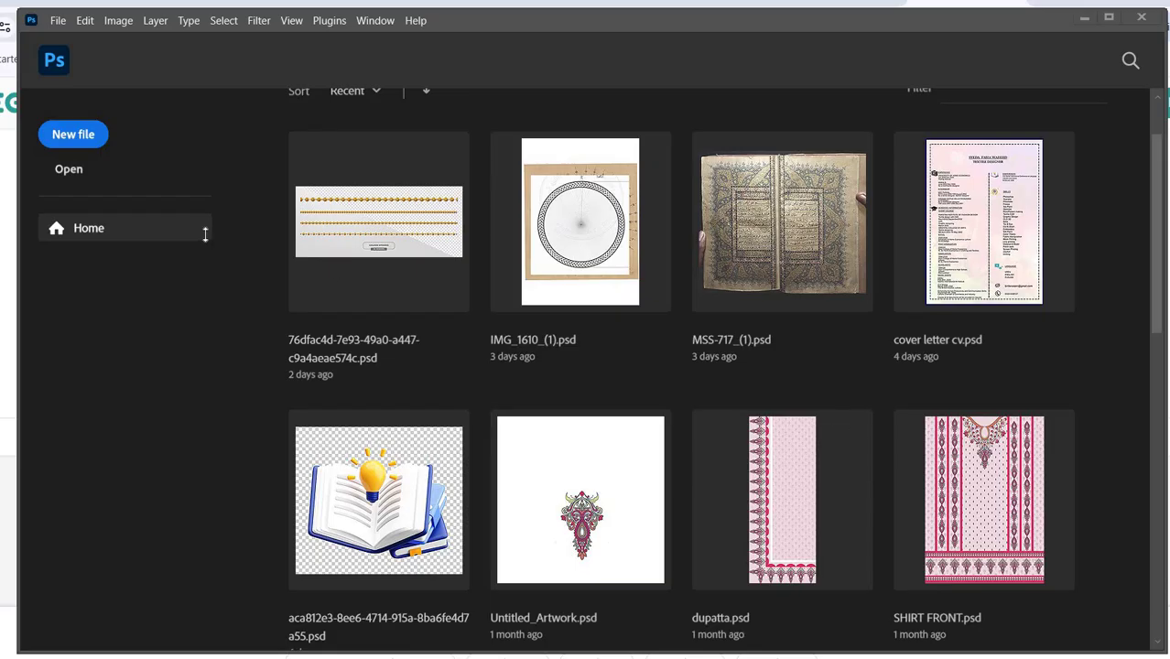
# Create a new document from the recent custom preset of 4 x 4 in at 300 ppi.
pyautogui.click(81, 140)
pyautogui.click(73, 134)
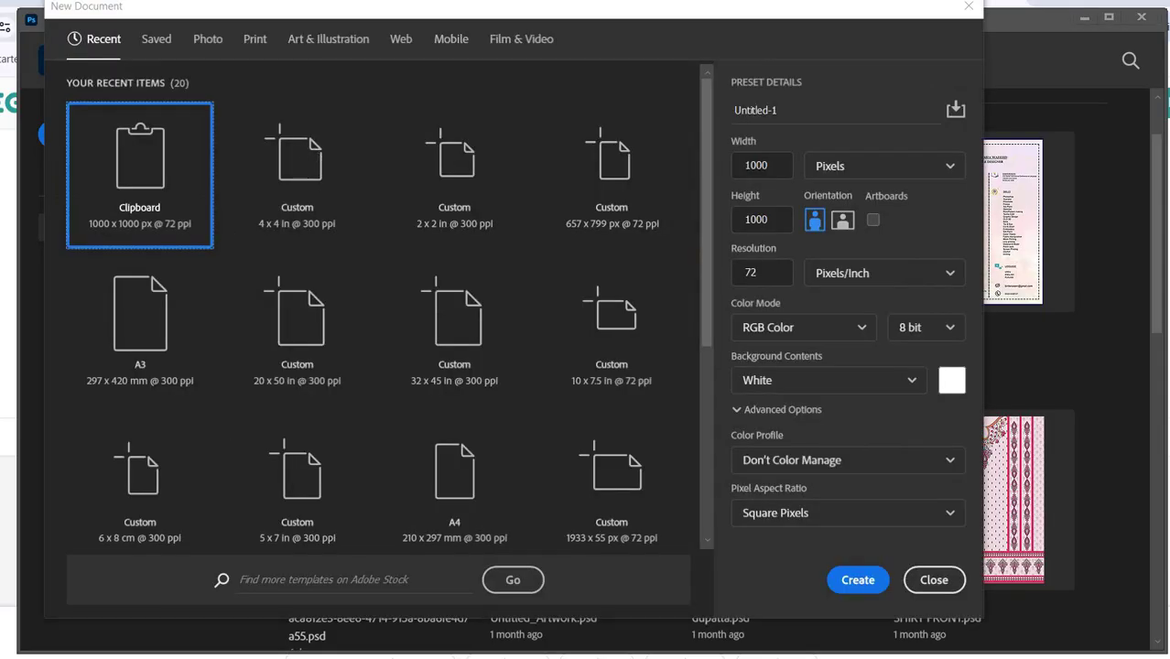
pyautogui.click(278, 179)
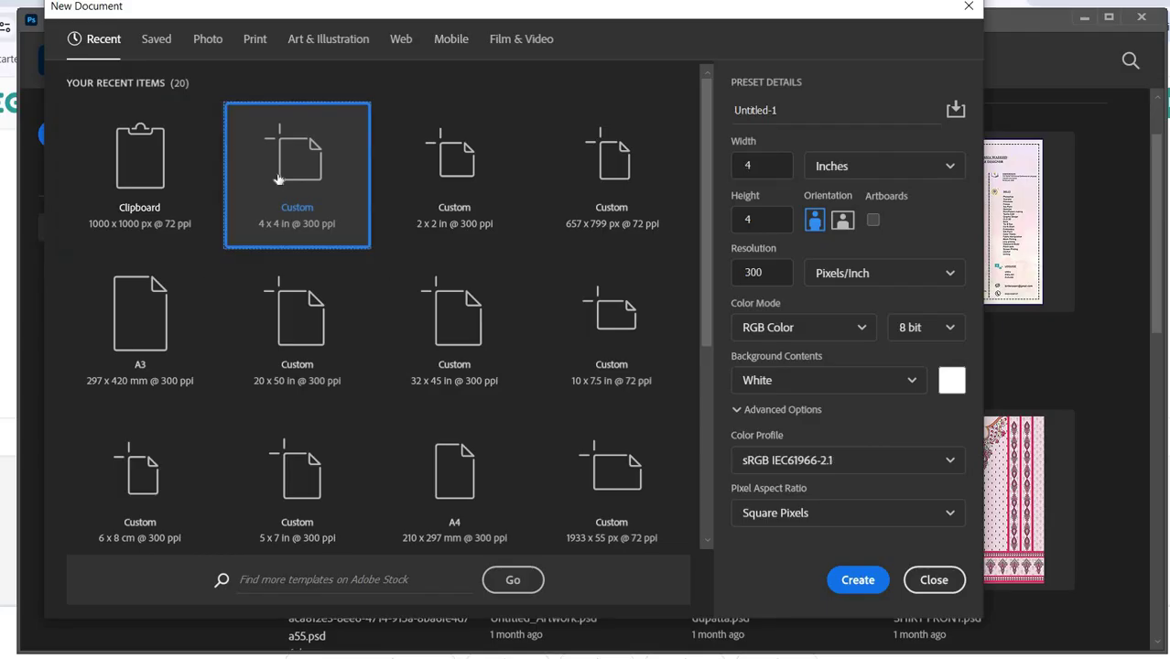
pyautogui.click(870, 579)
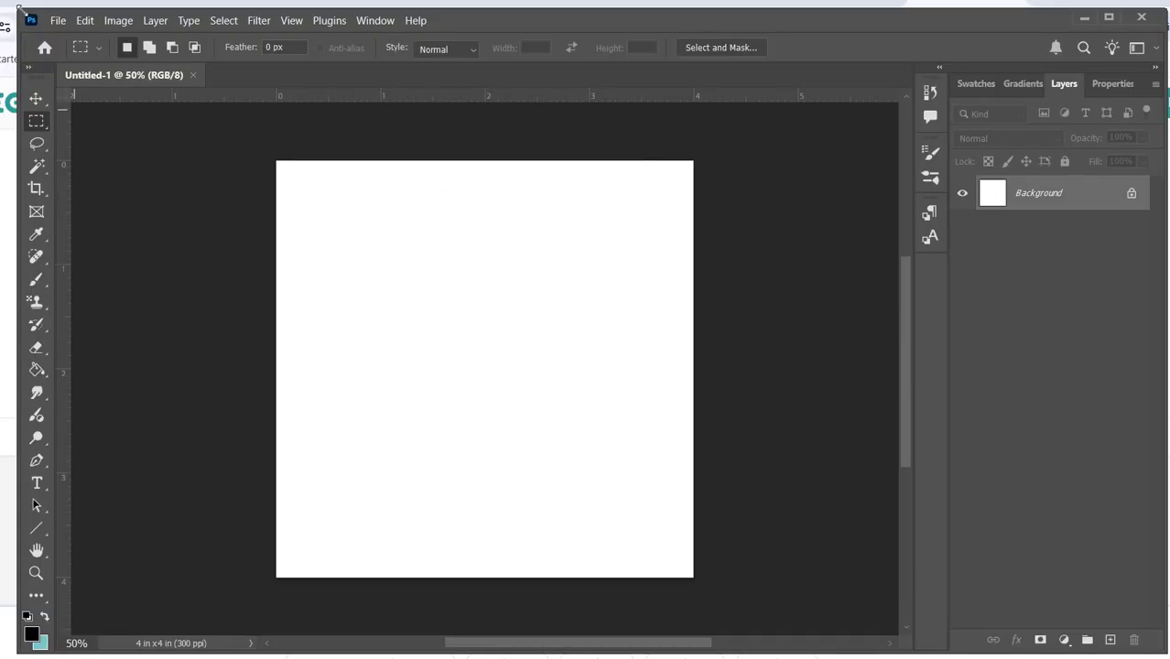
# Place the damask image pngegg (3) from Downloads as an embedded smart object at its default placement size.
pyautogui.click(55, 22)
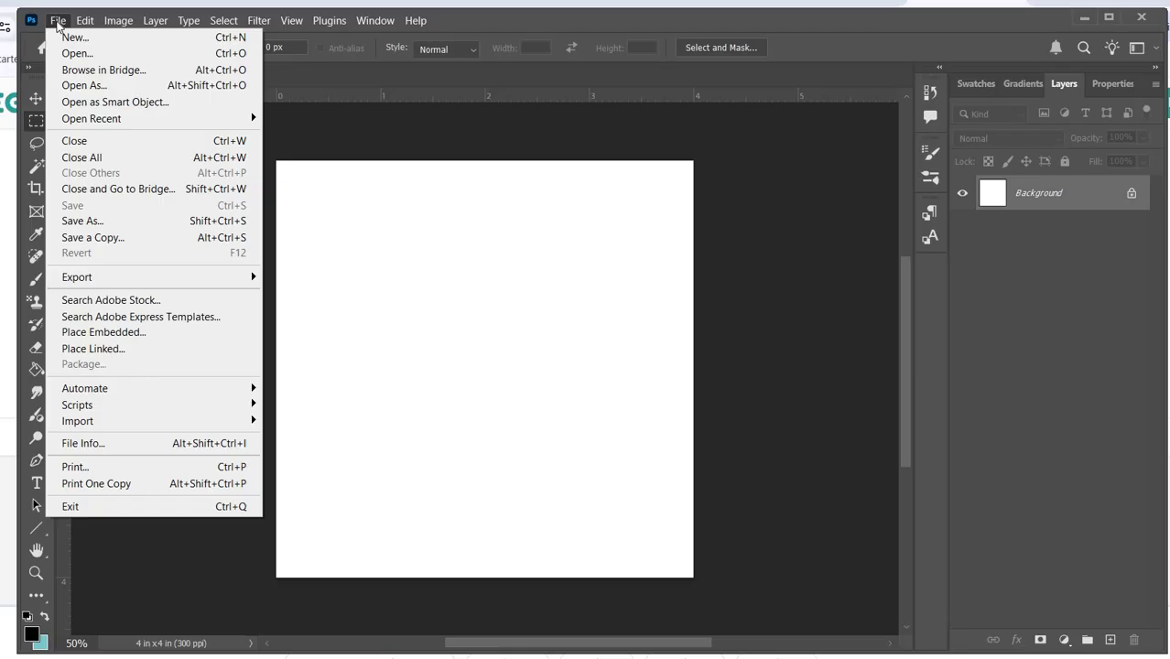
pyautogui.click(111, 333)
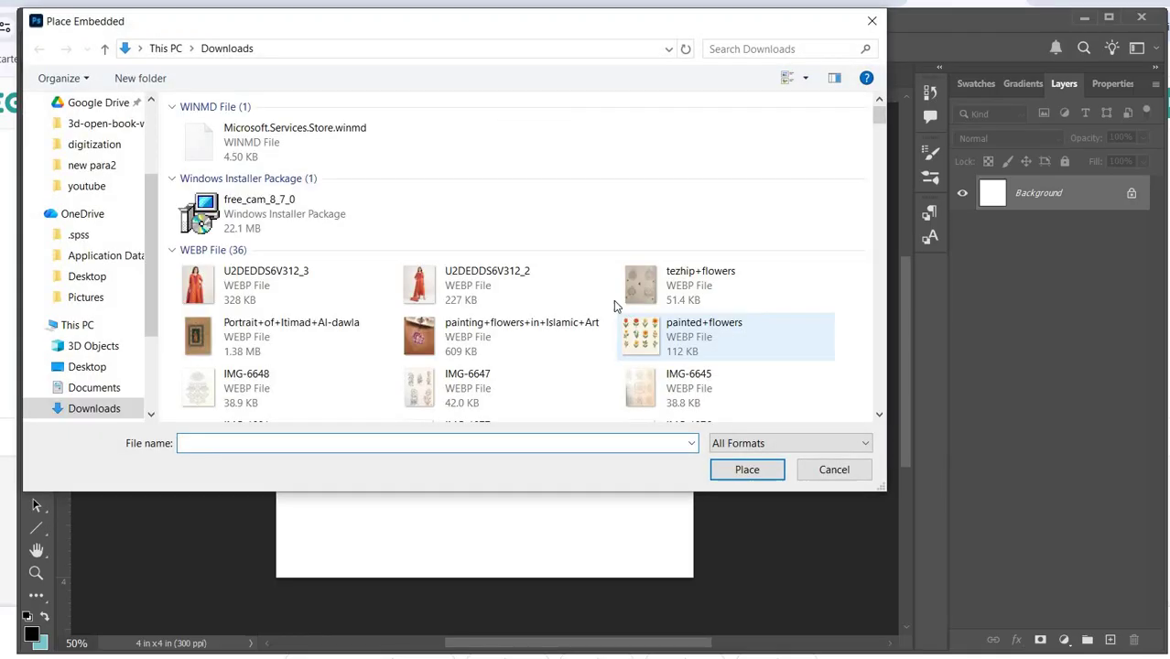
pyautogui.scroll(-5, 593, 288)
pyautogui.scroll(-10, 593, 288)
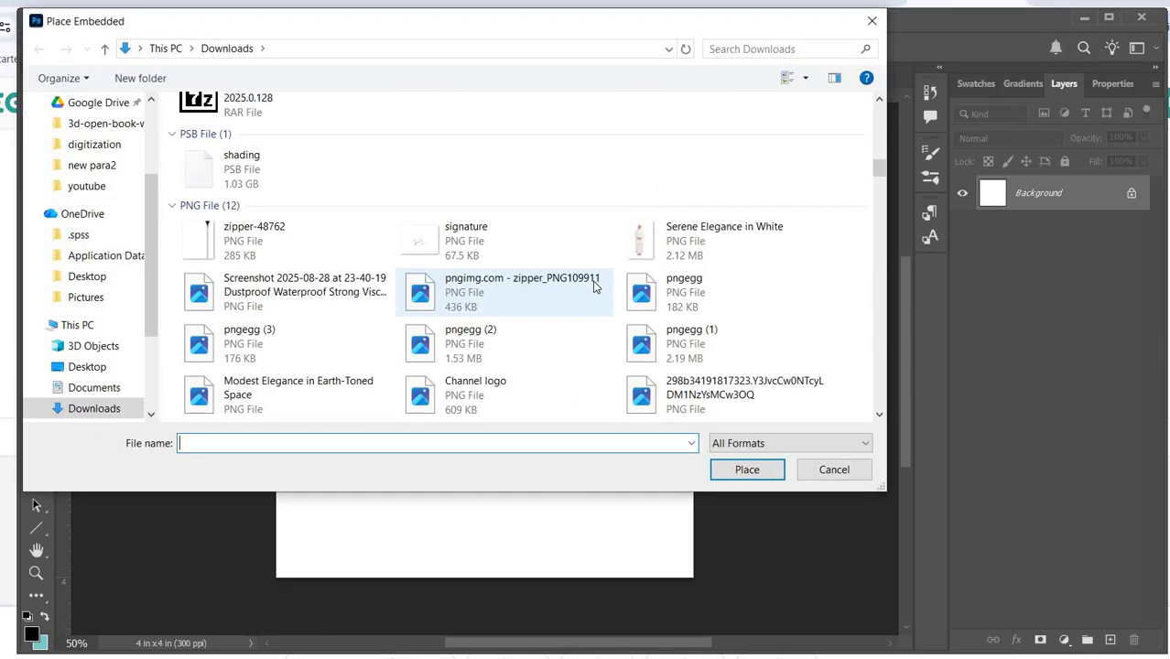
pyautogui.click(247, 218)
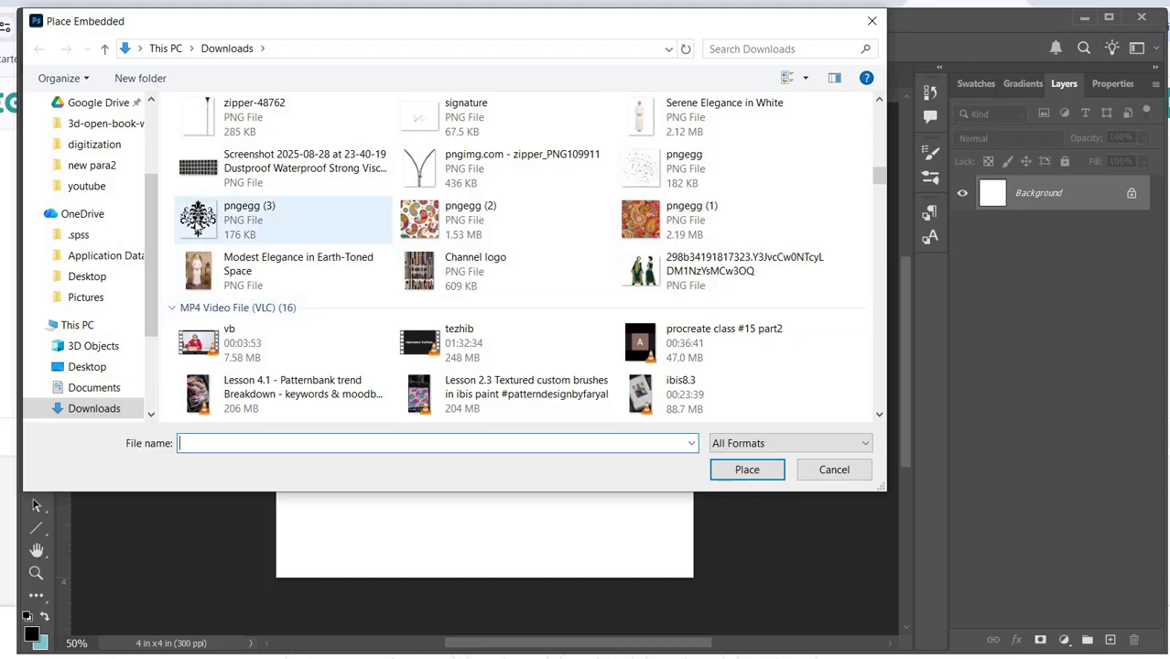
pyautogui.click(747, 469)
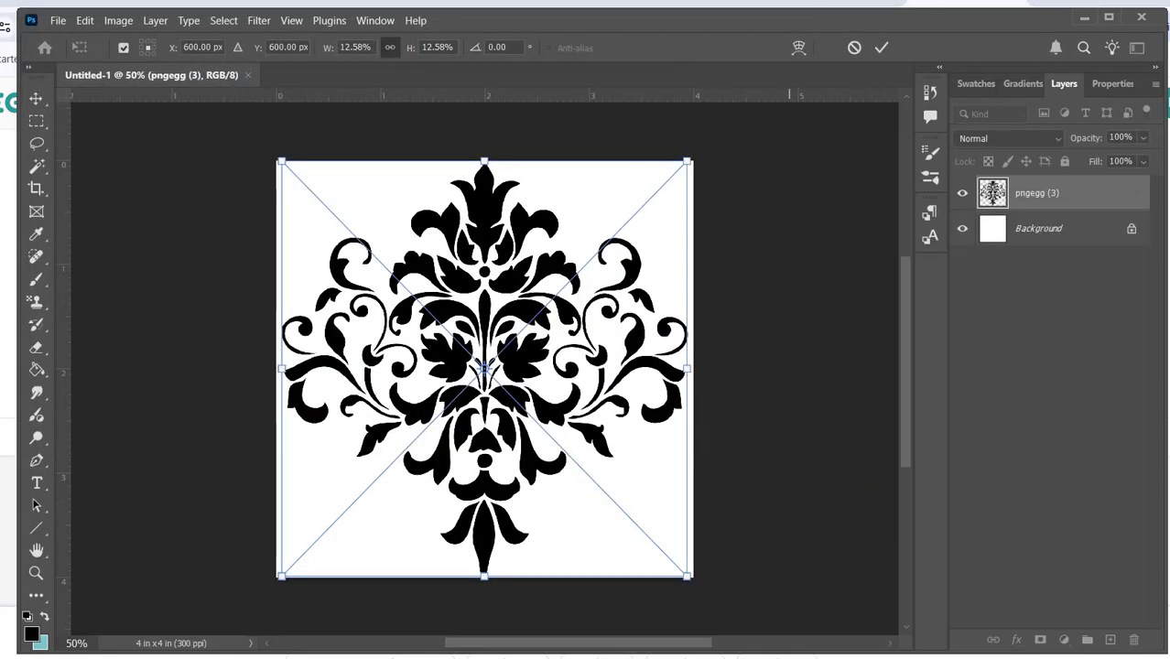
pyautogui.click(877, 48)
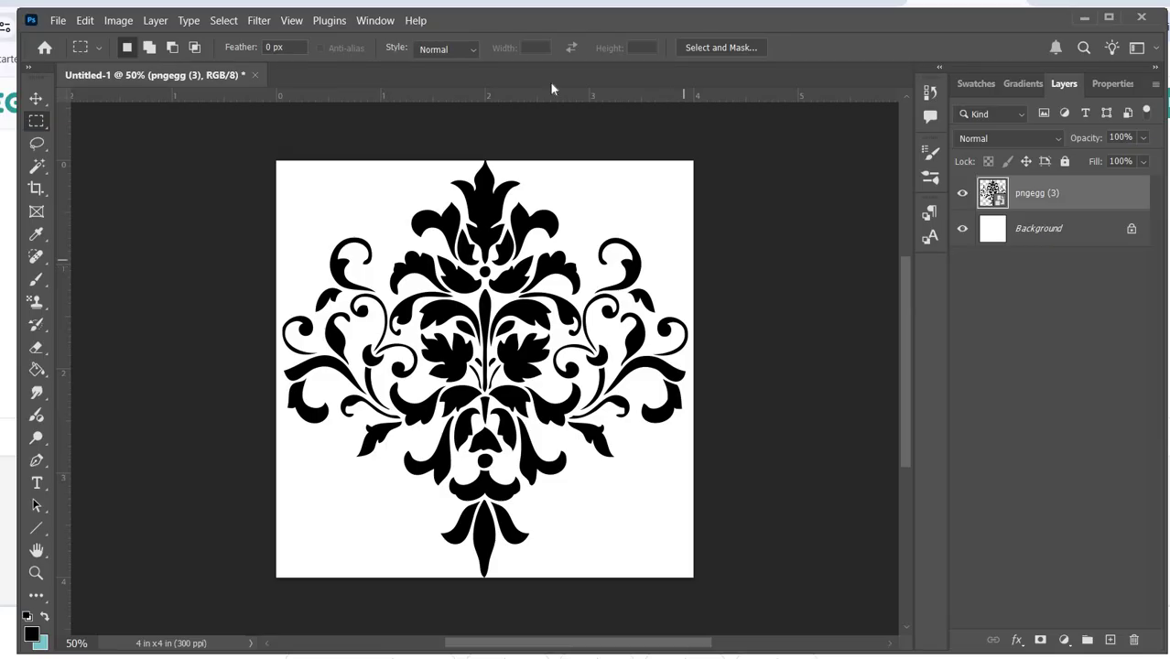
# Add a horizontal and a vertical guide crossing at the canvas centre.
pyautogui.moveTo(527, 95); pyautogui.dragTo(552, 373)
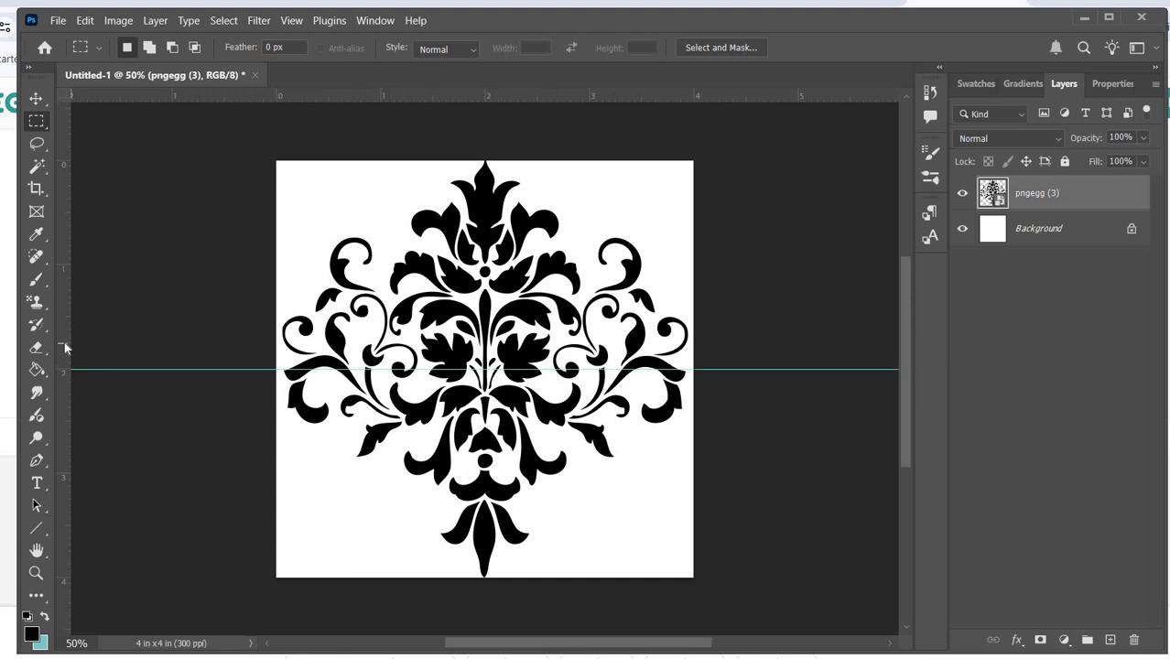
pyautogui.moveTo(64, 348); pyautogui.dragTo(485, 368)
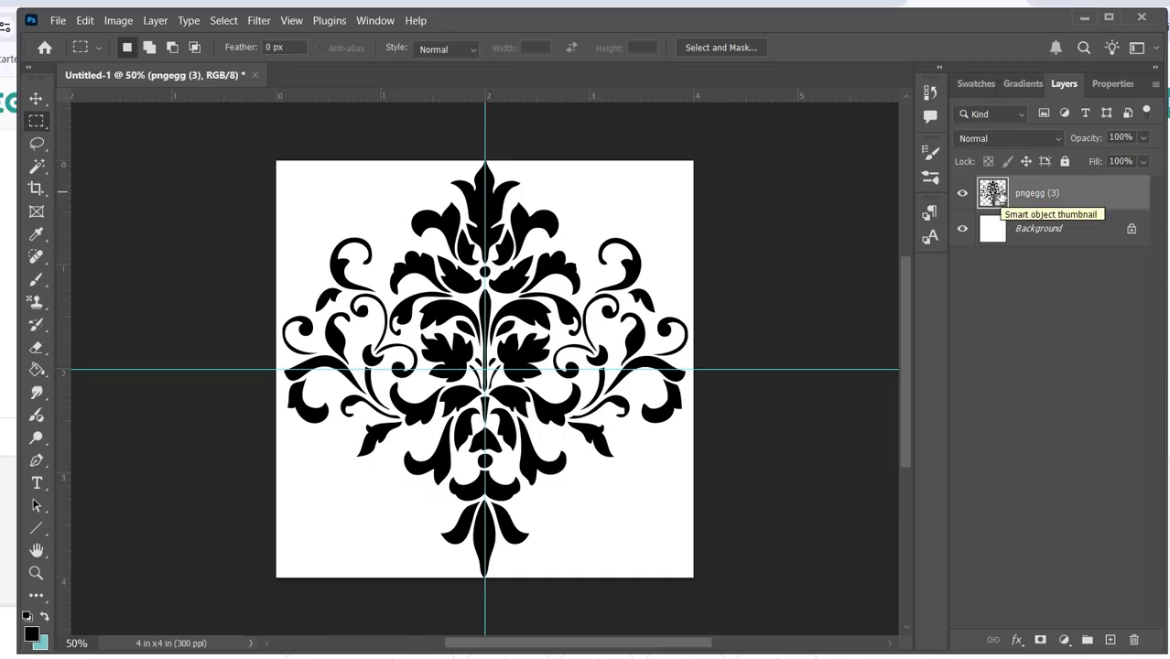
# Scale the damask motif to about 8.12% and centre it horizontally and vertically, aligned to the canvas.
pyautogui.click(39, 99)
pyautogui.click(621, 51)
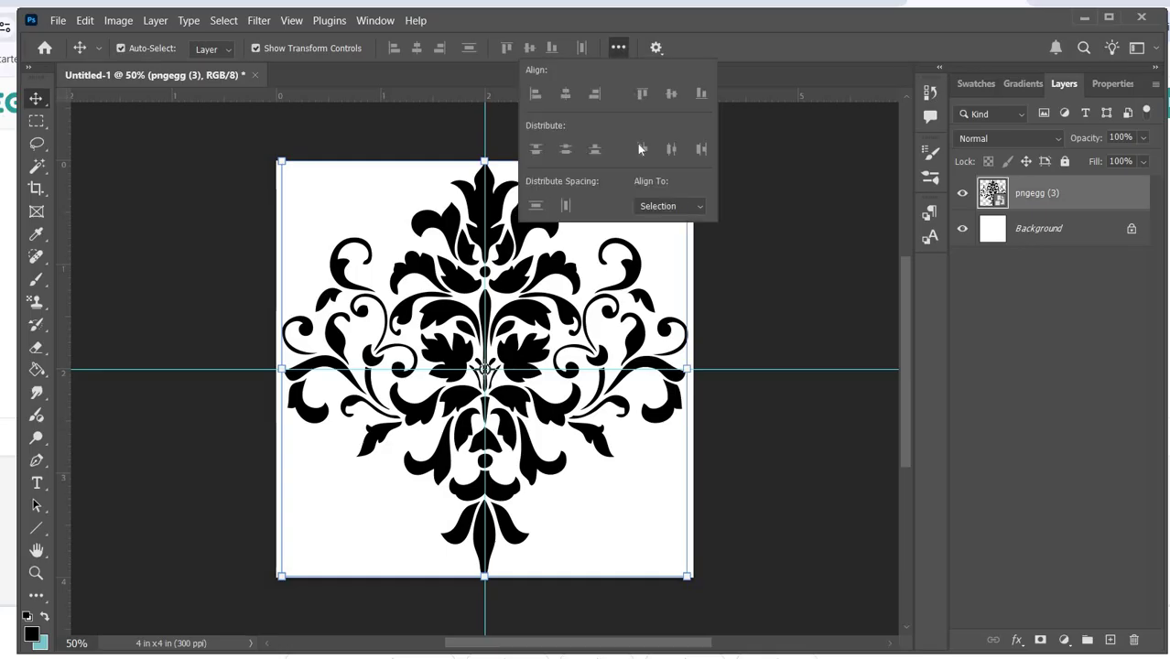
pyautogui.click(692, 207)
pyautogui.click(677, 245)
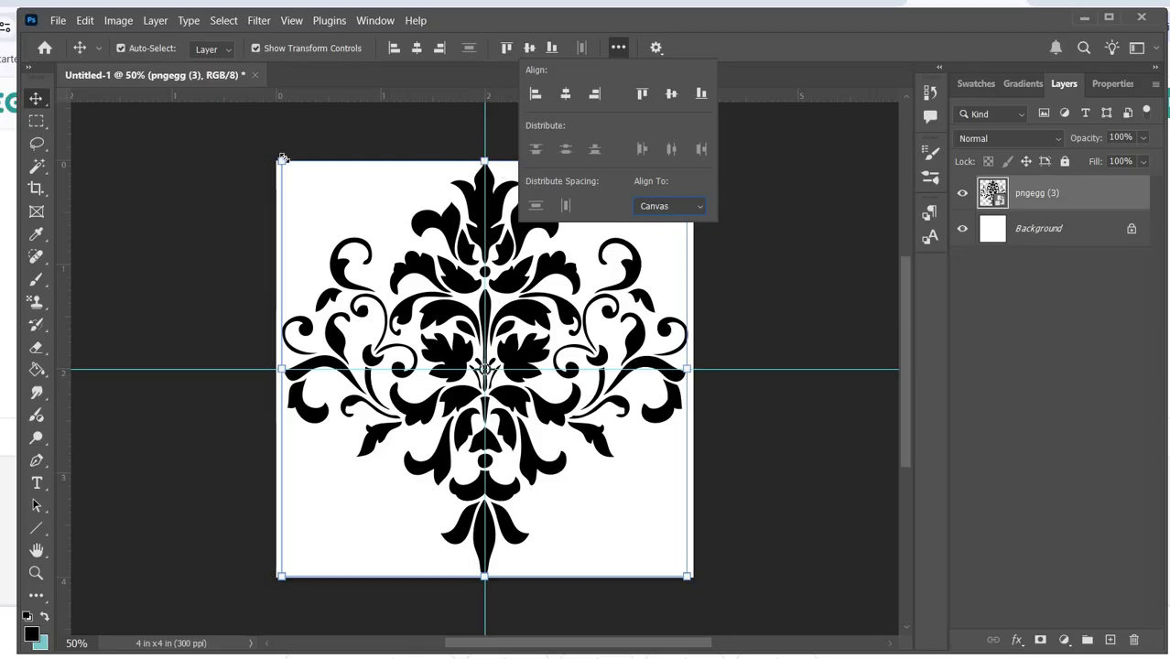
pyautogui.moveTo(280, 162); pyautogui.dragTo(406, 347)
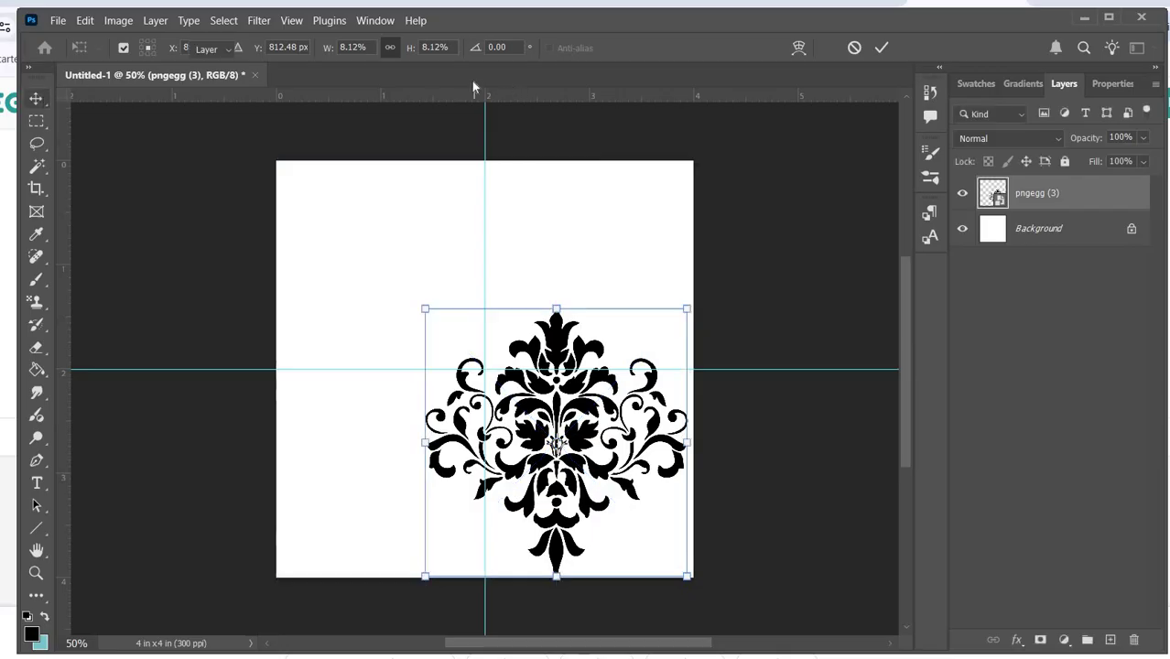
pyautogui.press('Return')
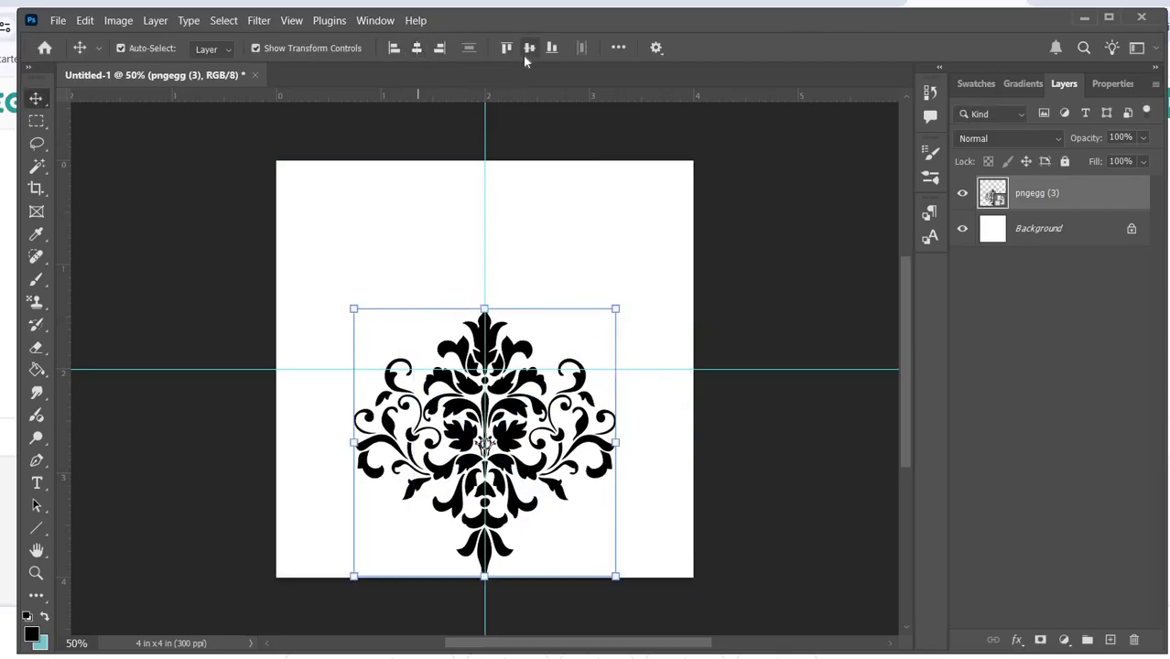
pyautogui.click(526, 52)
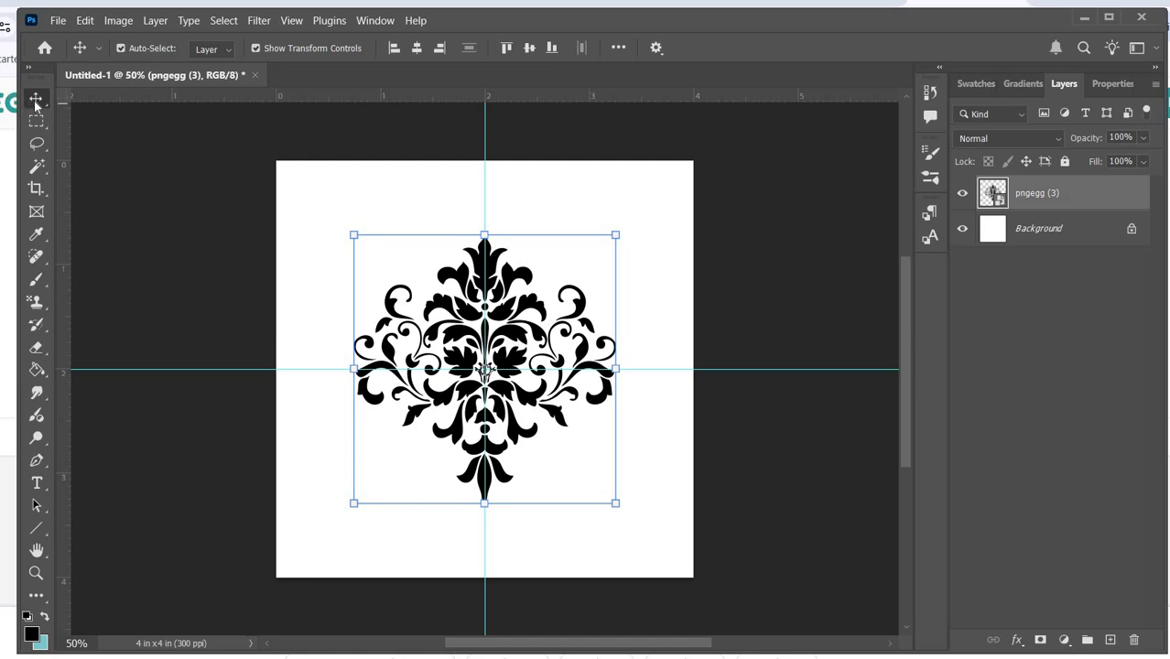
# Enable Pattern Preview and place a copy of the motif centred on a corner of the tile.
pyautogui.click(293, 22)
pyautogui.click(322, 306)
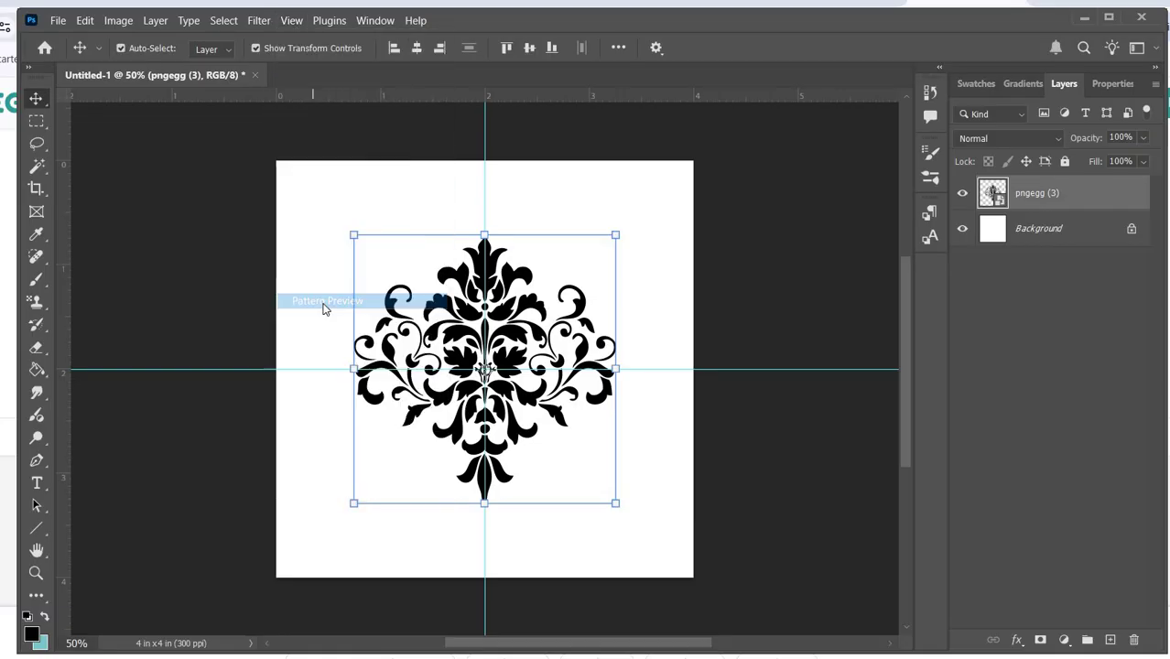
pyautogui.click(546, 277)
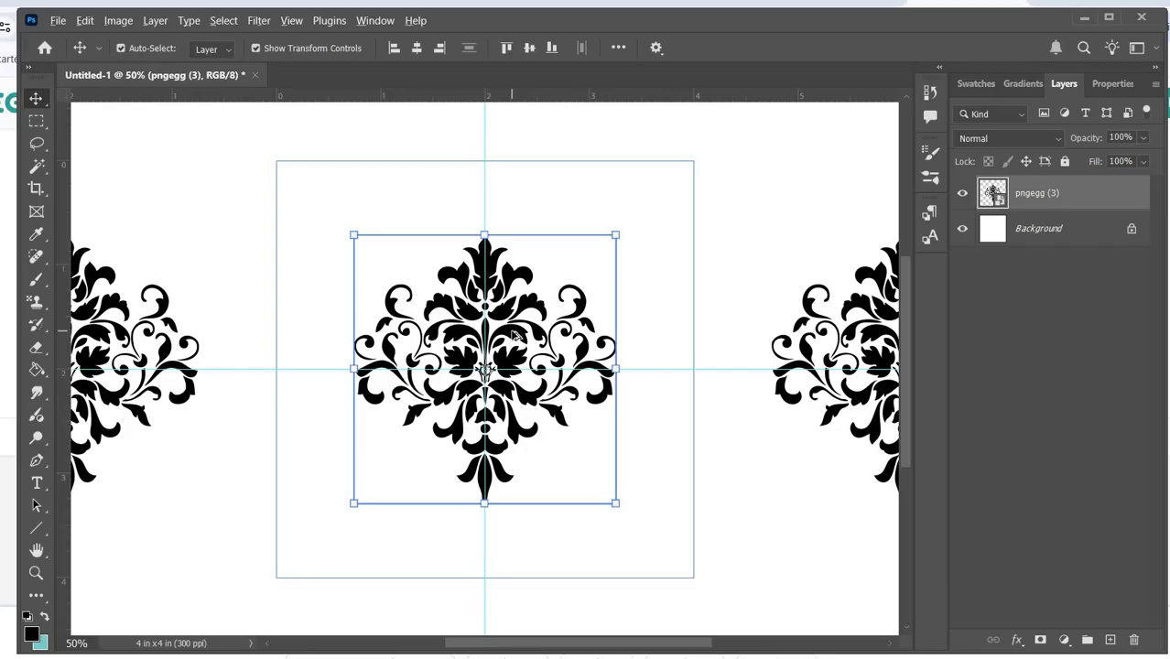
pyautogui.moveTo(427, 281); pyautogui.dragTo(304, 125)
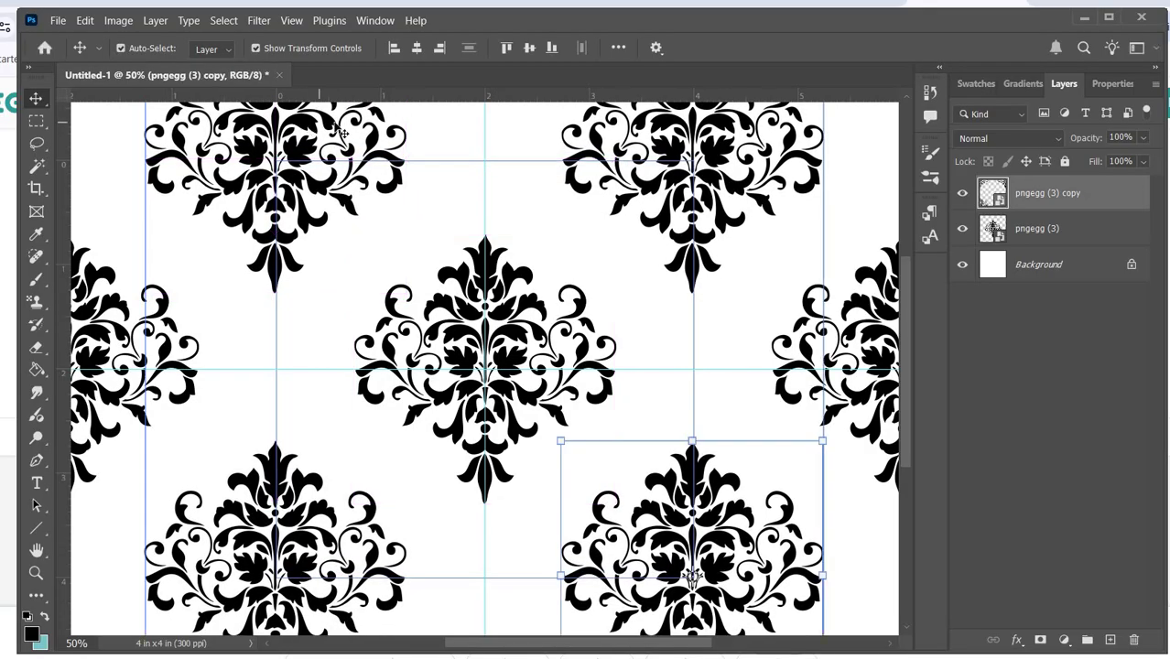
# Turn Pattern Preview off with nothing selected to examine the bare tile's corners.
pyautogui.click(295, 20)
pyautogui.moveTo(291, 20)
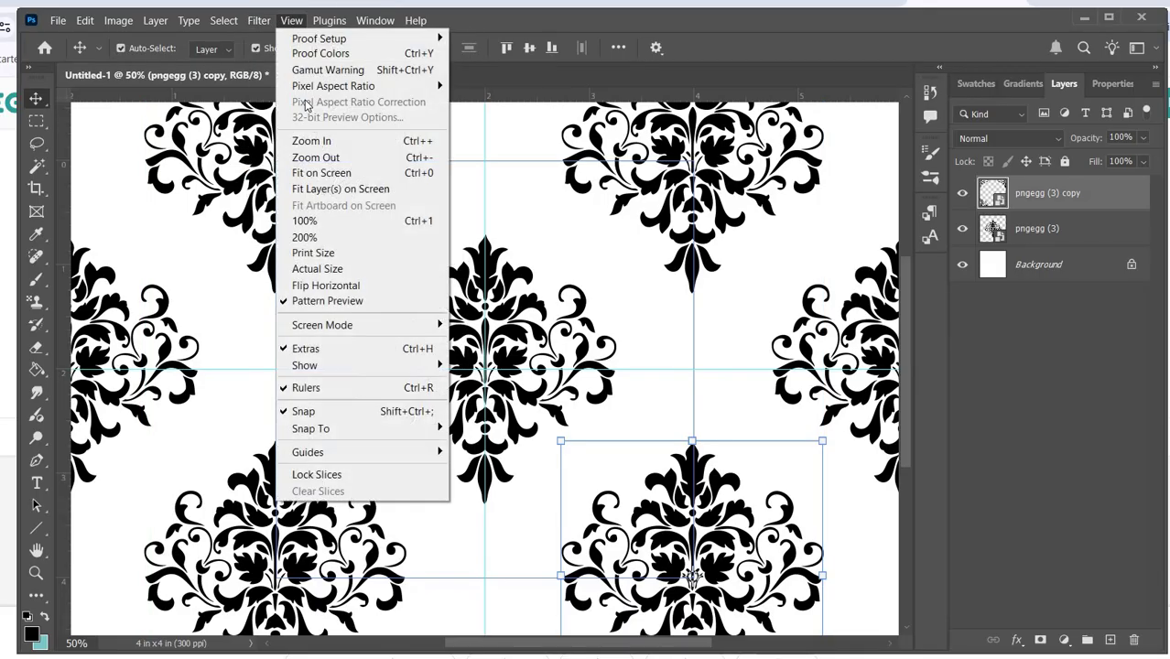
pyautogui.click(324, 302)
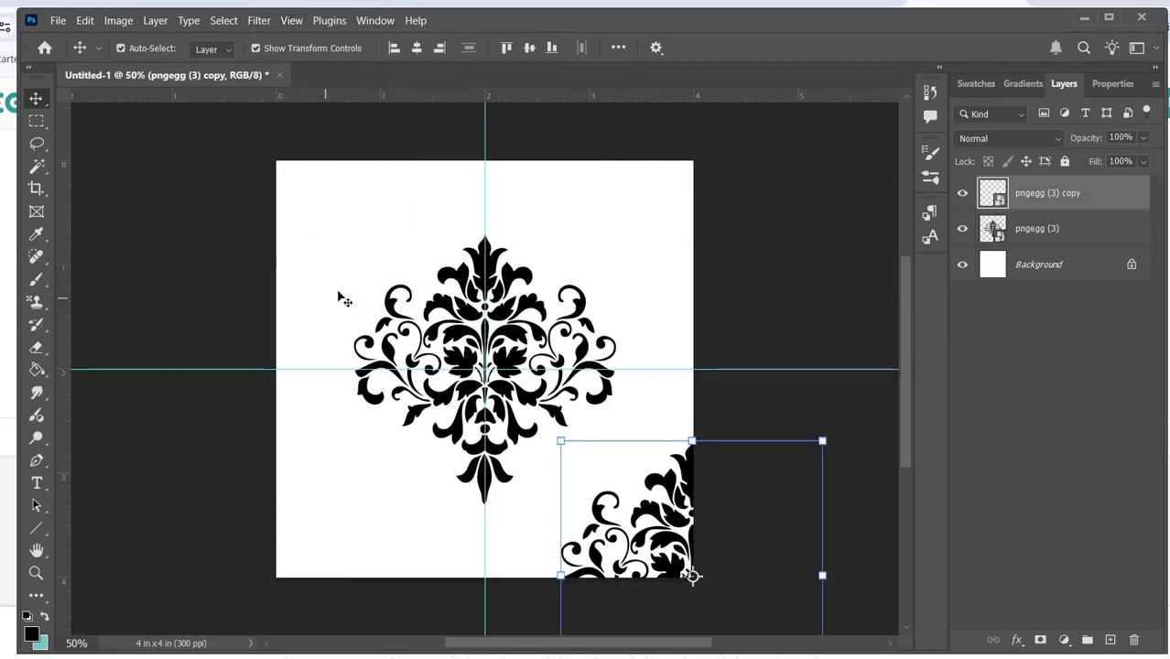
pyautogui.click(773, 334)
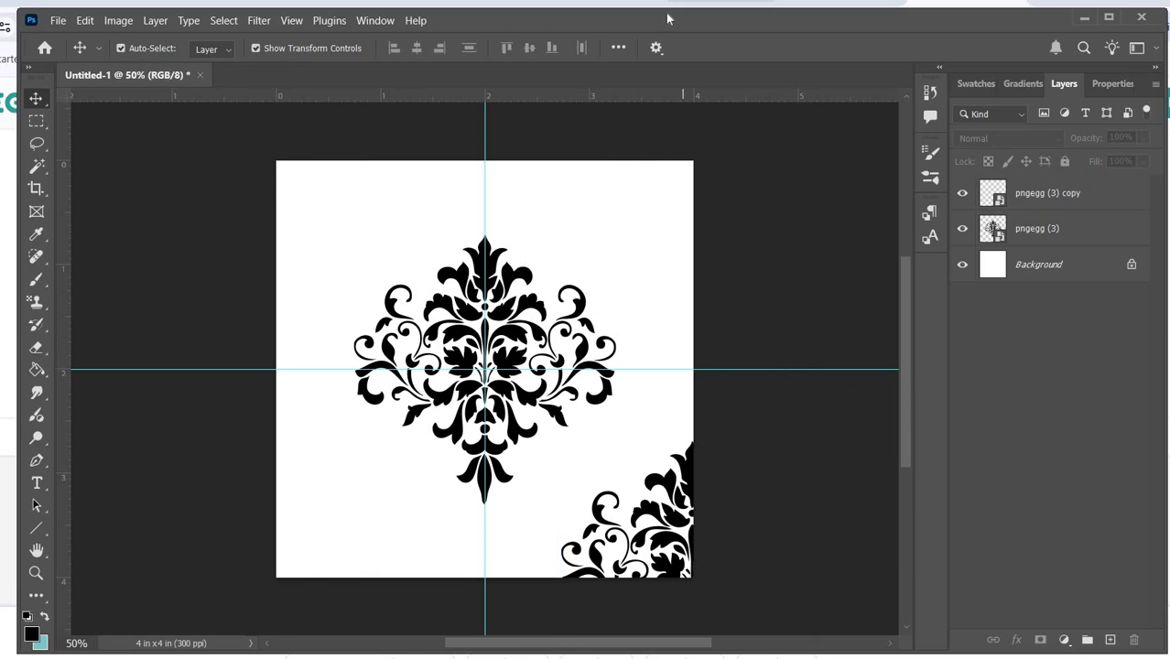
pyautogui.click(478, 342)
pyautogui.click(759, 339)
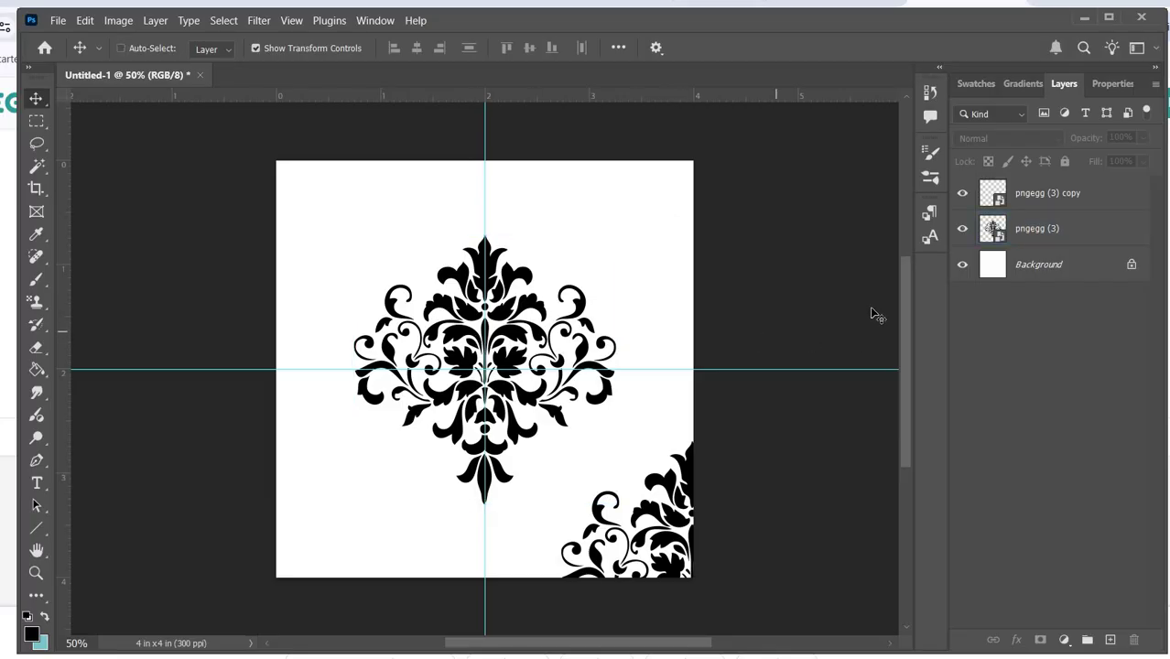
# Rasterize the pngegg (3) copy layer while Pattern Preview is on.
pyautogui.click(1019, 196)
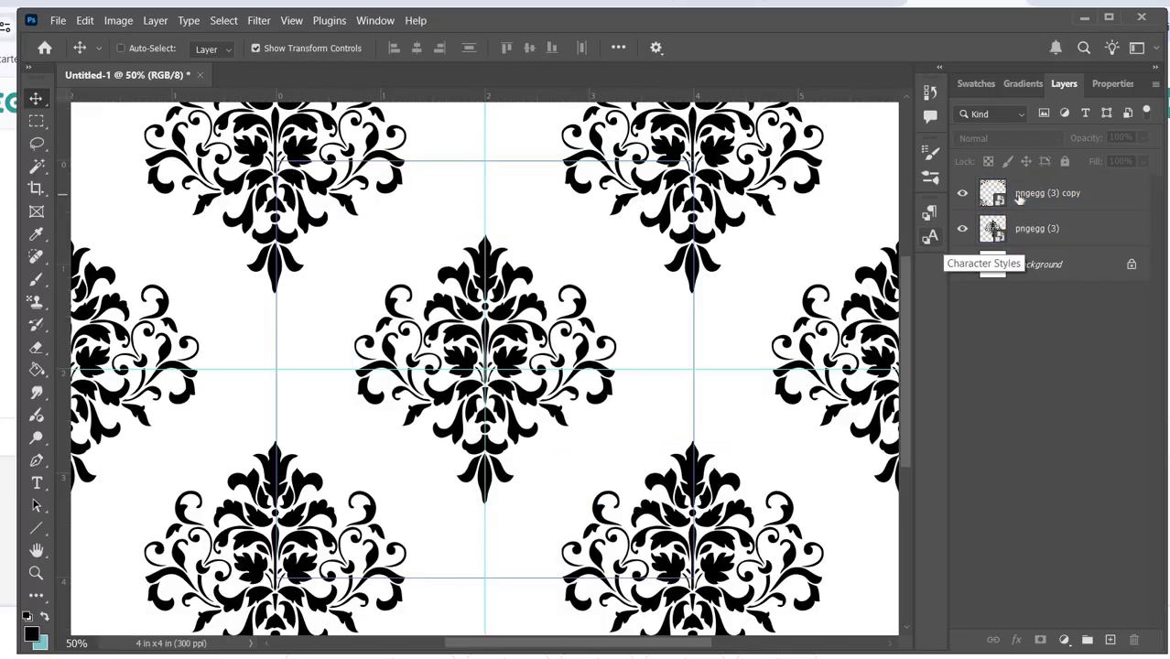
pyautogui.click(1019, 196)
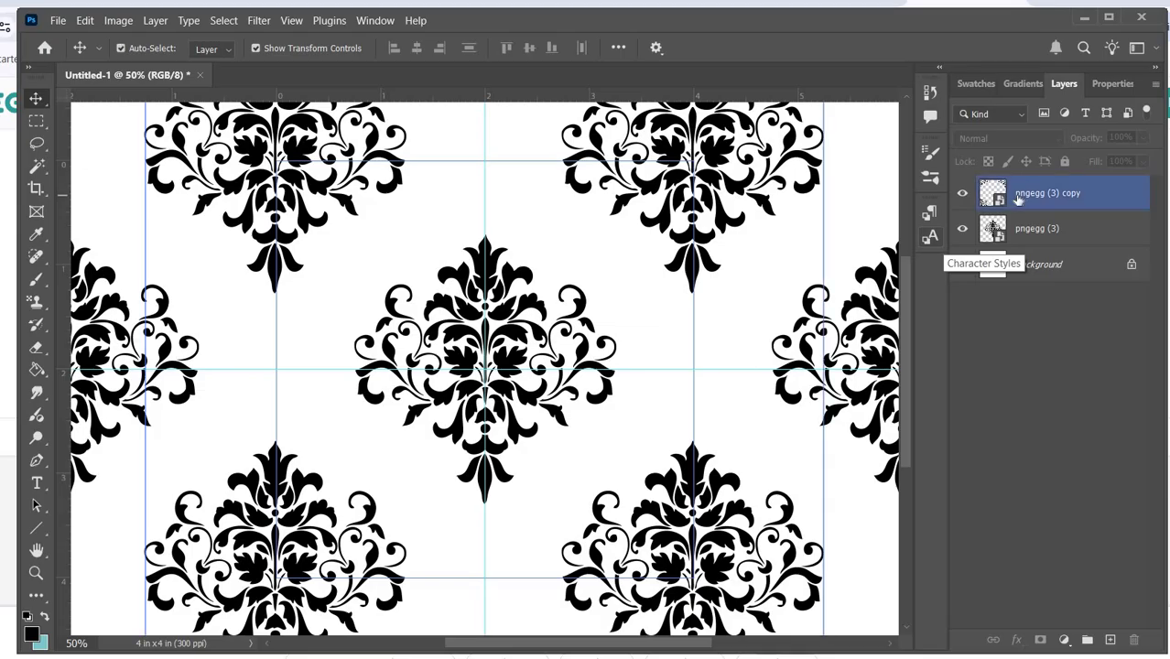
pyautogui.rightClick(1025, 254)
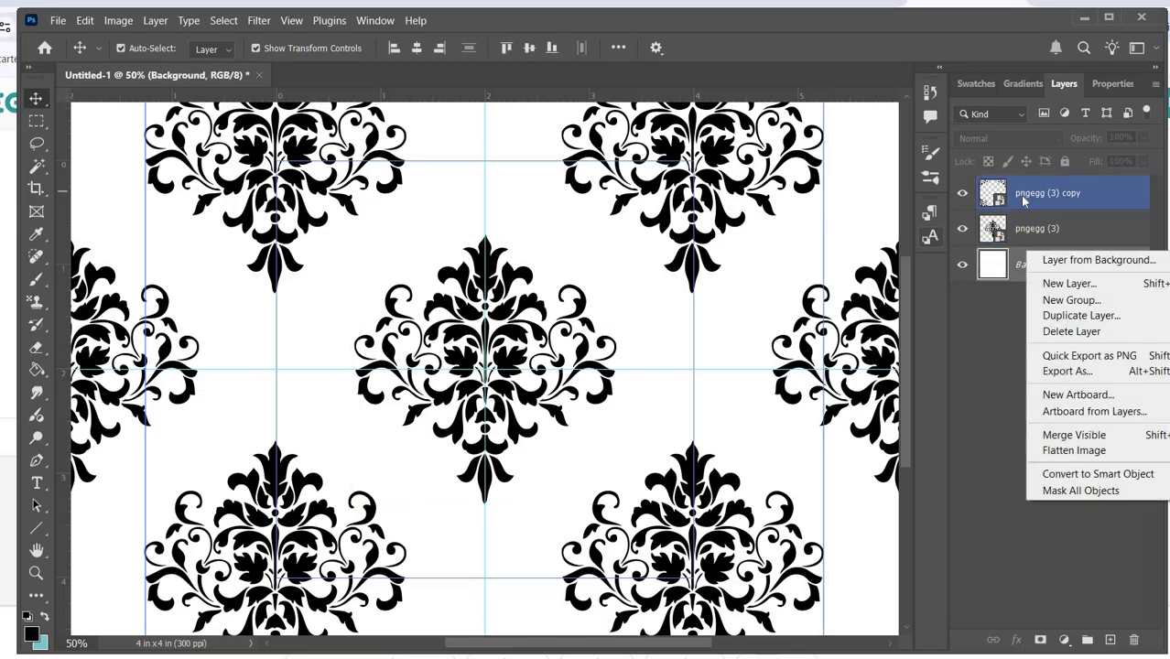
pyautogui.rightClick(1023, 202)
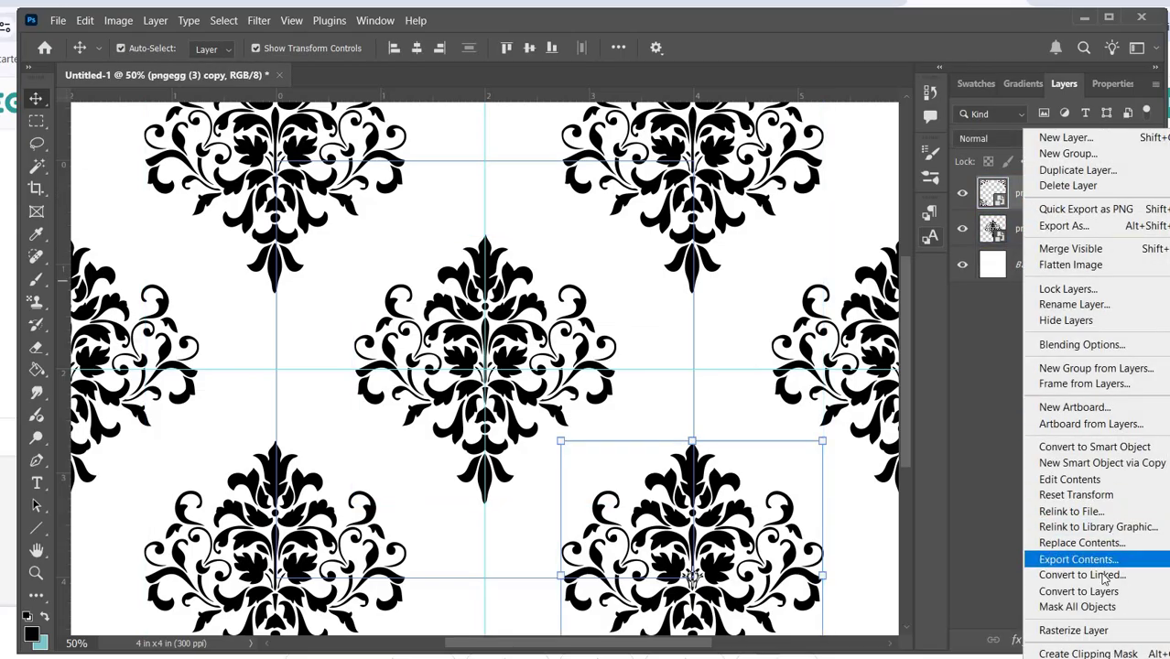
pyautogui.click(1073, 630)
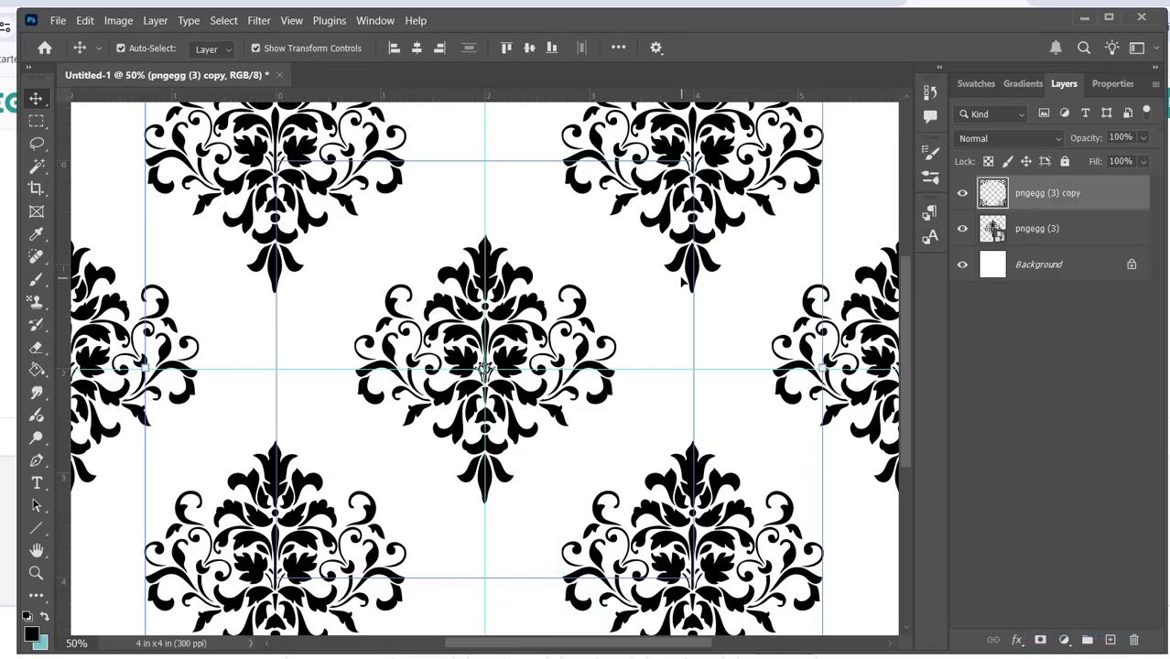
# Turn off Pattern Preview and crop the document to its existing canvas bounds, deleting the pixels outside the tile.
pyautogui.click(292, 20)
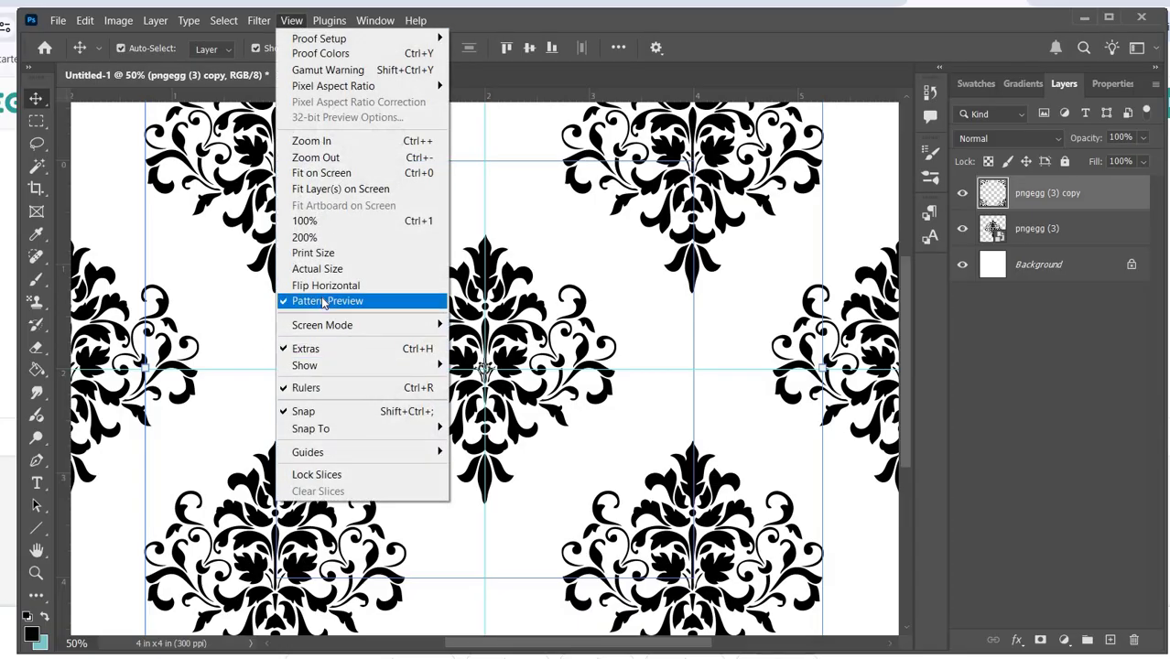
pyautogui.click(330, 300)
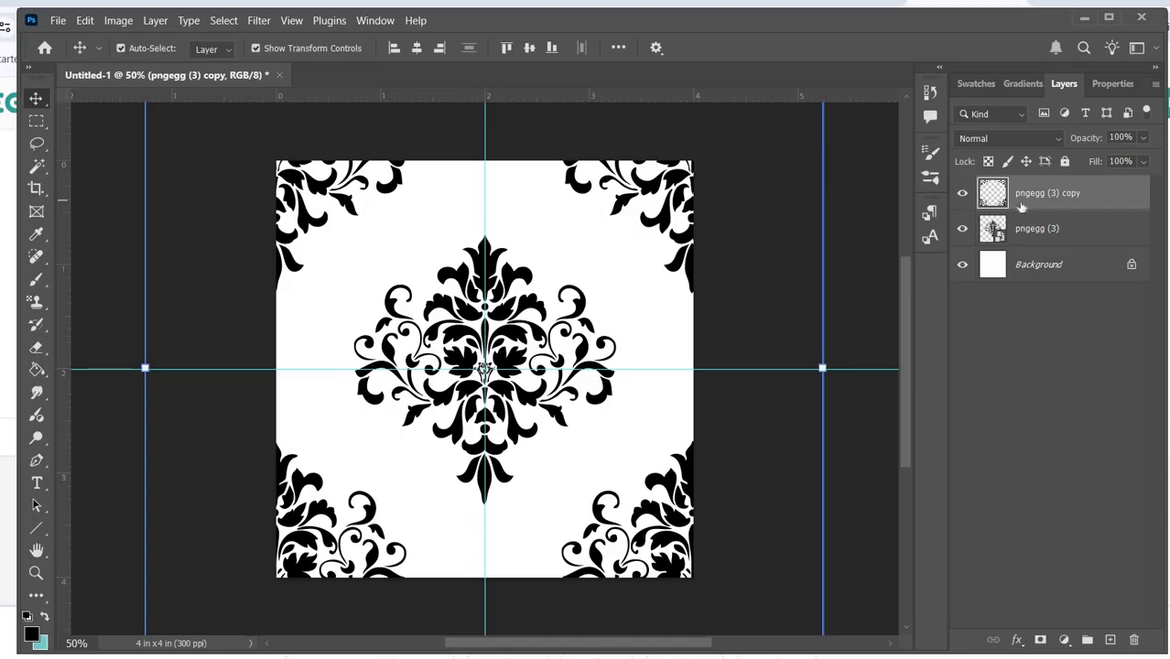
pyautogui.hotkey('ctrl', '-')
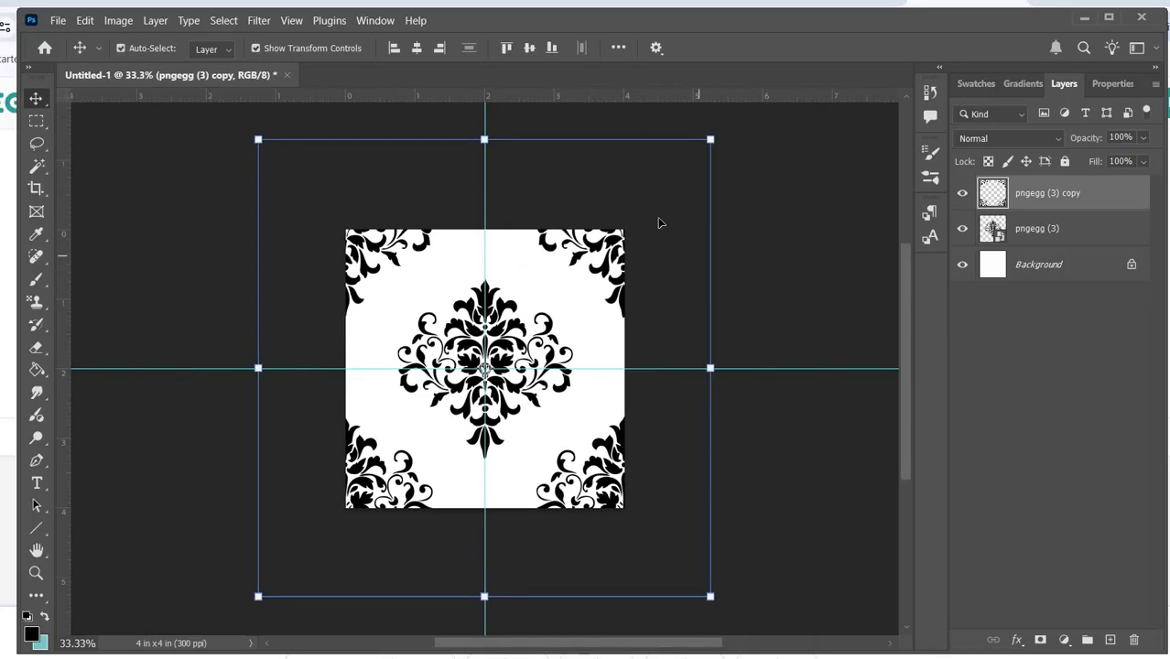
pyautogui.click(33, 190)
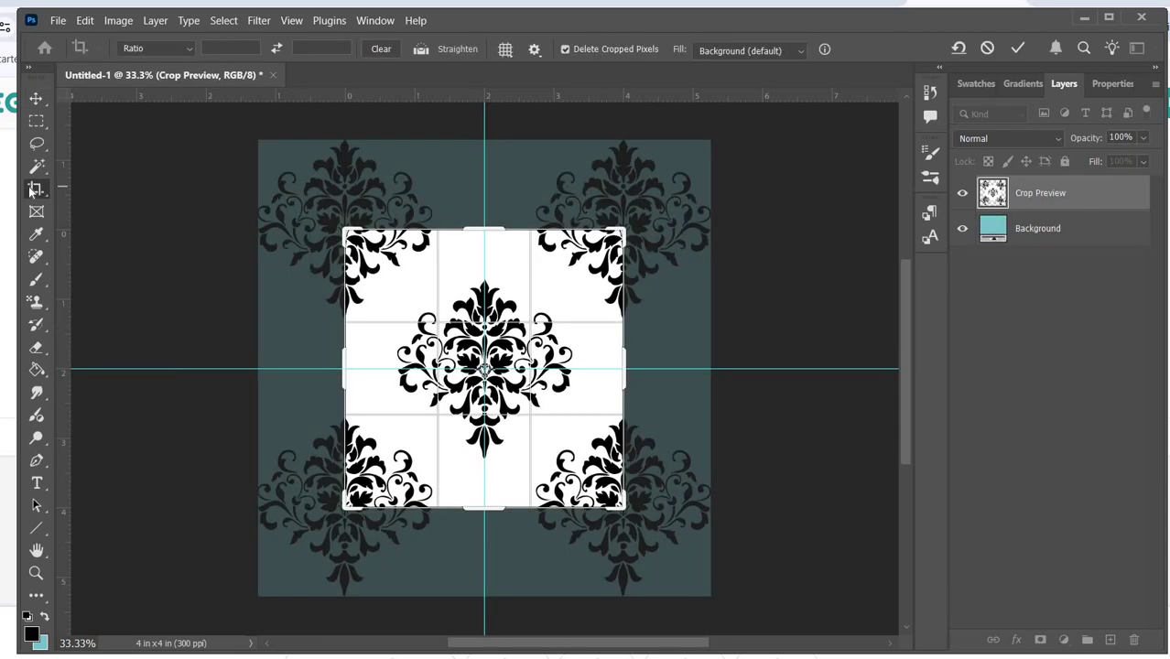
pyautogui.press('Return')
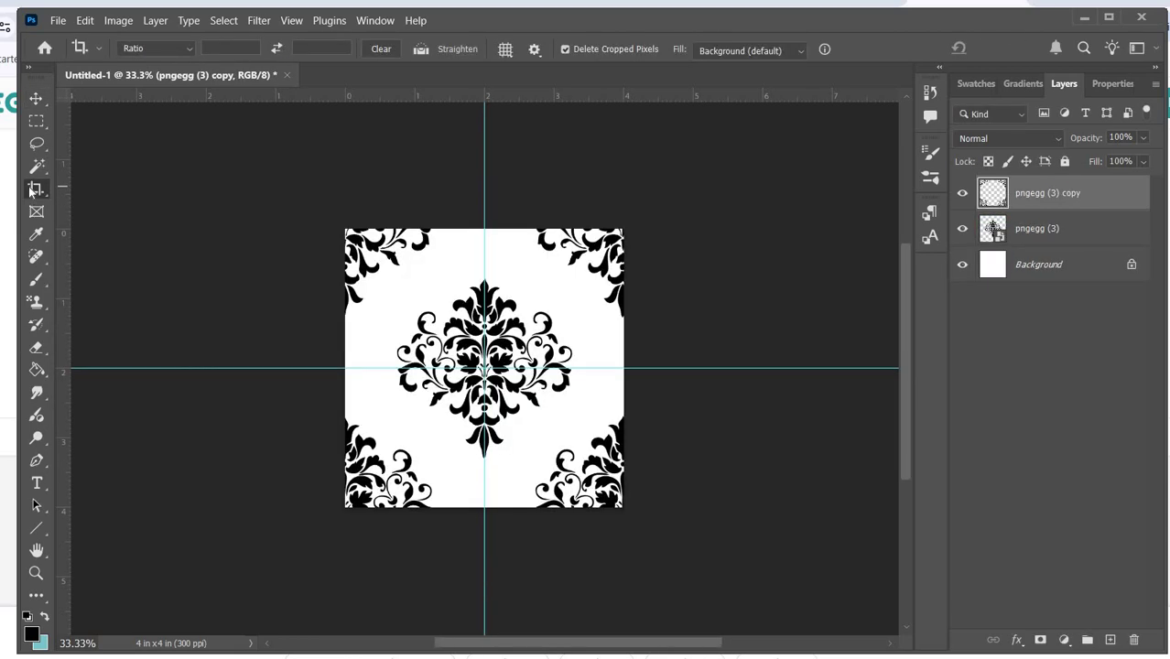
# Turn Pattern Preview back on to check the repeat of the cropped tile.
pyautogui.click(292, 20)
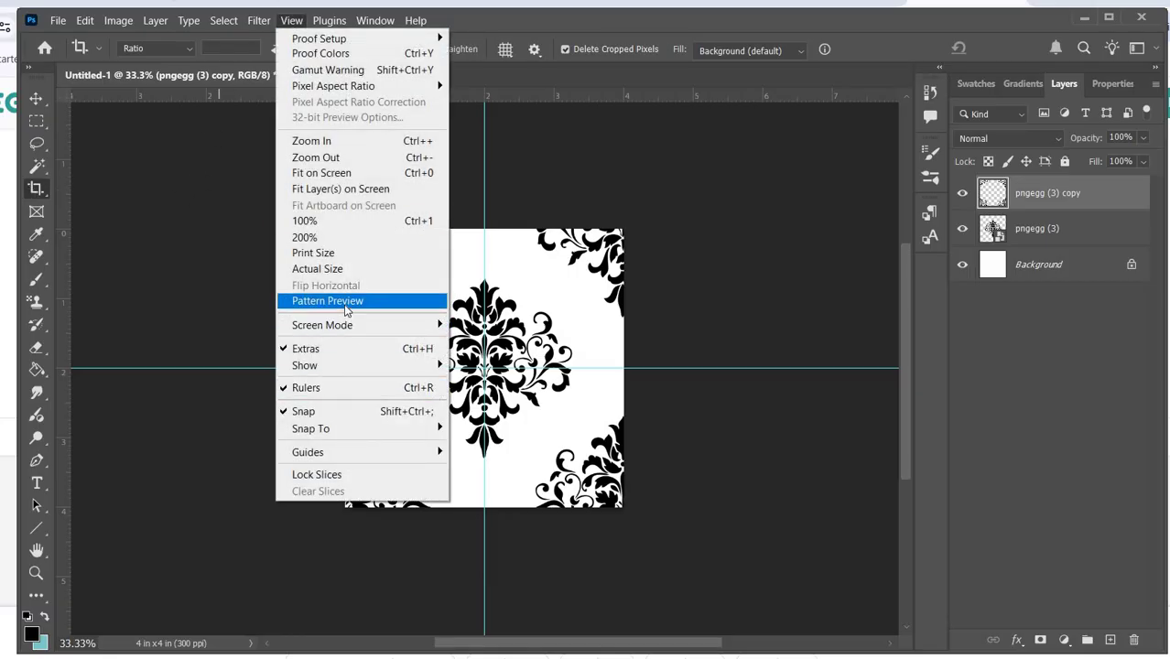
pyautogui.click(311, 375)
pyautogui.click(553, 278)
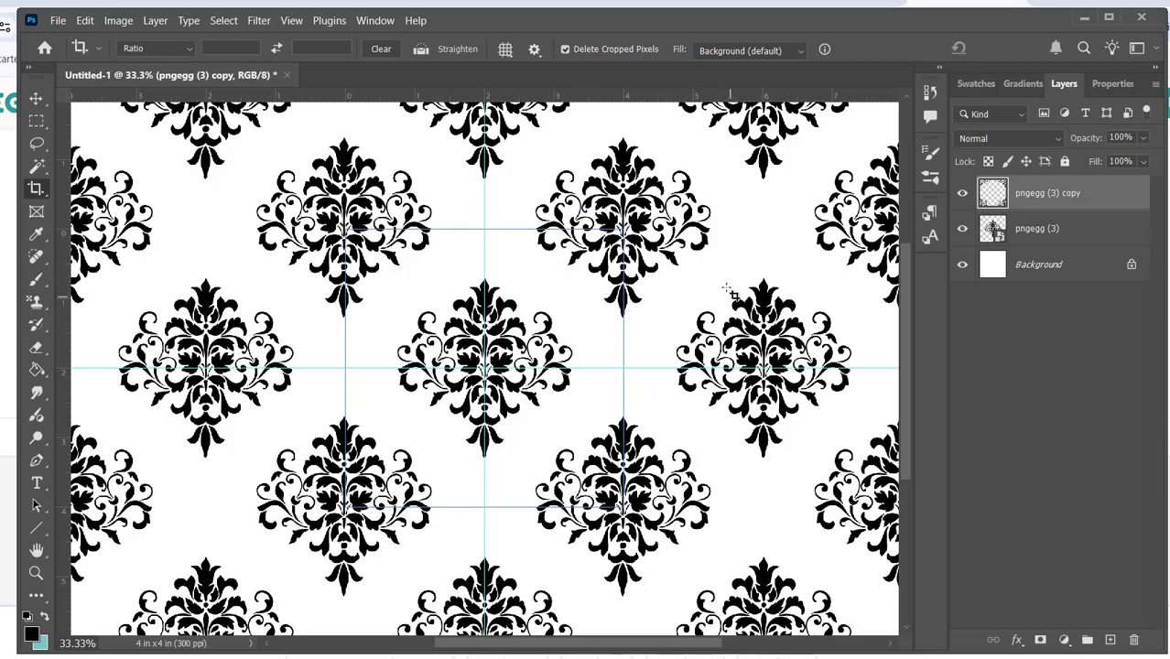
# Turn off Pattern Preview and merge the pngegg (3) copy and pngegg (3) layers into one.
pyautogui.click(292, 20)
pyautogui.click(321, 299)
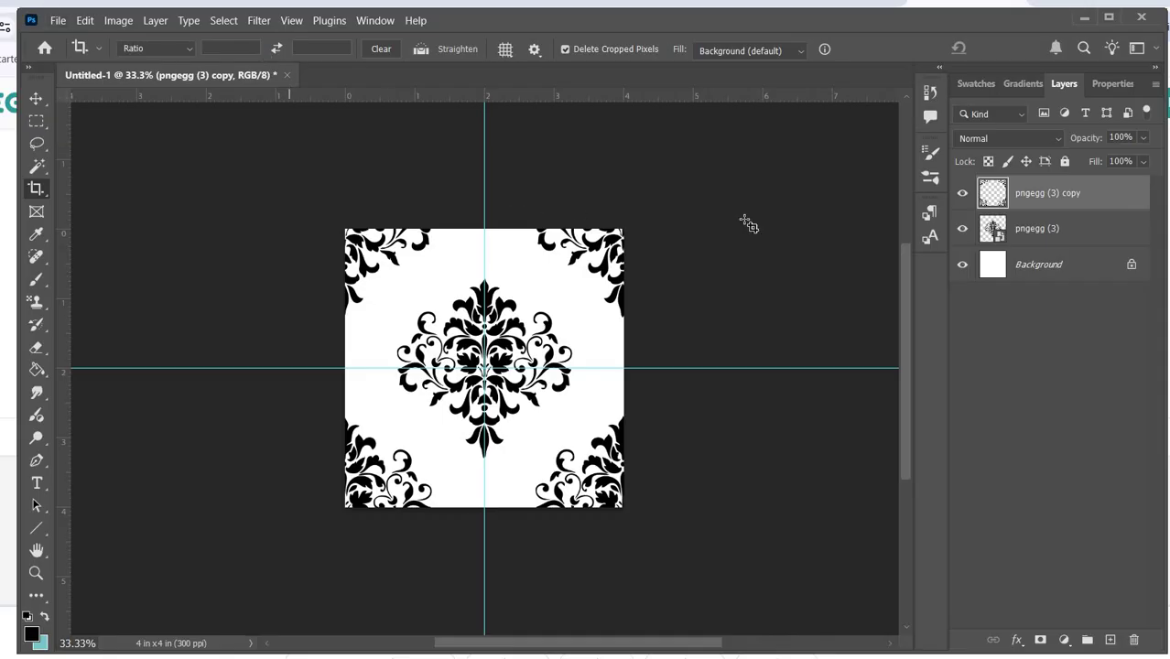
pyautogui.keyDown('shift'); pyautogui.click(1039, 228); pyautogui.keyUp('shift')
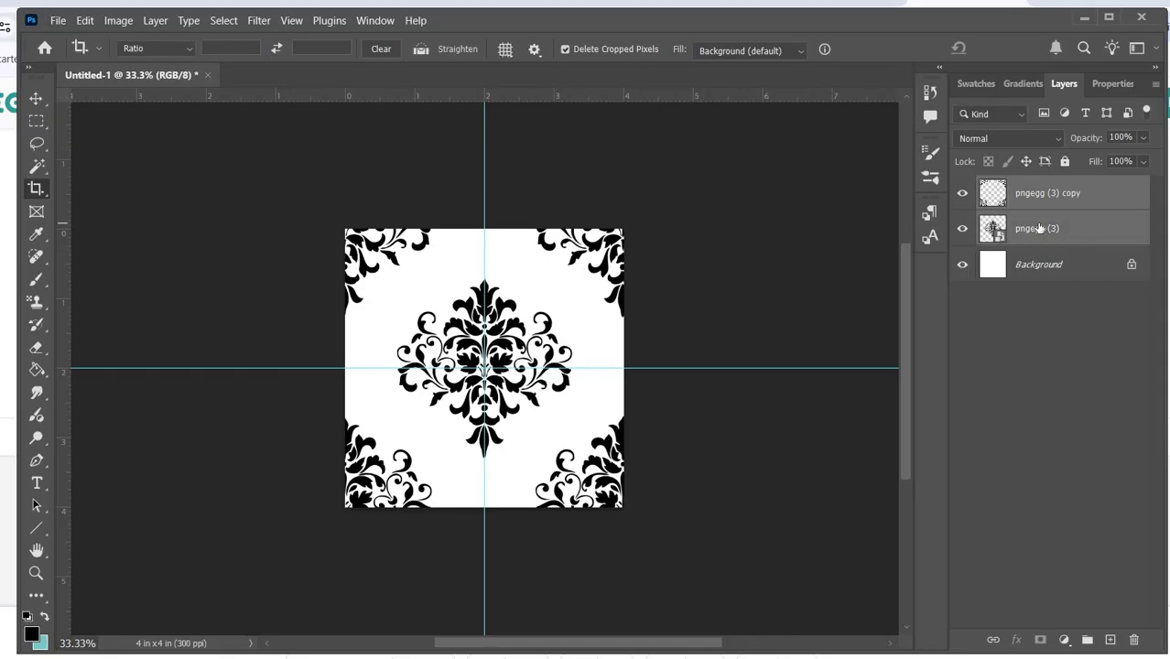
pyautogui.hotkey('ctrl', 'e')
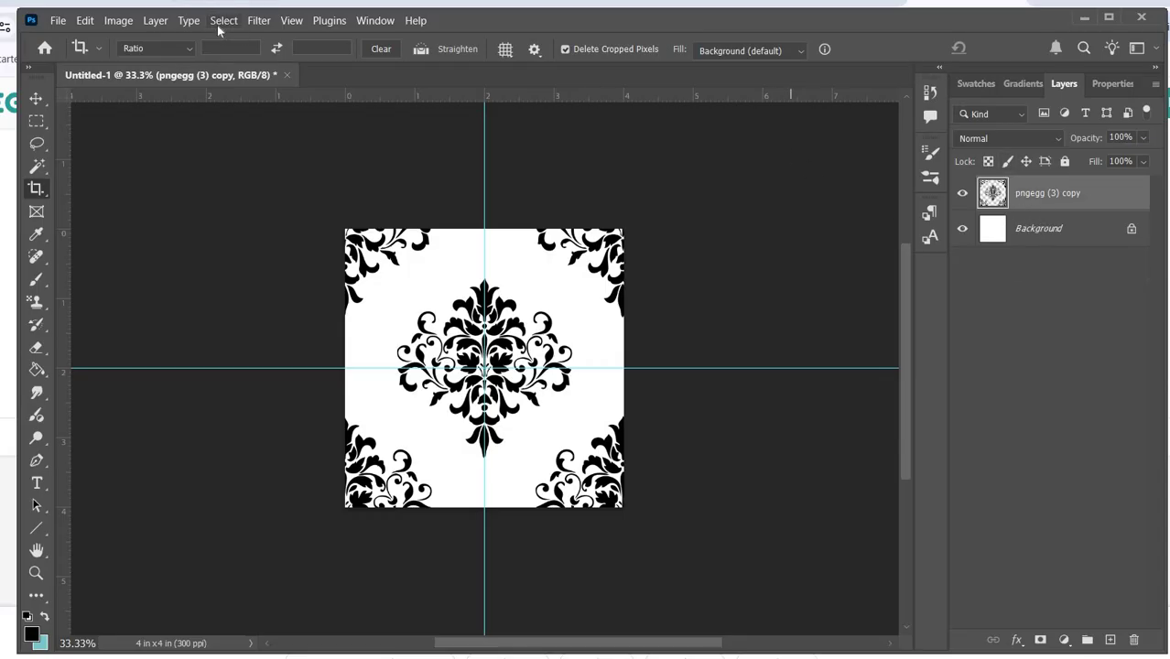
# Create a new 2 x 2 inch document at 300 ppi with a white background.
pyautogui.click(59, 20)
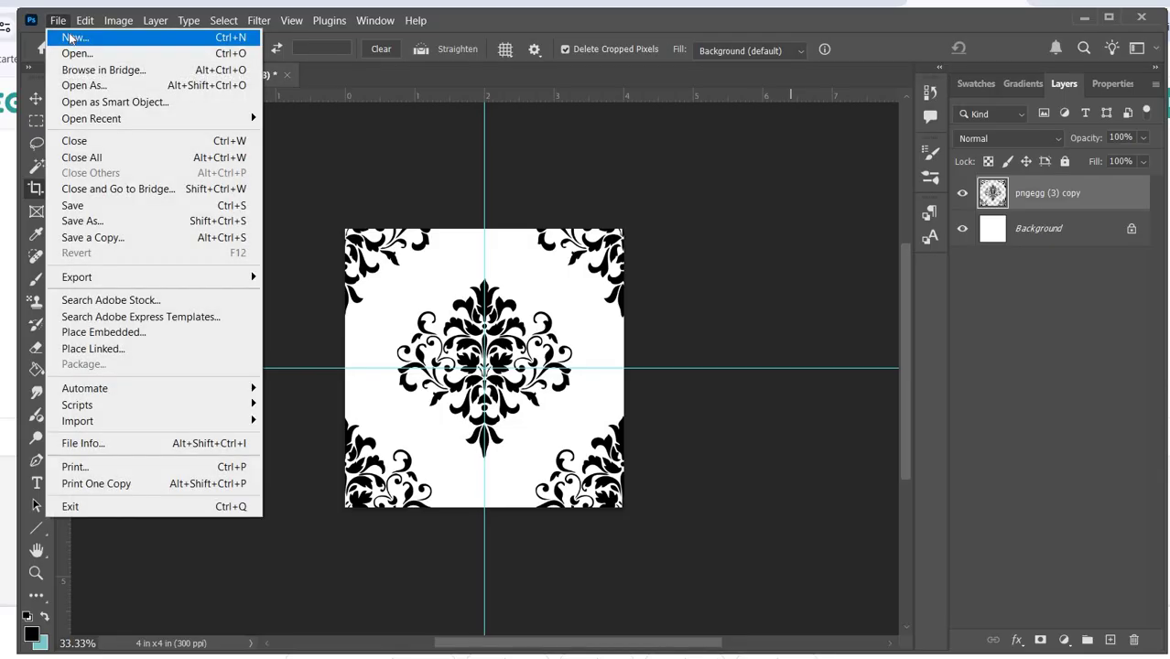
pyautogui.click(71, 37)
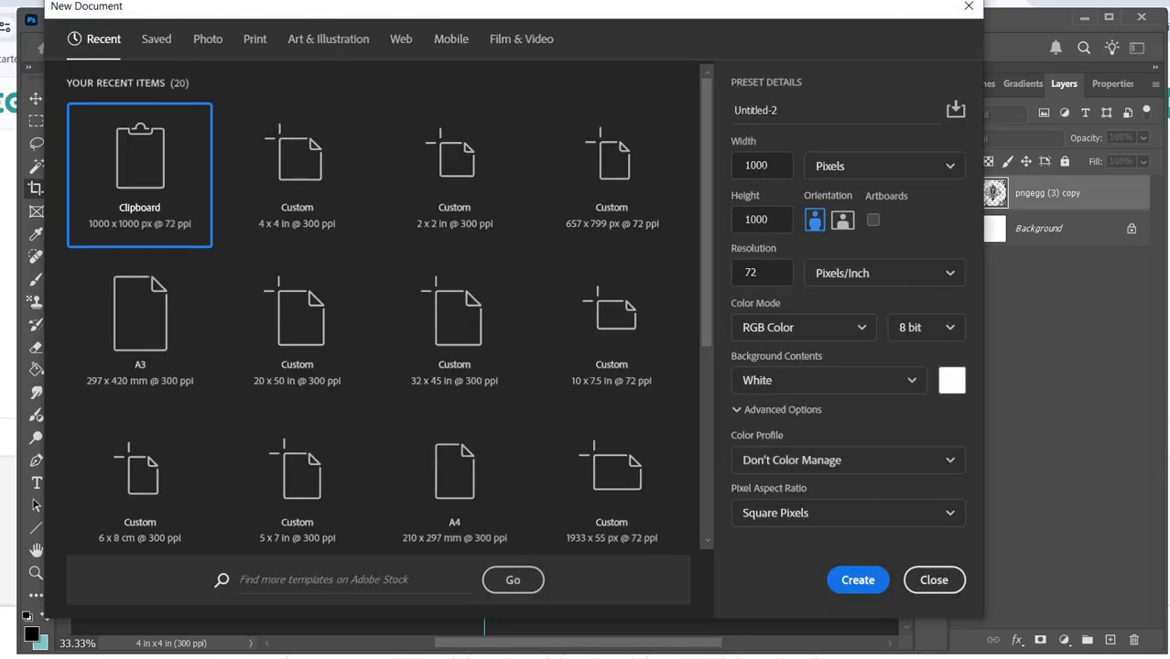
pyautogui.click(831, 166)
pyautogui.click(830, 229)
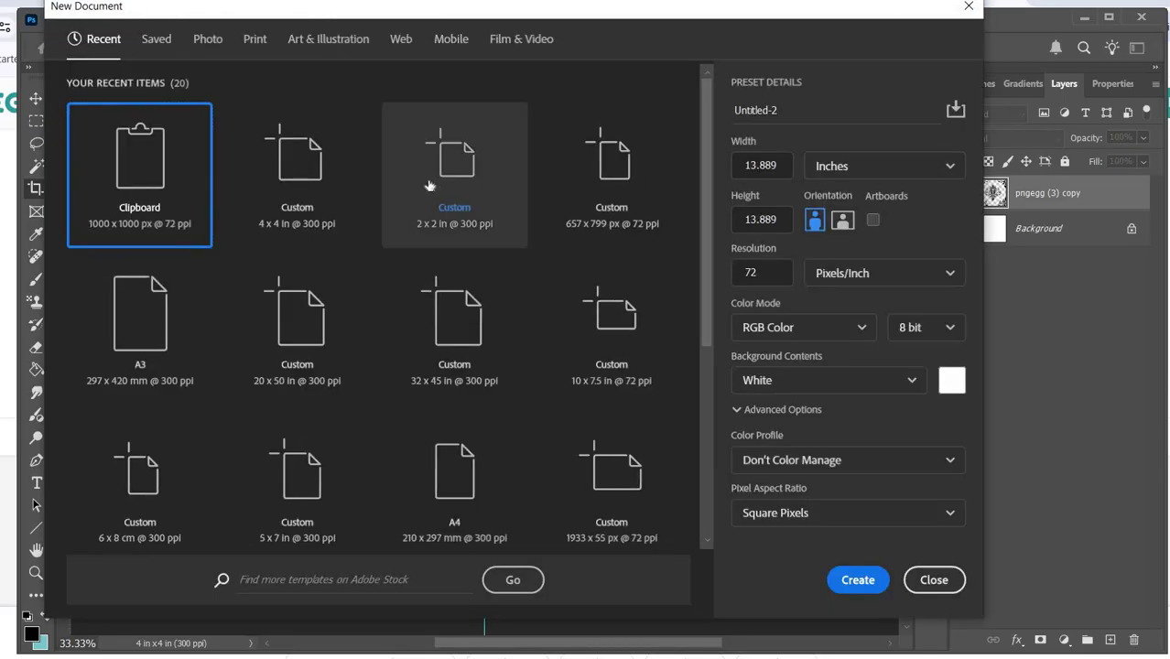
pyautogui.click(436, 191)
pyautogui.click(851, 580)
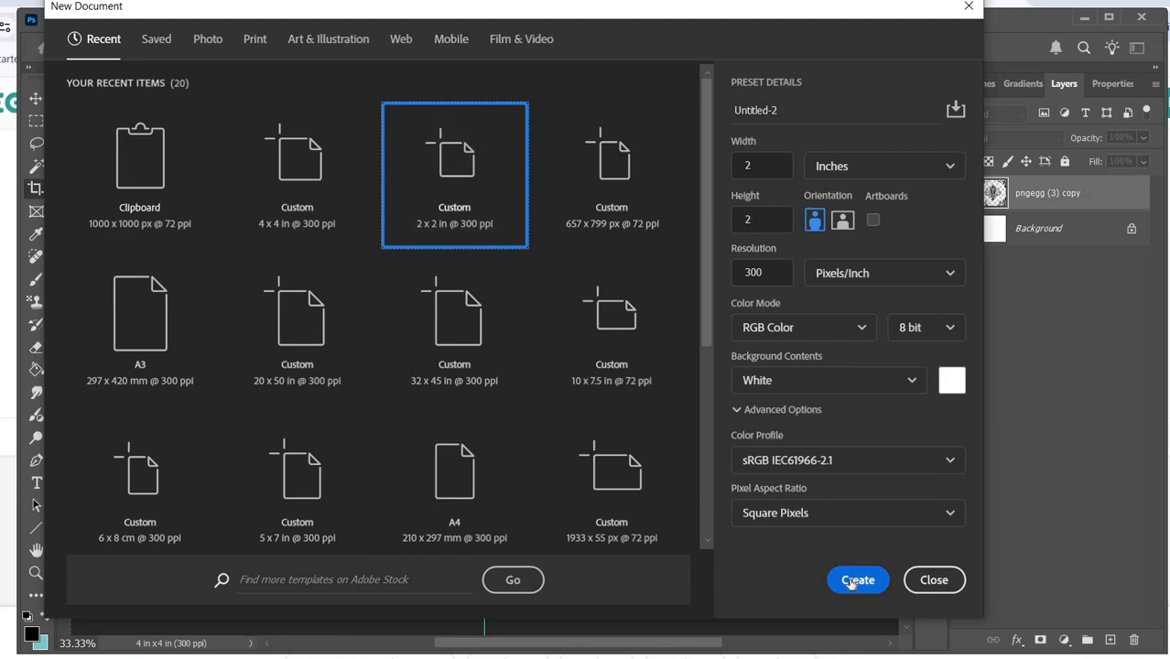
# Create a full-width black horizontal stripe about 0.1 inch tall on a new layer, about 0.2 inch below the canvas's upper edge, and deselect it.
pyautogui.click(36, 98)
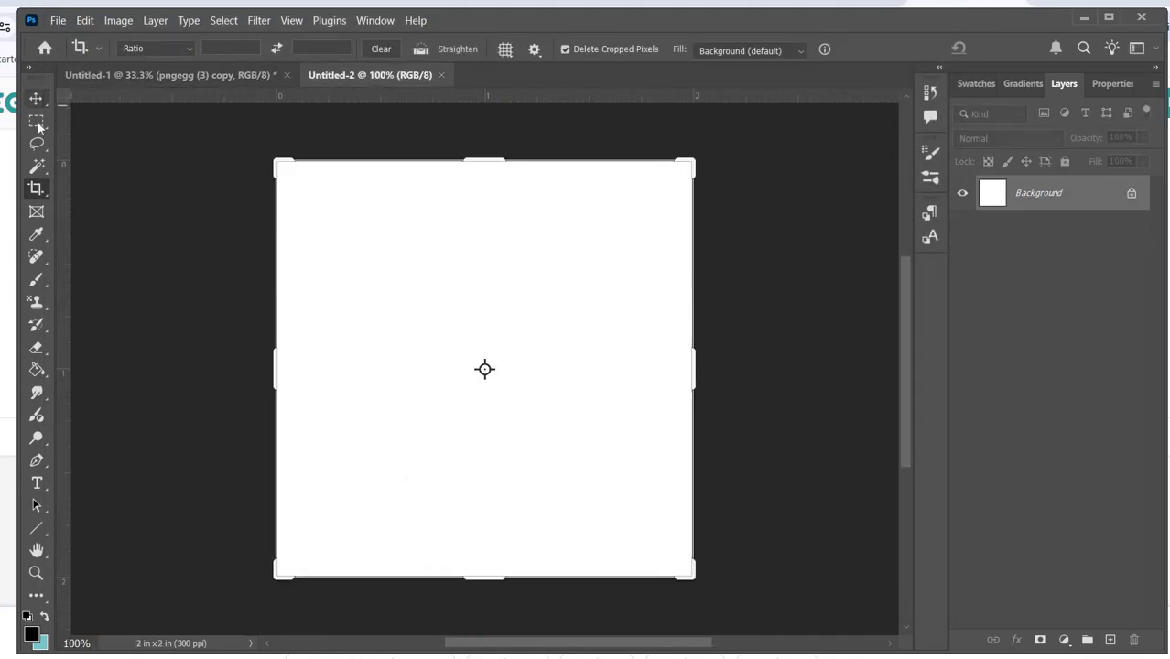
pyautogui.click(37, 124)
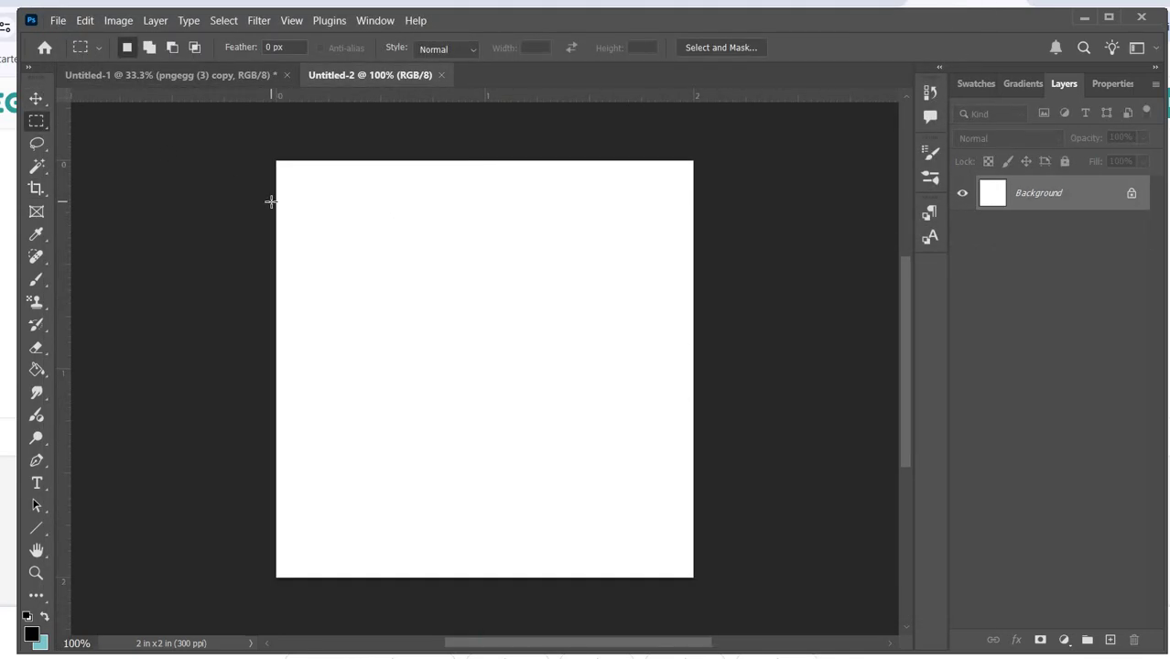
pyautogui.moveTo(273, 203); pyautogui.dragTo(730, 220)
pyautogui.click(1110, 639)
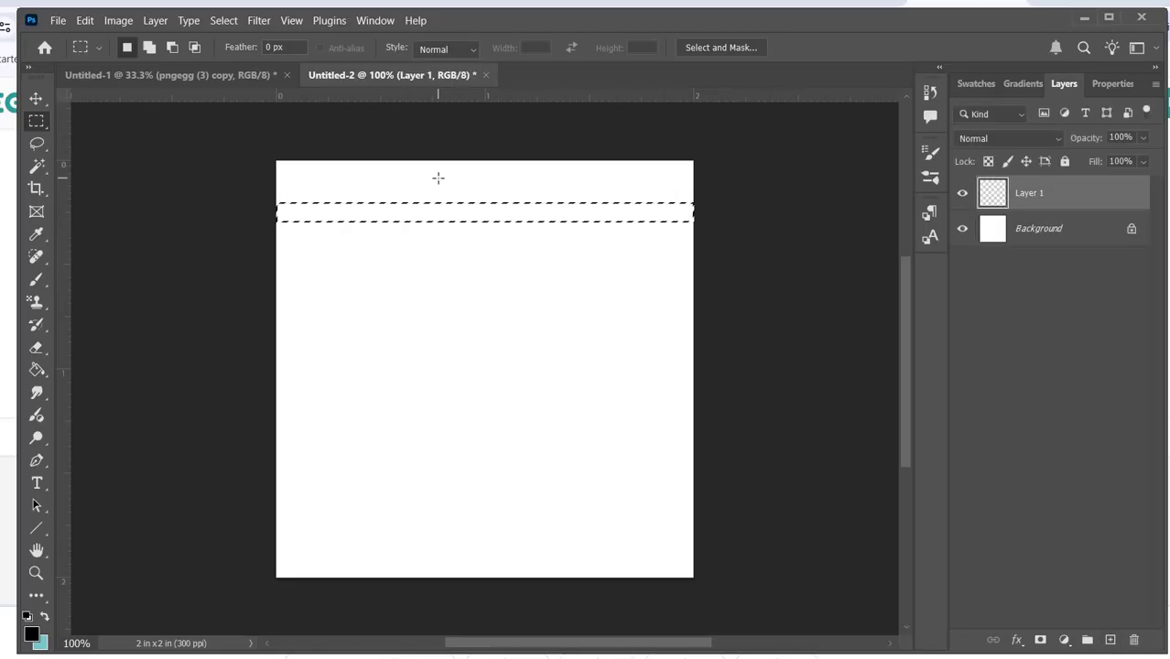
pyautogui.hotkey('alt', 'BackSpace')
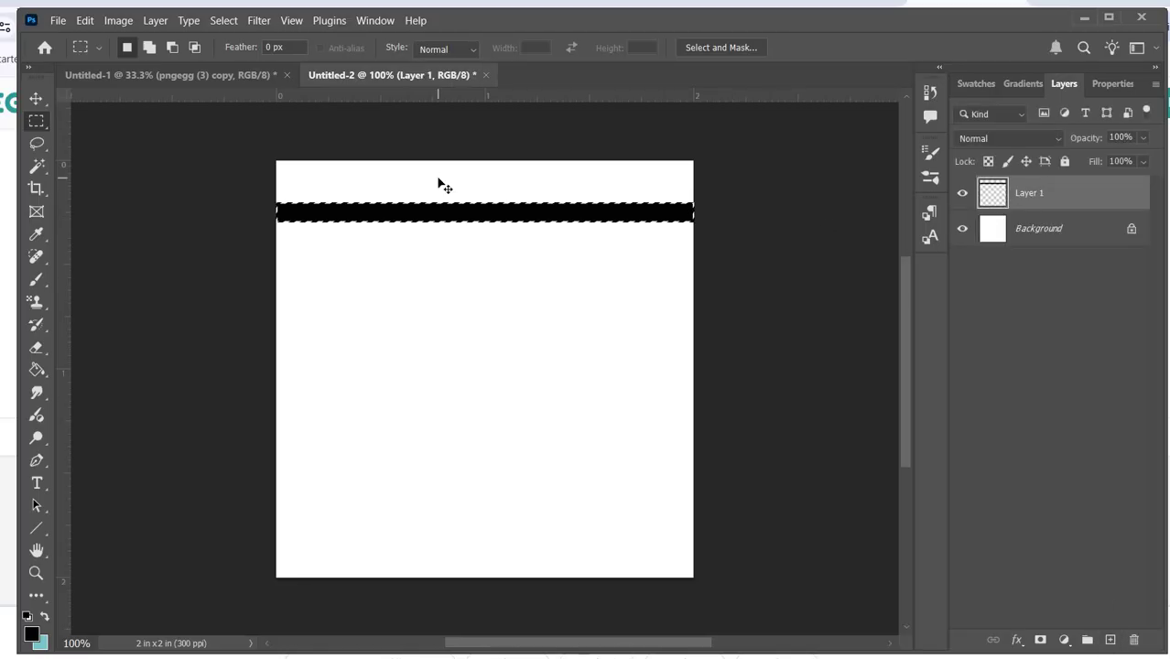
pyautogui.hotkey('ctrl', 'd')
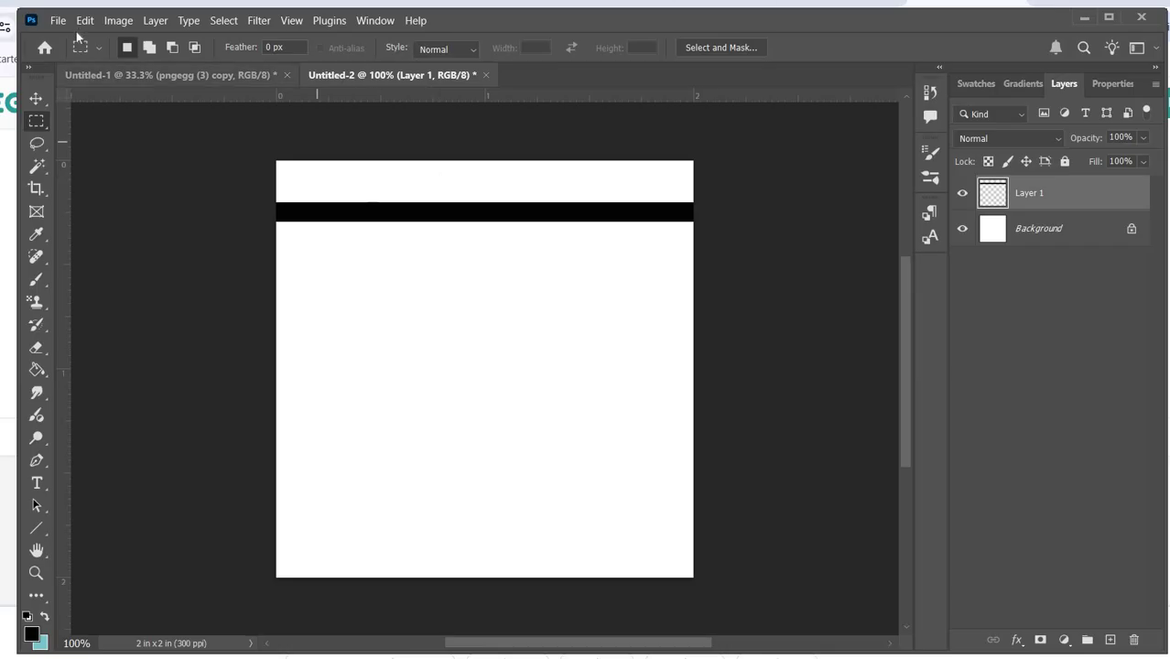
pyautogui.click(36, 98)
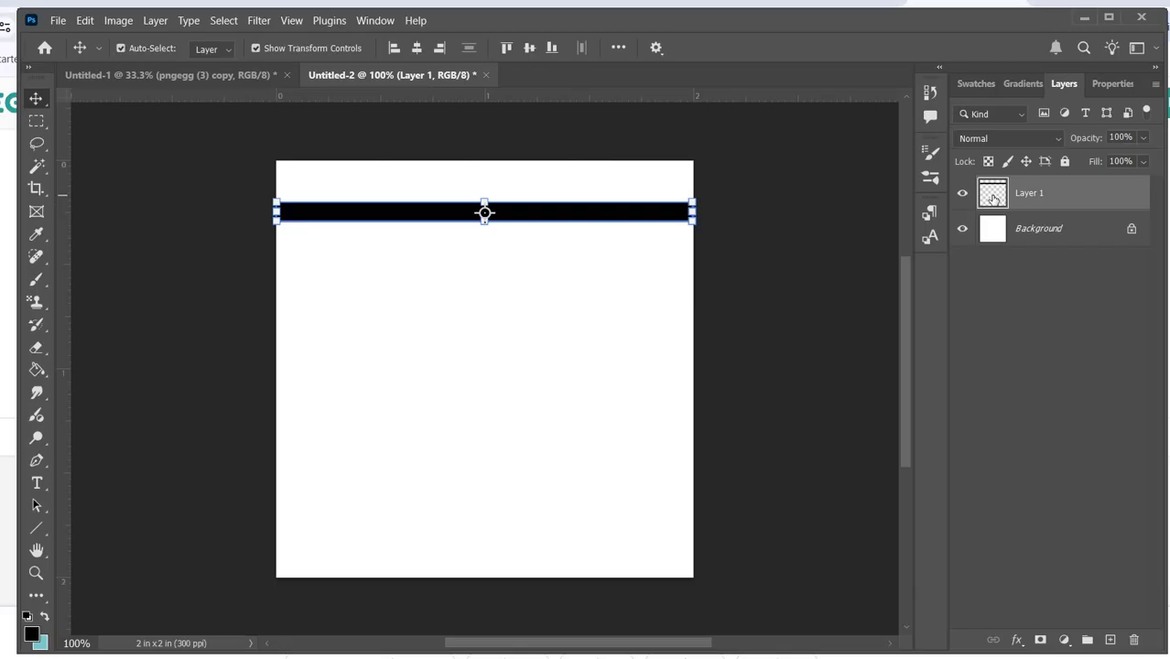
# Duplicate the Layer 1 stripe and nudge the copy down until it sits just below the original.
pyautogui.keyDown('ctrl'); pyautogui.click(1014, 339); pyautogui.keyUp('ctrl')
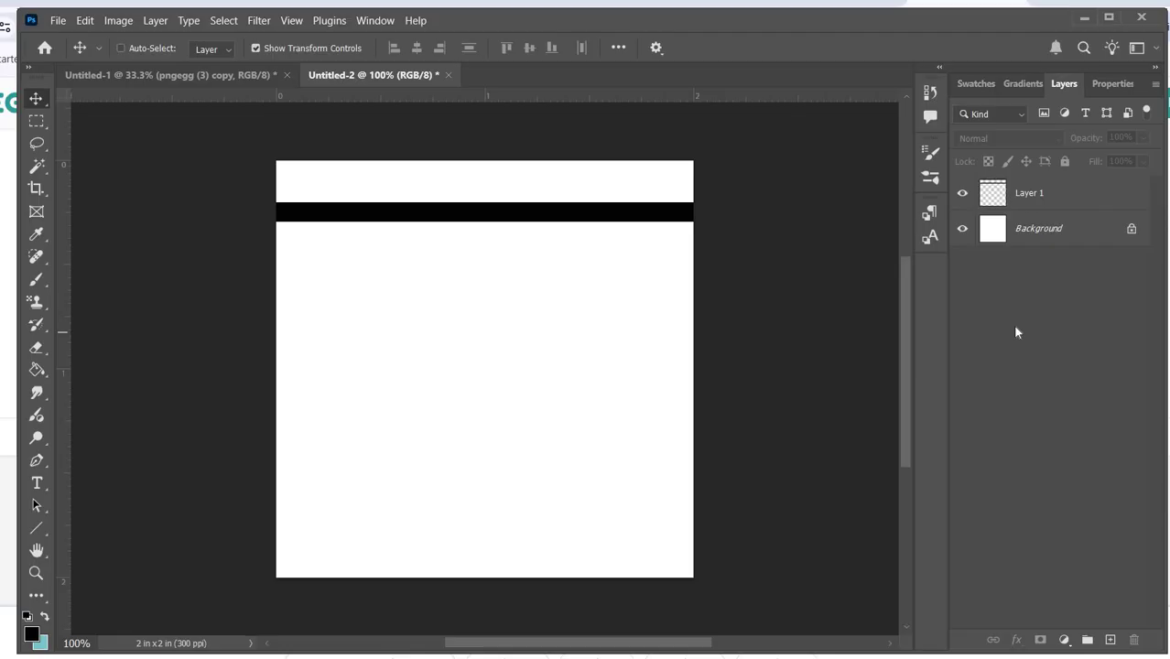
pyautogui.click(1026, 202)
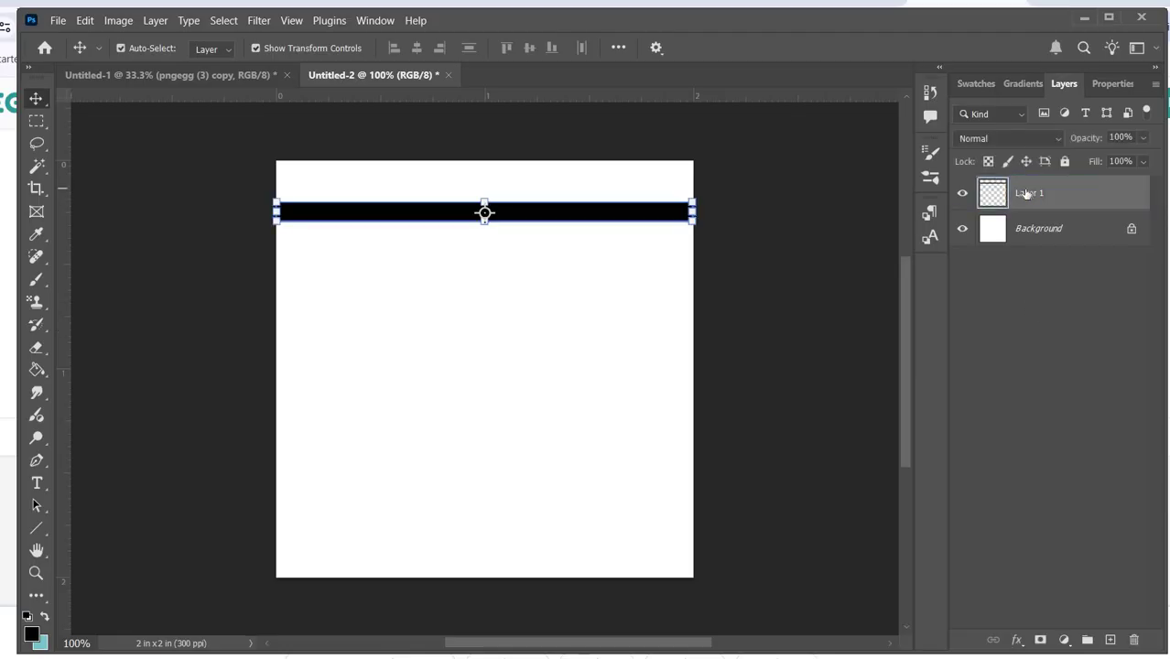
pyautogui.doubleClick(1026, 203)
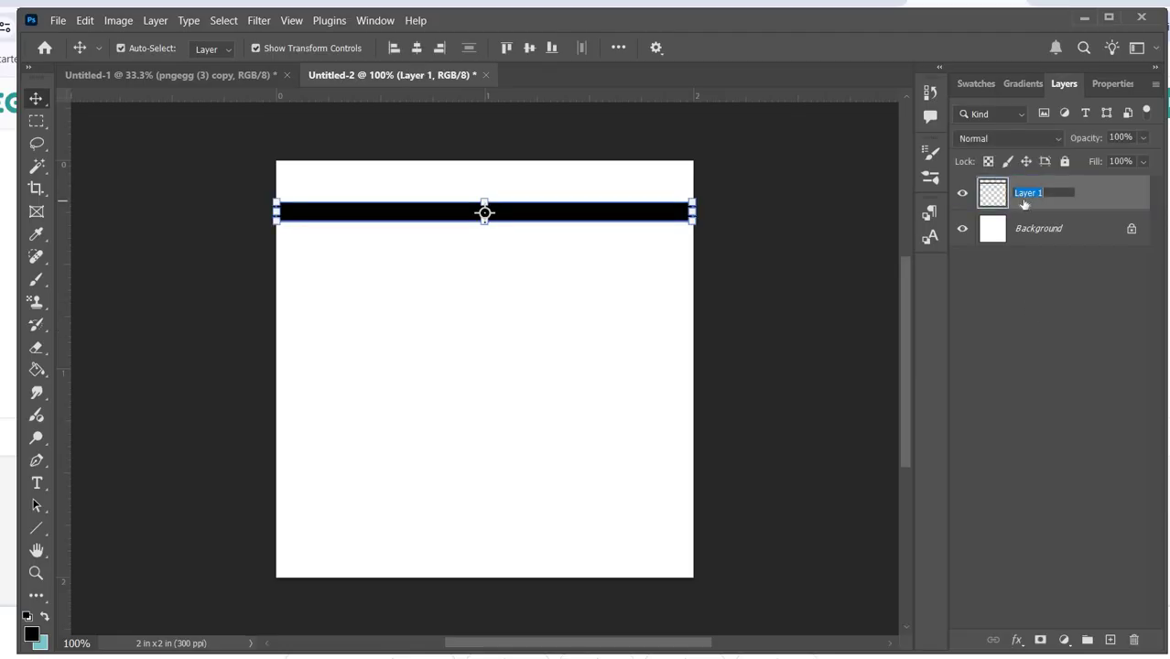
pyautogui.click(1092, 200)
pyautogui.press('ctrl')
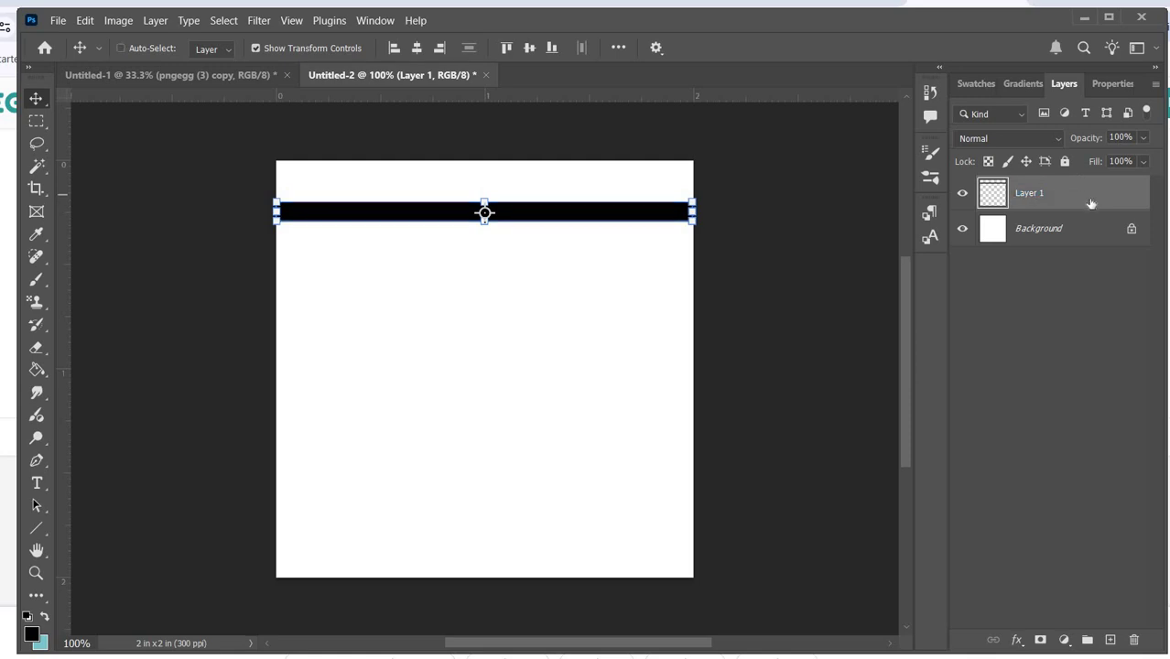
pyautogui.hotkey('alt', 'shift', 'Down')
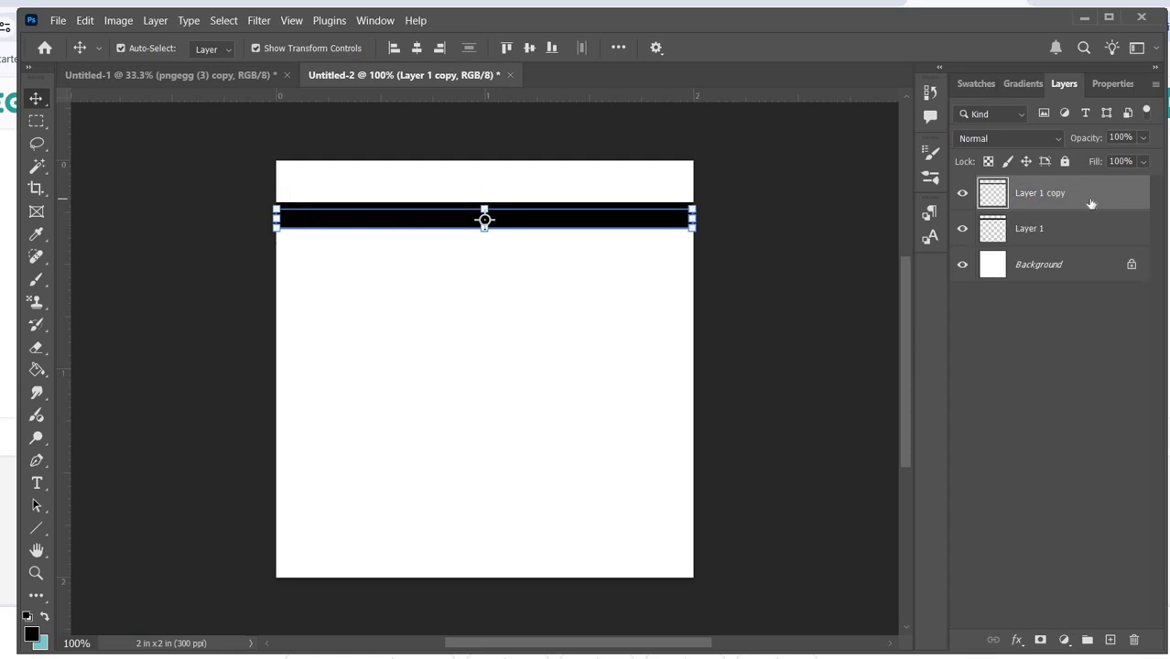
pyautogui.press('Down')
pyautogui.press('Down')
pyautogui.press('Down')
pyautogui.press('Down')
pyautogui.press('Down')
pyautogui.press('Down')
pyautogui.press('Down')
pyautogui.press('Down')
pyautogui.press('Down')
pyautogui.press('Down')
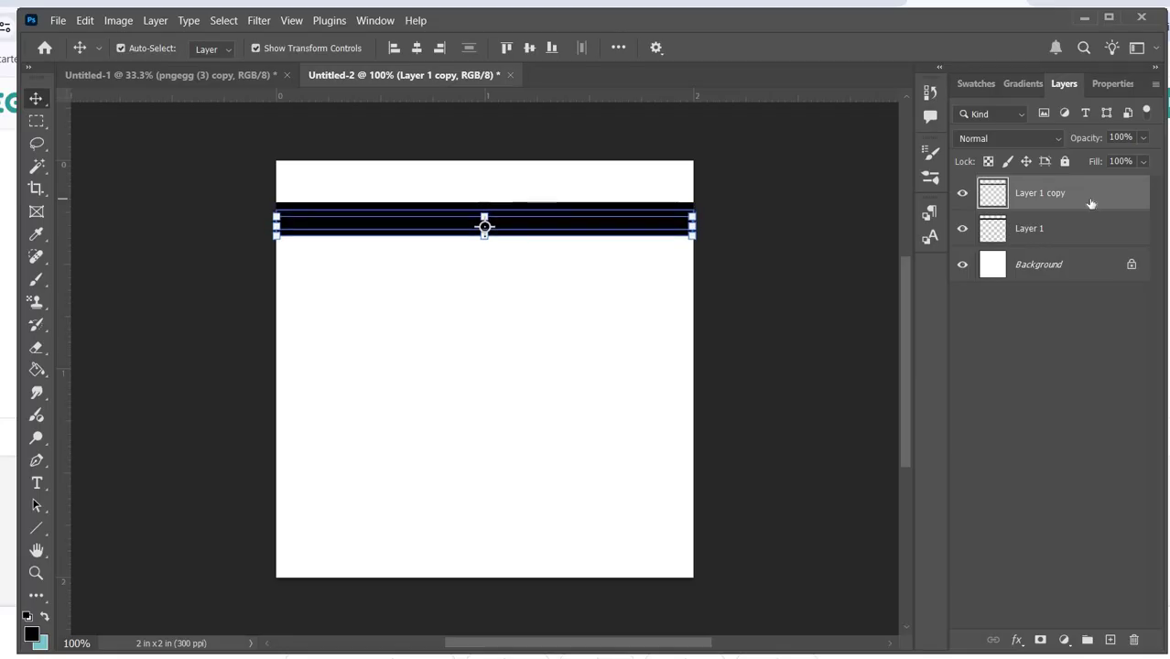
pyautogui.press('Down')
pyautogui.press('Down')
pyautogui.press('Down')
pyautogui.press('Down')
pyautogui.press('Down')
pyautogui.press('Down')
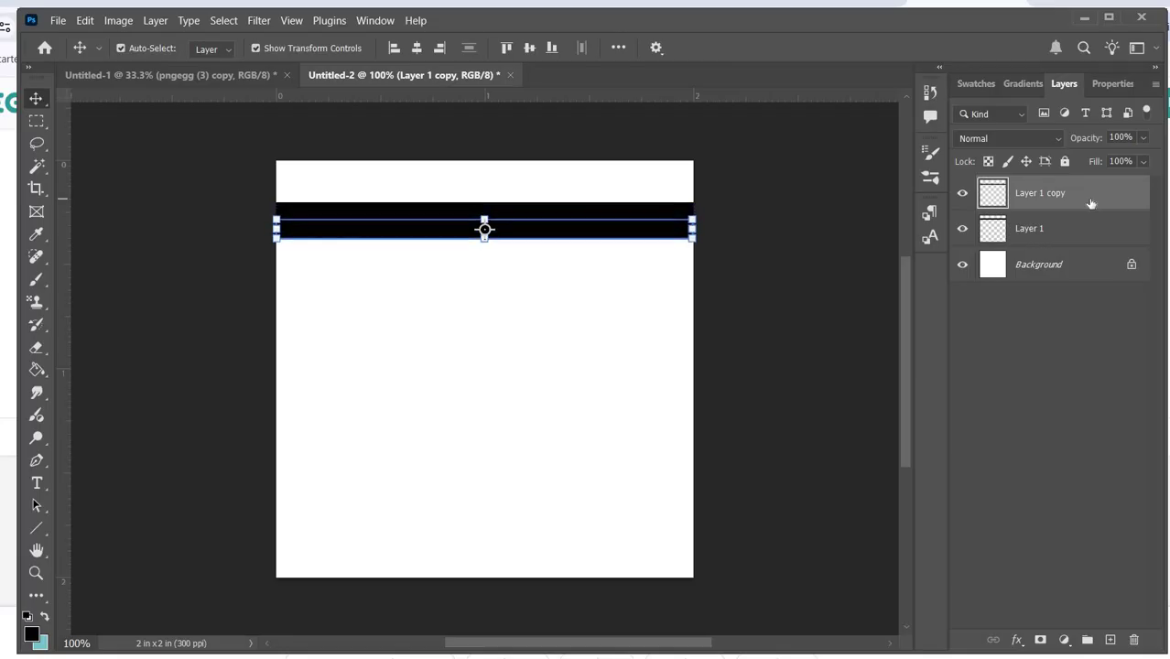
pyautogui.press('Down')
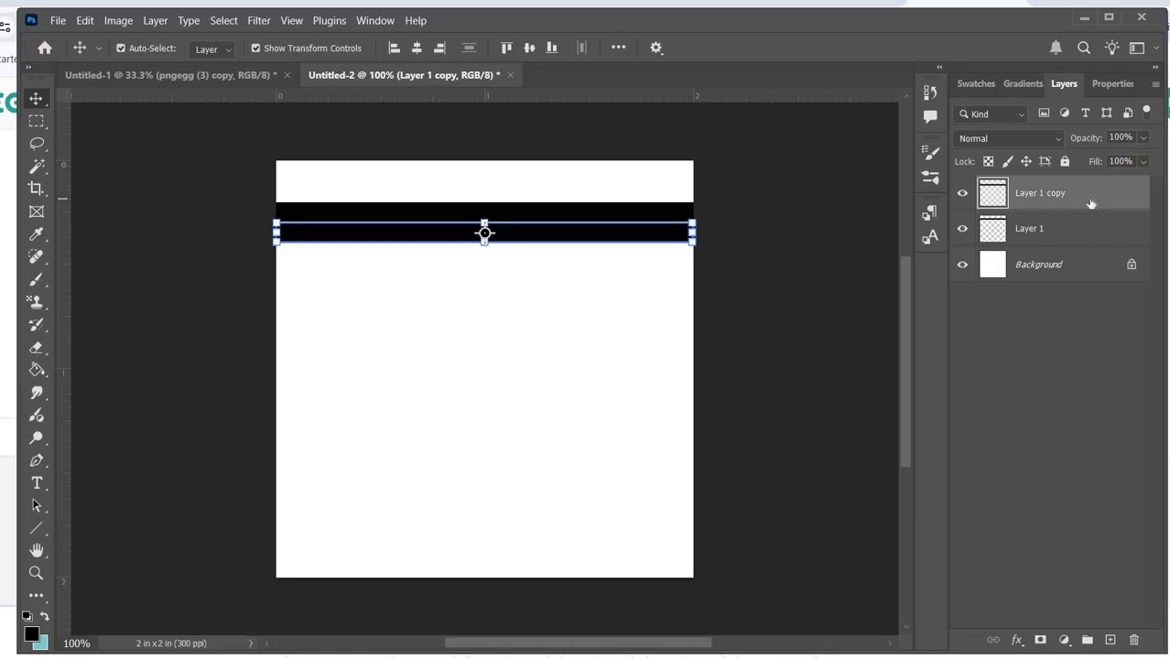
# Try duplicating the stripe copy downward, undo that duplicate, and delete the Layer 1 copy layer.
pyautogui.click(843, 253)
pyautogui.click(591, 236)
pyautogui.hotkey('alt', 'shift', 'Down')
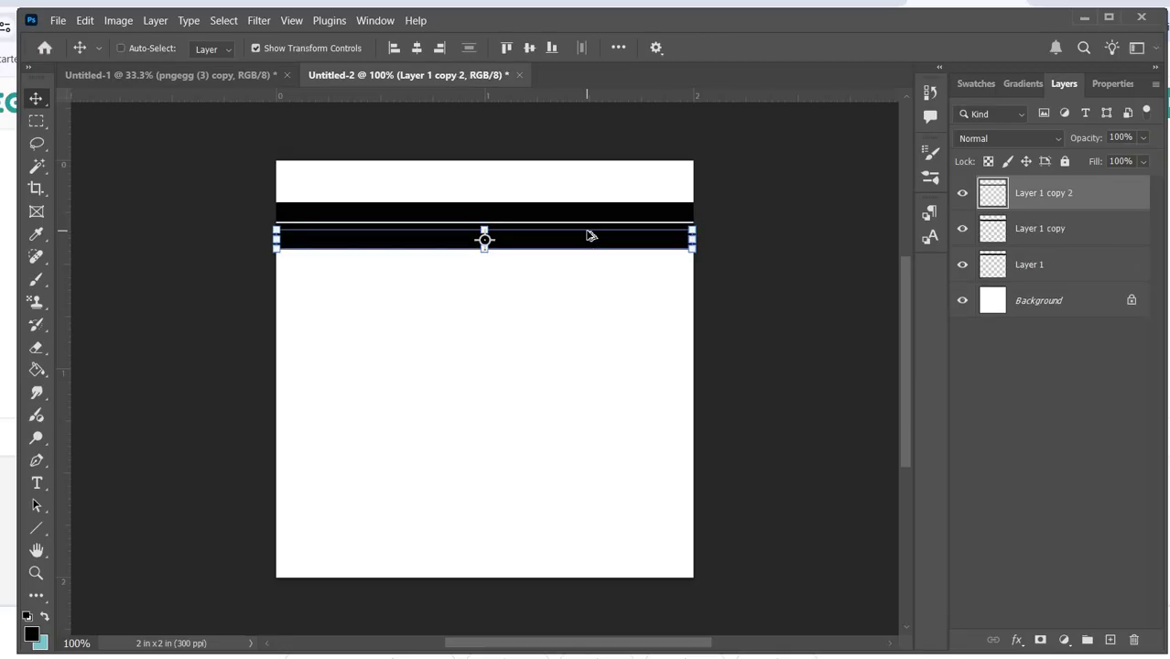
pyautogui.hotkey('ctrl', 'z')
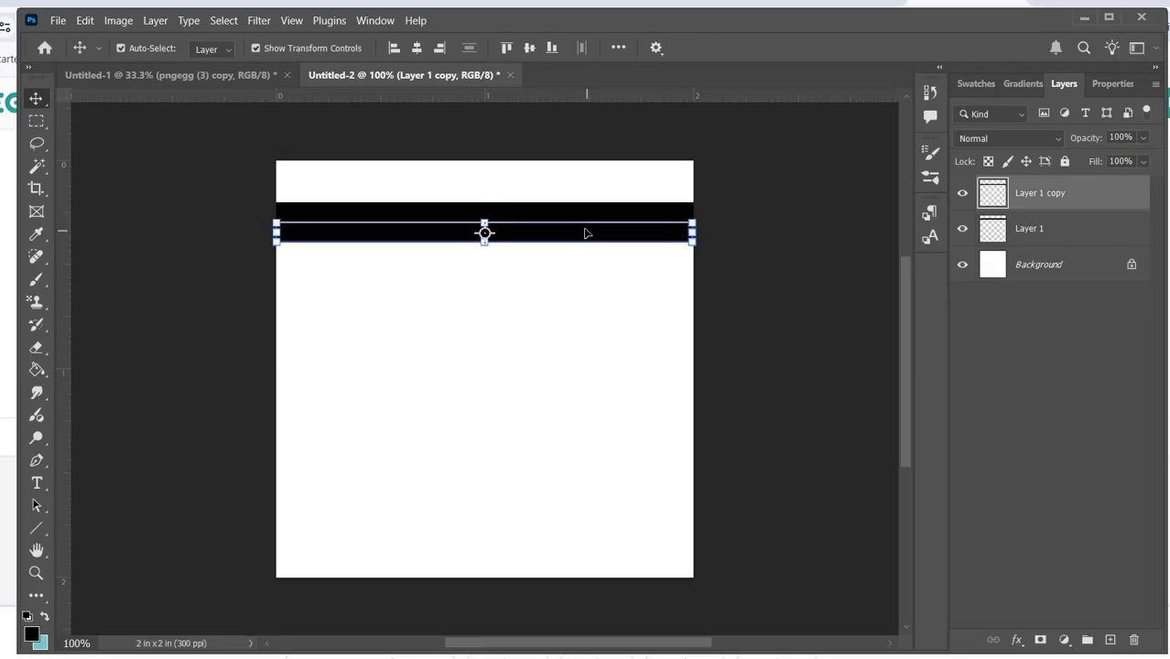
pyautogui.moveTo(586, 240); pyautogui.dragTo(587, 225)
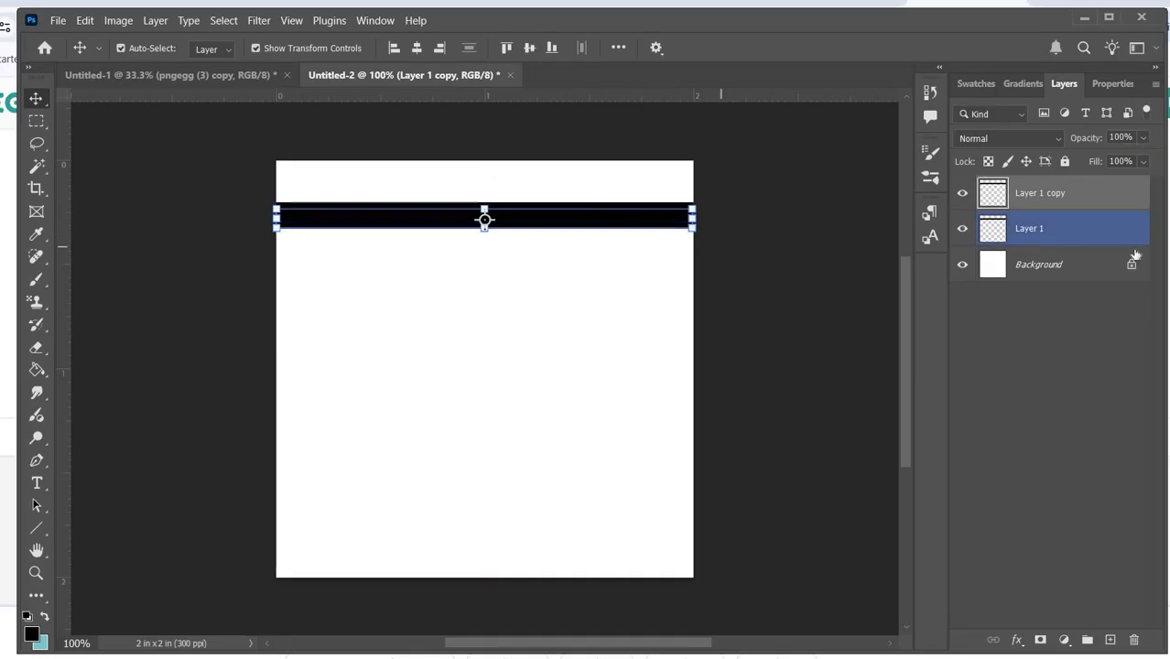
pyautogui.press('Delete')
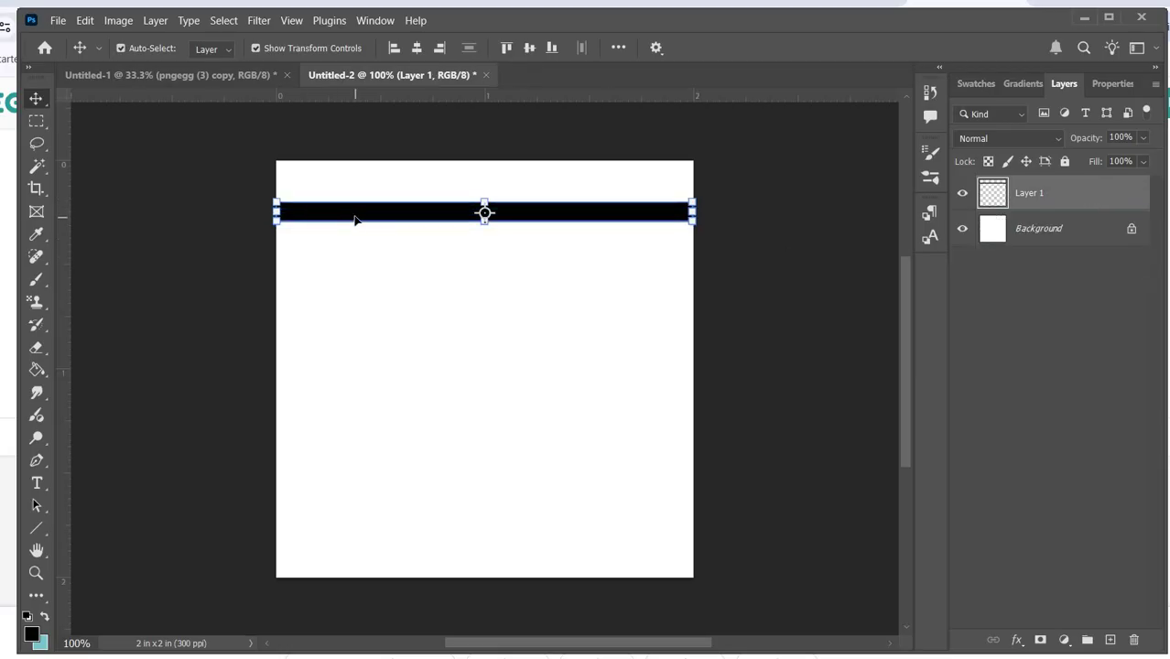
# Duplicate the black stripe twice downward, placing each copy just below the previous one with a thin white gap.
pyautogui.moveTo(348, 220); pyautogui.dragTo(349, 238)
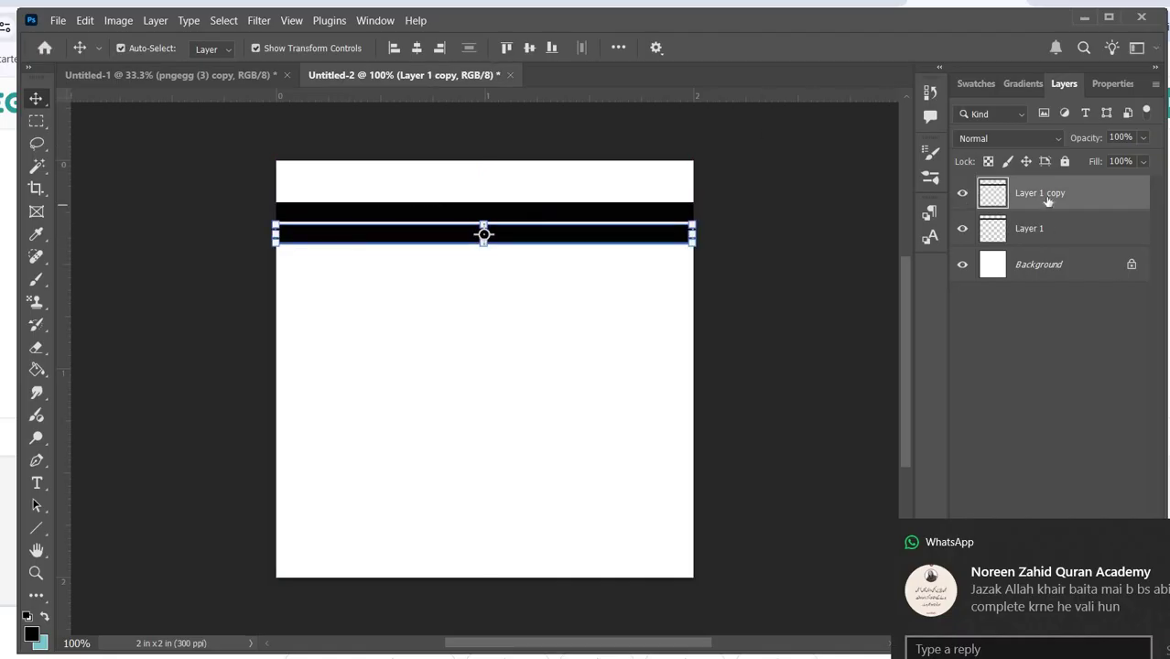
pyautogui.press('ctrl')
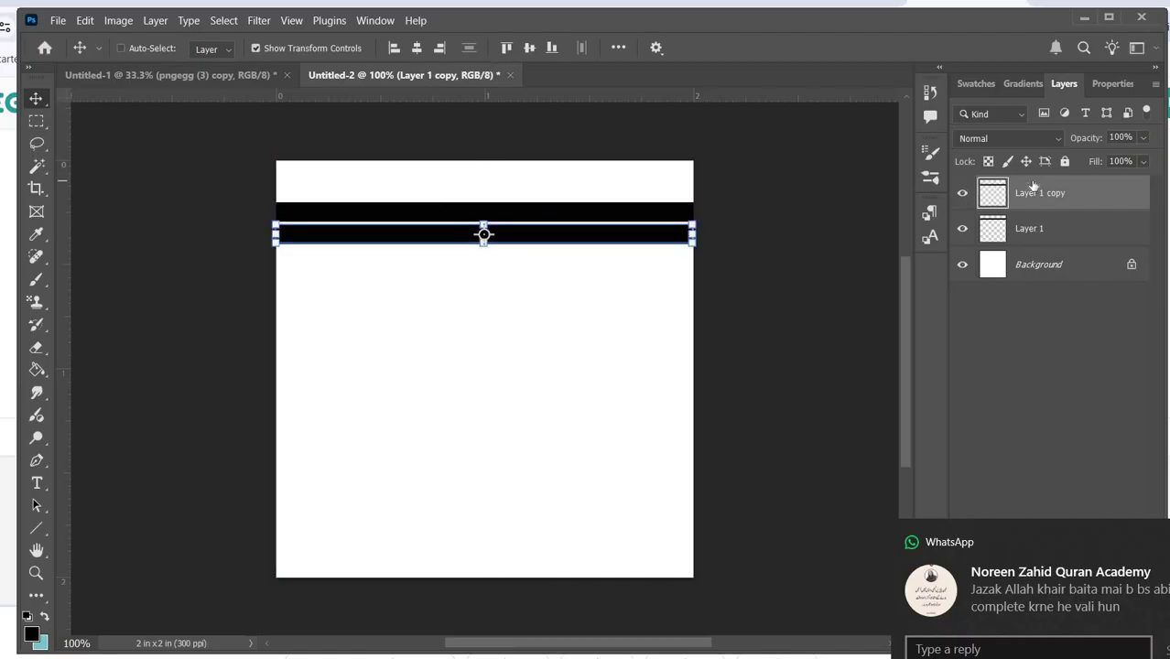
pyautogui.hotkey('shift', 'alt', 'Down')
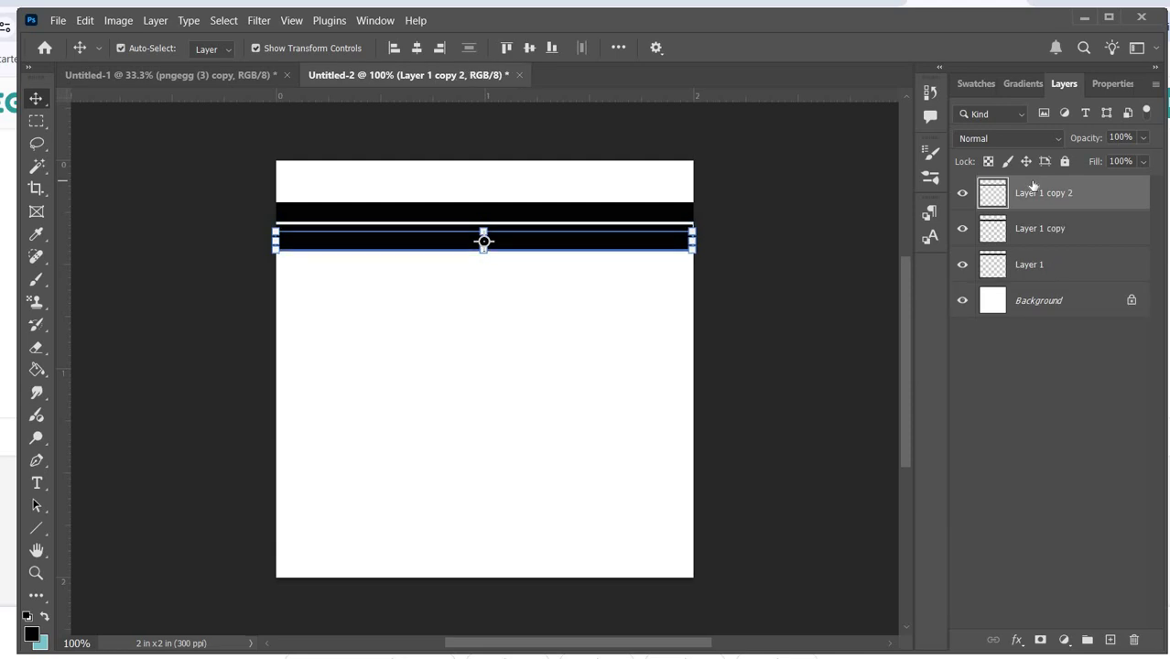
pyautogui.press('Down')
pyautogui.press('Down')
pyautogui.press('Down')
pyautogui.press('Down')
pyautogui.press('Down')
pyautogui.press('Down')
pyautogui.press('Down')
pyautogui.press('Down')
pyautogui.press('Down')
pyautogui.press('Down')
pyautogui.press('Down')
pyautogui.press('Down')
pyautogui.press('Down')
pyautogui.press('Down')
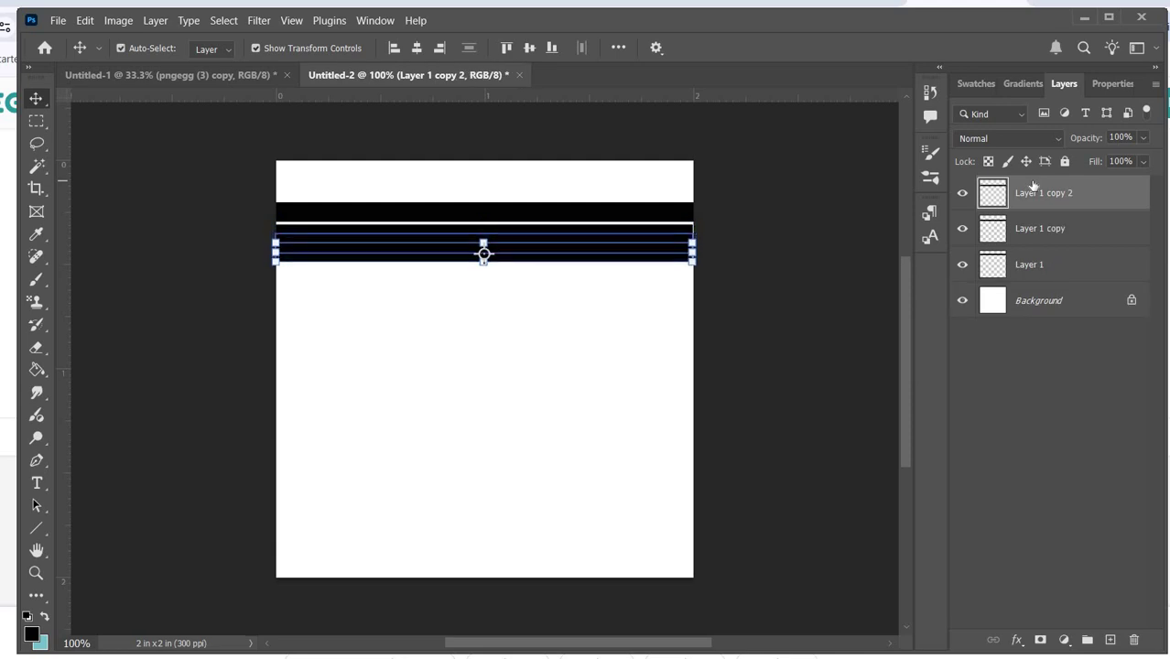
pyautogui.press('Down')
pyautogui.press('Down')
pyautogui.press('Down')
pyautogui.press('Down')
pyautogui.press('Down')
pyautogui.press('Down')
pyautogui.press('Down')
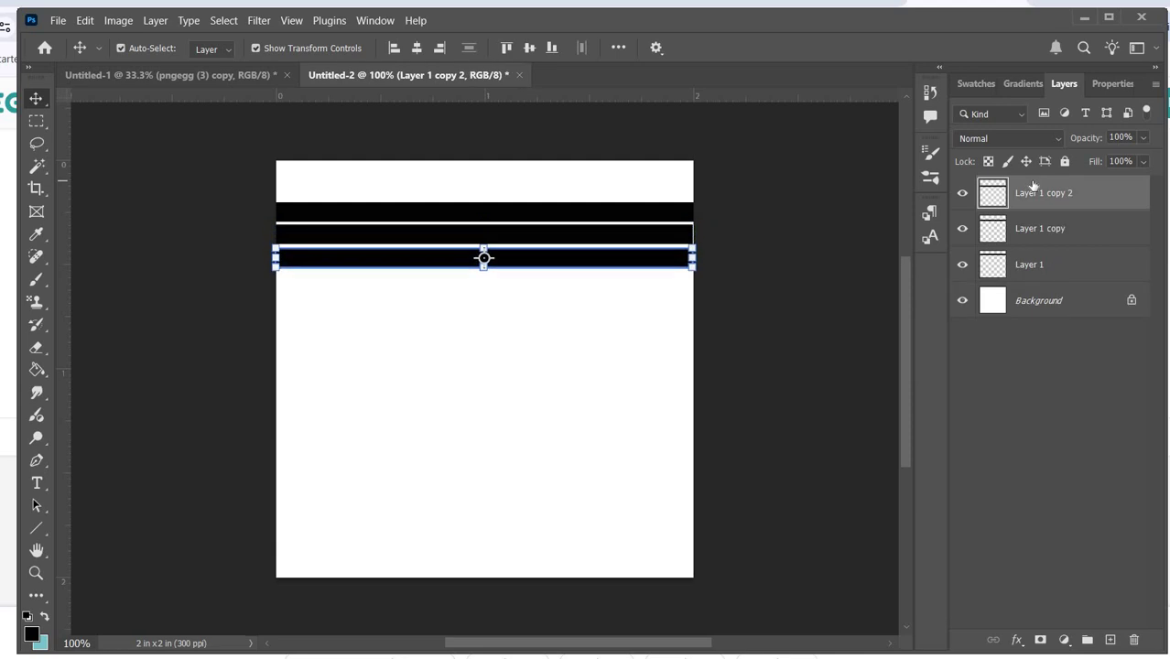
pyautogui.press('Up')
pyautogui.press('Up')
pyautogui.press('Up')
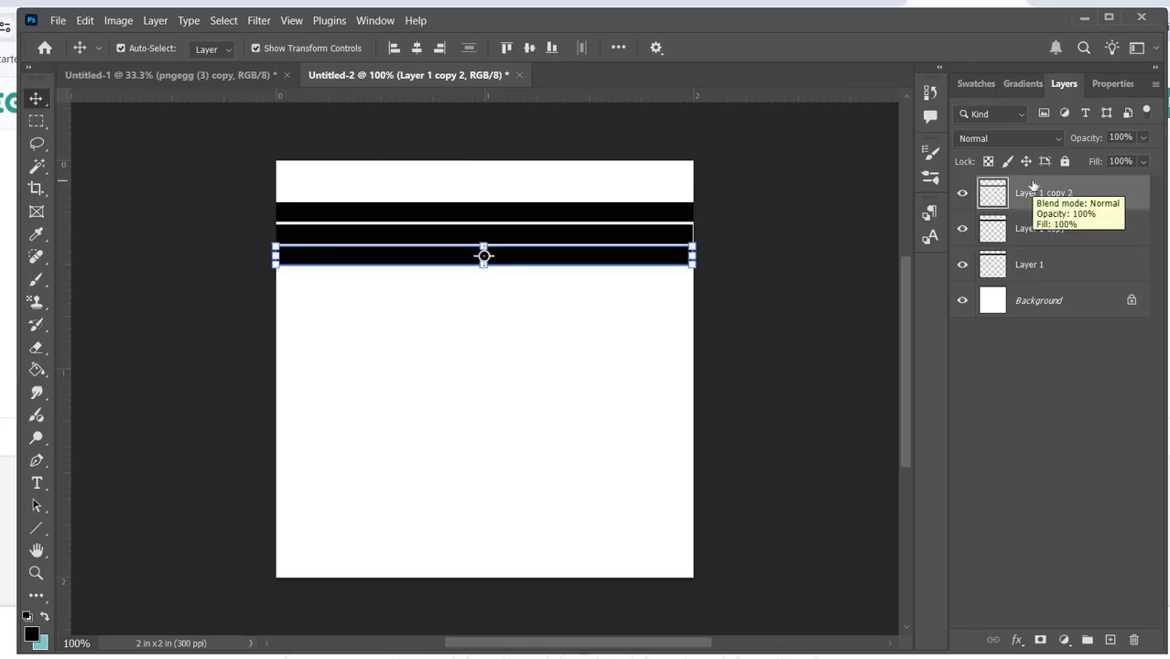
# Shift the third stripe slightly to line it up with the canvas sides, and deselect it.
pyautogui.click(151, 271)
pyautogui.moveTo(498, 260); pyautogui.dragTo(504, 260)
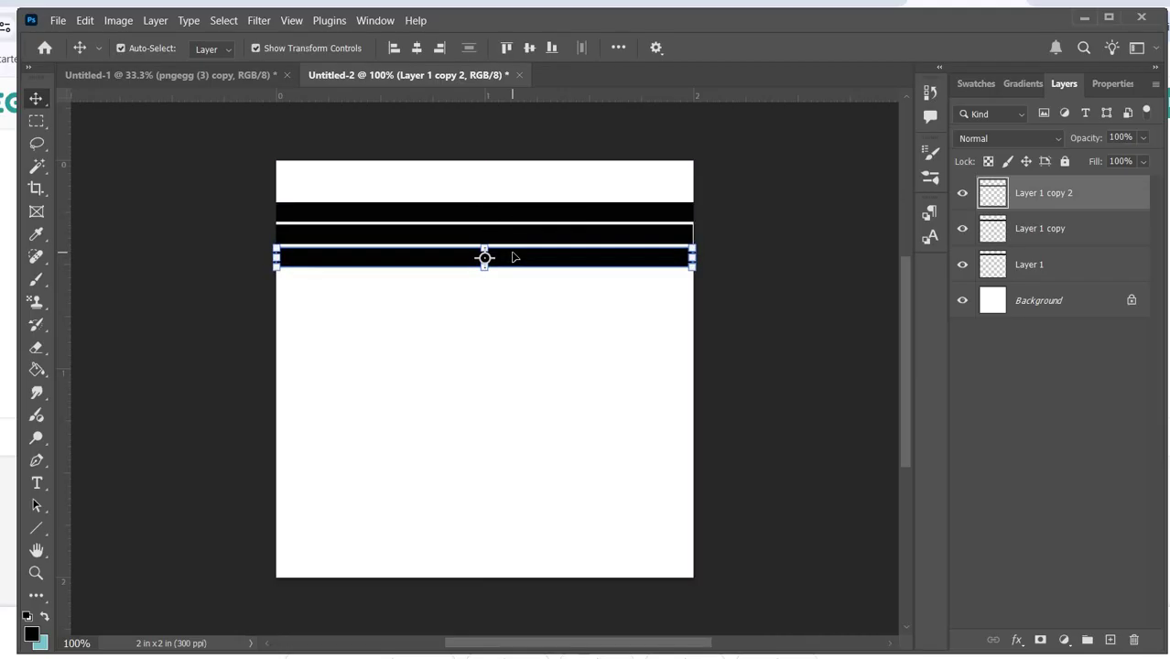
pyautogui.click(772, 332)
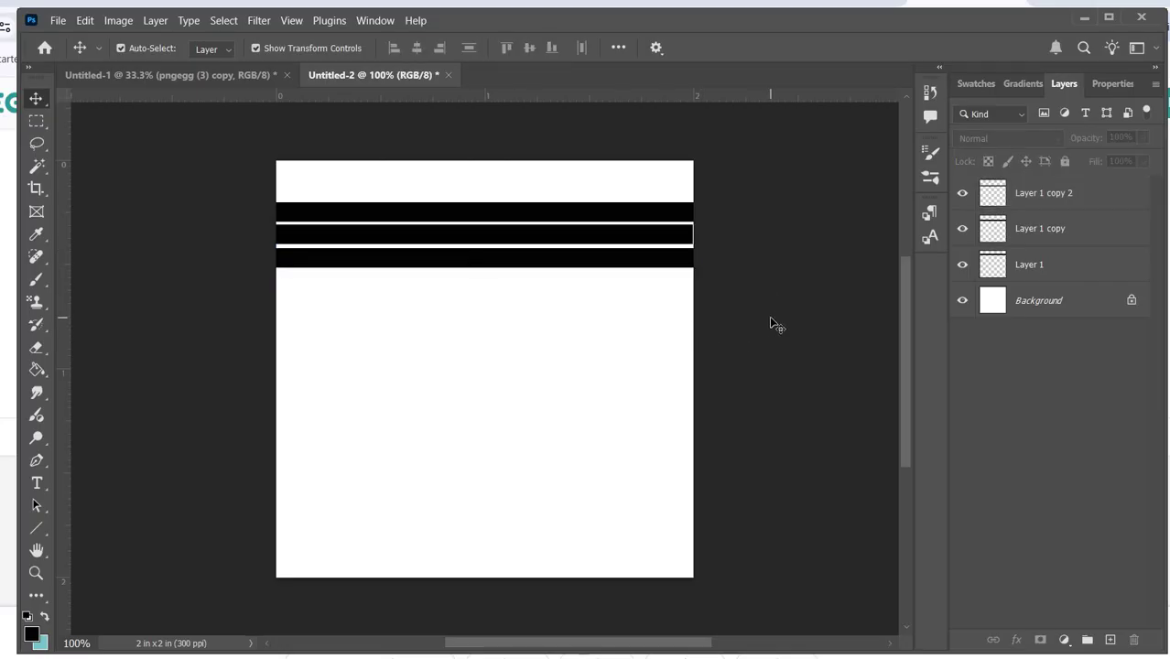
# Nudge the third stripe up two steps so its white gap matches the gap between the first two stripes, and deselect it.
pyautogui.hotkey('ctrl', '+')
pyautogui.hotkey('ctrl', '+')
pyautogui.scroll(3, 759, 313)
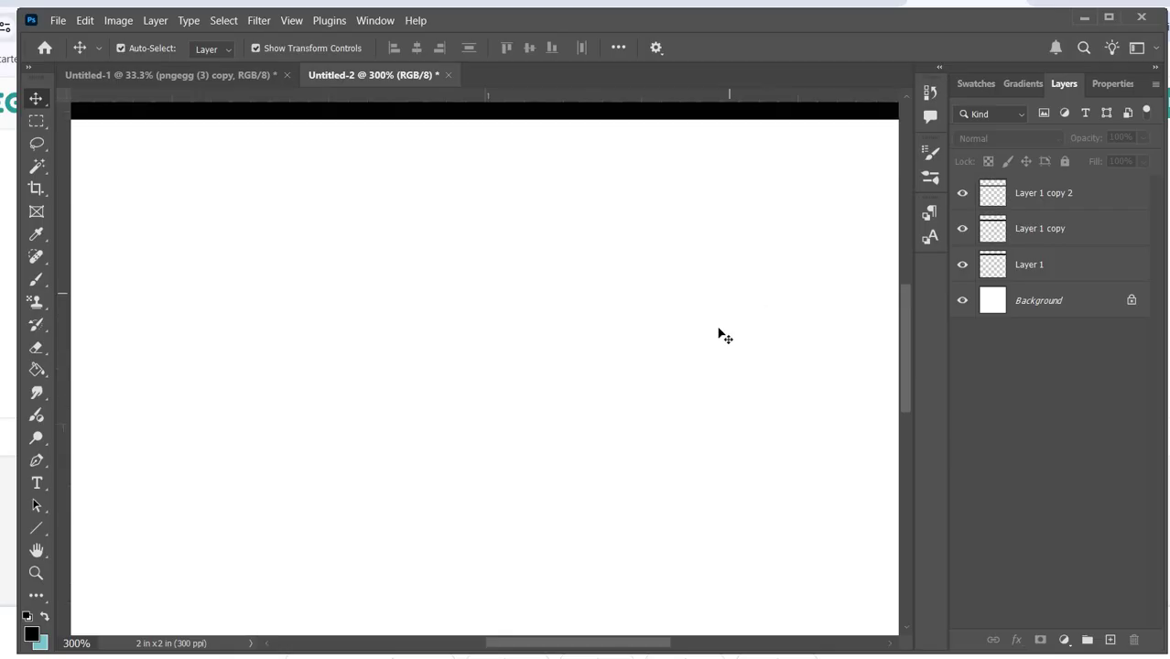
pyautogui.scroll(2, 598, 368)
pyautogui.click(577, 330)
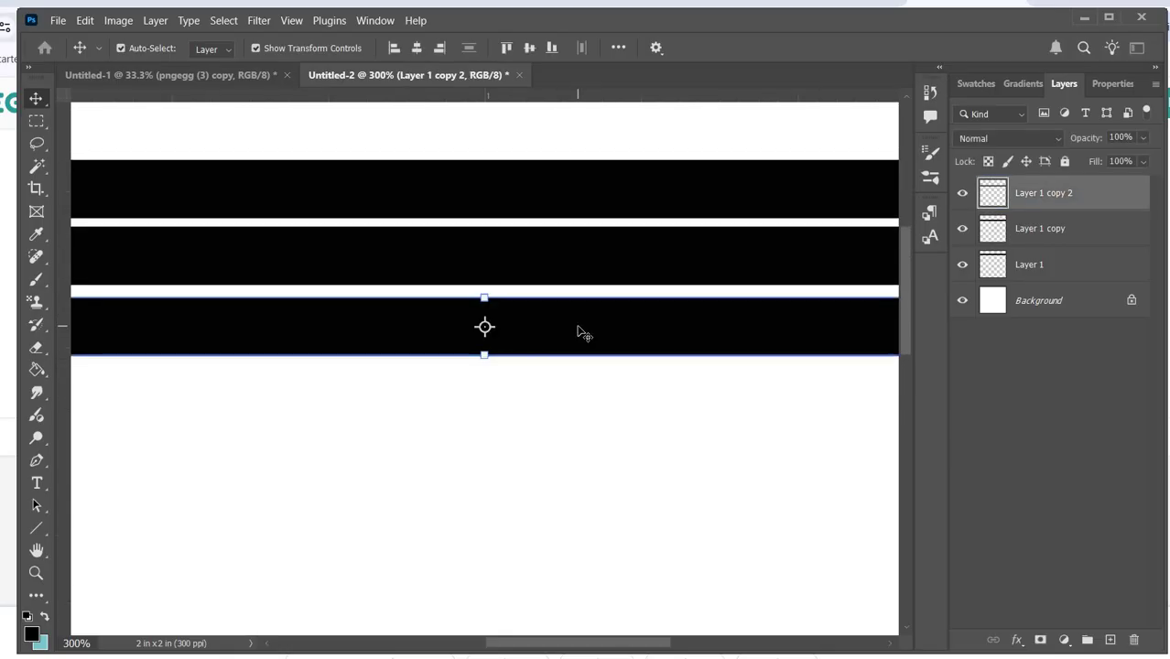
pyautogui.press('Up')
pyautogui.press('Up')
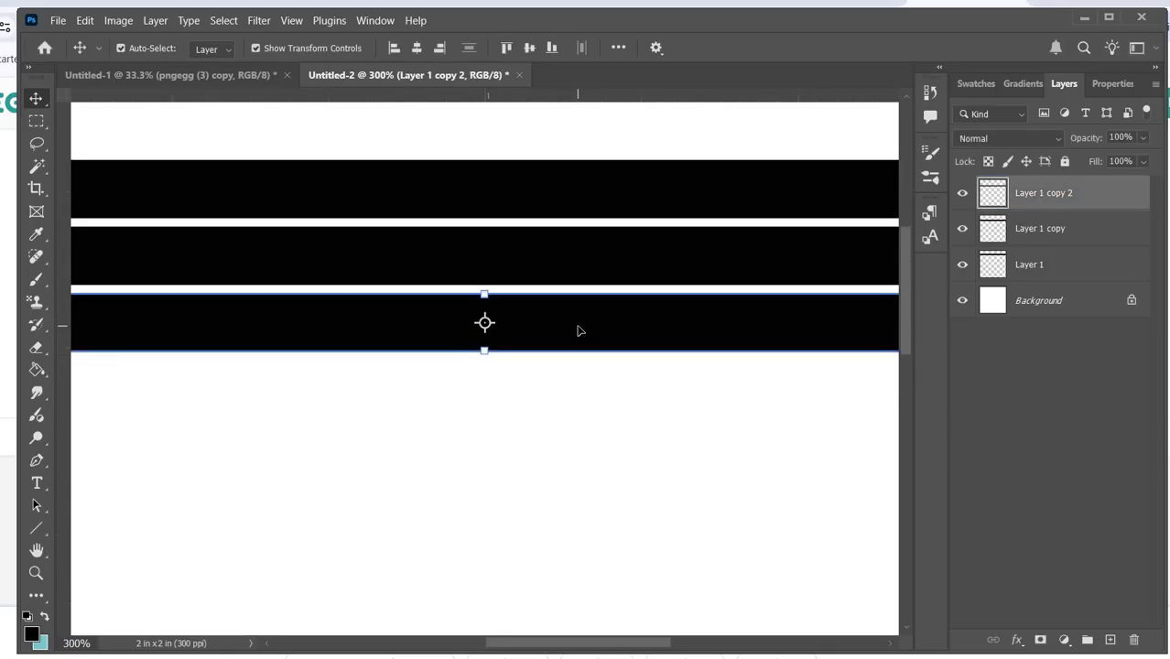
pyautogui.click(634, 147)
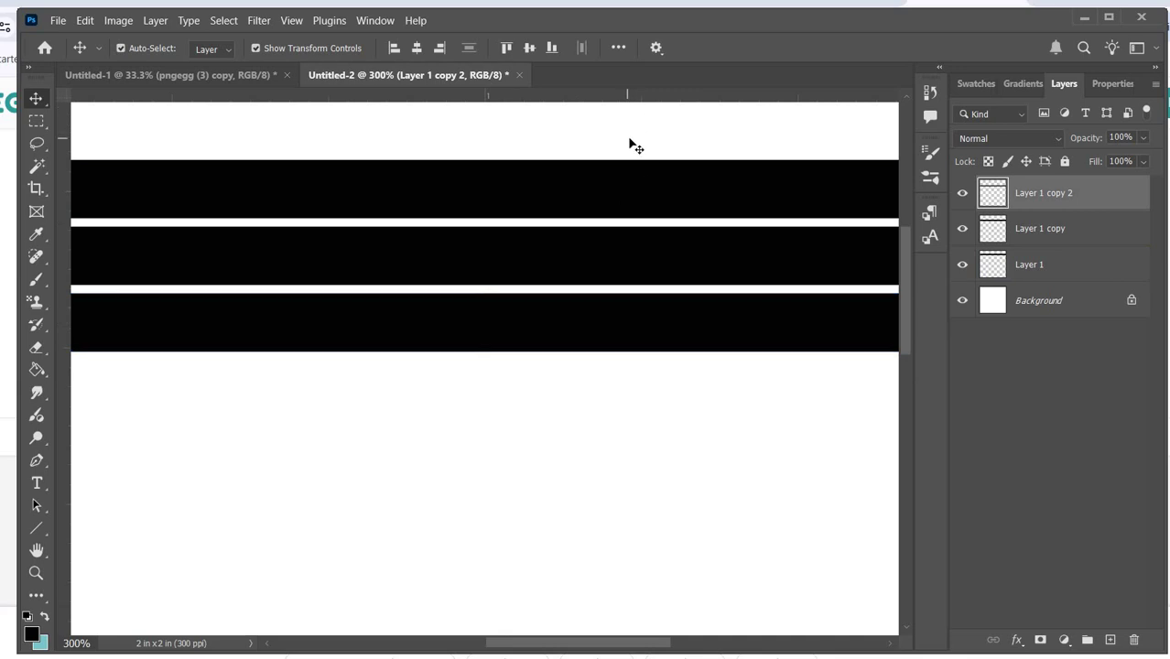
# Place horizontal guides at the top edge of the first stripe and the bottom edge of the third stripe.
pyautogui.click(37, 119)
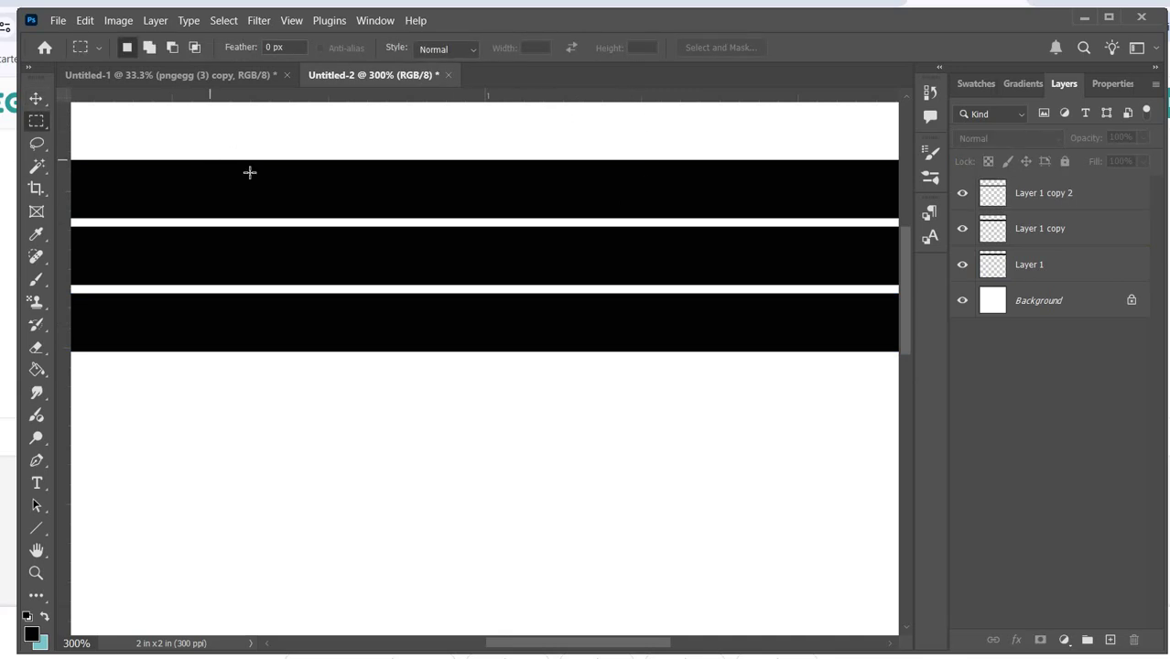
pyautogui.moveTo(211, 156); pyautogui.dragTo(432, 263)
pyautogui.click(431, 262)
pyautogui.moveTo(344, 94); pyautogui.dragTo(358, 159)
pyautogui.moveTo(369, 97); pyautogui.dragTo(416, 350)
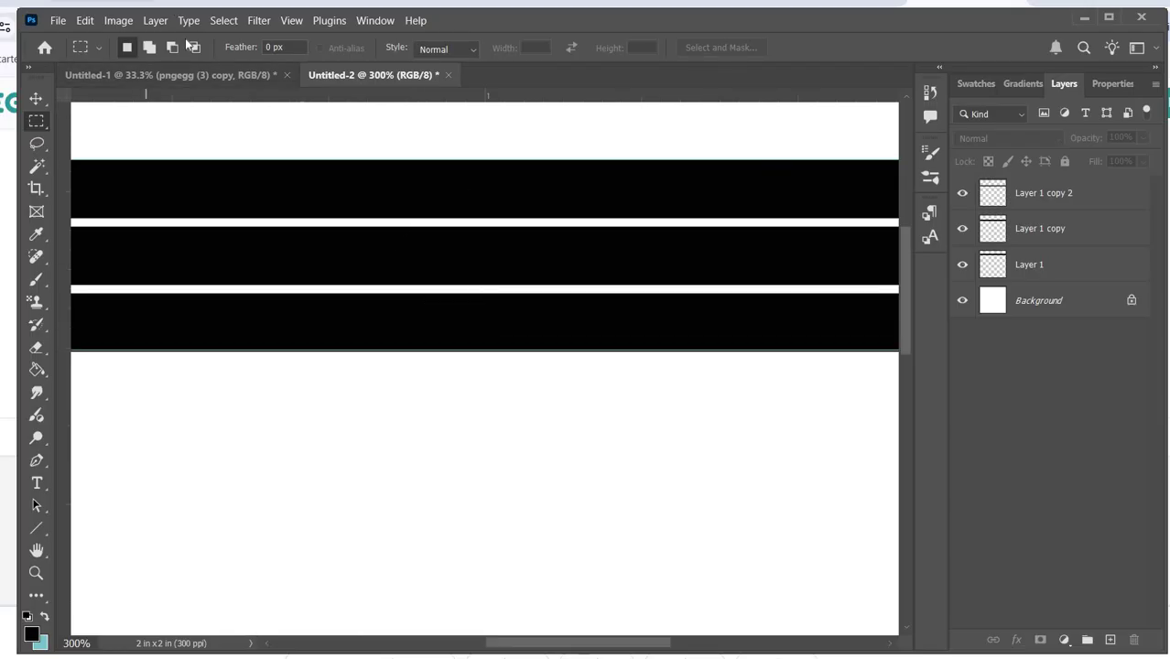
# Check whether snapping to guides is enabled.
pyautogui.click(218, 22)
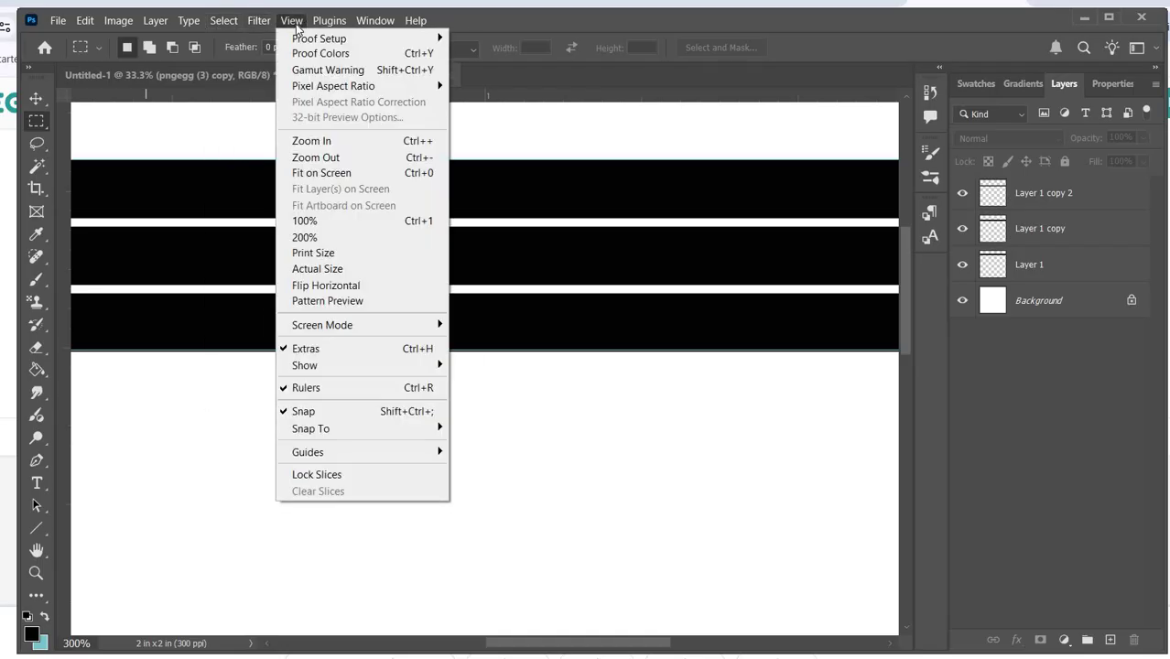
pyautogui.click(291, 21)
pyautogui.click(291, 20)
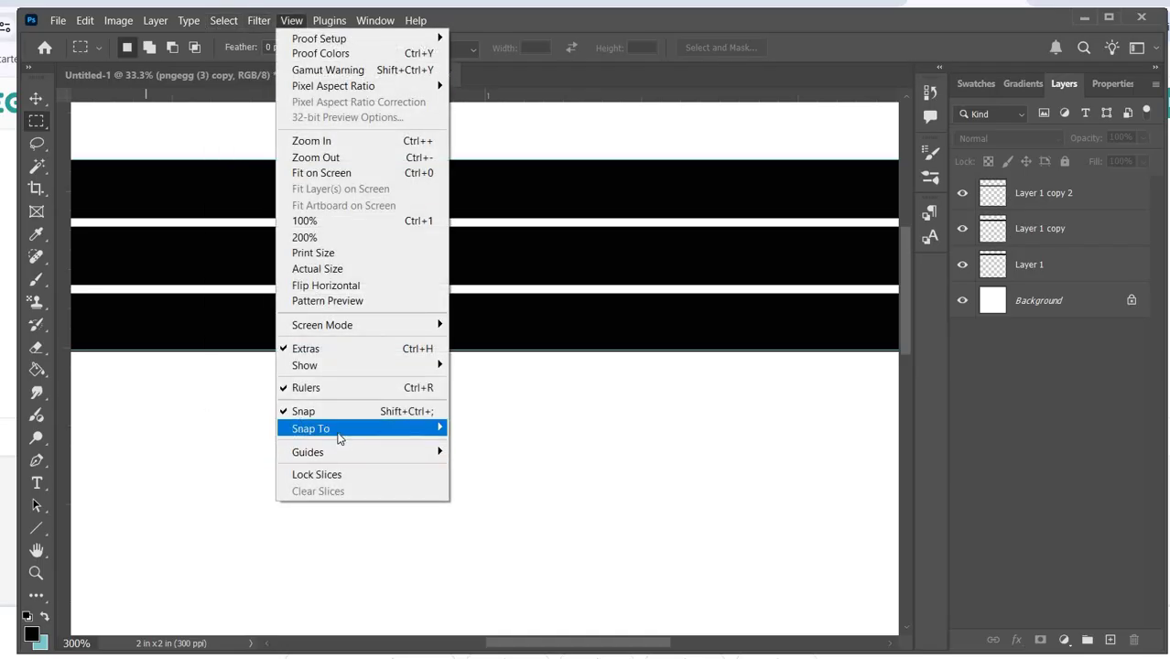
pyautogui.moveTo(338, 434)
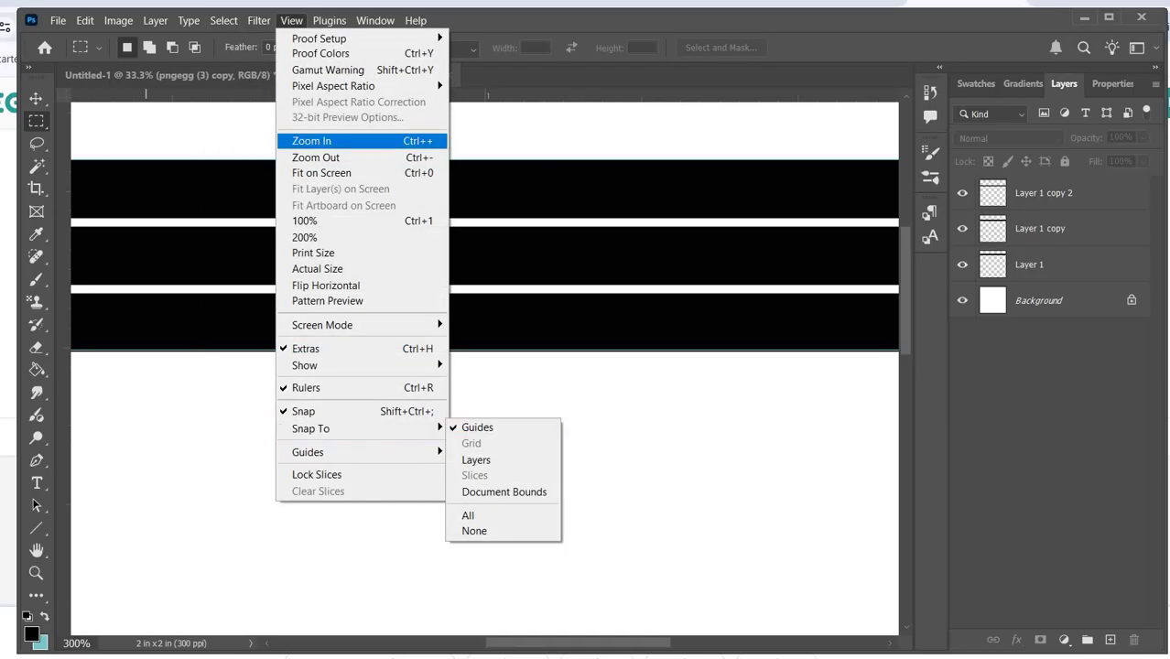
pyautogui.click(254, 172)
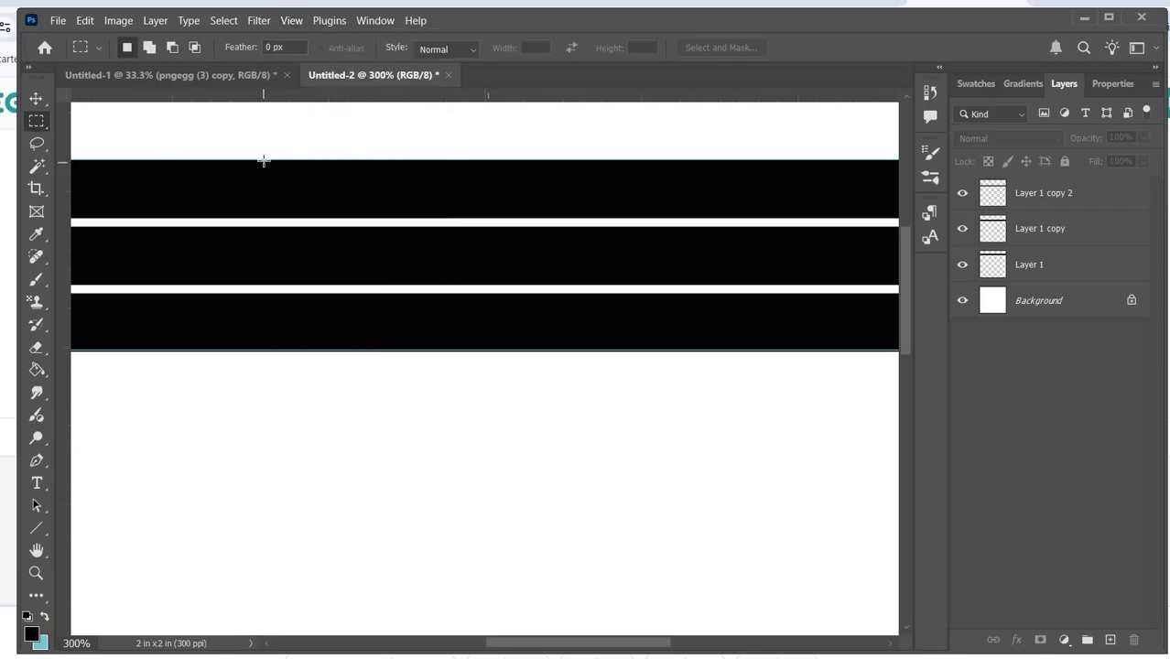
# Select a rectangular section spanning all three stripes between the guides, and merge the three stripe layers into one.
pyautogui.moveTo(261, 159); pyautogui.dragTo(599, 349)
pyautogui.click(1099, 269)
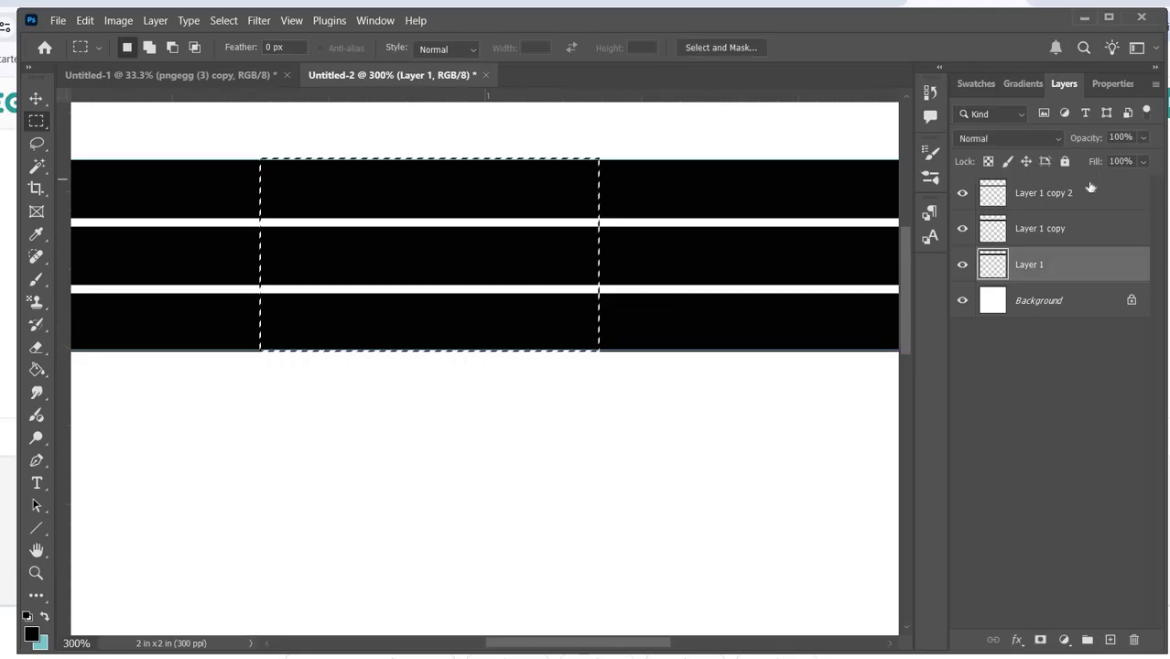
pyautogui.keyDown('shift'); pyautogui.click(1091, 191); pyautogui.keyUp('shift')
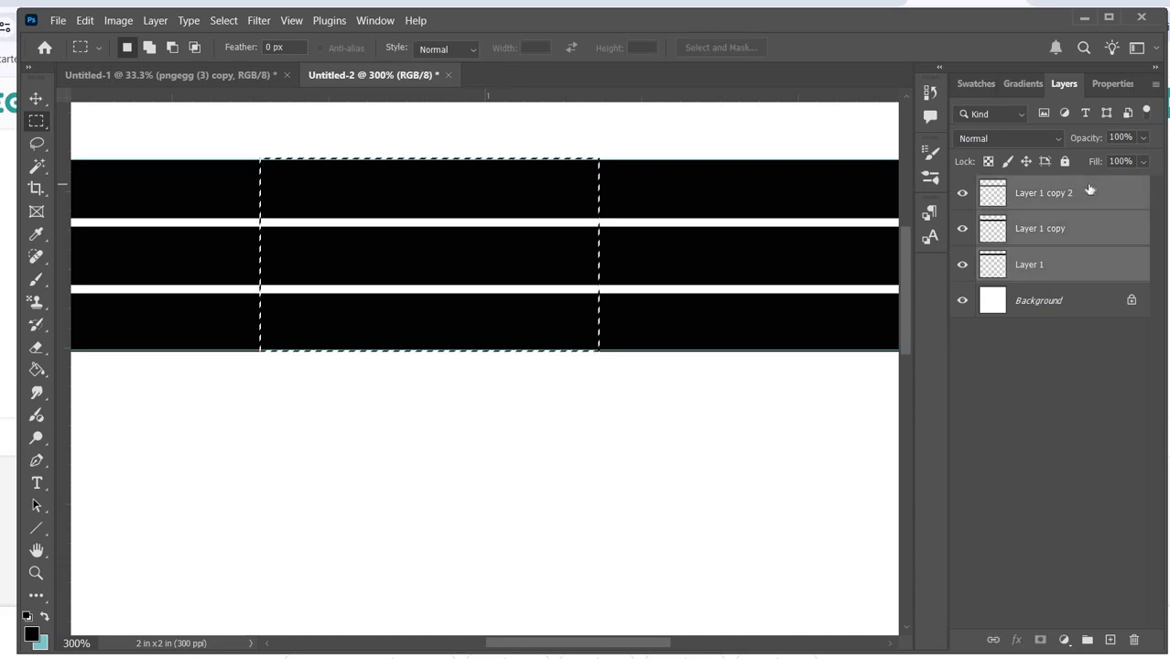
pyautogui.hotkey('ctrl', 'e')
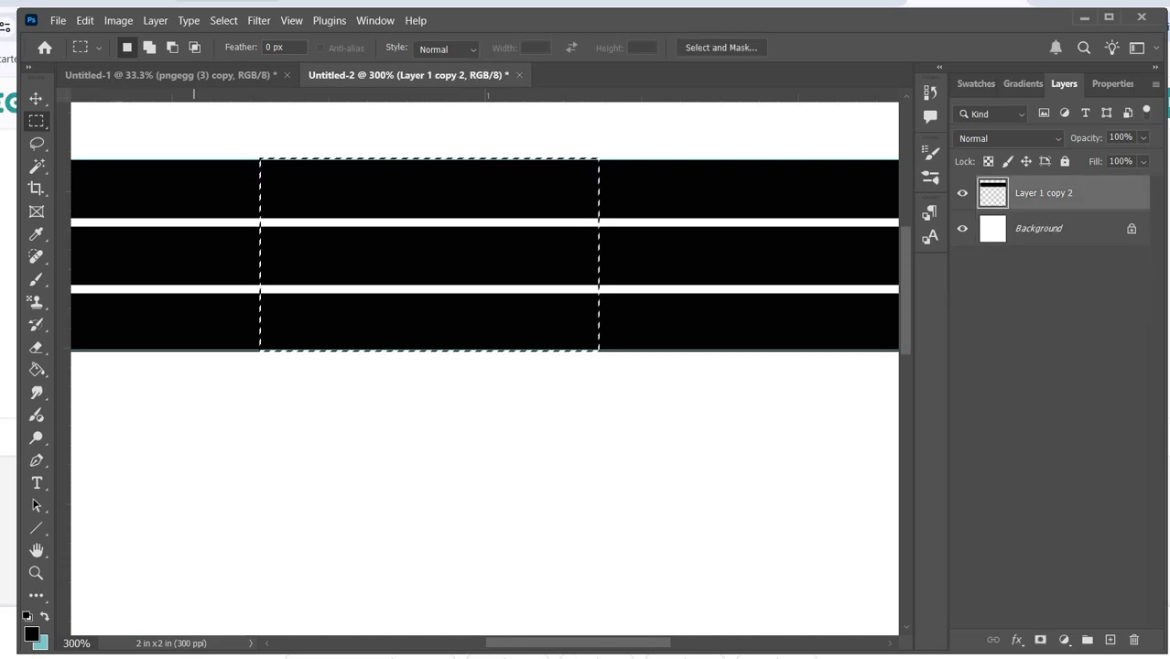
pyautogui.click(84, 20)
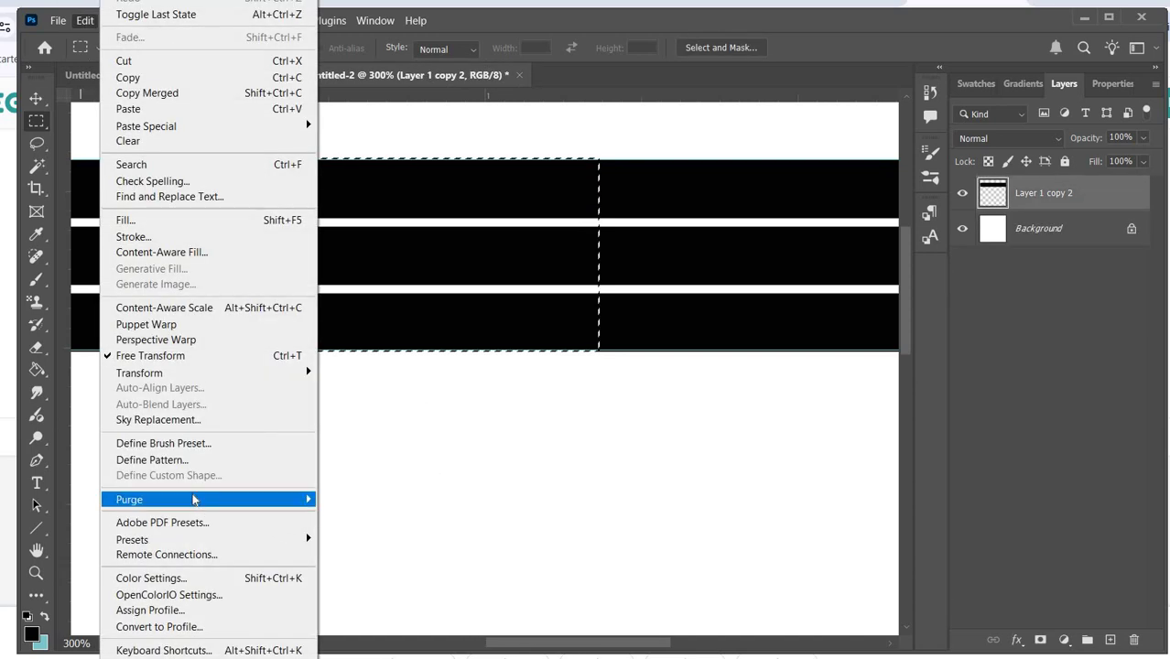
pyautogui.click(165, 460)
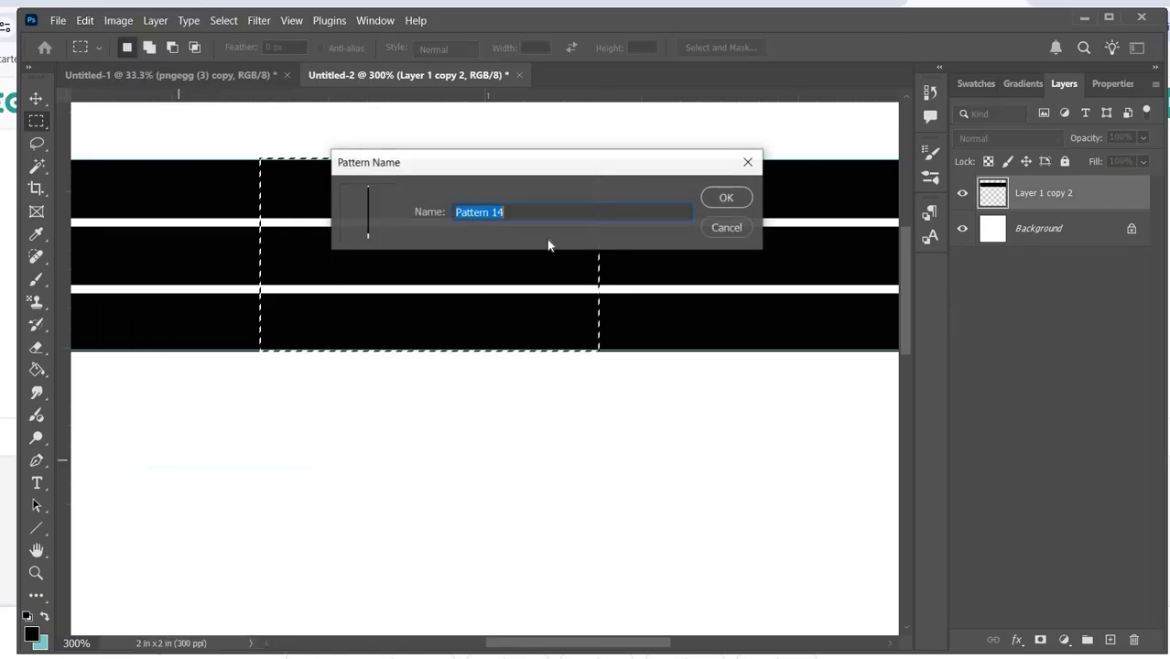
pyautogui.click(720, 227)
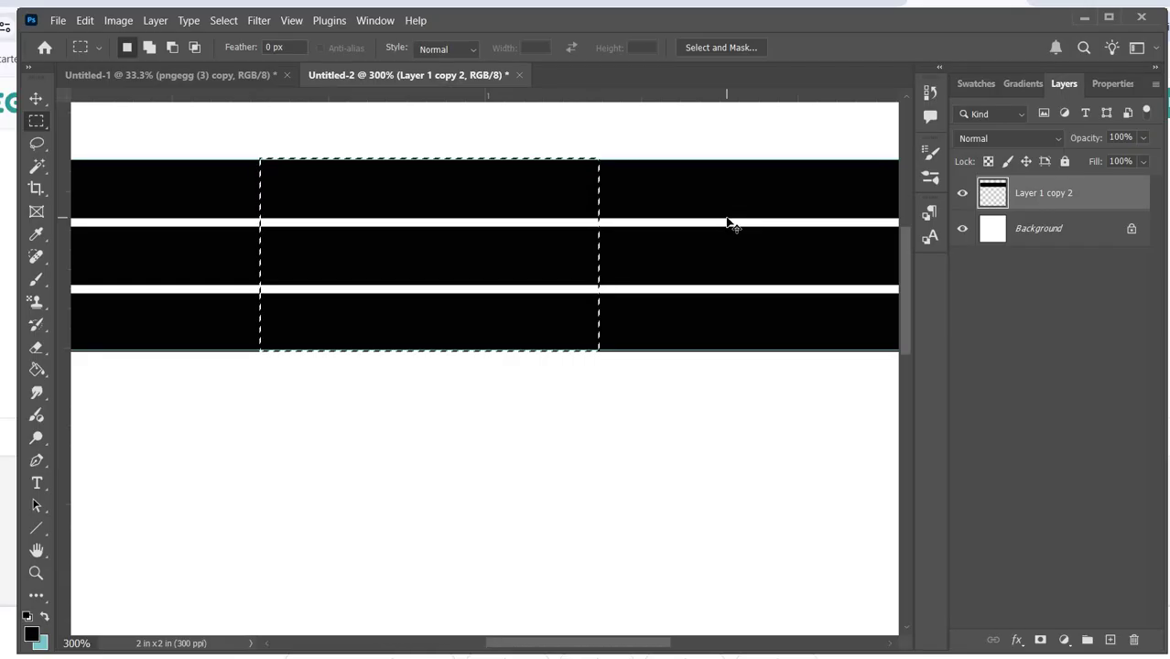
pyautogui.click(727, 217)
# Add a guide at the third stripe's top edge and select a rectangle covering the first two stripes and the gap below each.
pyautogui.moveTo(415, 98); pyautogui.dragTo(420, 294)
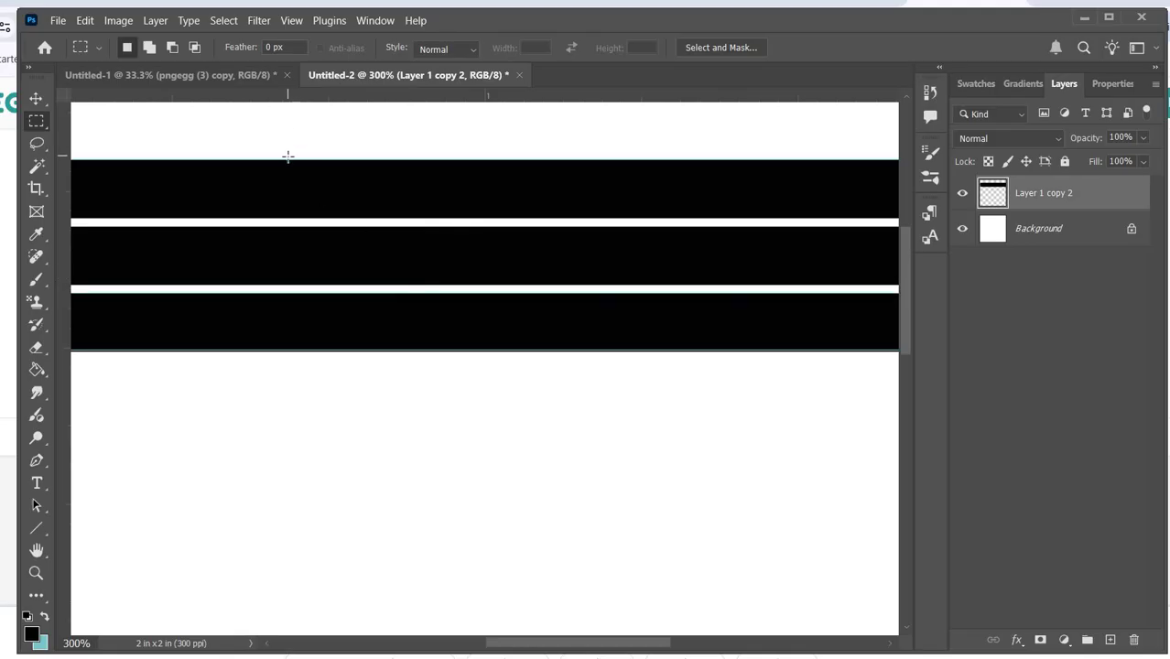
pyautogui.moveTo(290, 160); pyautogui.dragTo(541, 298)
# Define the selected stripe section as a pattern, keeping the suggested name.
pyautogui.click(84, 20)
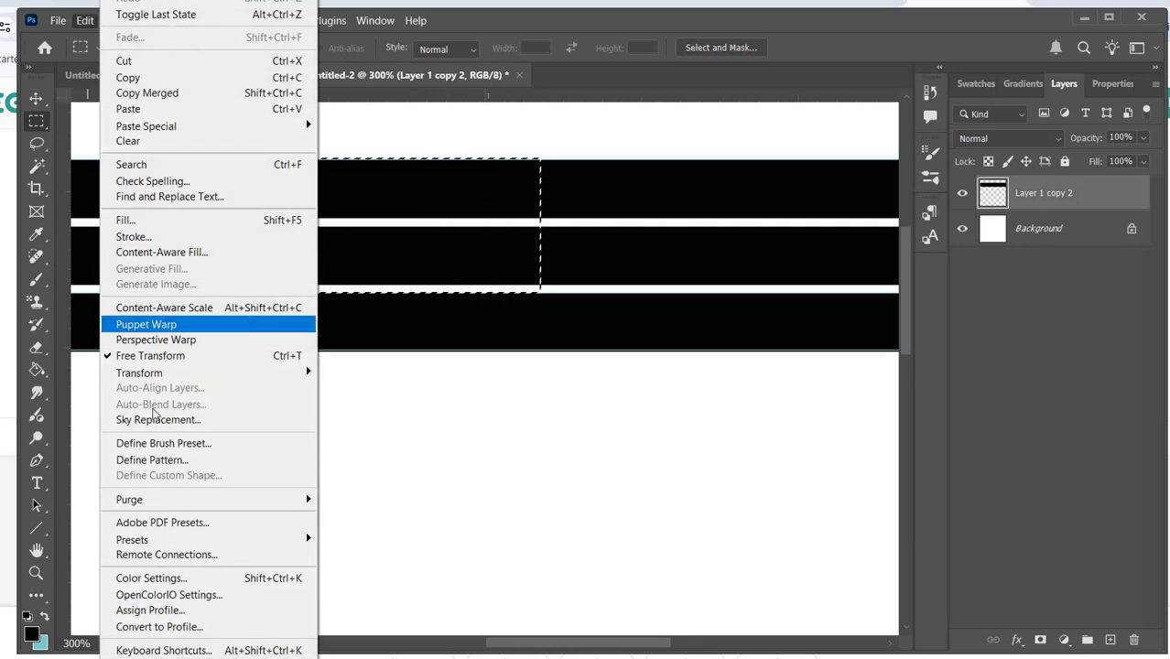
pyautogui.click(150, 460)
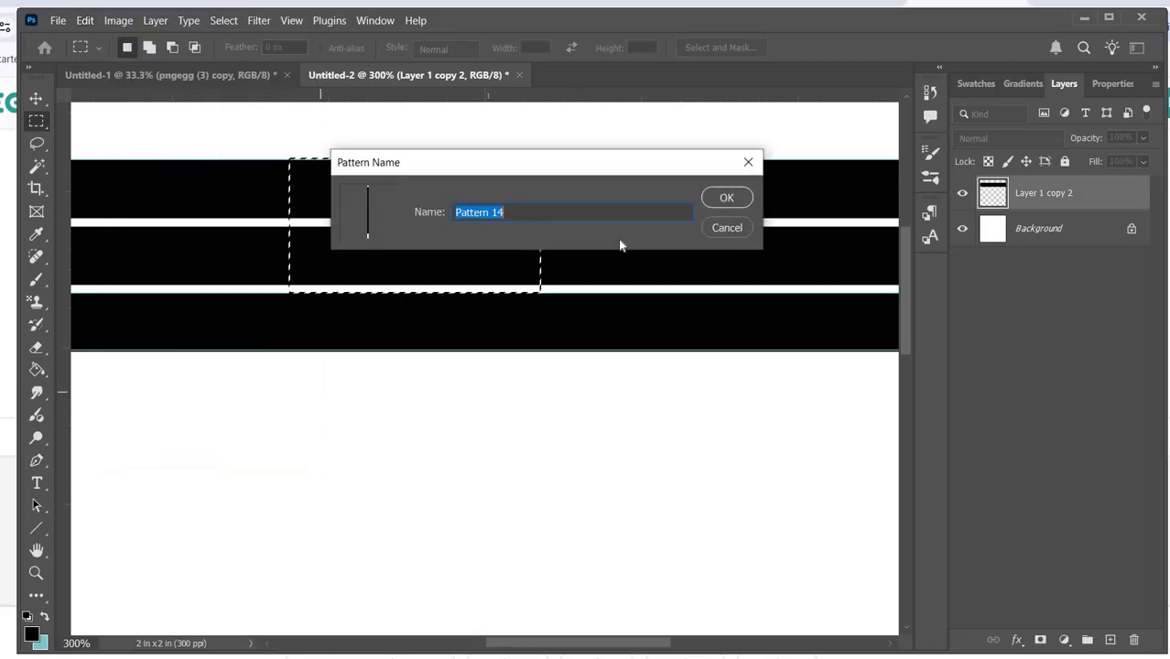
pyautogui.click(724, 200)
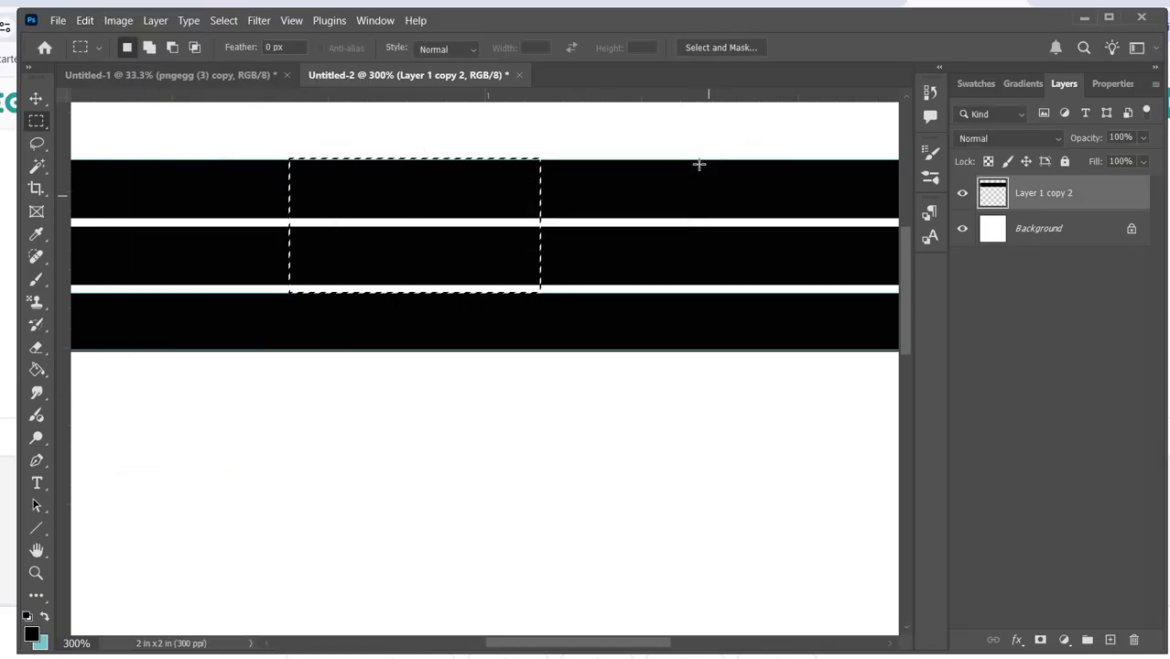
# In Untitled-1, load the pngegg (3) copy artwork as a selection, add a new layer above it and hide the original artwork.
pyautogui.click(137, 75)
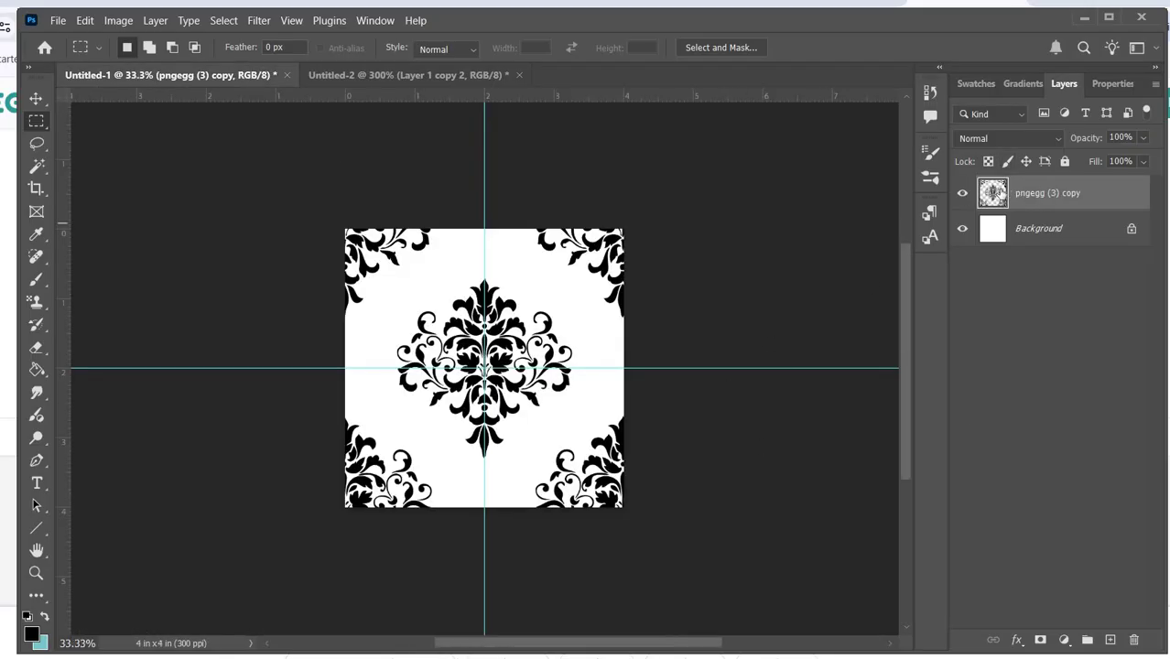
pyautogui.keyDown('ctrl'); pyautogui.click(993, 194); pyautogui.keyUp('ctrl')
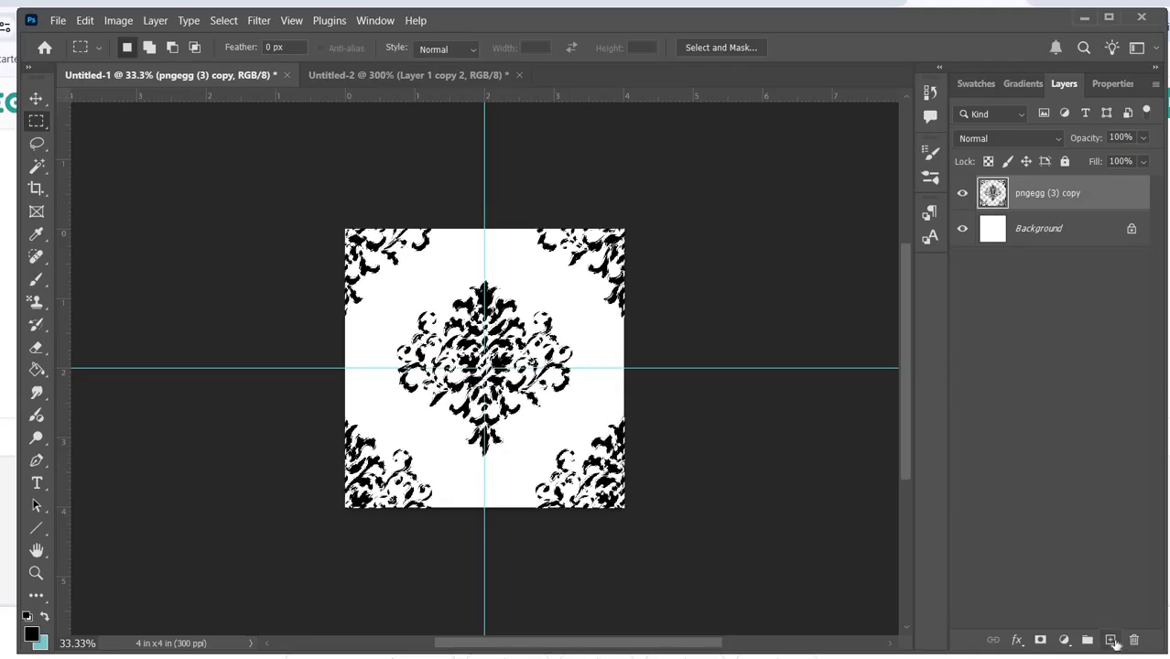
pyautogui.click(1110, 640)
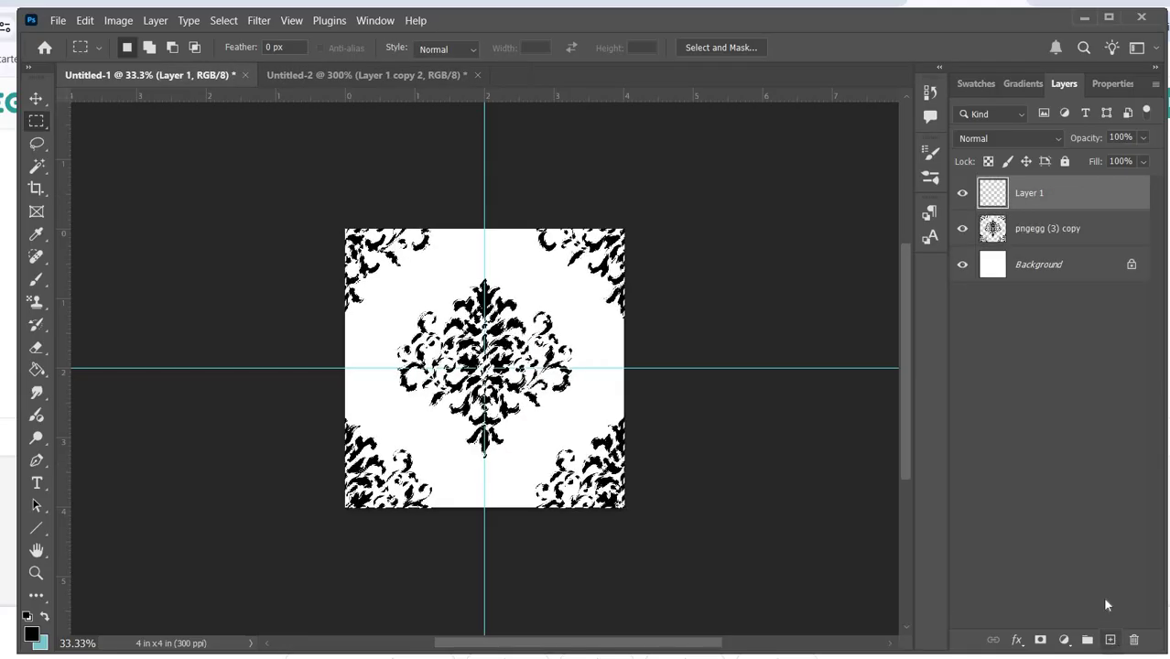
pyautogui.click(962, 229)
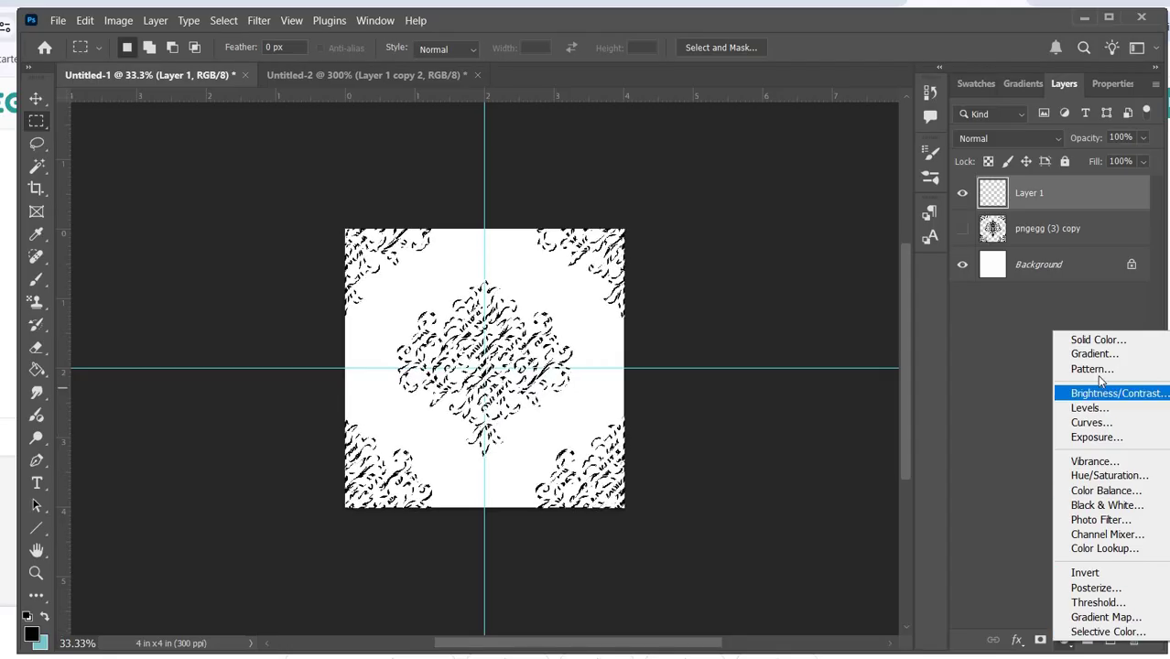
# Add a Pattern fill layer within the damask selection, using the newly defined horizontal stripe pattern.
pyautogui.click(1092, 369)
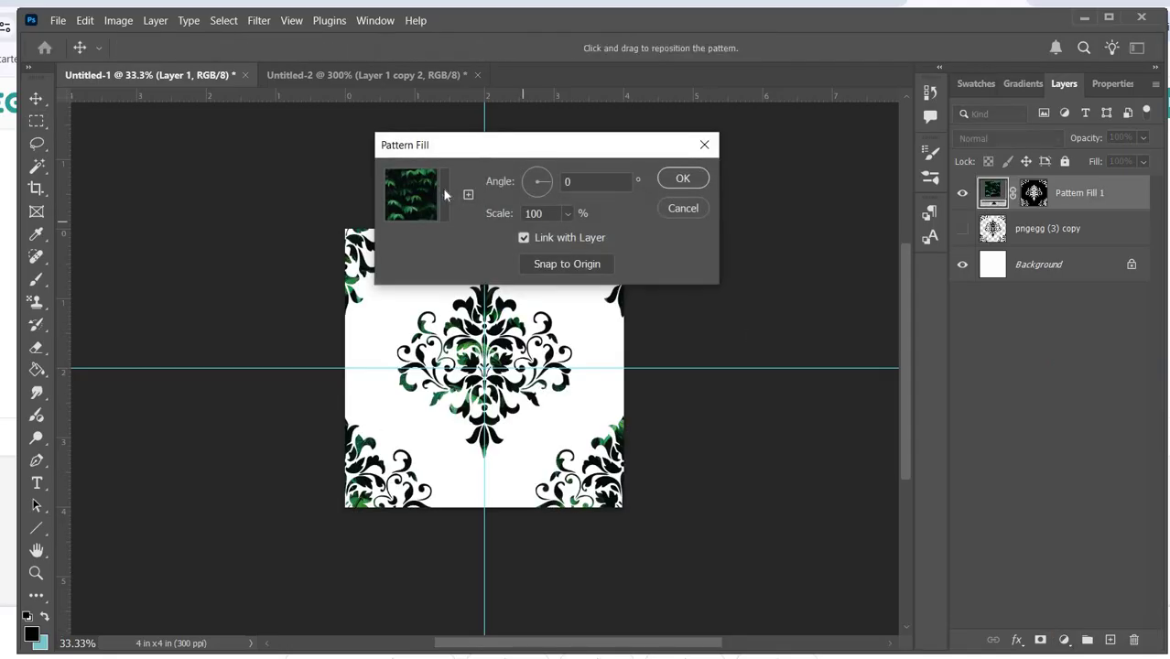
pyautogui.click(445, 194)
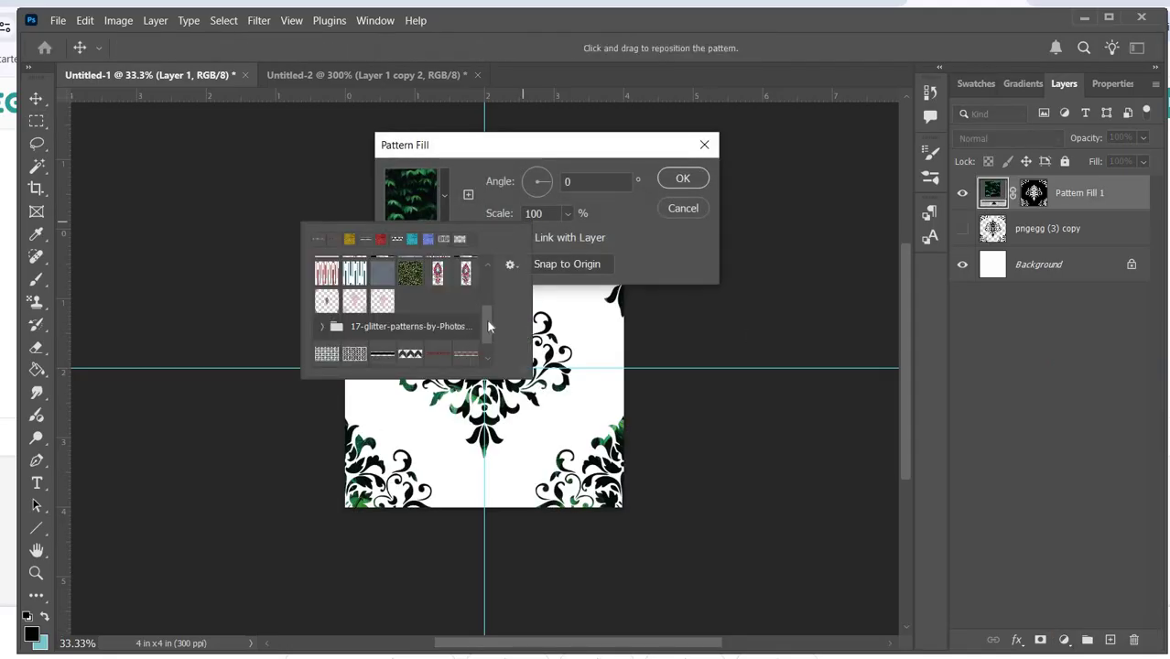
pyautogui.scroll(-1, 488, 327)
pyautogui.click(326, 355)
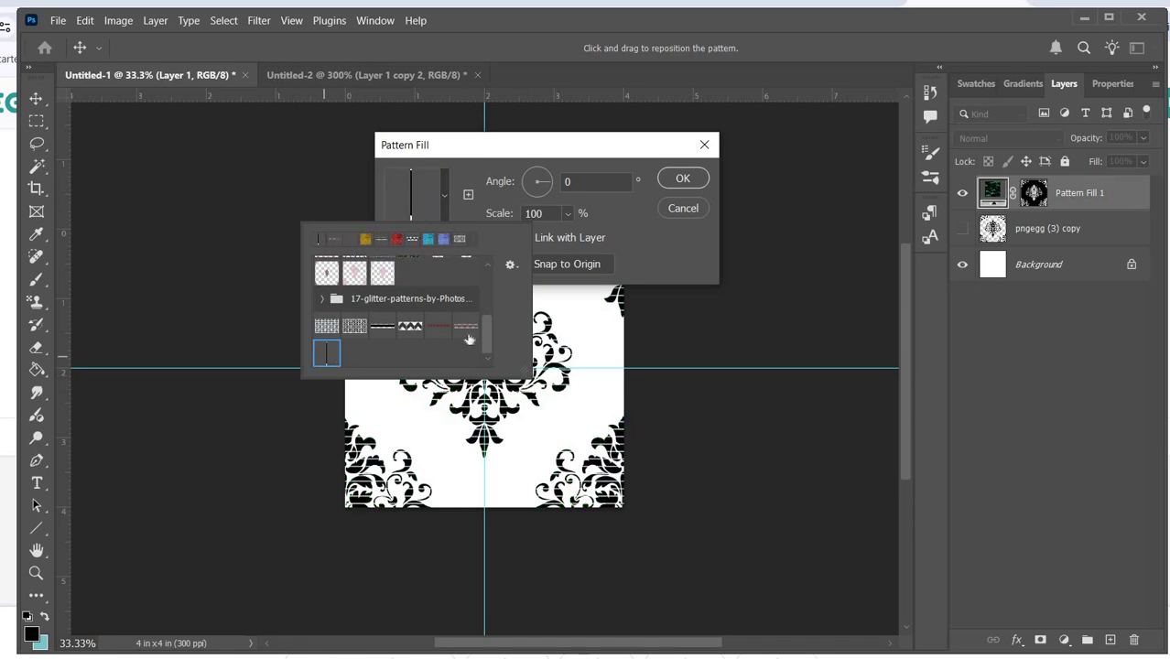
pyautogui.click(652, 211)
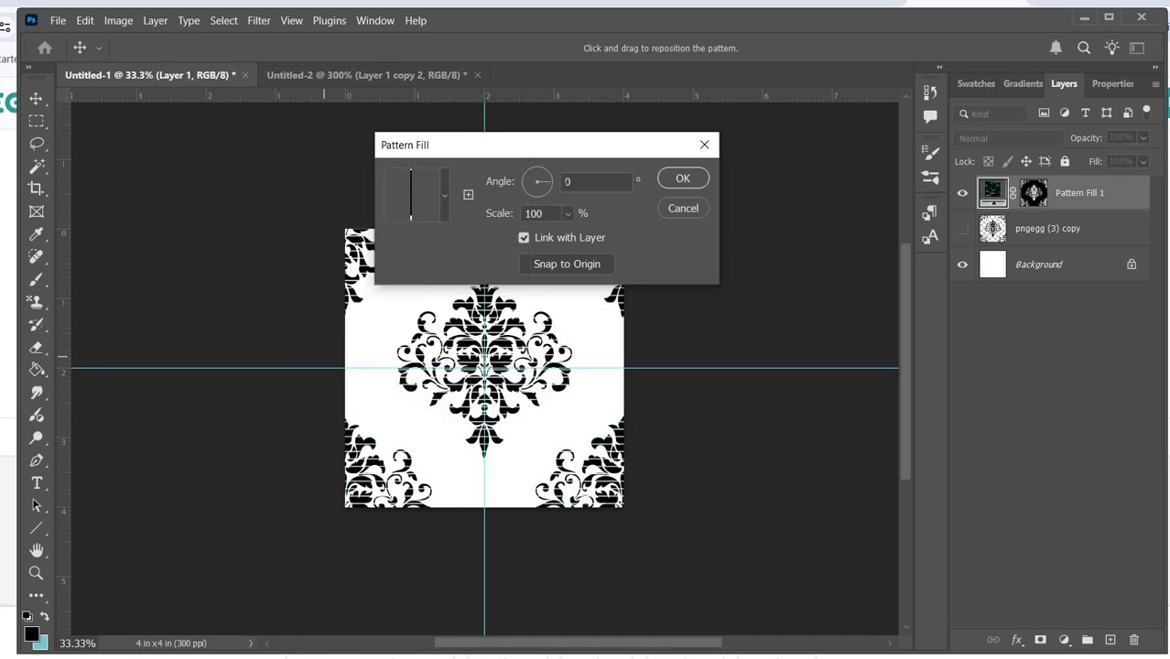
# Set the pattern fill's angle to 45° and its scale to 25%, and apply it.
pyautogui.press('Tab')
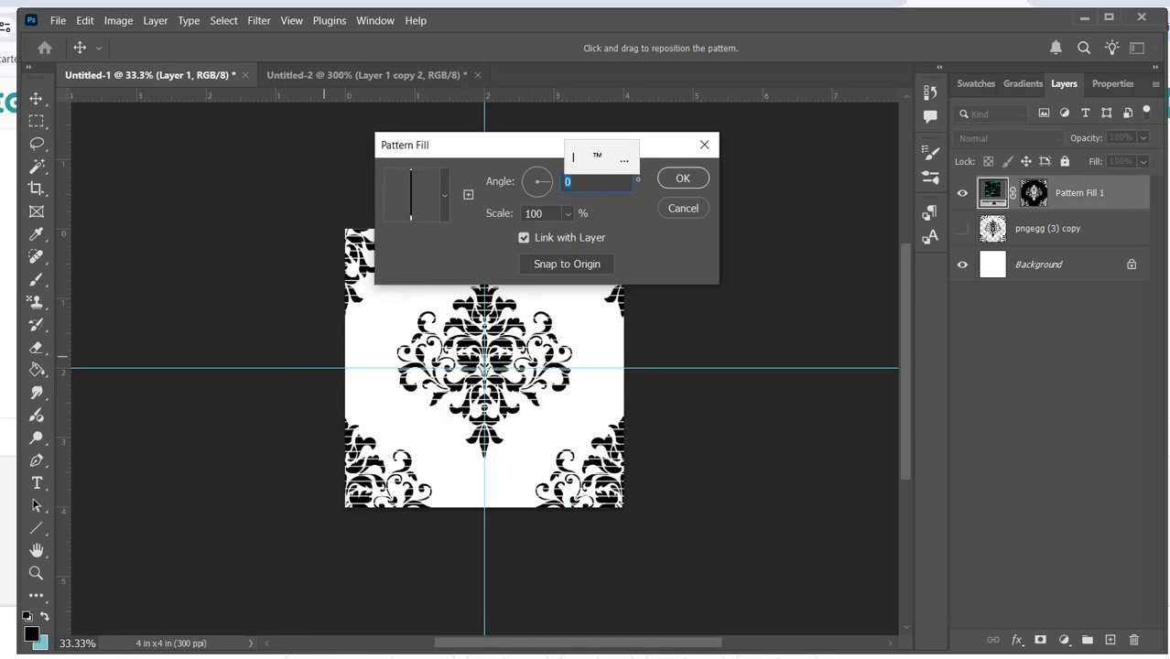
pyautogui.write('45')
pyautogui.click(568, 213)
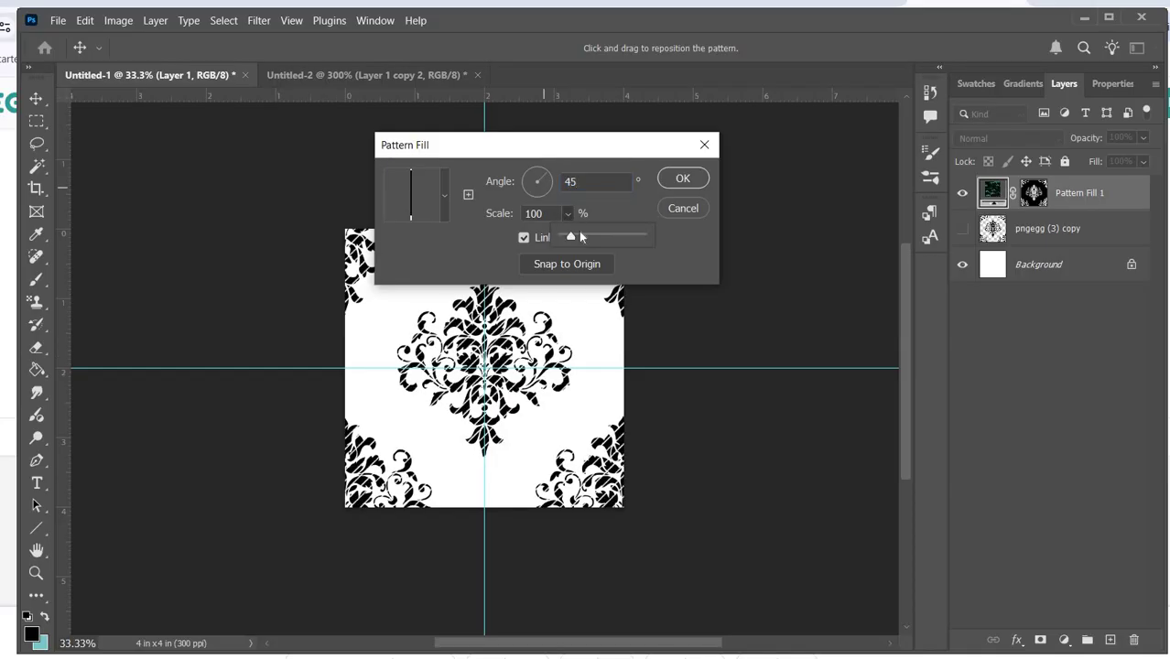
pyautogui.click(490, 215)
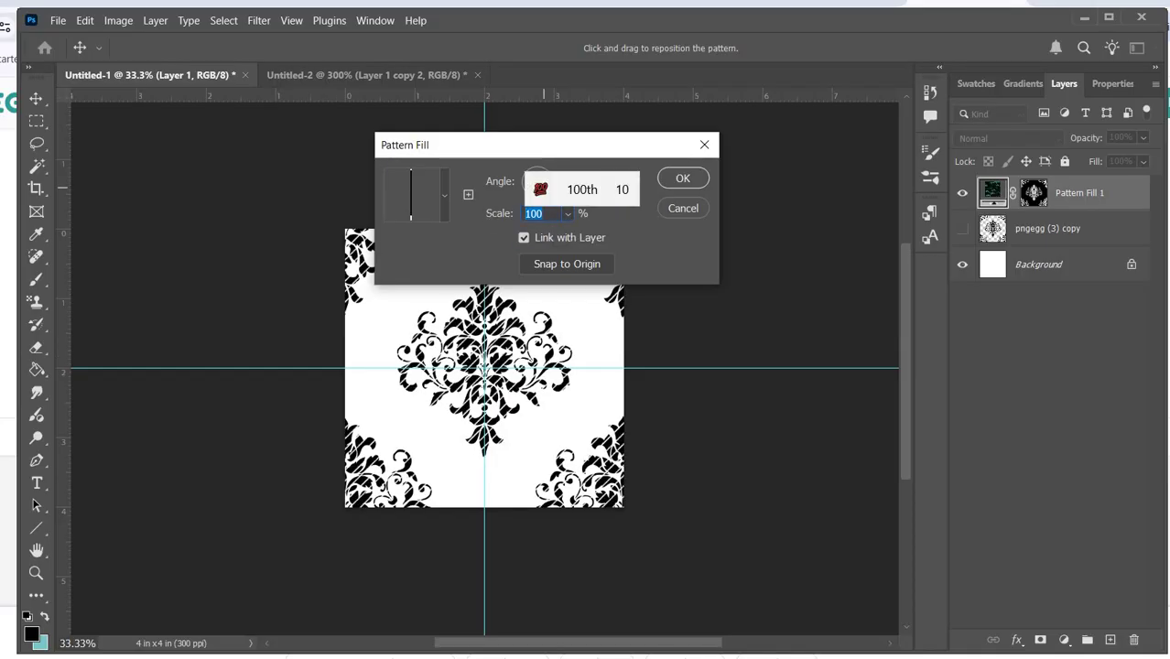
pyautogui.write('25')
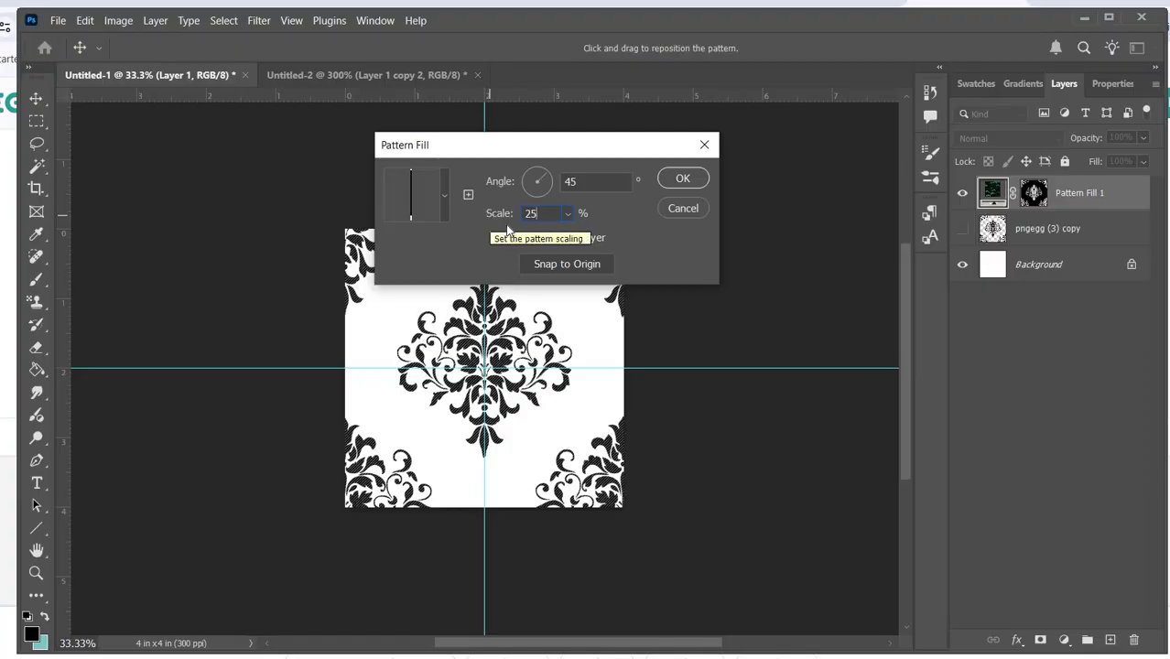
pyautogui.click(685, 178)
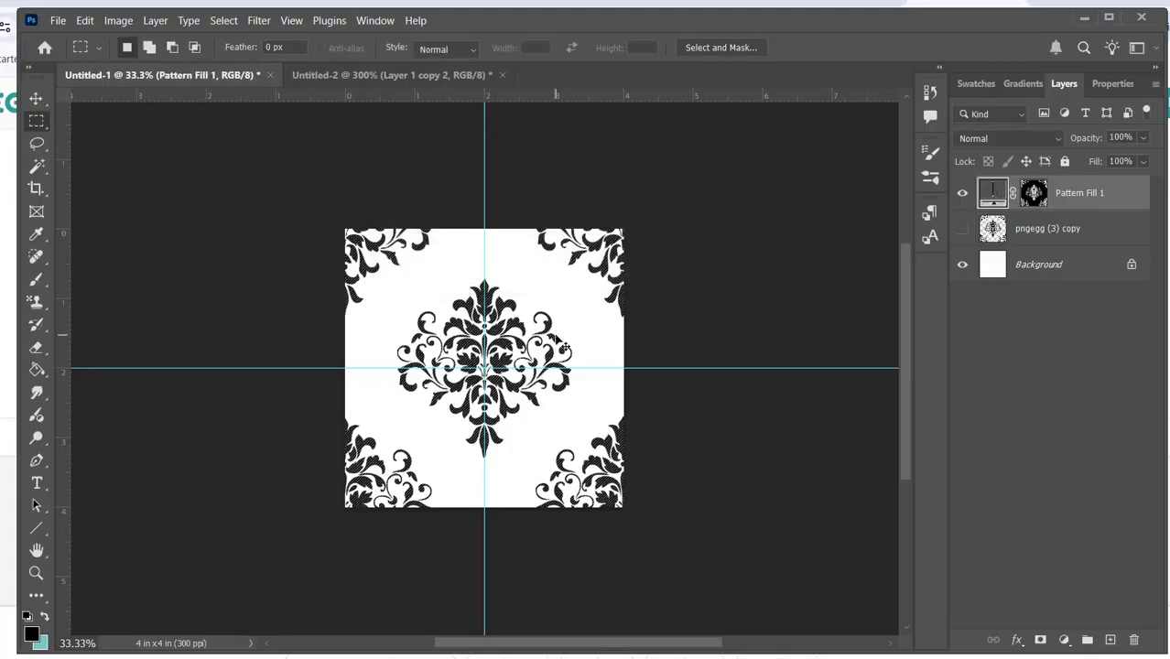
# Inspect the diagonal stripe fill in the central damask motif at 100% zoom.
pyautogui.hotkey('ctrl', '+')
pyautogui.hotkey('ctrl', '+')
pyautogui.hotkey('ctrl', '+')
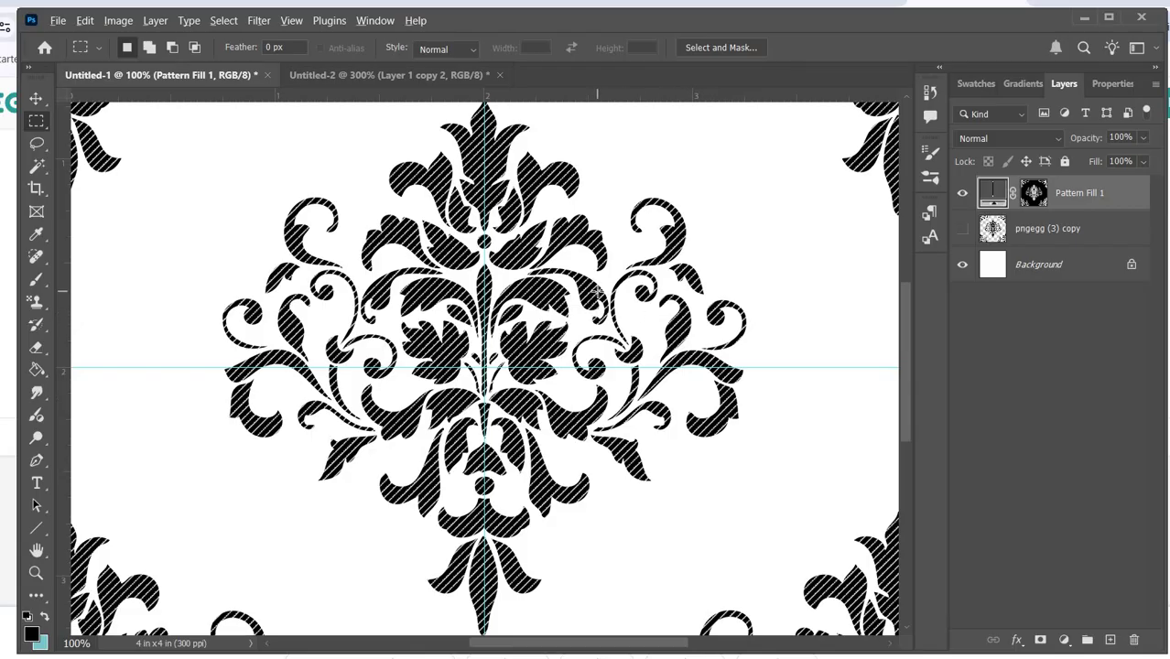
pyautogui.rightClick(670, 263)
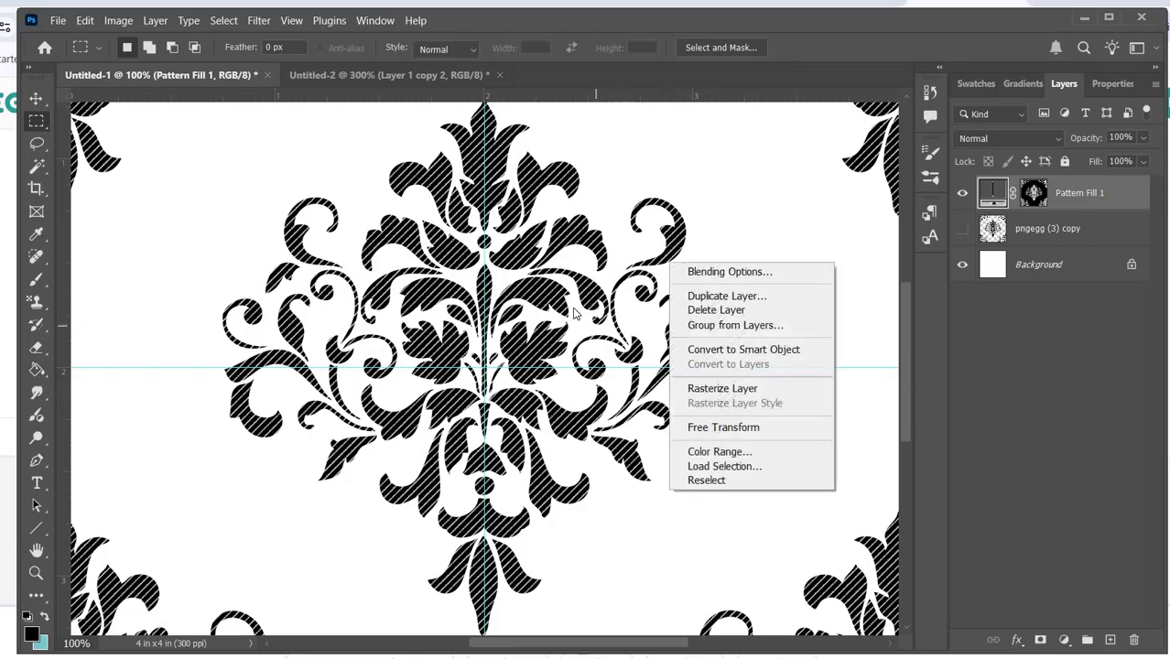
pyautogui.click(591, 282)
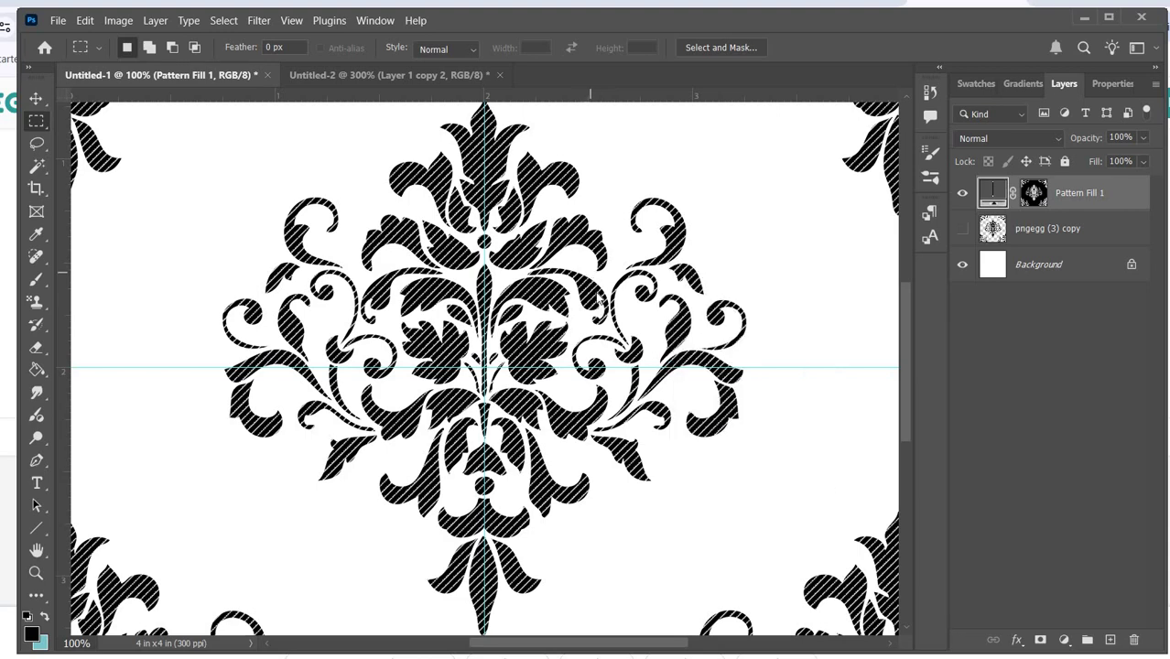
pyautogui.rightClick(592, 291)
pyautogui.click(663, 344)
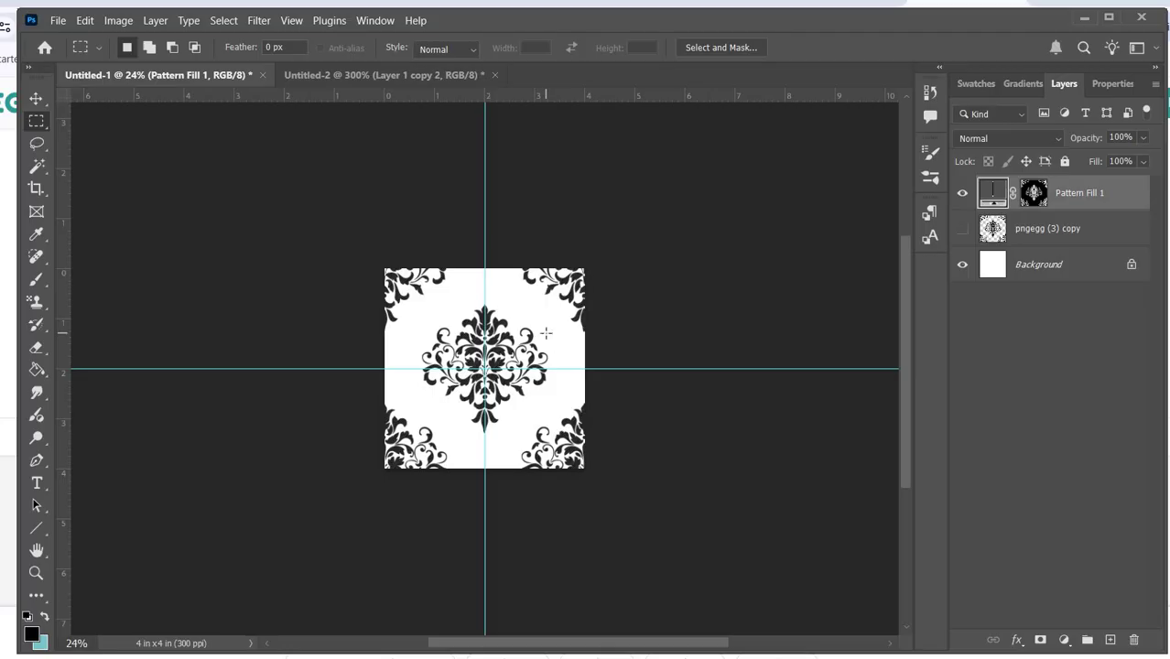
pyautogui.hotkey('ctrl', '1')
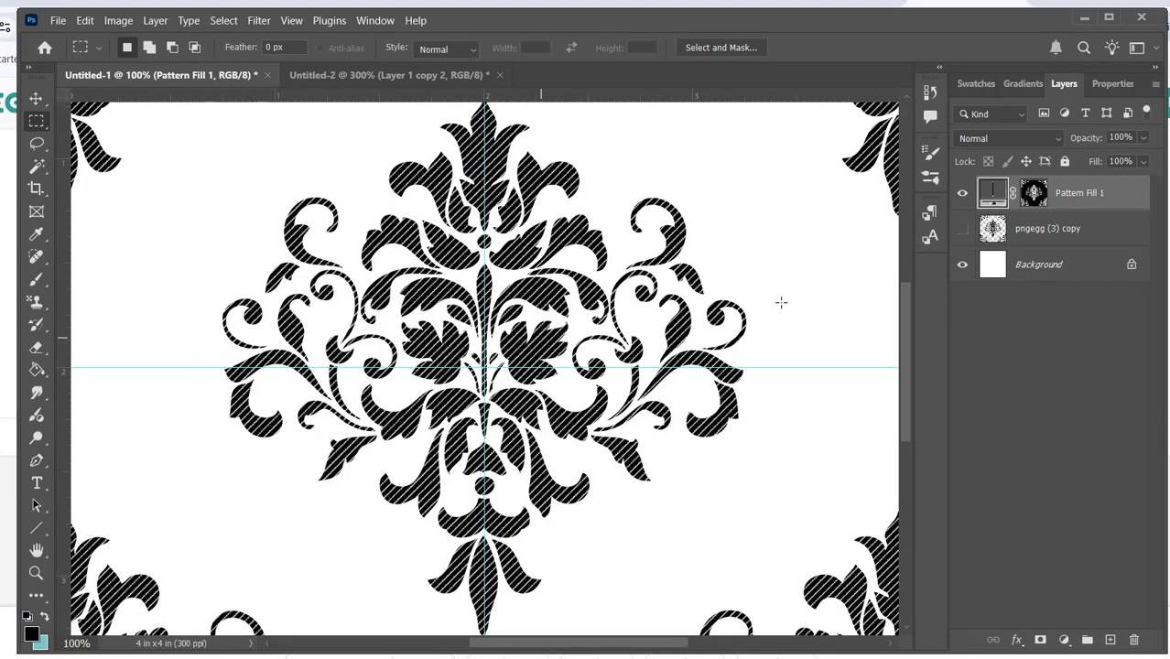
# Set the damask pattern fill's scale to 35%, keeping its 45° angle.
pyautogui.doubleClick(996, 202)
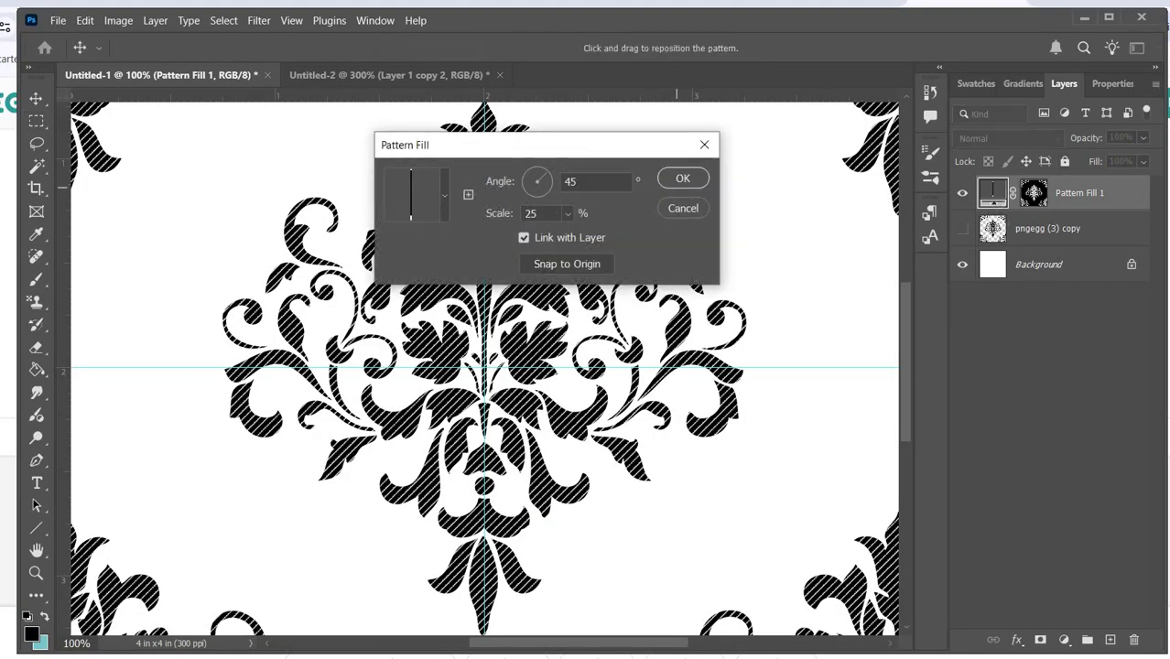
pyautogui.press('Tab')
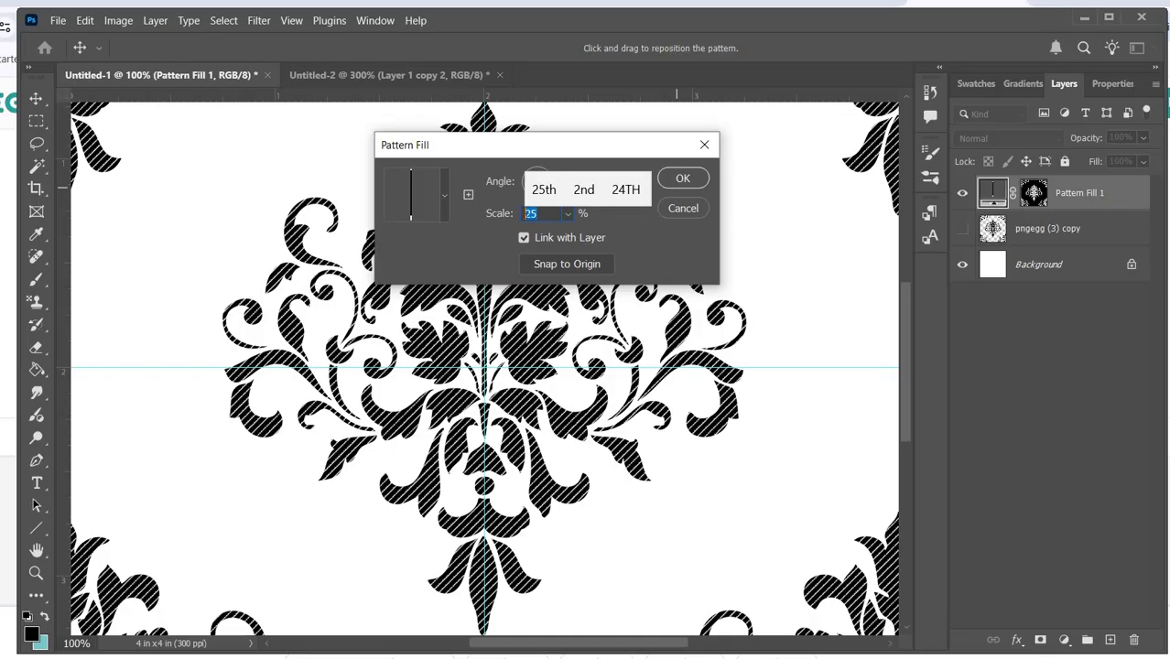
pyautogui.write('35')
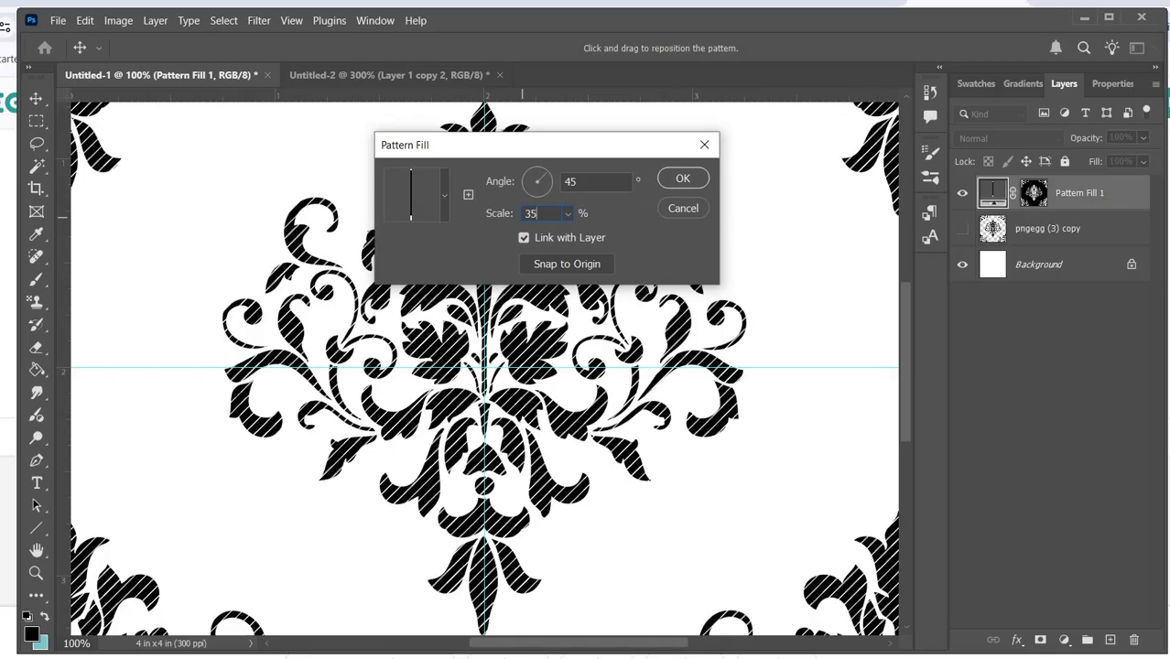
pyautogui.click(679, 179)
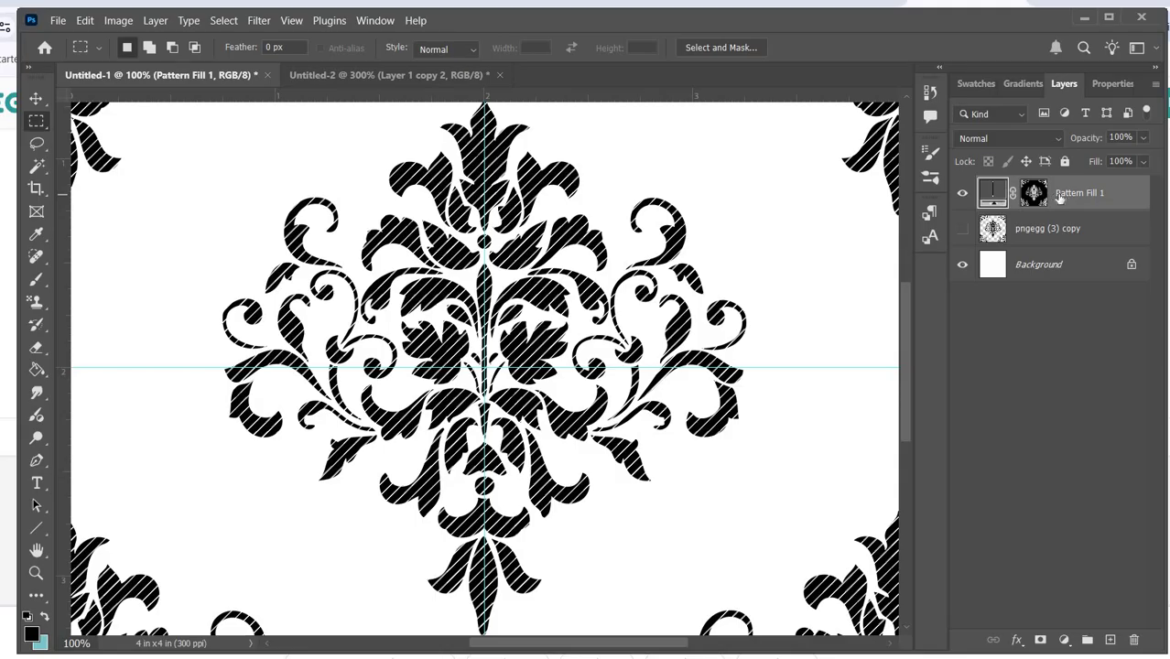
# Add an empty layer above the pattern fill and merge the two into one raster layer.
pyautogui.click(1109, 639)
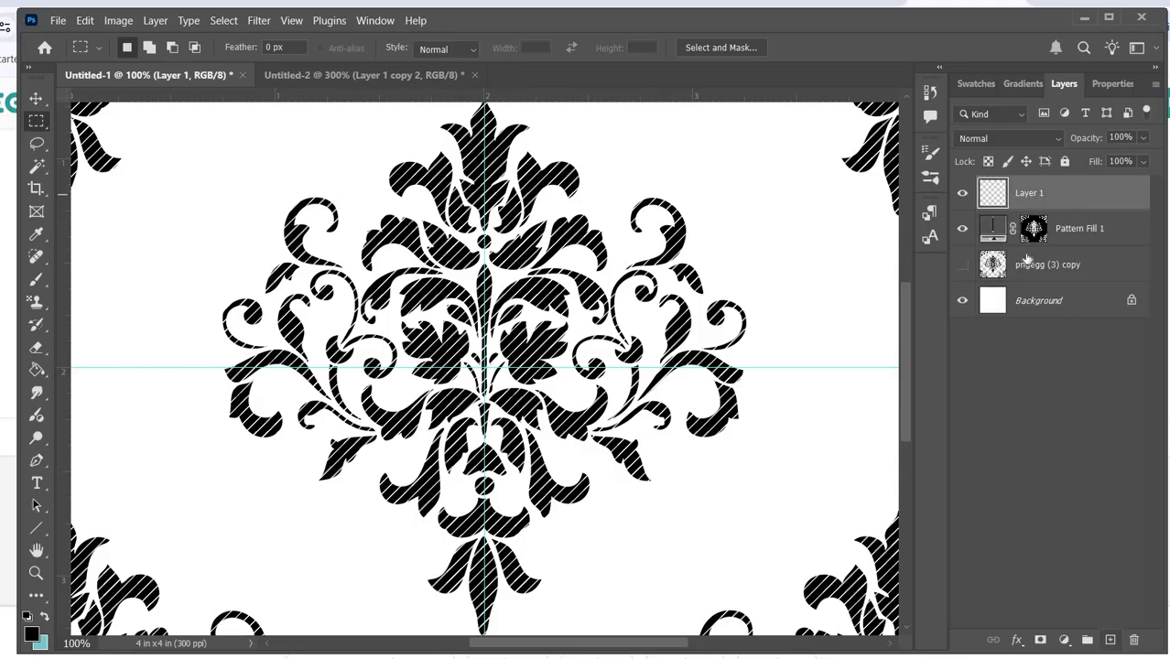
pyautogui.keyDown('shift'); pyautogui.click(1060, 228); pyautogui.keyUp('shift')
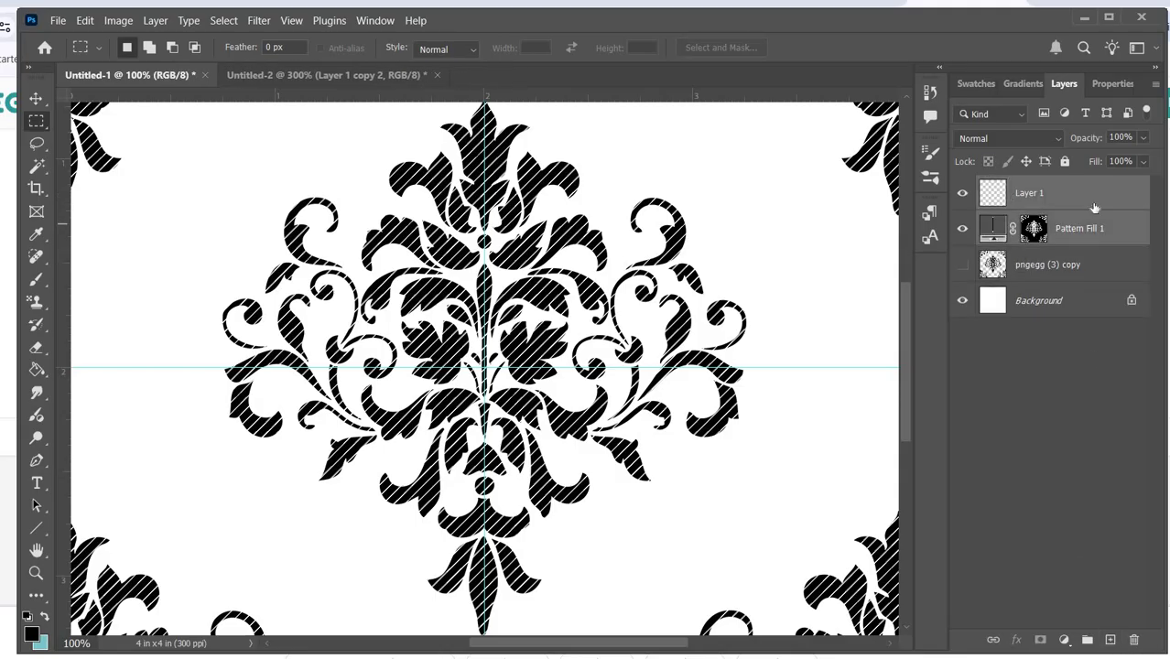
pyautogui.hotkey('ctrl', 'e')
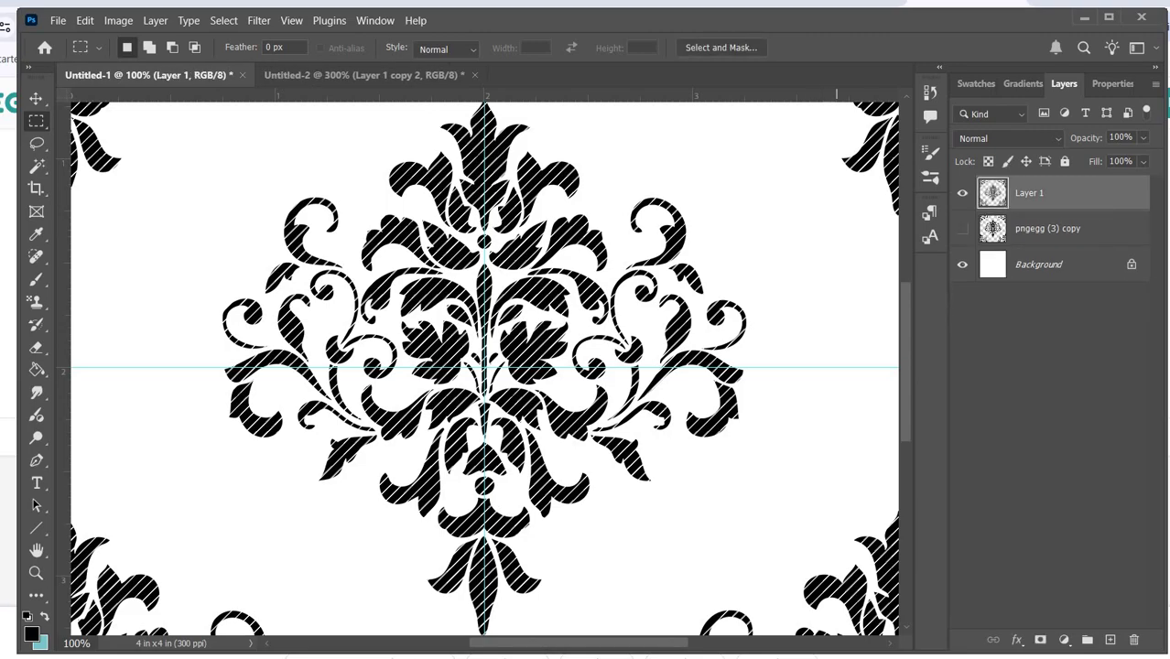
# Load the merged damask layer as a selection, examine the gaps between its stripes up close, and deselect.
pyautogui.keyDown('ctrl'); pyautogui.click(994, 196); pyautogui.keyUp('ctrl')
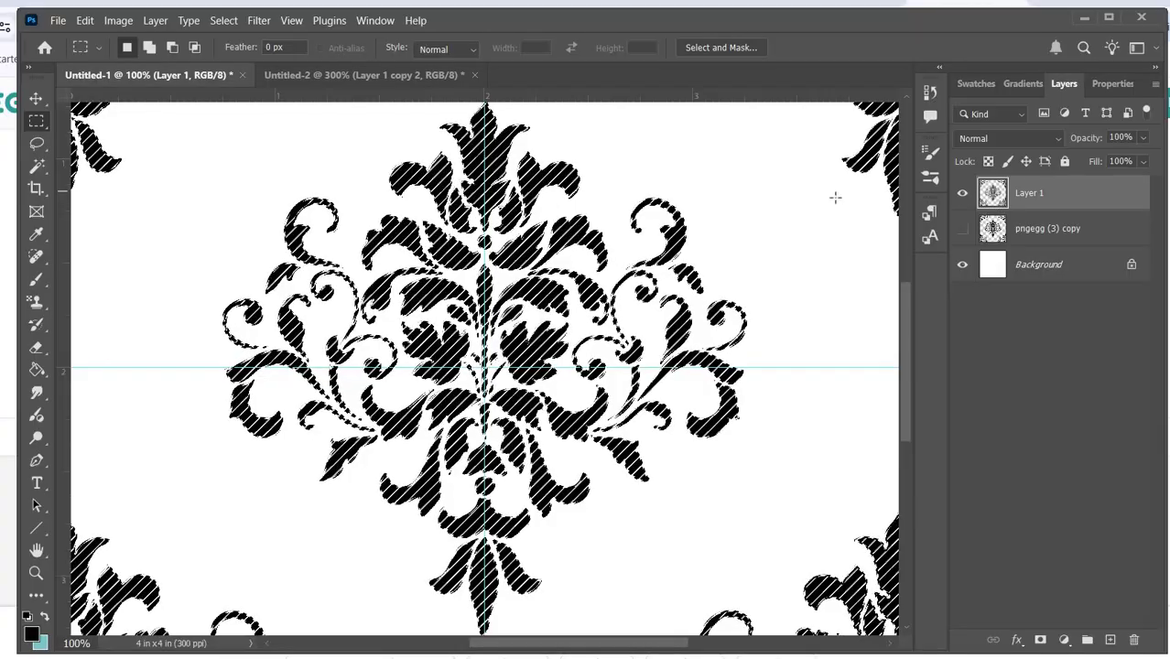
pyautogui.scroll(1, 555, 276)
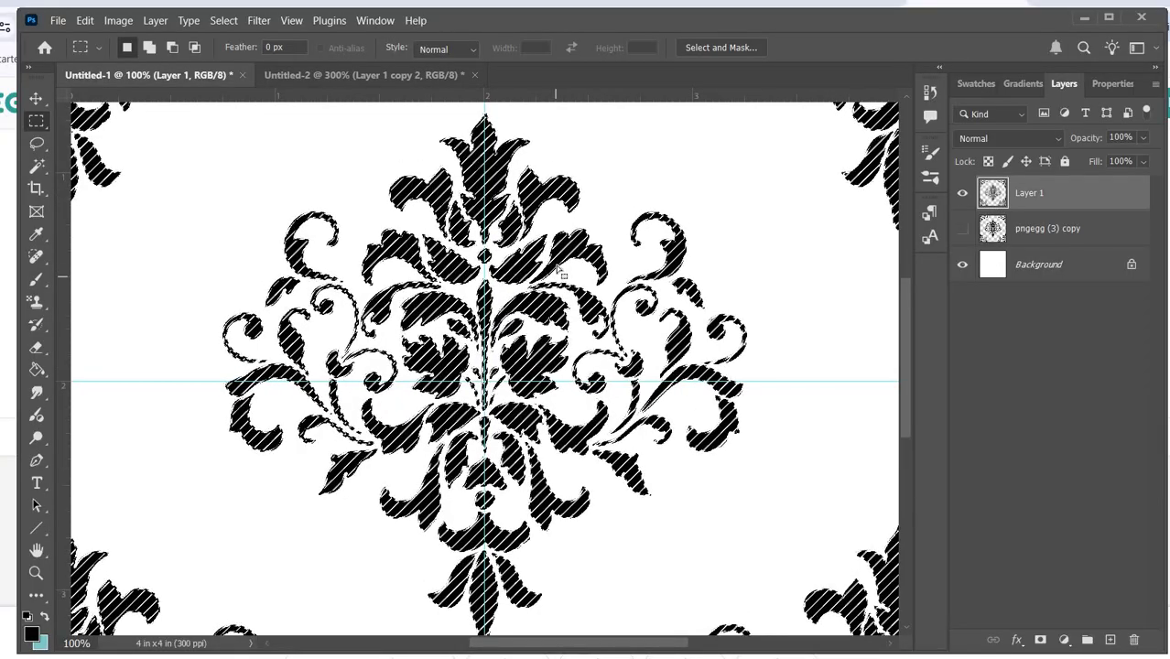
pyautogui.hotkey('ctrl', '+')
pyautogui.hotkey('ctrl', '+')
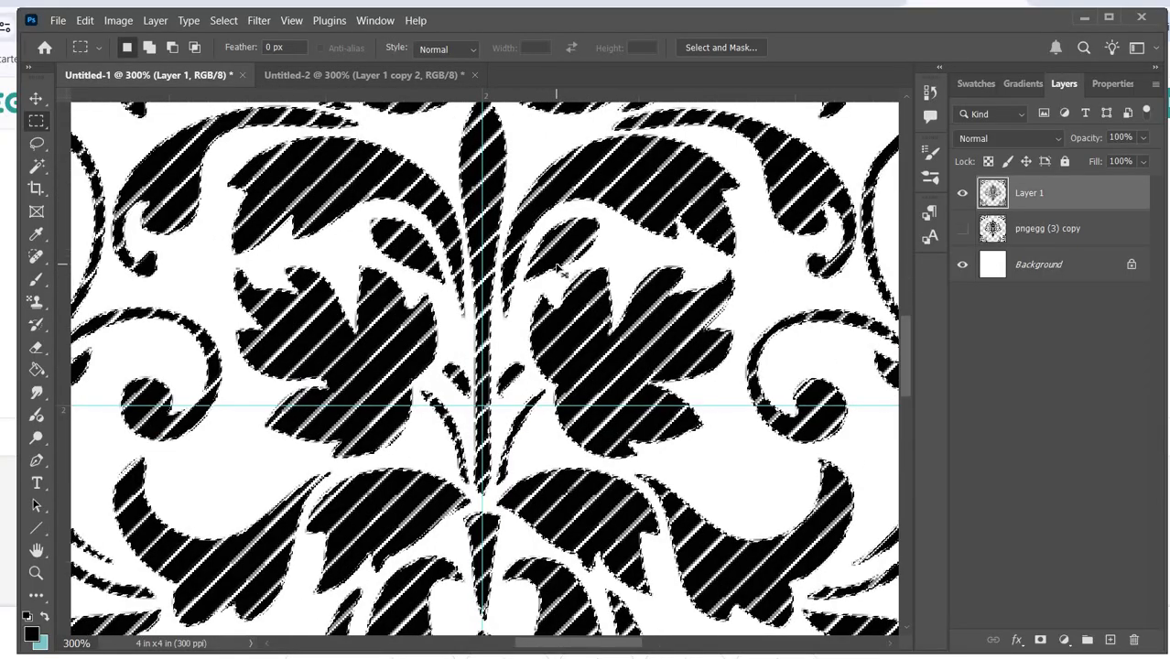
pyautogui.hotkey('ctrl', '-')
pyautogui.hotkey('ctrl', '-')
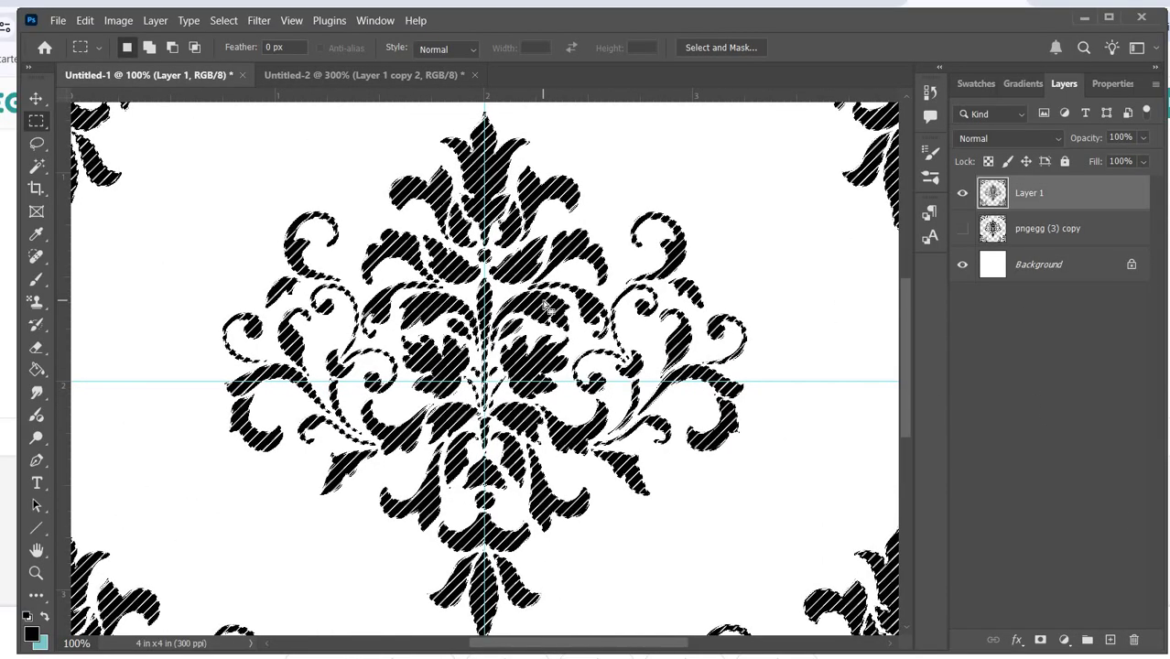
pyautogui.hotkey('ctrl', 'd')
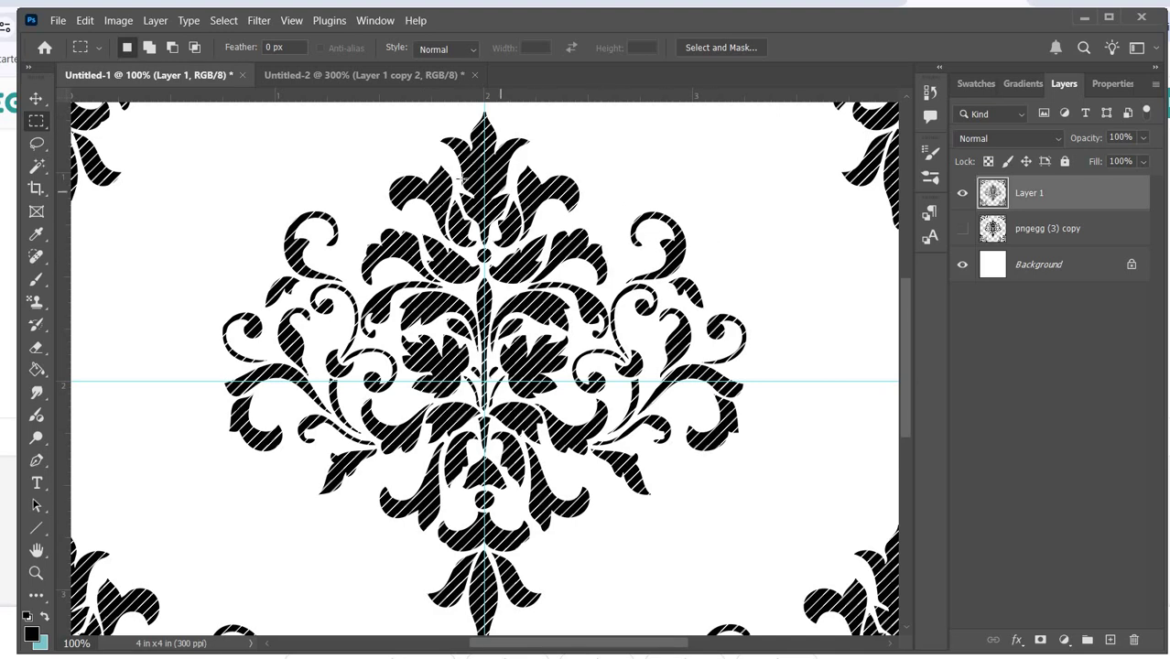
# In Untitled-2, hide the Background and define the selected stripe section as a new pattern with transparent gaps.
pyautogui.click(401, 76)
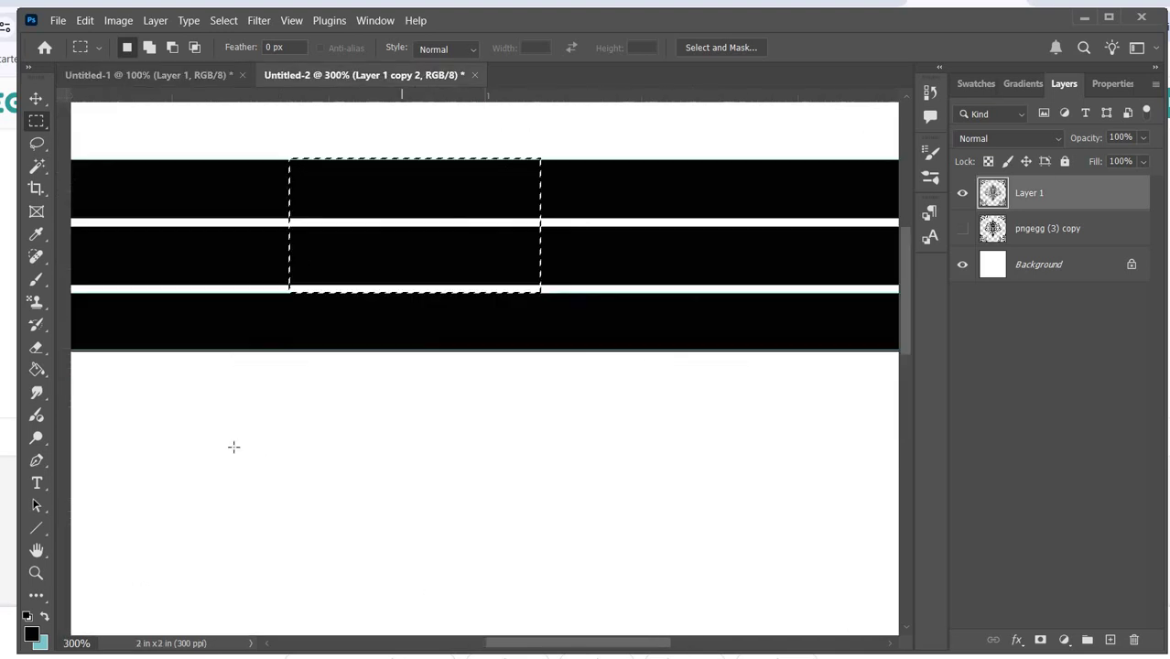
pyautogui.hotkey('ctrl', 'd')
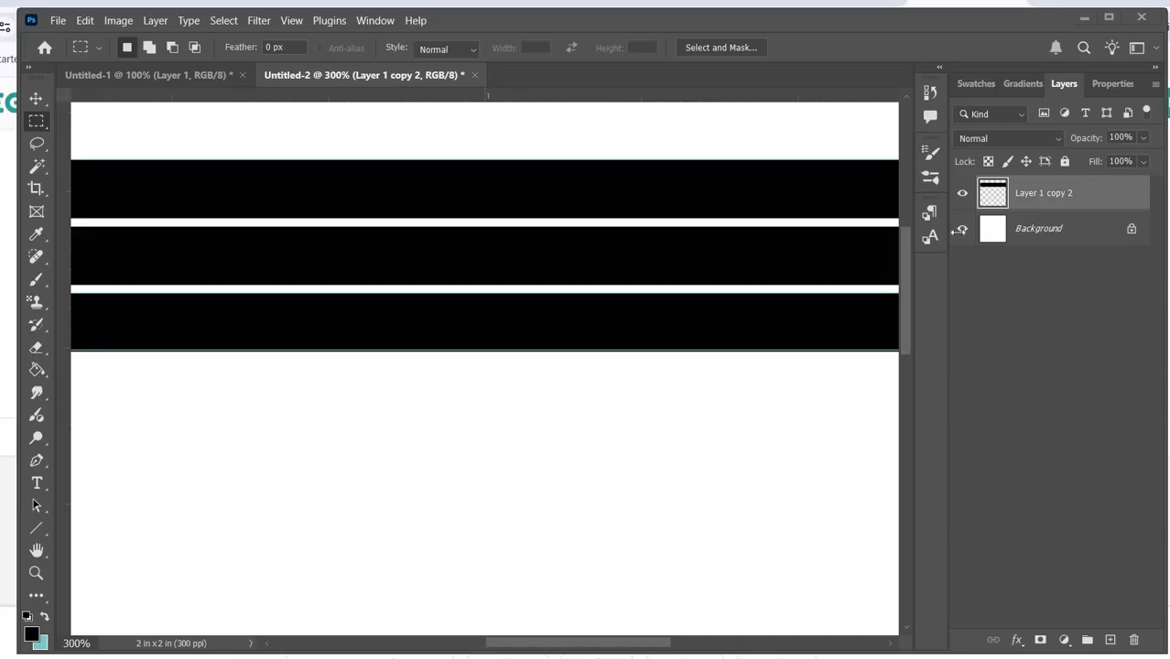
pyautogui.hotkey('ctrl', 'z')
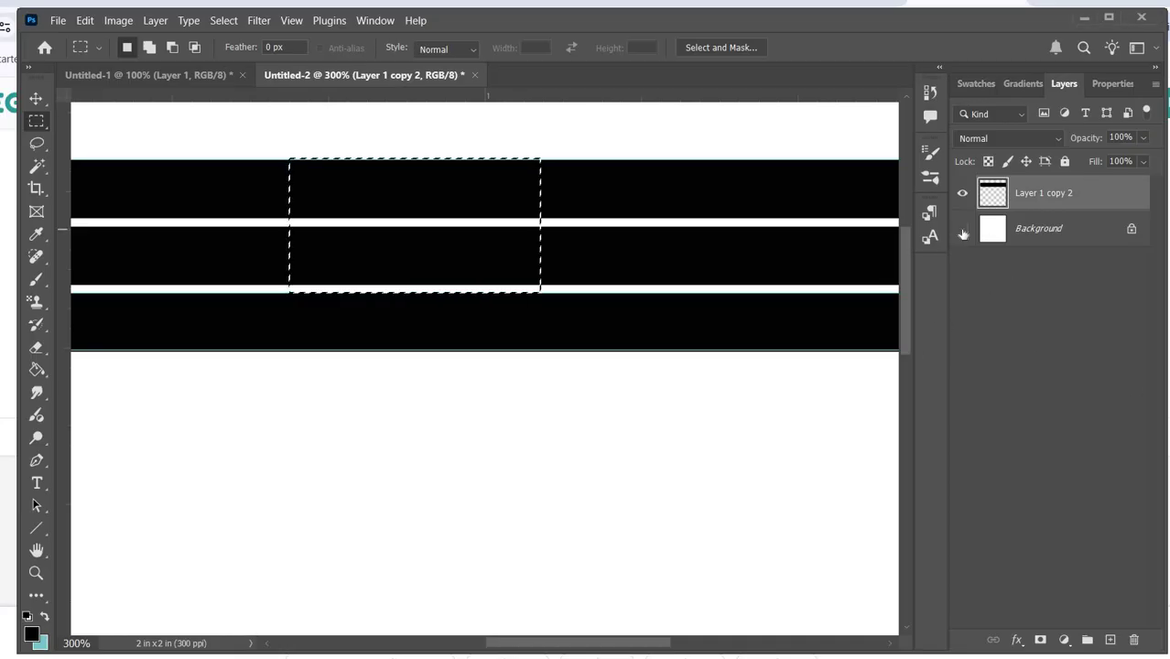
pyautogui.click(962, 229)
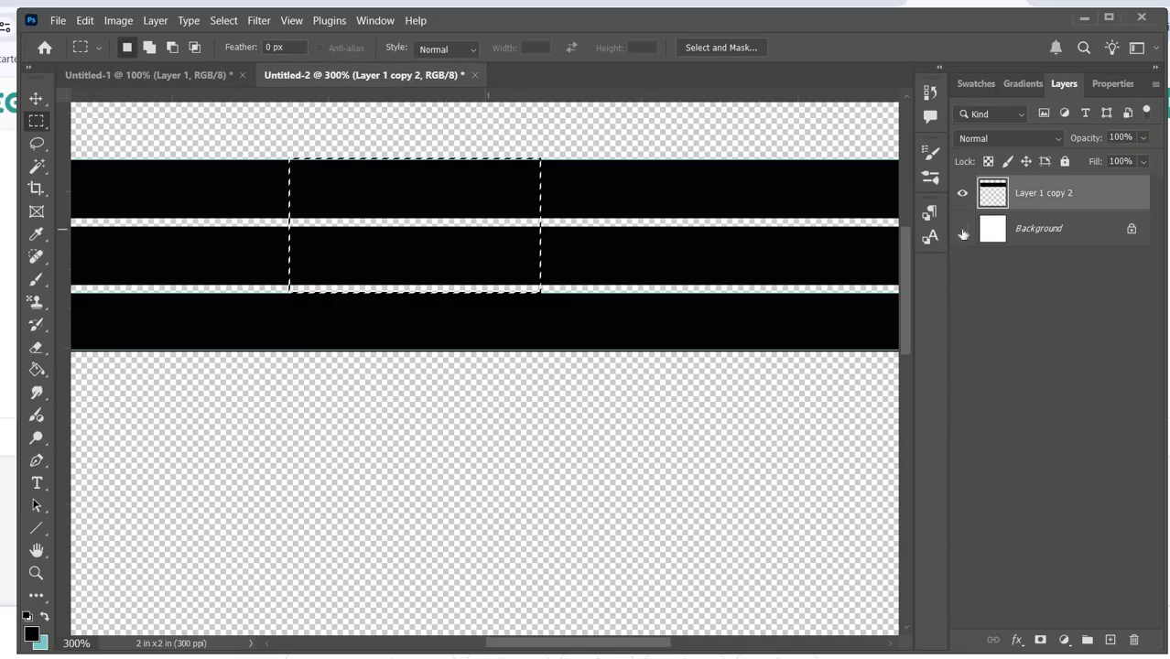
pyautogui.click(85, 20)
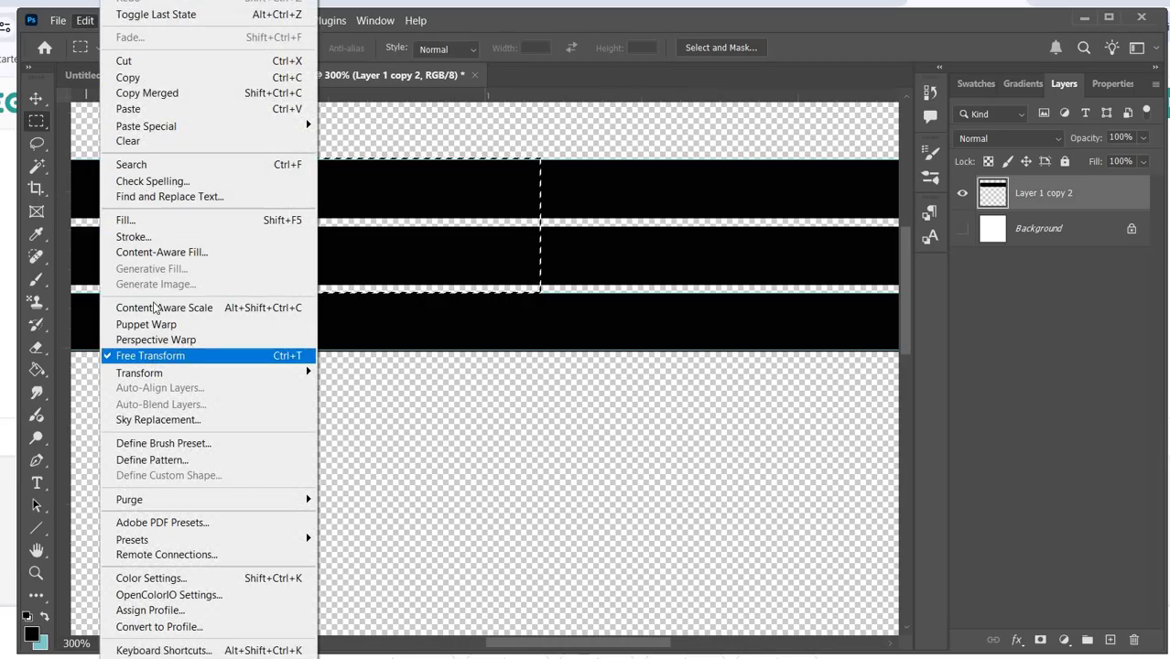
pyautogui.click(152, 459)
pyautogui.click(723, 198)
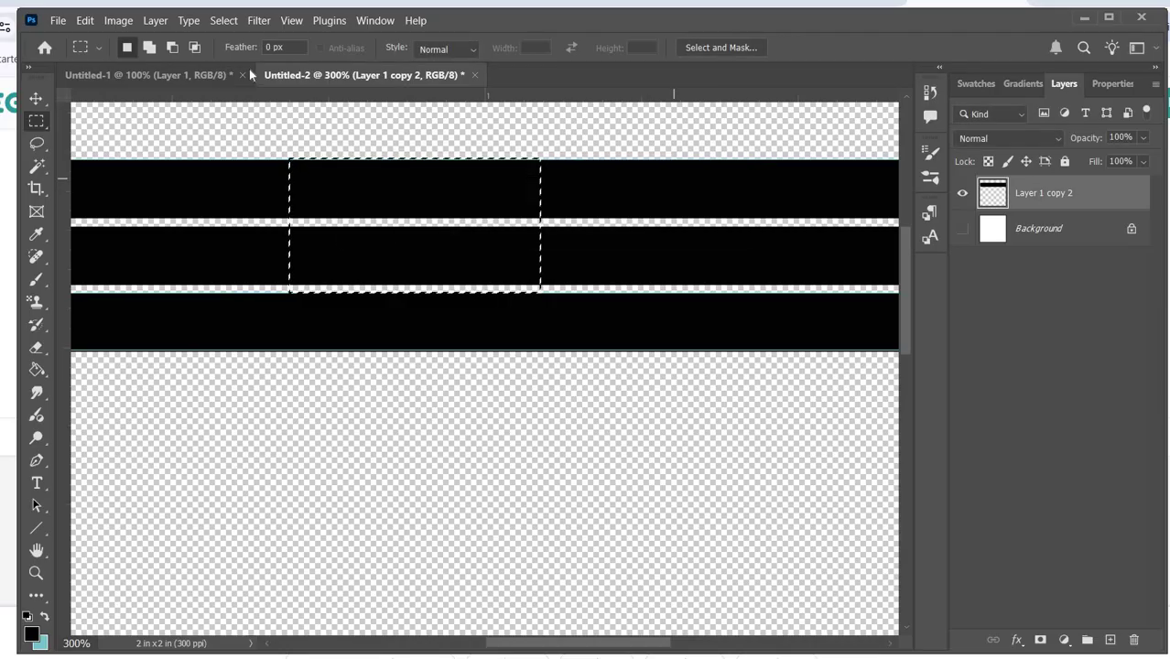
# In Untitled-1, load Layer 1 as a selection, add a new layer above it and hide Layer 1.
pyautogui.click(176, 72)
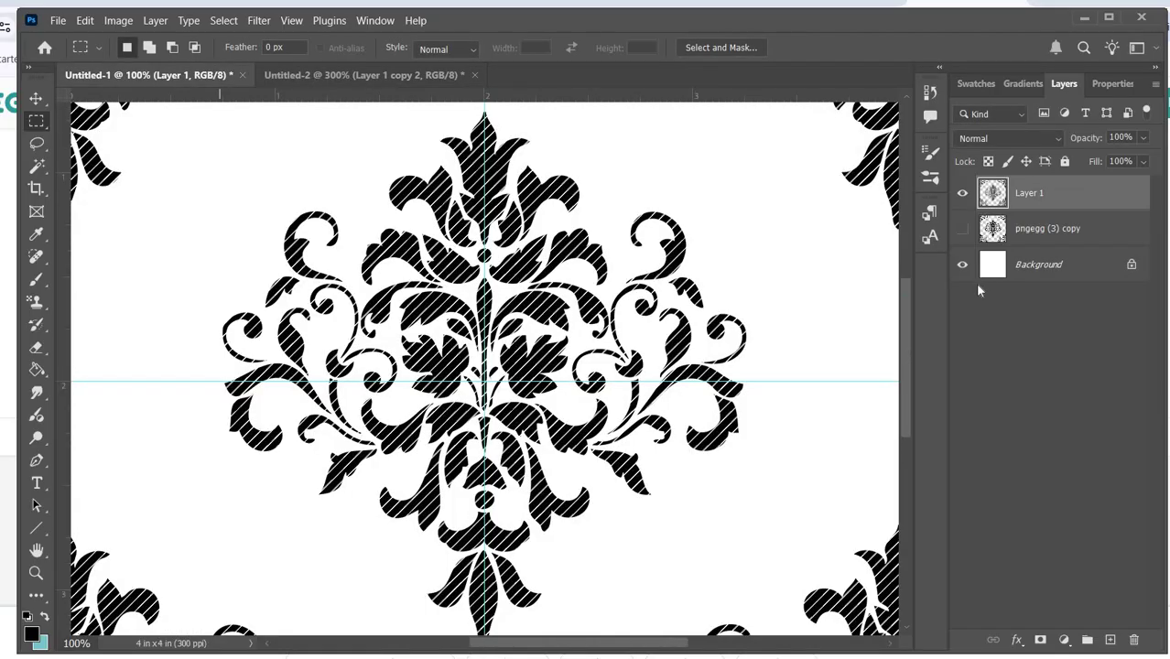
pyautogui.keyDown('ctrl'); pyautogui.click(994, 198); pyautogui.keyUp('ctrl')
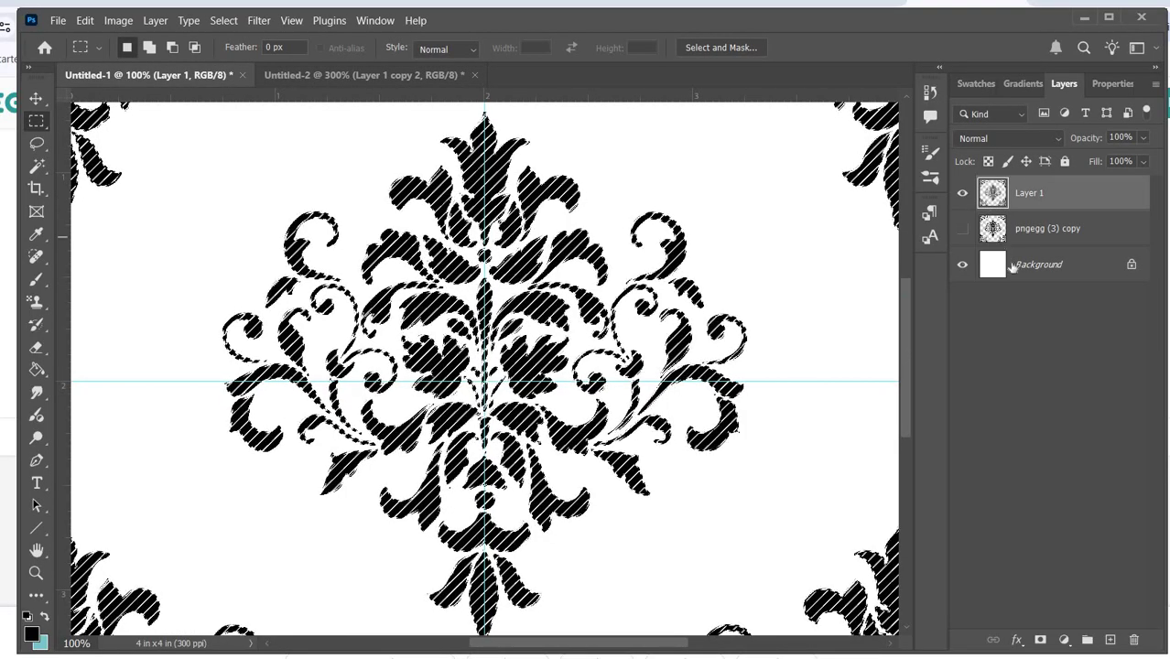
pyautogui.click(1109, 640)
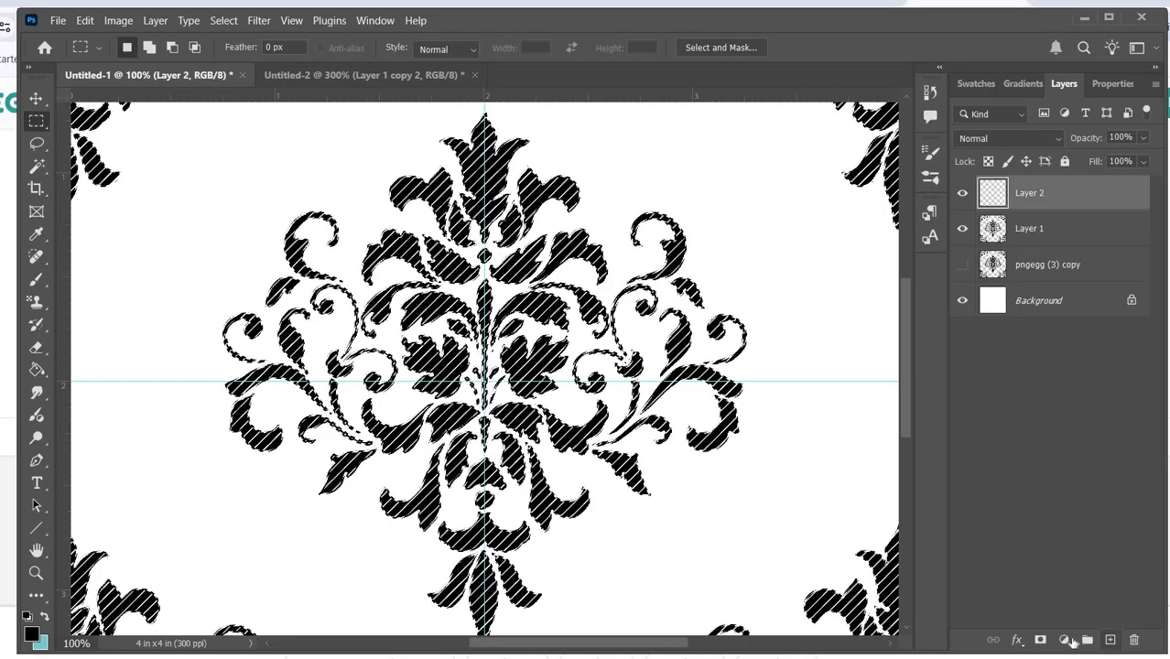
pyautogui.click(962, 228)
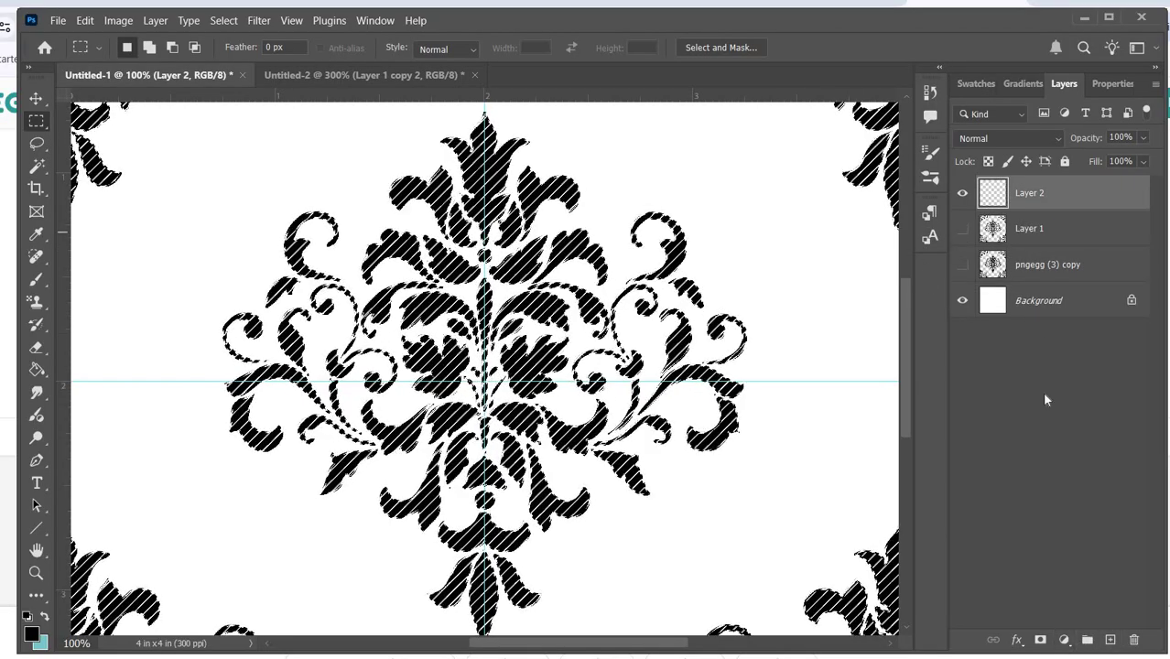
# Add a Pattern fill layer within the damask selection, using the newly defined transparent stripe pattern.
pyautogui.click(1064, 640)
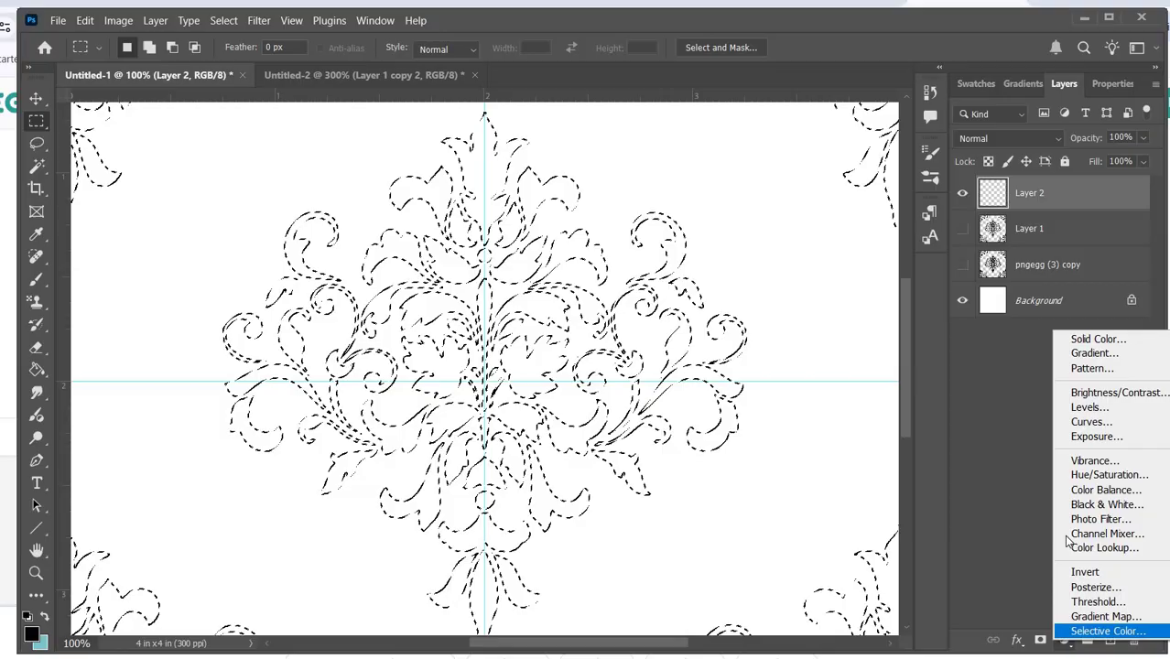
pyautogui.click(1092, 368)
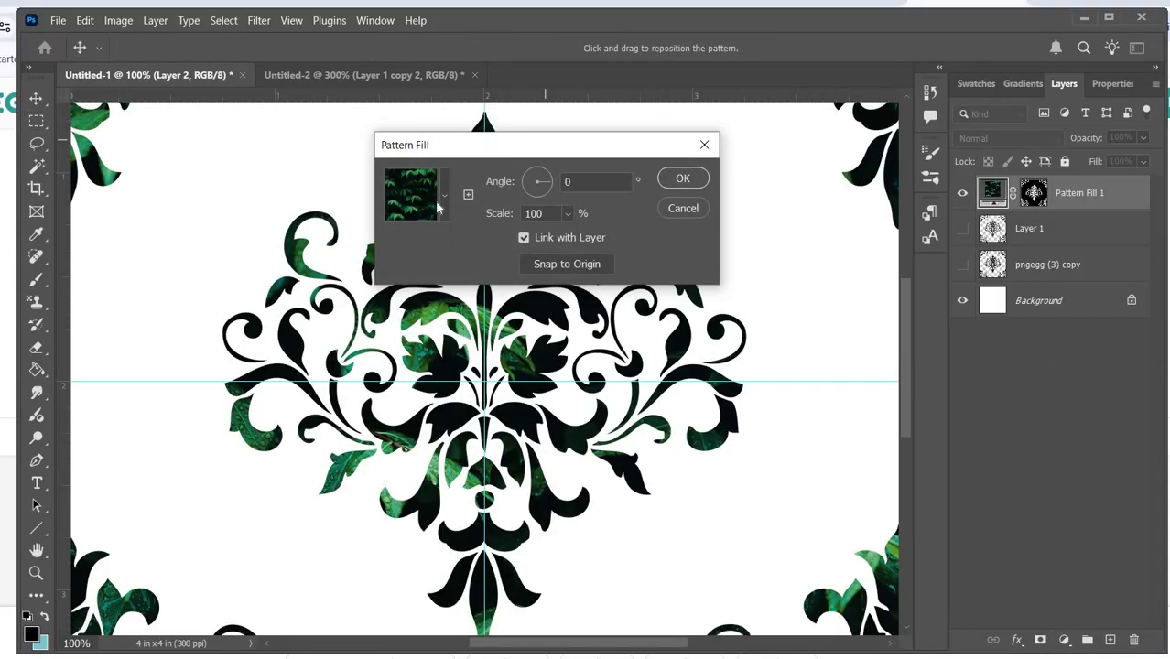
pyautogui.click(443, 196)
pyautogui.click(355, 353)
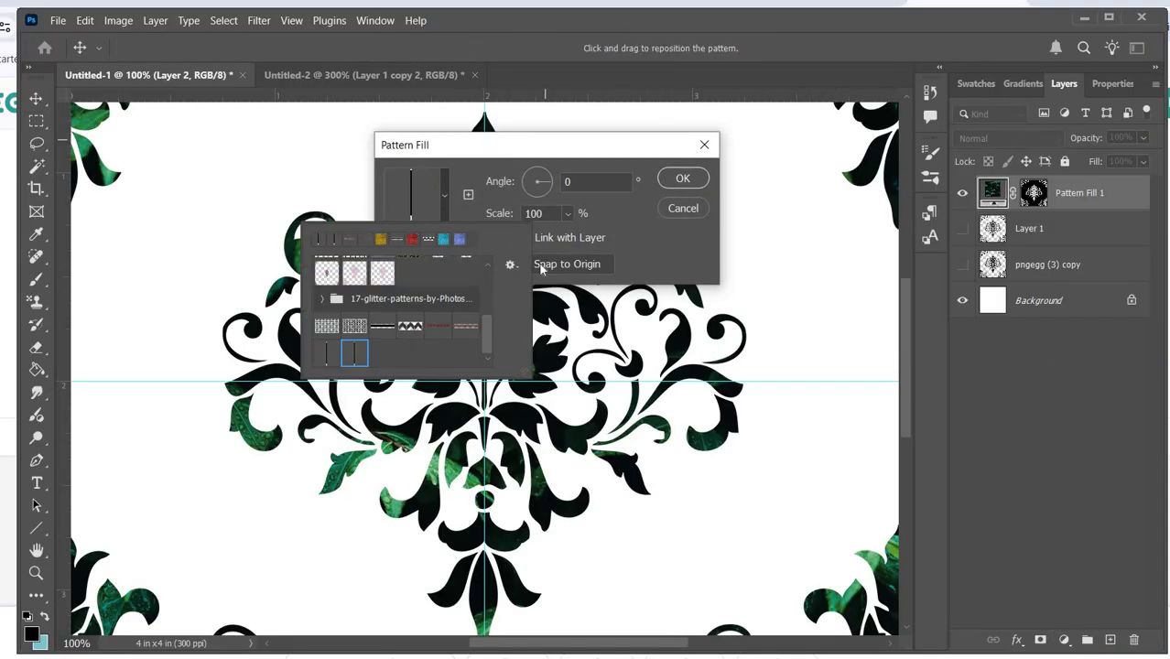
# Set the new pattern fill's angle to 45° and its scale to 35%, and apply it.
pyautogui.click(519, 188)
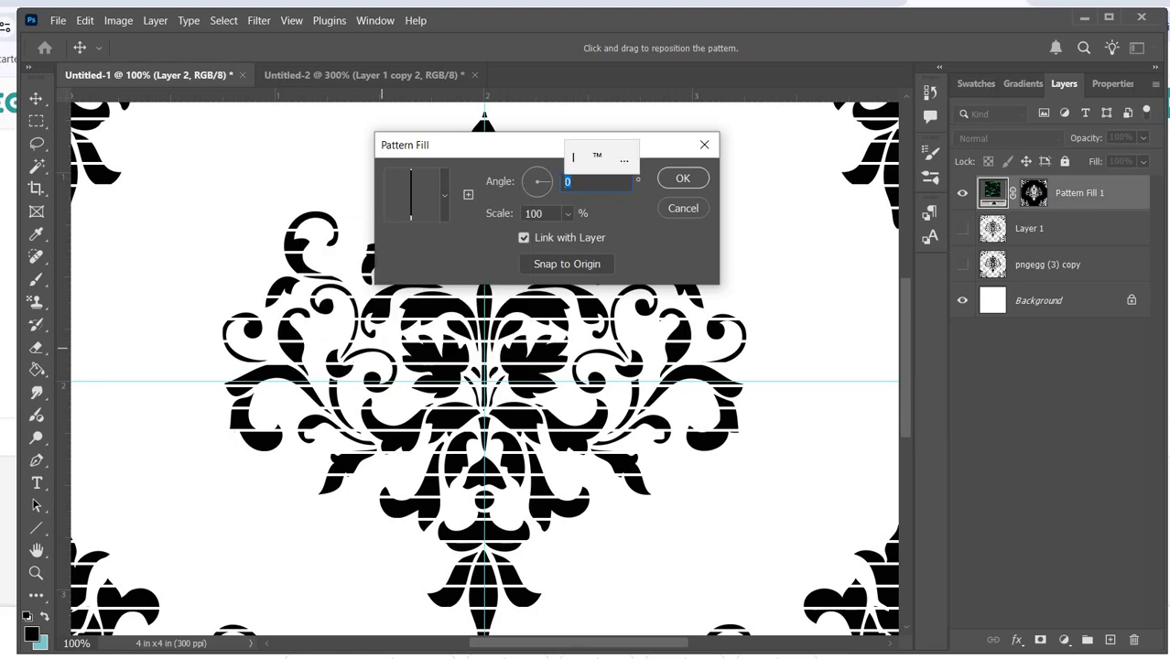
pyautogui.write('45')
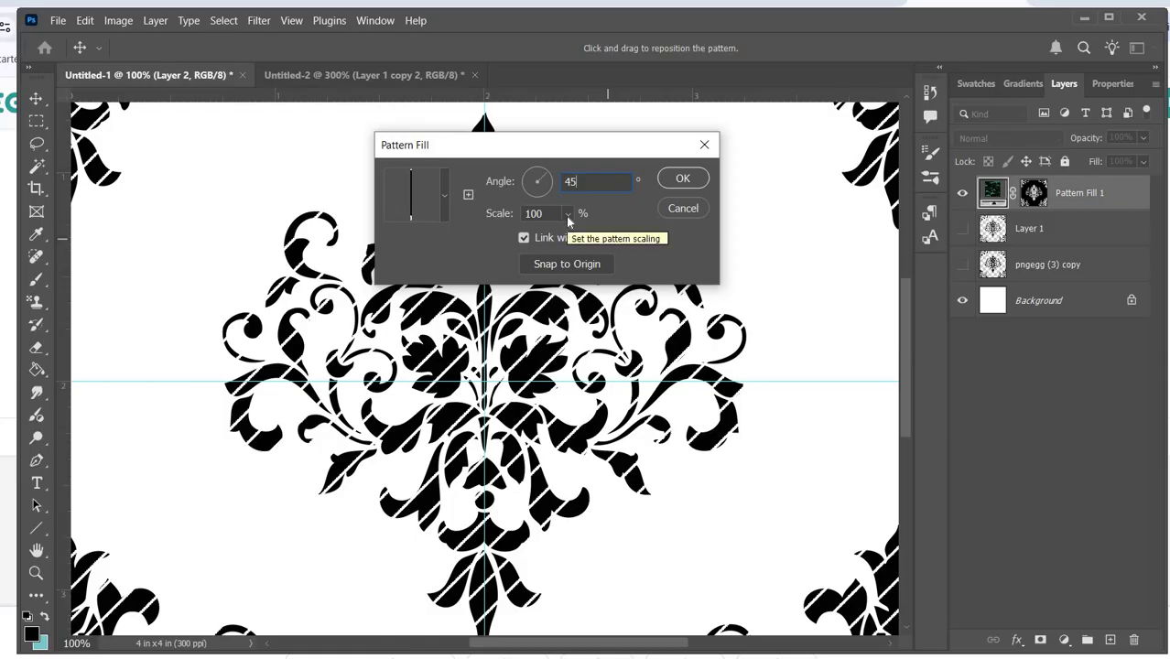
pyautogui.click(567, 216)
pyautogui.click(503, 220)
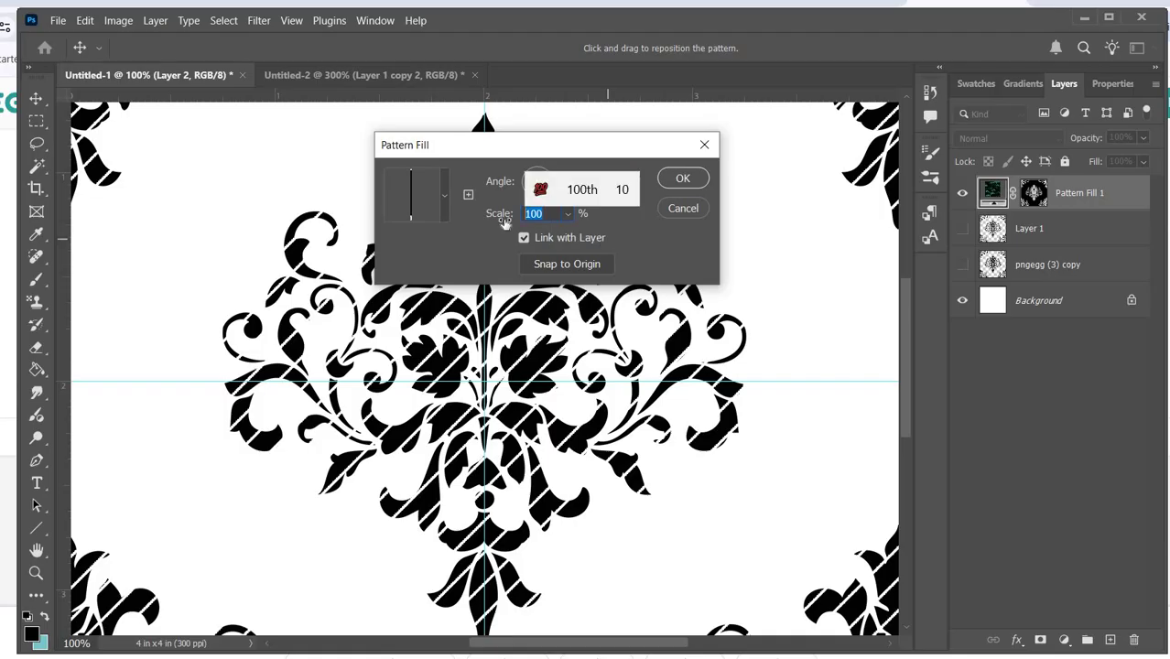
pyautogui.write('35')
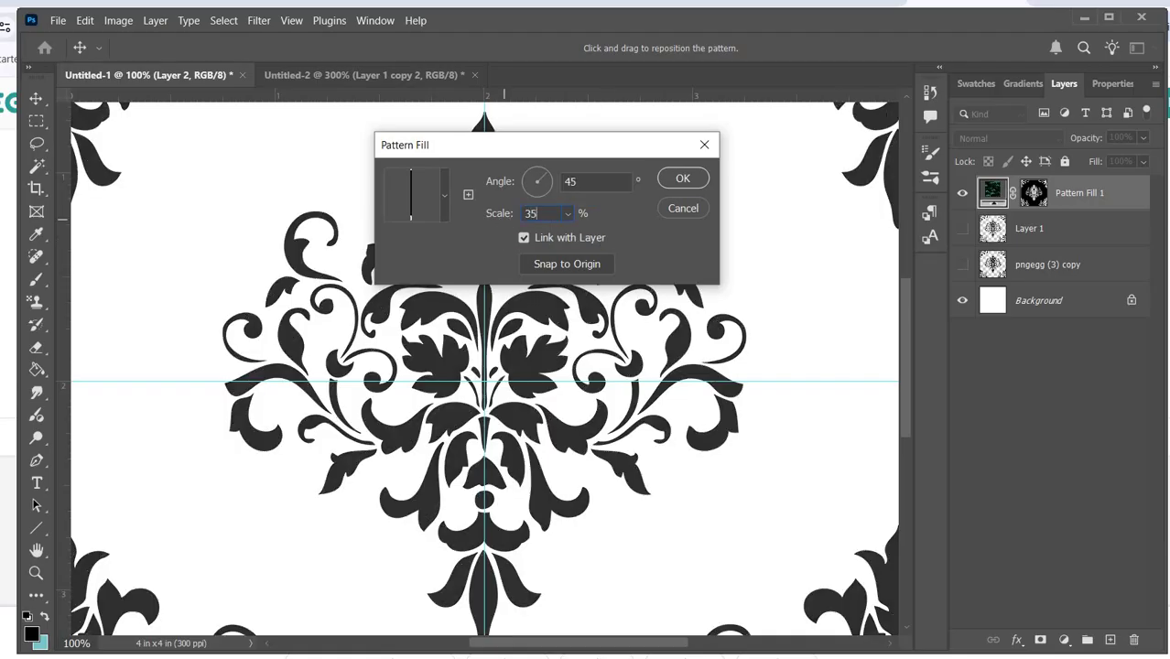
pyautogui.click(678, 185)
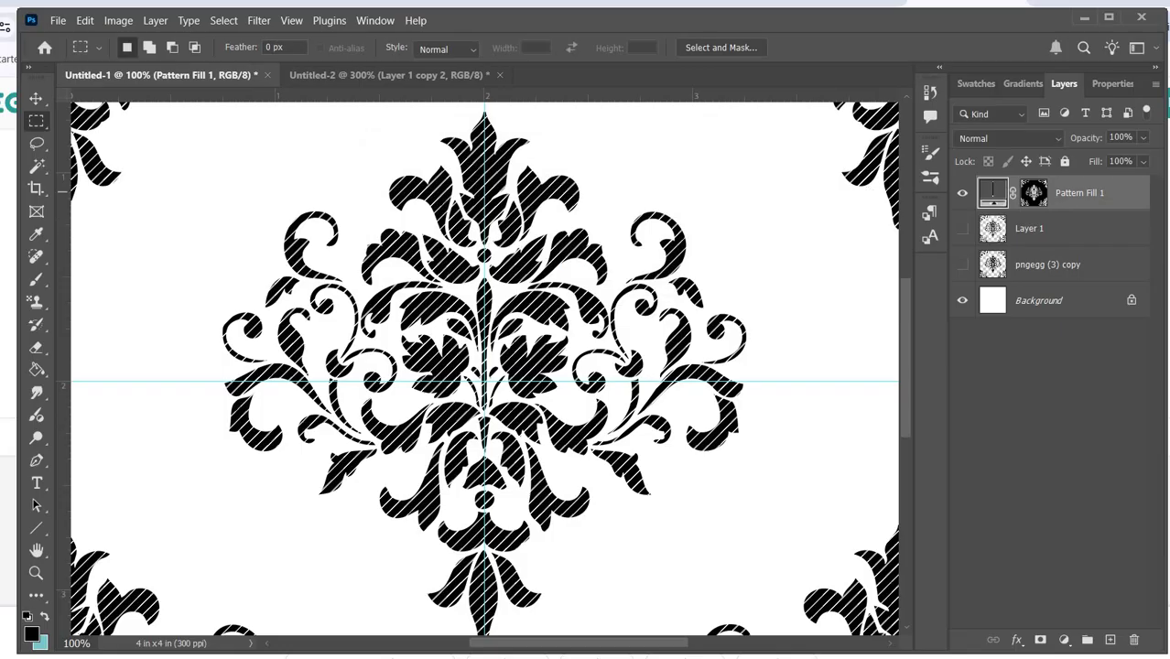
# Add a blank layer above the striped Pattern Fill 1 and merge the two layers into one.
pyautogui.click(1109, 640)
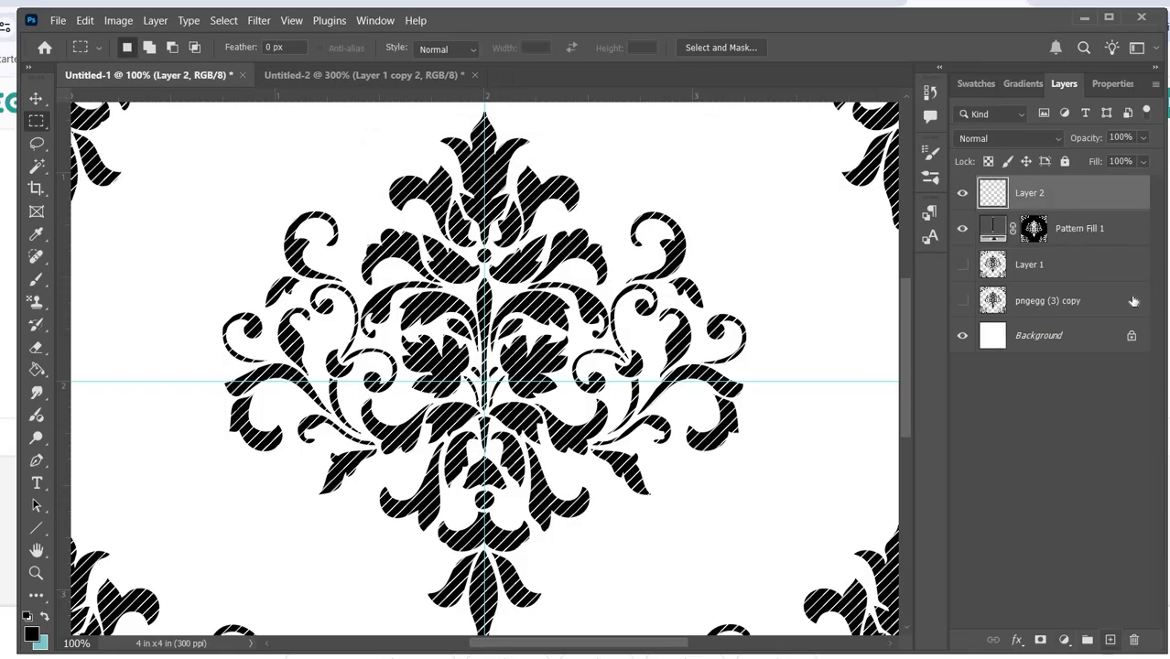
pyautogui.keyDown('shift'); pyautogui.click(1058, 234); pyautogui.keyUp('shift')
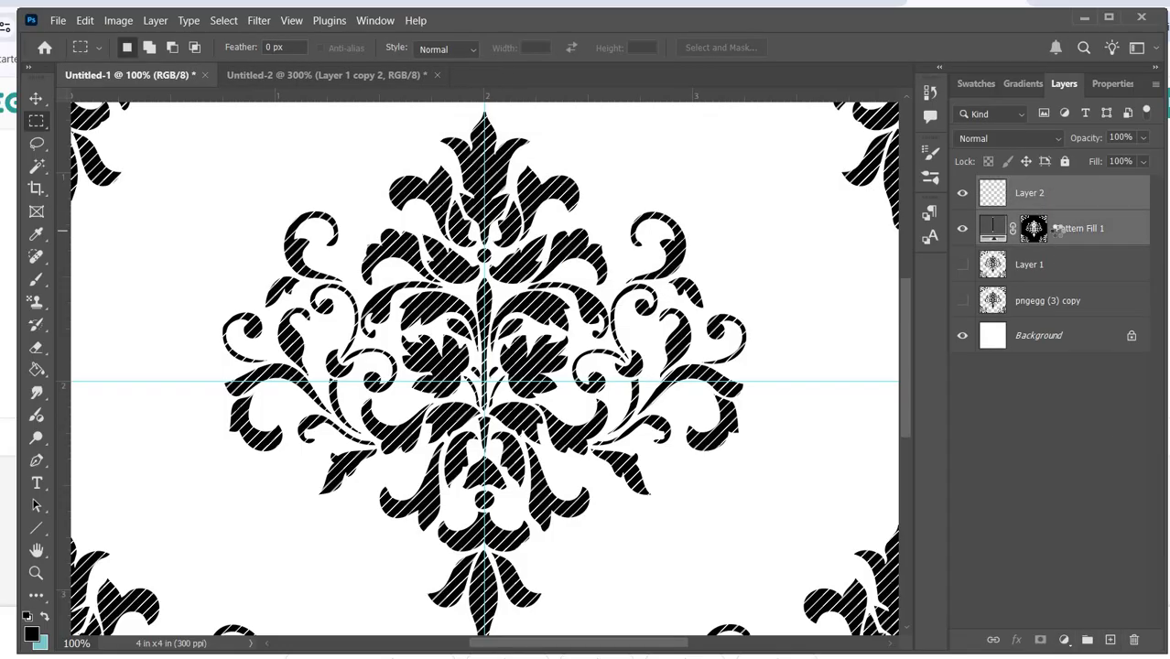
pyautogui.hotkey('ctrl', 'e')
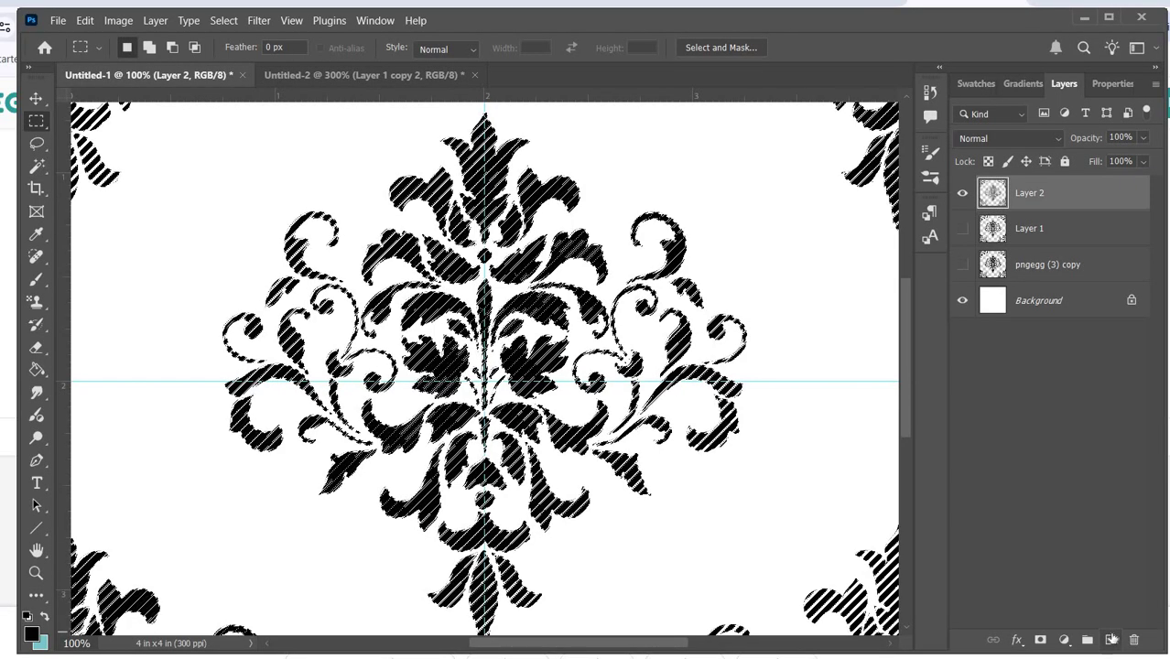
# Load the merged stripe layer as a selection, add a new layer above it and create a Pattern fill within the selection.
pyautogui.click(1111, 639)
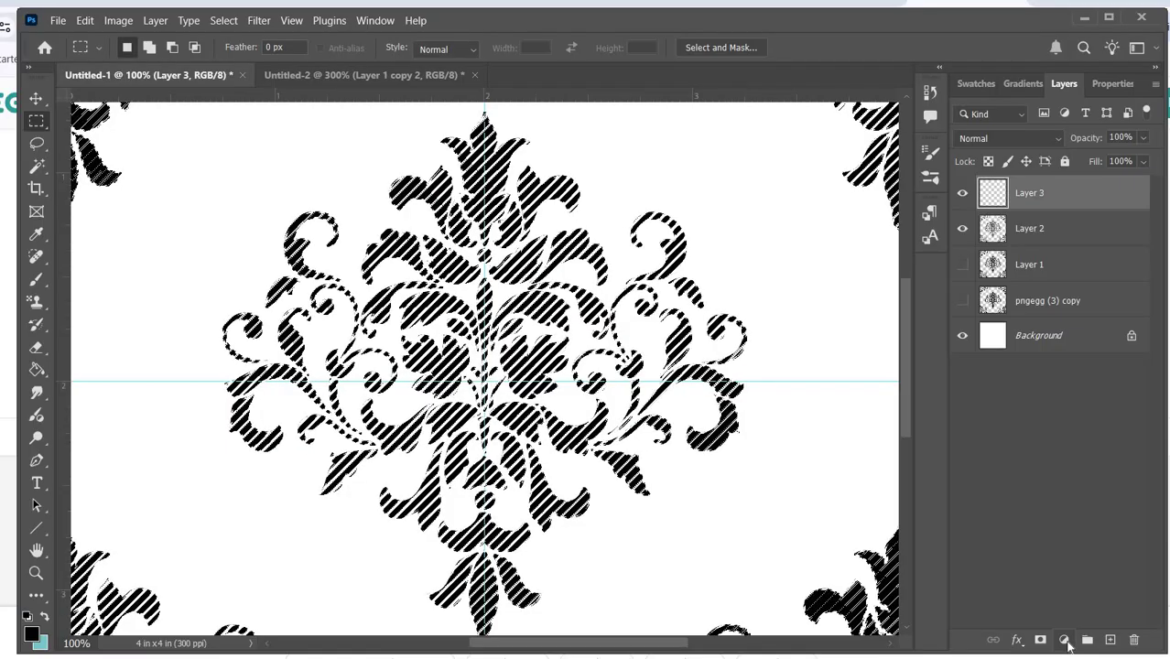
pyautogui.click(1065, 640)
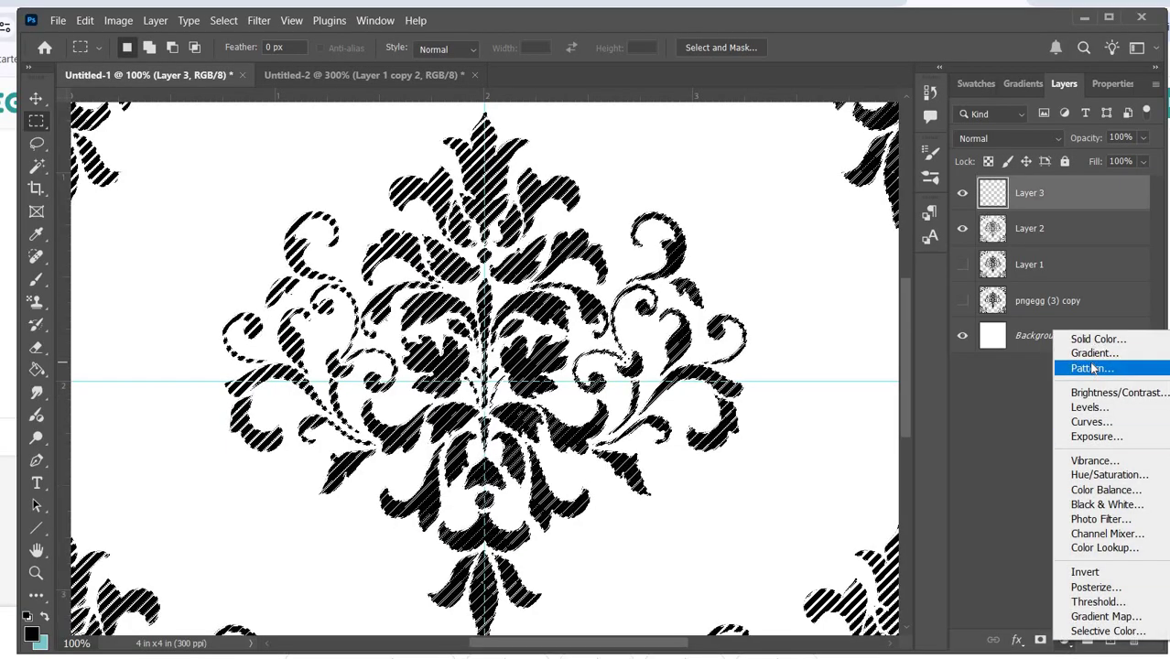
pyautogui.click(1093, 368)
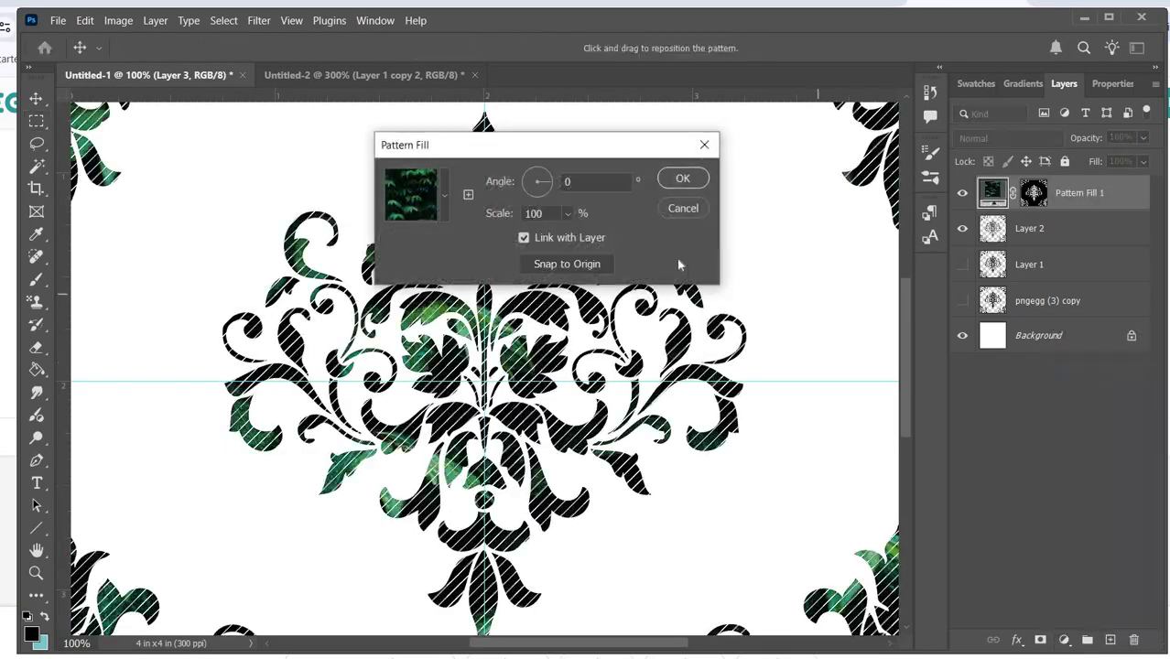
# Choose the second, brown-gold glitter pattern from the 17-glitter-patterns-by-Photos... group and apply the fill at 100% scale.
pyautogui.click(440, 209)
pyautogui.scroll(2, 475, 283)
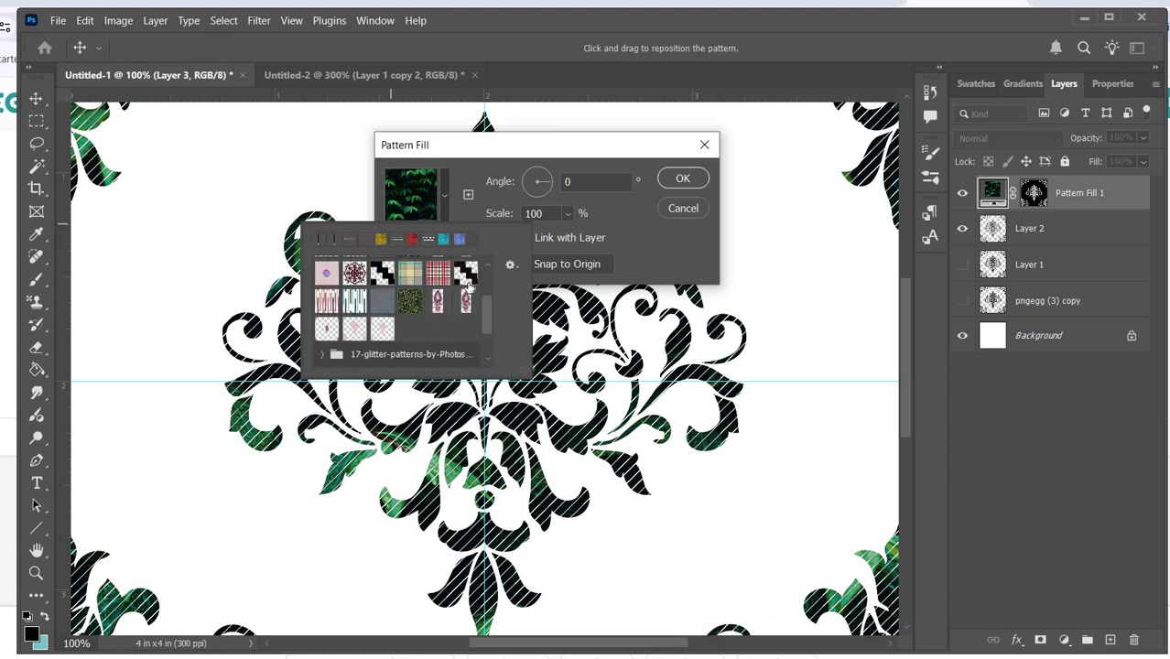
pyautogui.scroll(3, 485, 317)
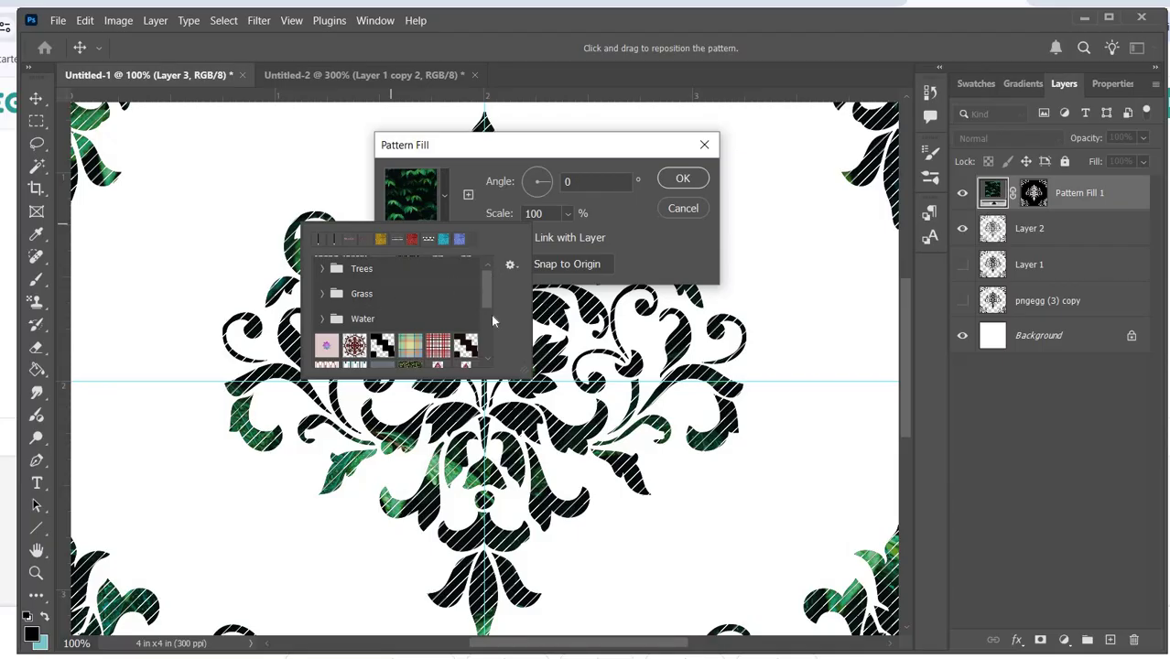
pyautogui.scroll(-5, 491, 320)
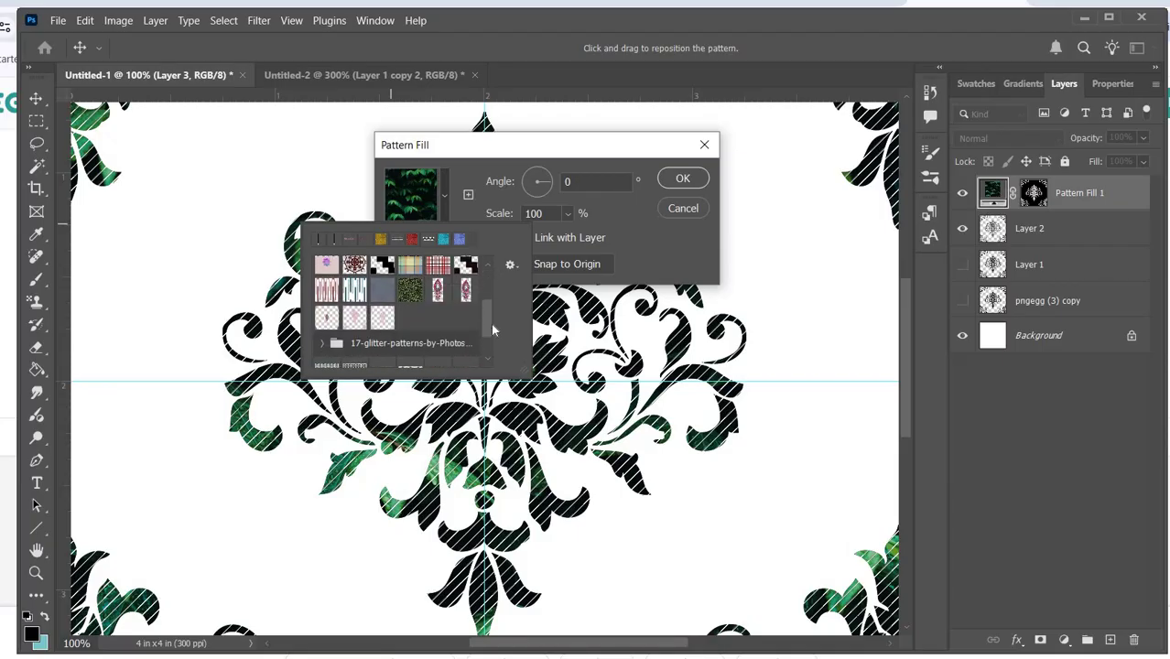
pyautogui.click(321, 335)
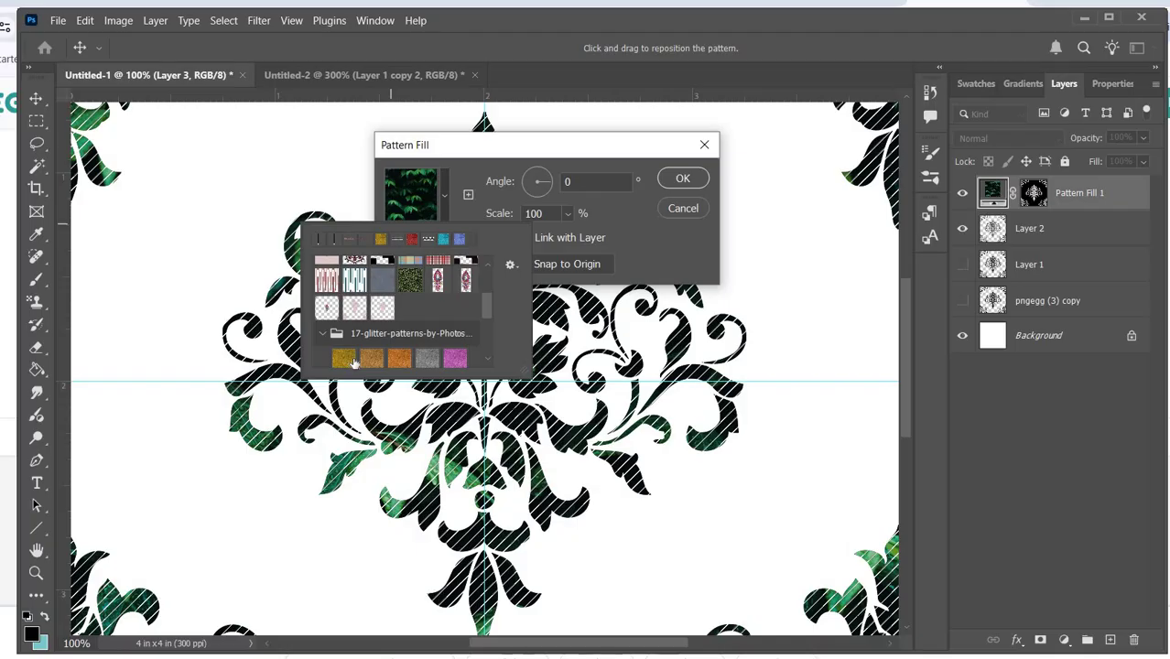
pyautogui.click(373, 359)
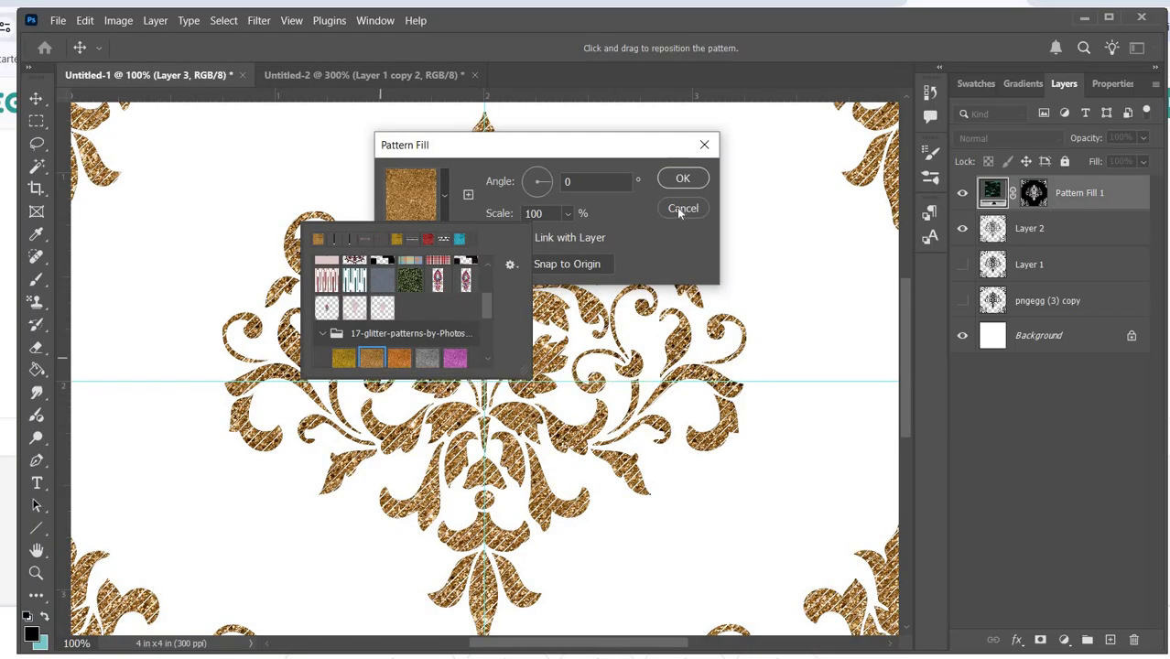
pyautogui.click(681, 180)
pyautogui.click(681, 180)
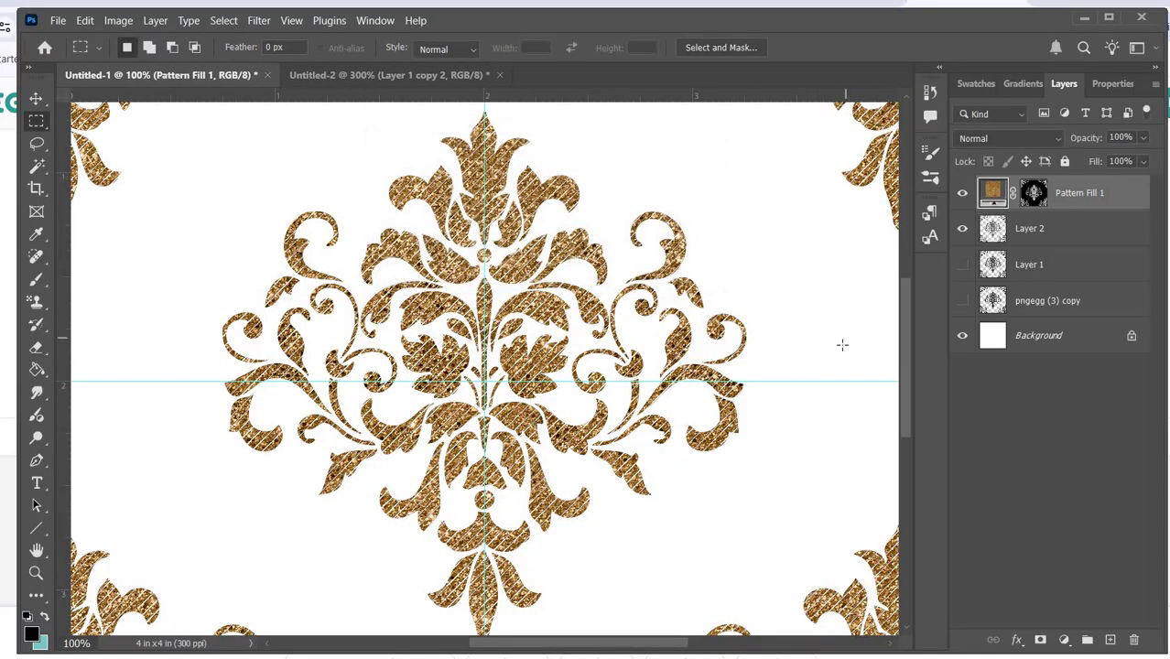
# Hide Layer 2 to check the glitter fill on its own and try a plain teal fill in its place.
pyautogui.click(962, 229)
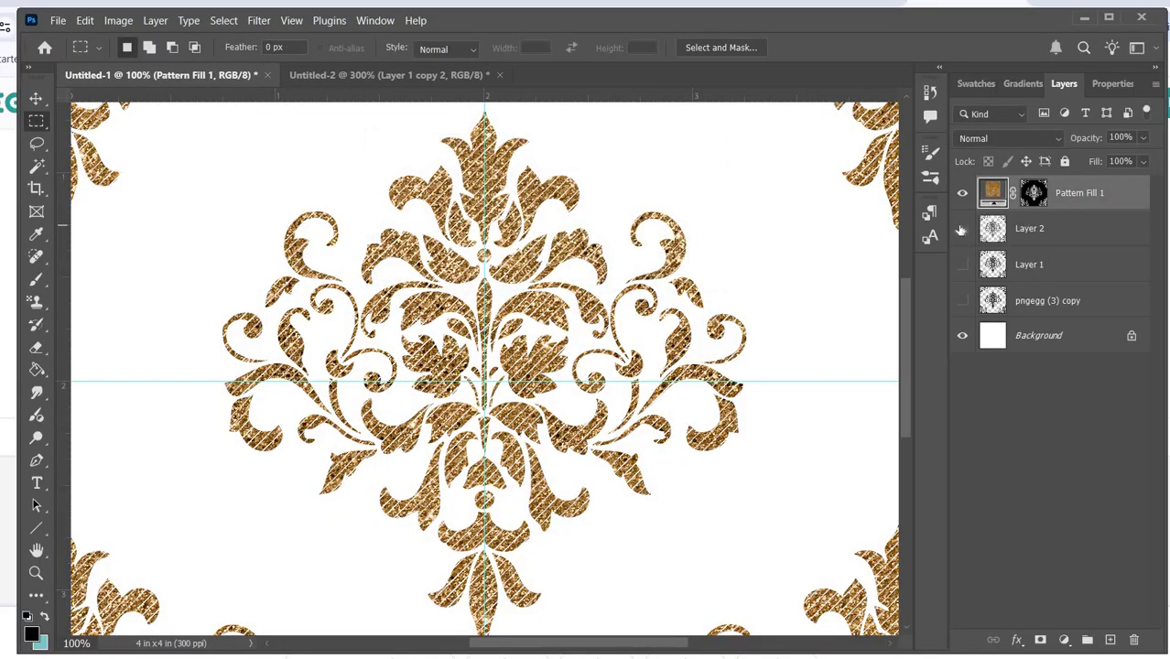
pyautogui.hotkey('ctrl', '-')
pyautogui.hotkey('ctrl', '-')
pyautogui.hotkey('ctrl', '-')
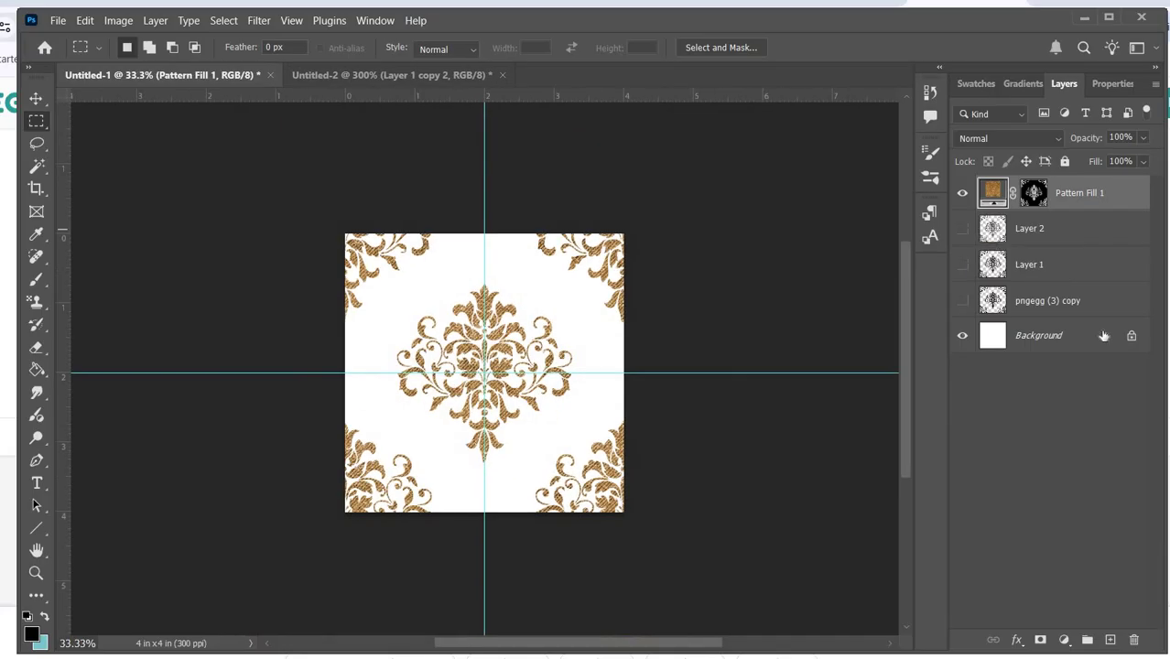
pyautogui.hotkey('ctrl', '+')
pyautogui.hotkey('ctrl', '+')
pyautogui.hotkey('ctrl', '+')
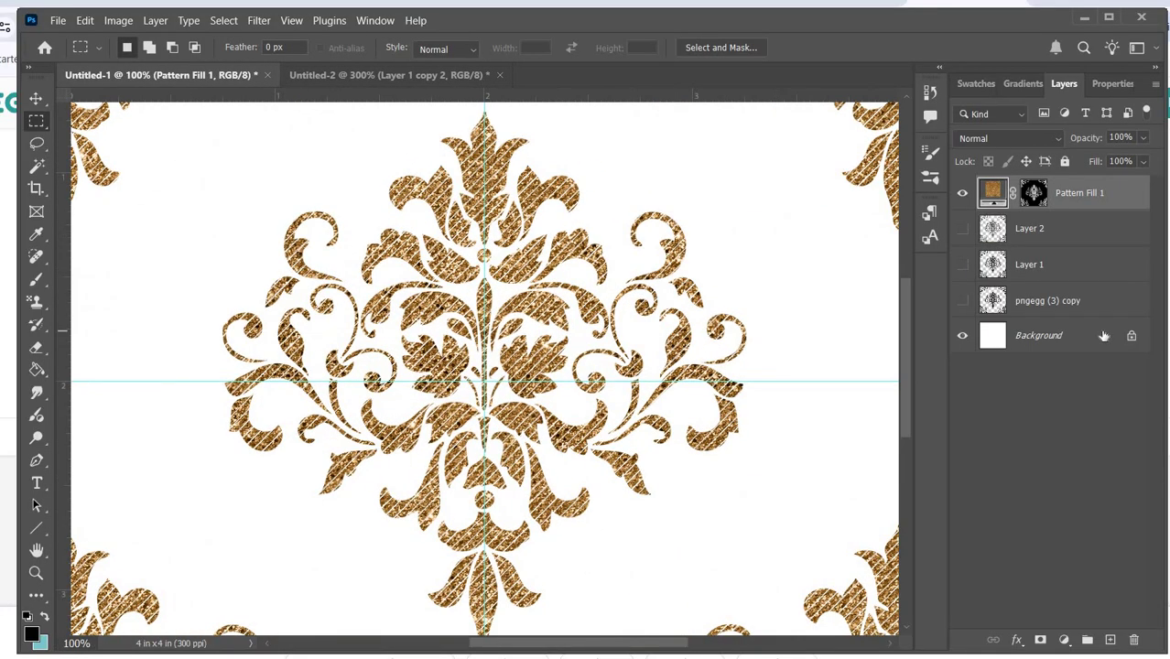
pyautogui.hotkey('ctrl', 'z')
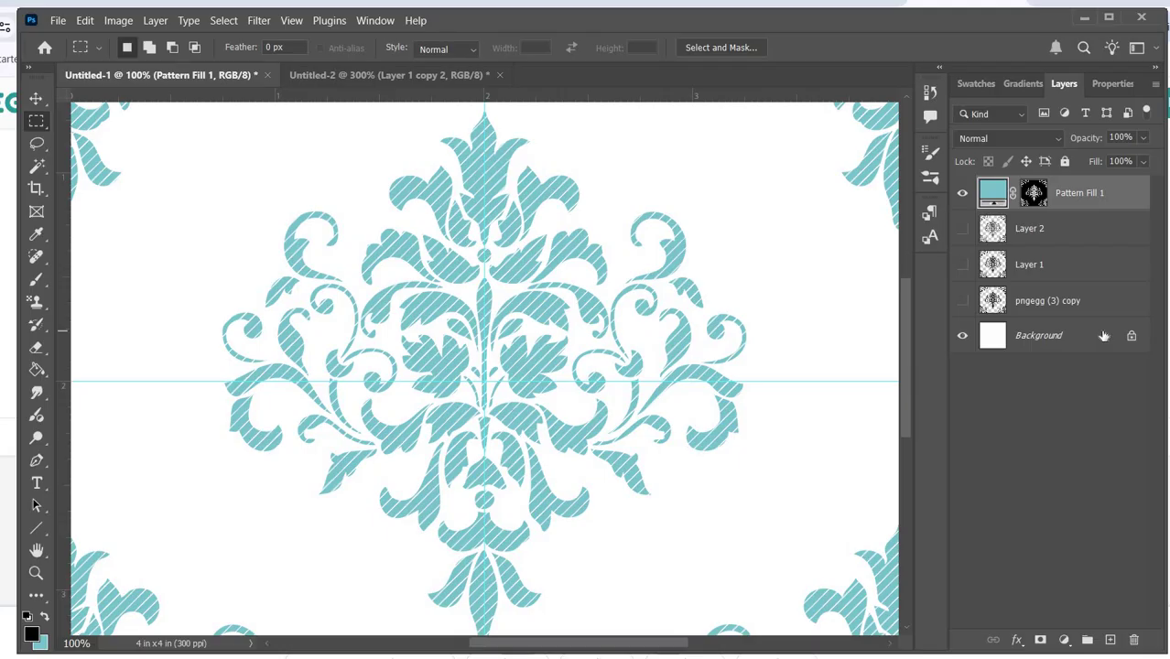
# View black-striped Layer 2 with Pattern Fill 1 hidden, and bring back the gold glitter Pattern Fill 1 over it.
pyautogui.click(85, 20)
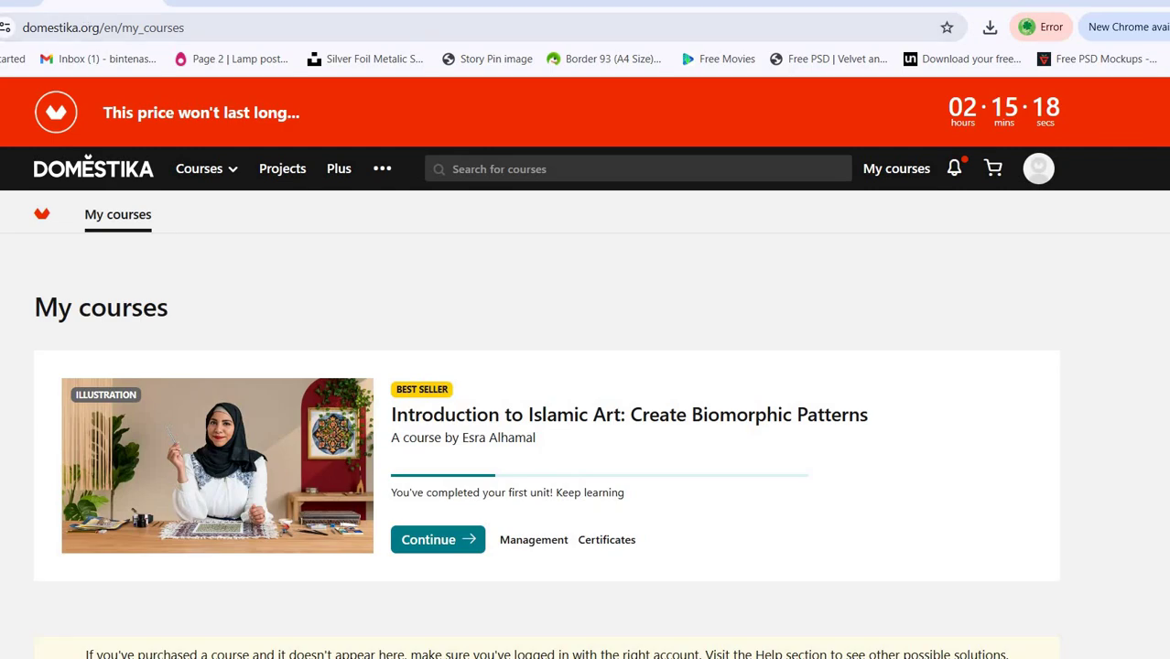
pyautogui.hotkey('alt', 'Tab')
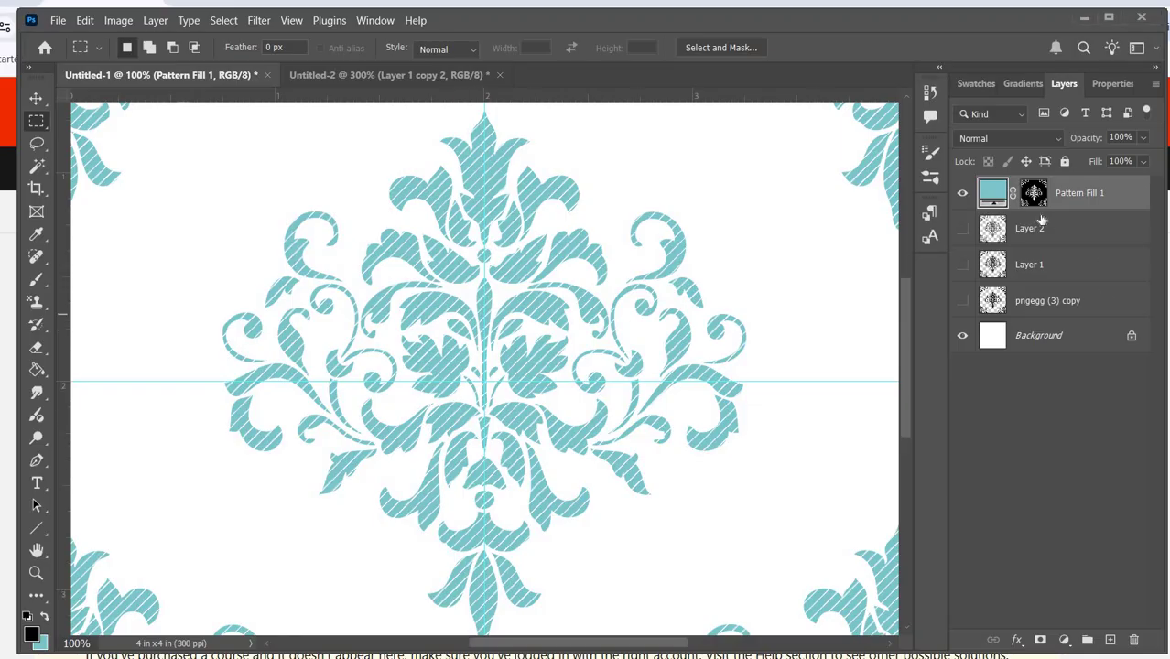
pyautogui.click(963, 195)
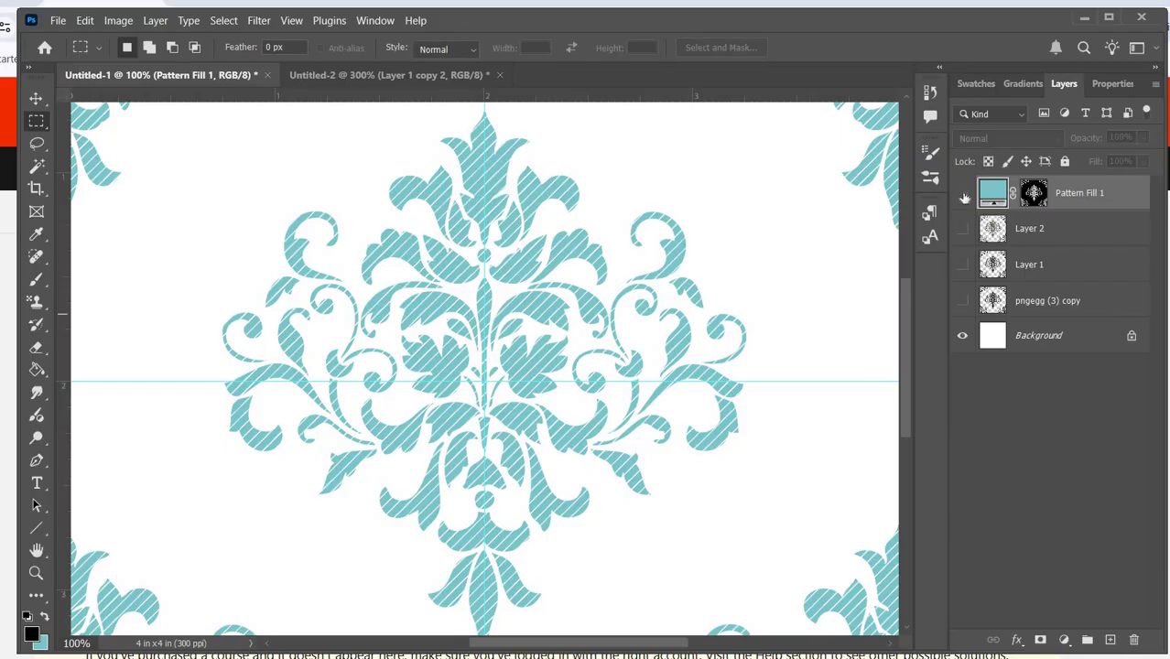
pyautogui.click(964, 231)
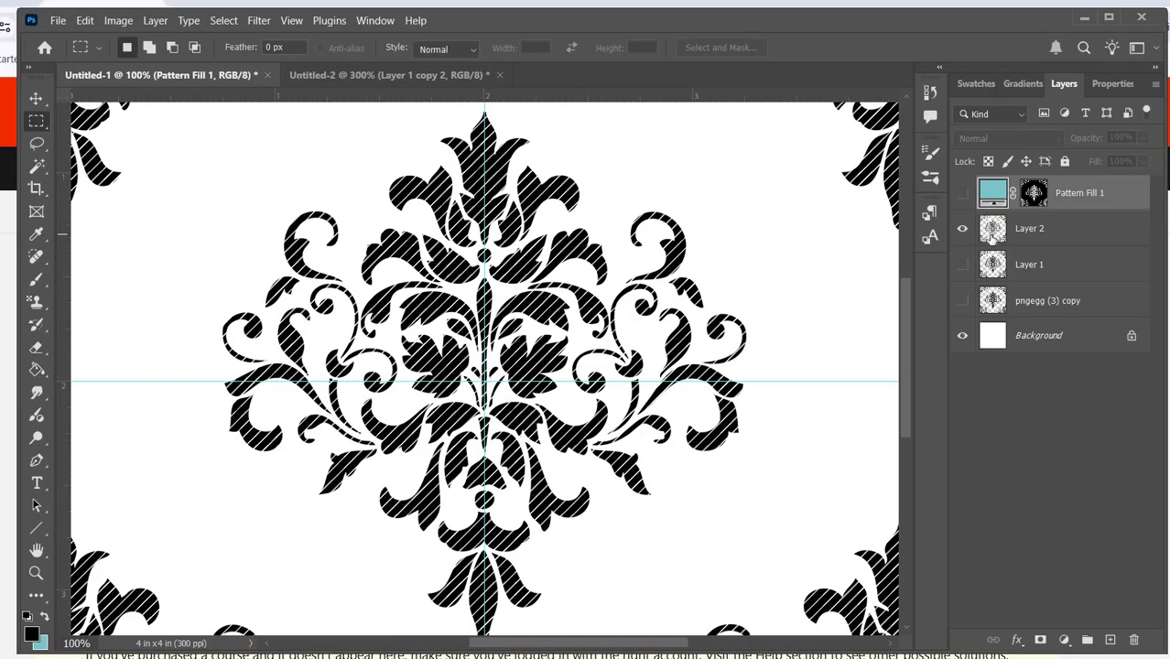
pyautogui.click(991, 236)
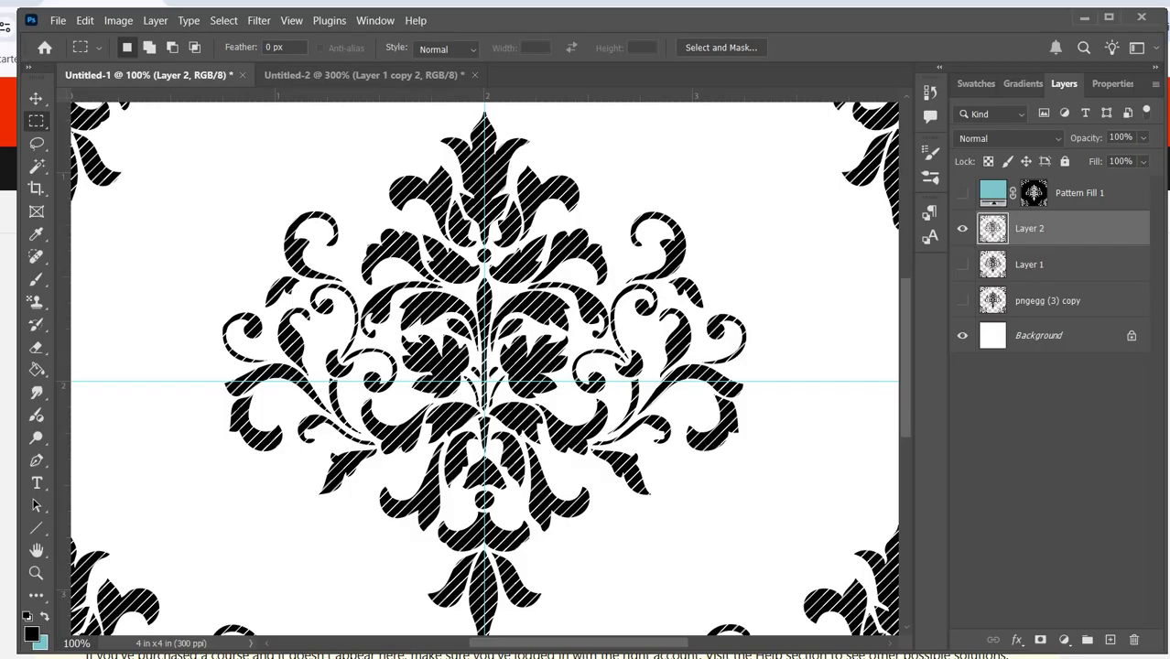
pyautogui.click(962, 193)
pyautogui.click(1081, 193)
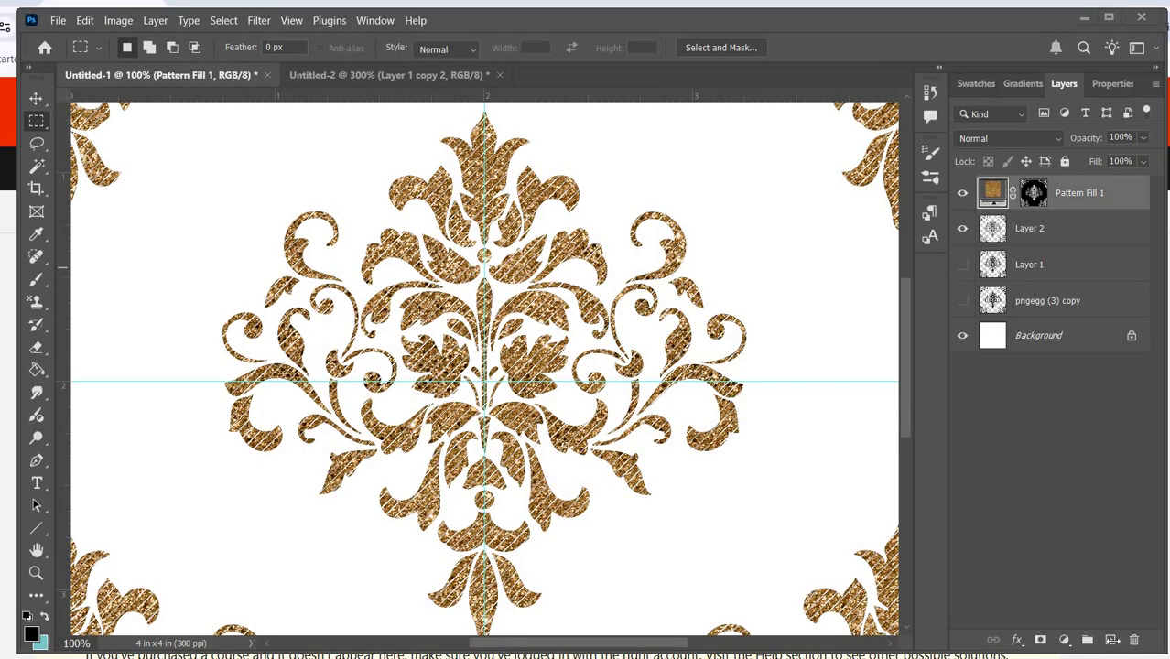
# Add a blank layer above the gold glitter pattern fill and merge it with that fill.
pyautogui.click(1111, 641)
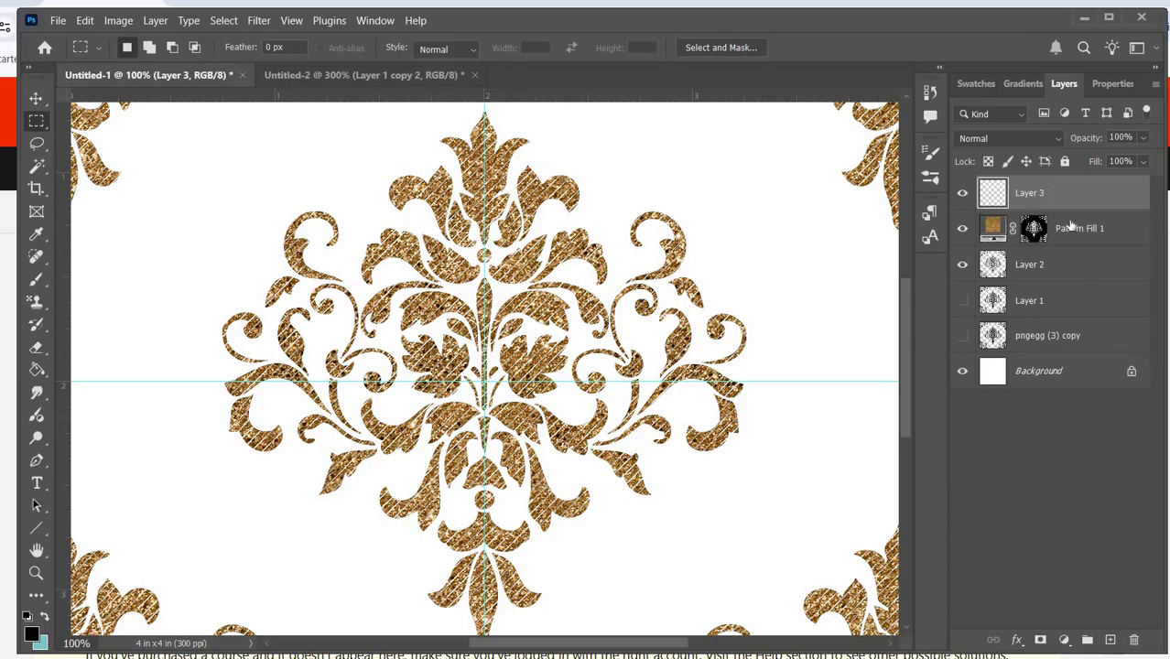
pyautogui.keyDown('shift'); pyautogui.click(1070, 228); pyautogui.keyUp('shift')
pyautogui.hotkey('ctrl', 'e')
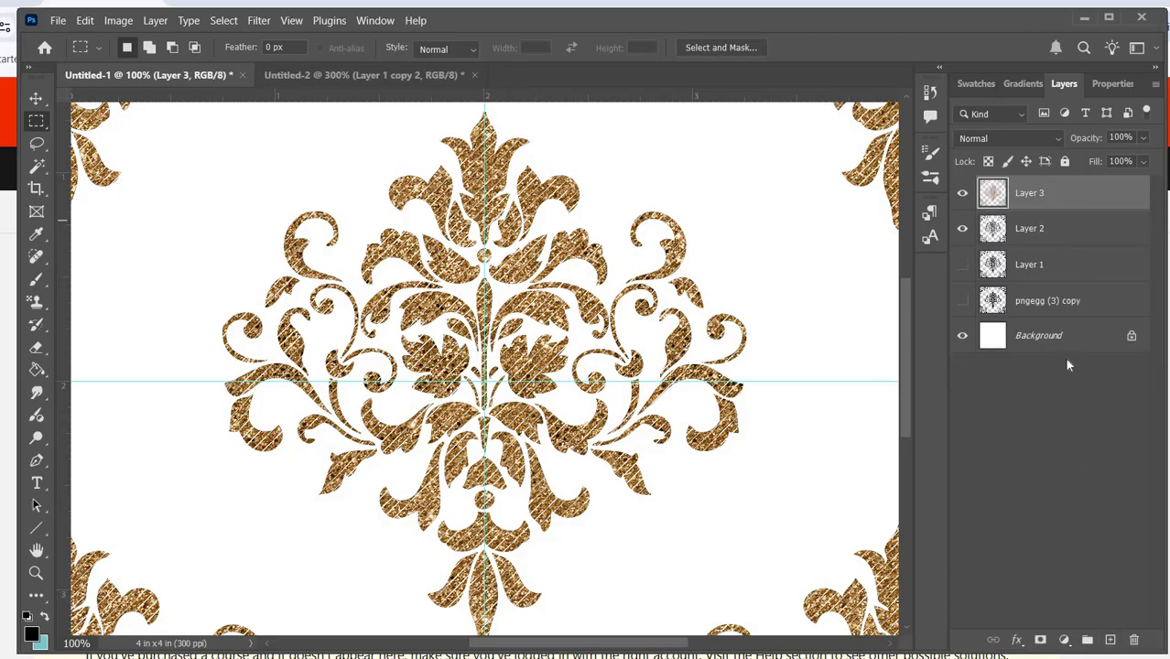
# Add a Solid Color fill layer directly above the Background in dark red #580909.
pyautogui.click(992, 341)
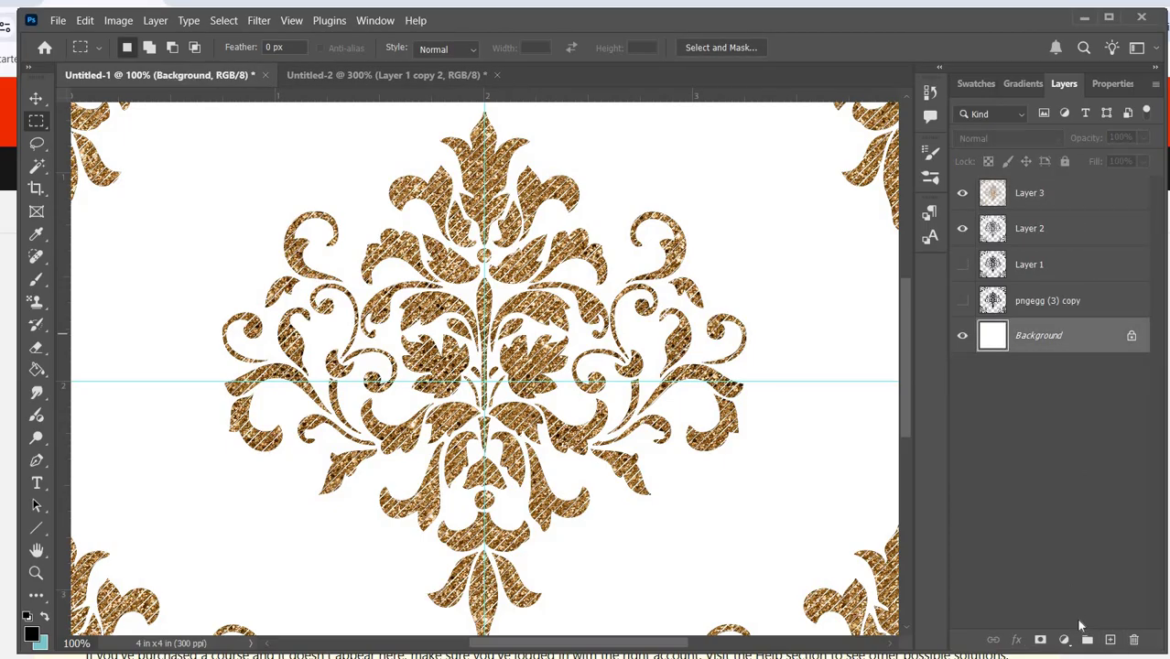
pyautogui.click(1064, 640)
pyautogui.click(1096, 343)
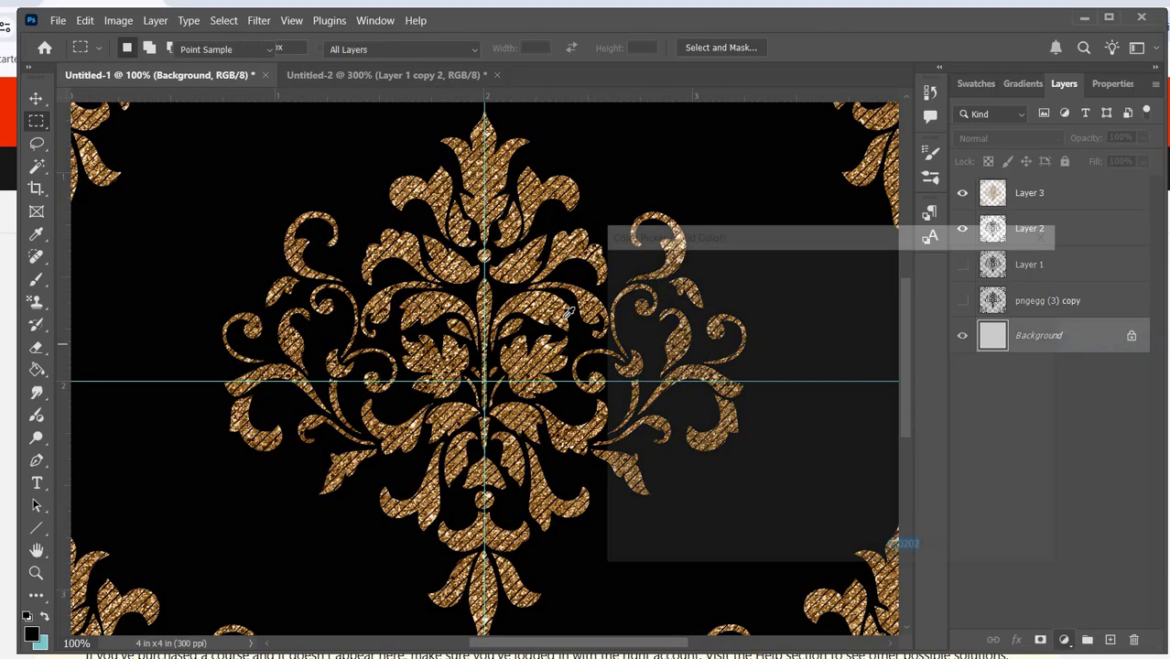
pyautogui.click(747, 397)
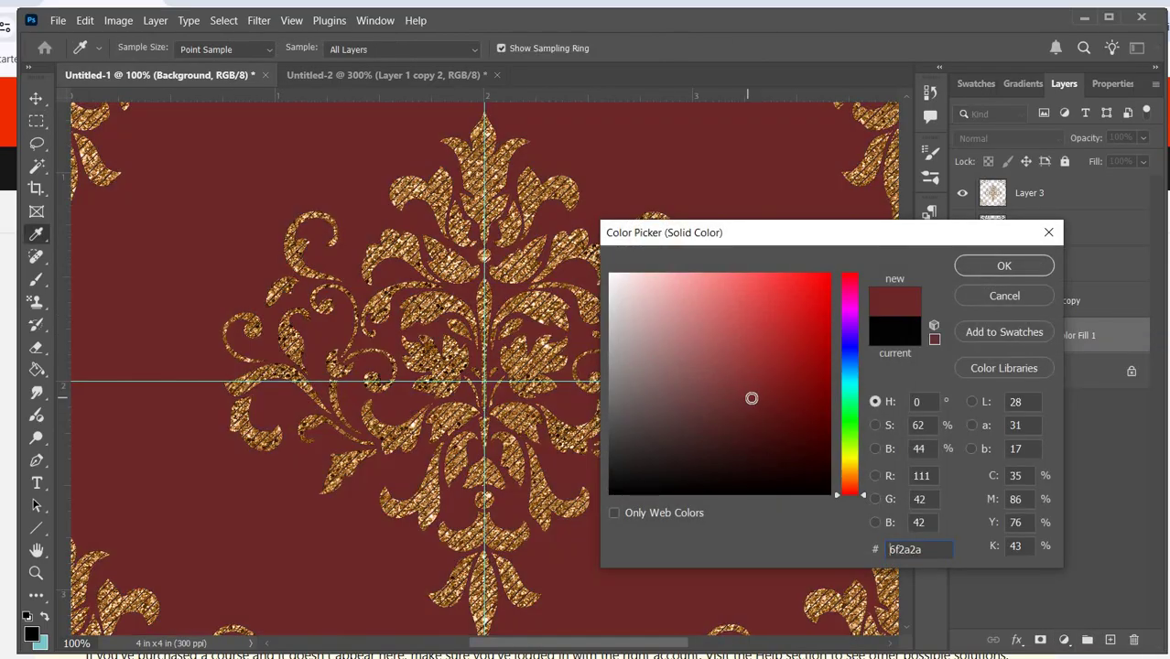
pyautogui.click(812, 412)
pyautogui.click(810, 442)
pyautogui.click(806, 418)
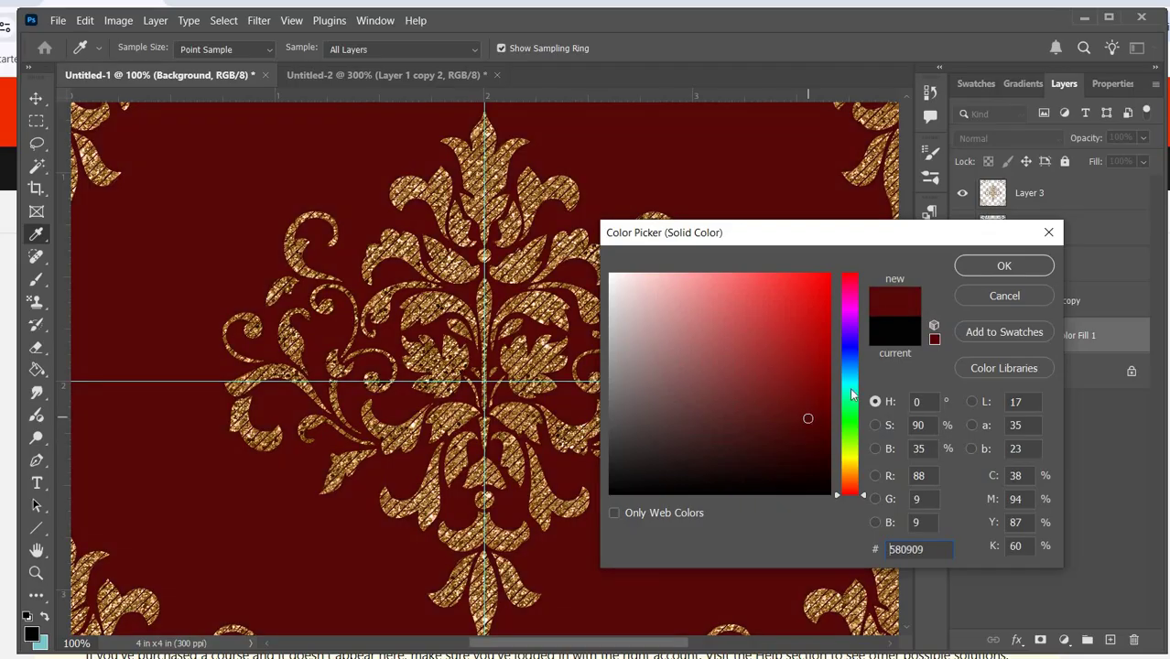
pyautogui.click(974, 266)
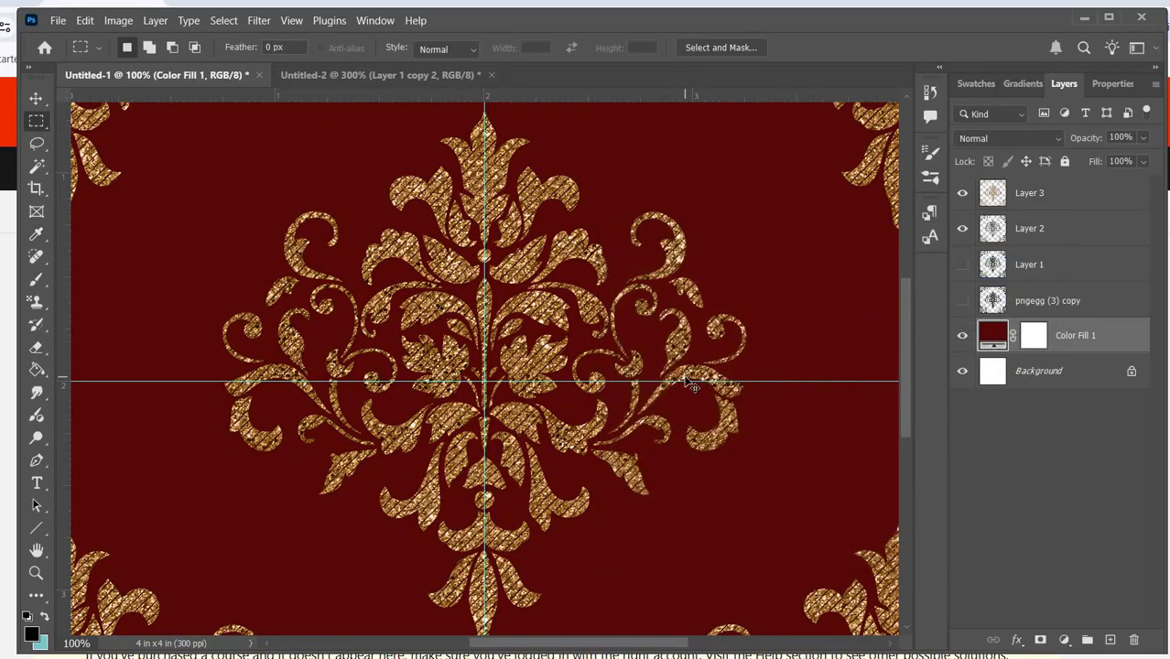
# Examine the glitter damask against the dark red background, both as a whole tile and close up.
pyautogui.hotkey('ctrl', '-')
pyautogui.hotkey('ctrl', '-')
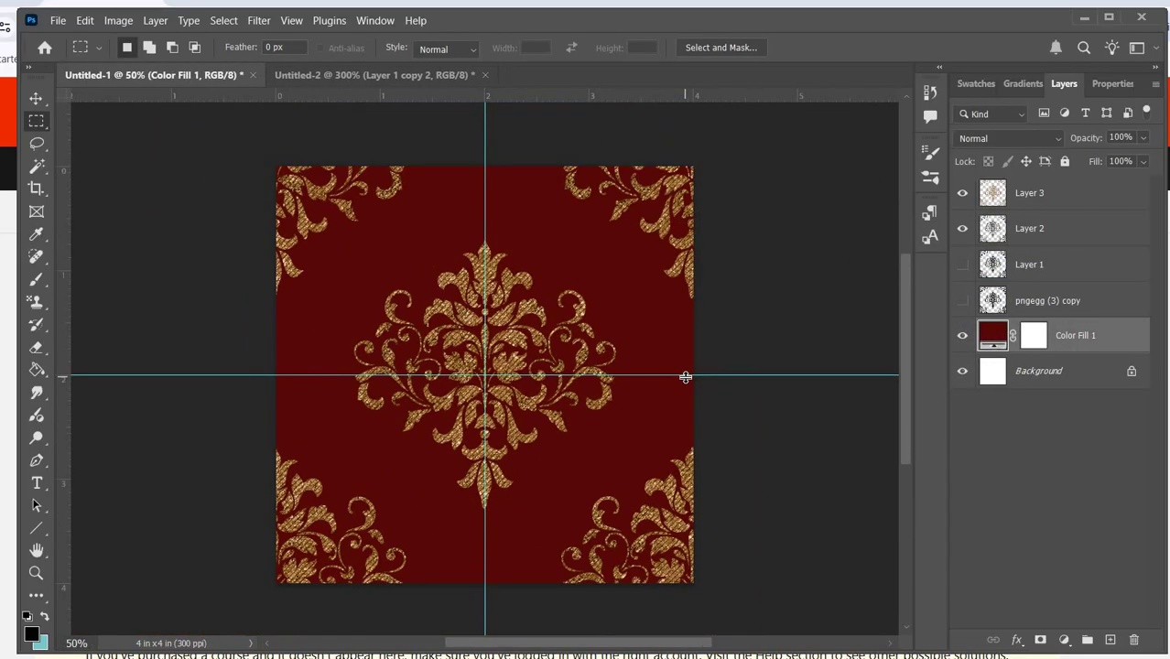
pyautogui.hotkey('ctrl', '+')
pyautogui.hotkey('ctrl', '+')
pyautogui.hotkey('ctrl', '+')
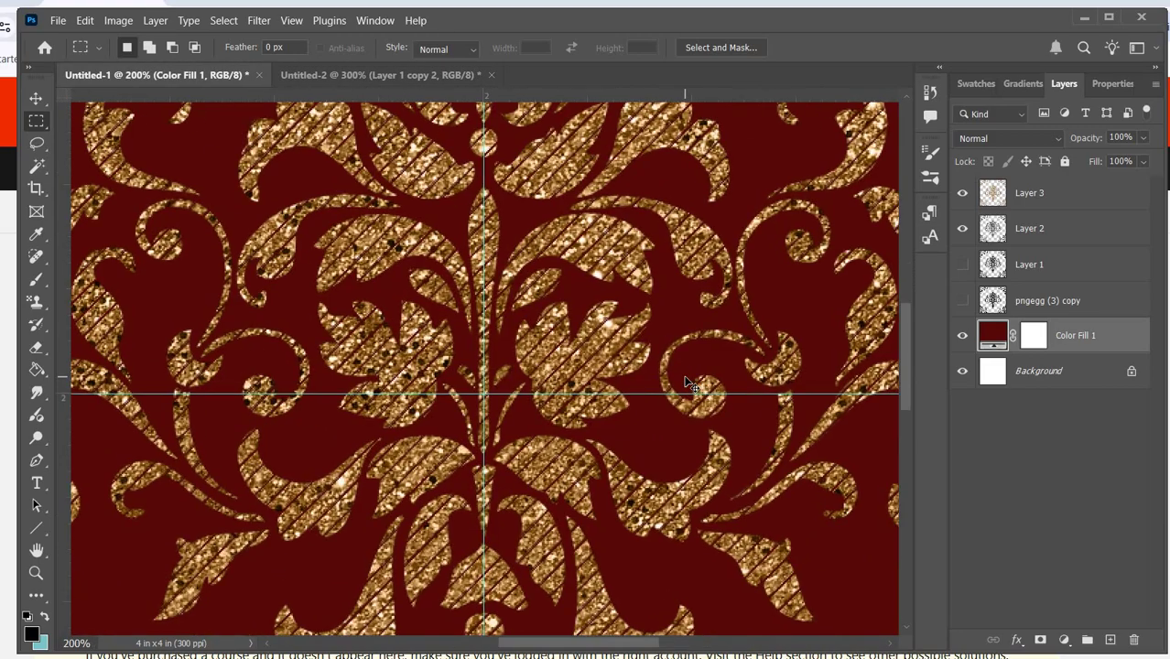
pyautogui.hotkey('ctrl', '-')
pyautogui.hotkey('ctrl', '-')
pyautogui.hotkey('ctrl', '-')
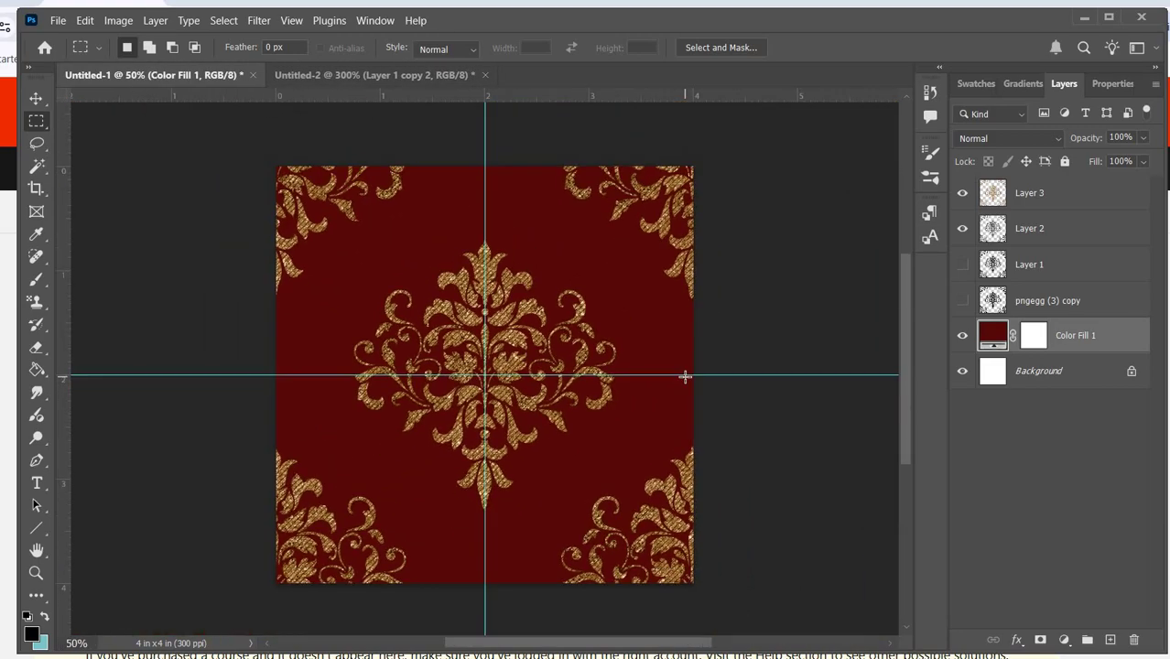
# Add a Pattern Fill layer above Color Fill 1, masked to Layer 3's damask shape, using the silver glitter from the 17-glitter-patterns group.
pyautogui.keyDown('ctrl'); pyautogui.click(996, 200); pyautogui.keyUp('ctrl')
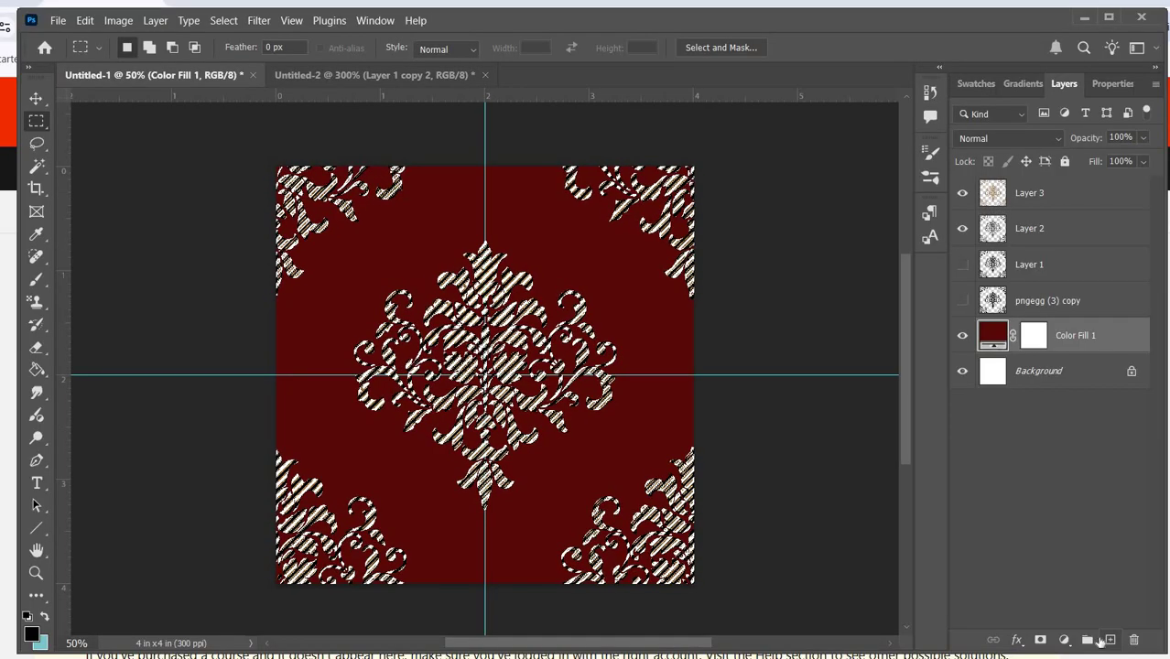
pyautogui.click(1065, 640)
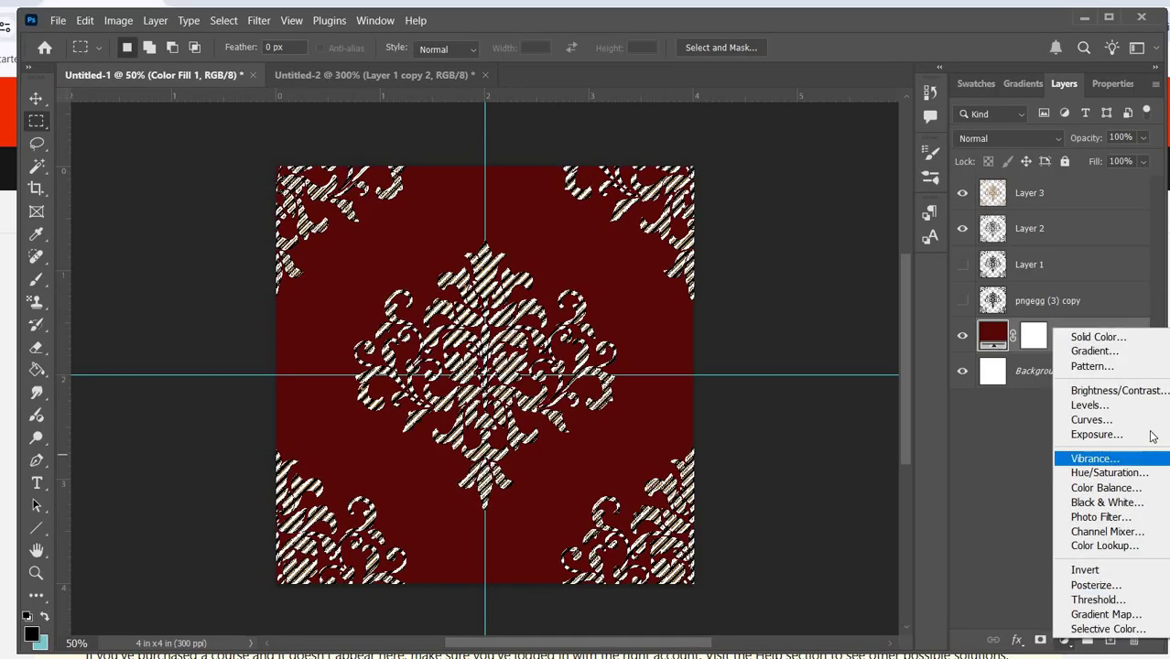
pyautogui.click(1109, 366)
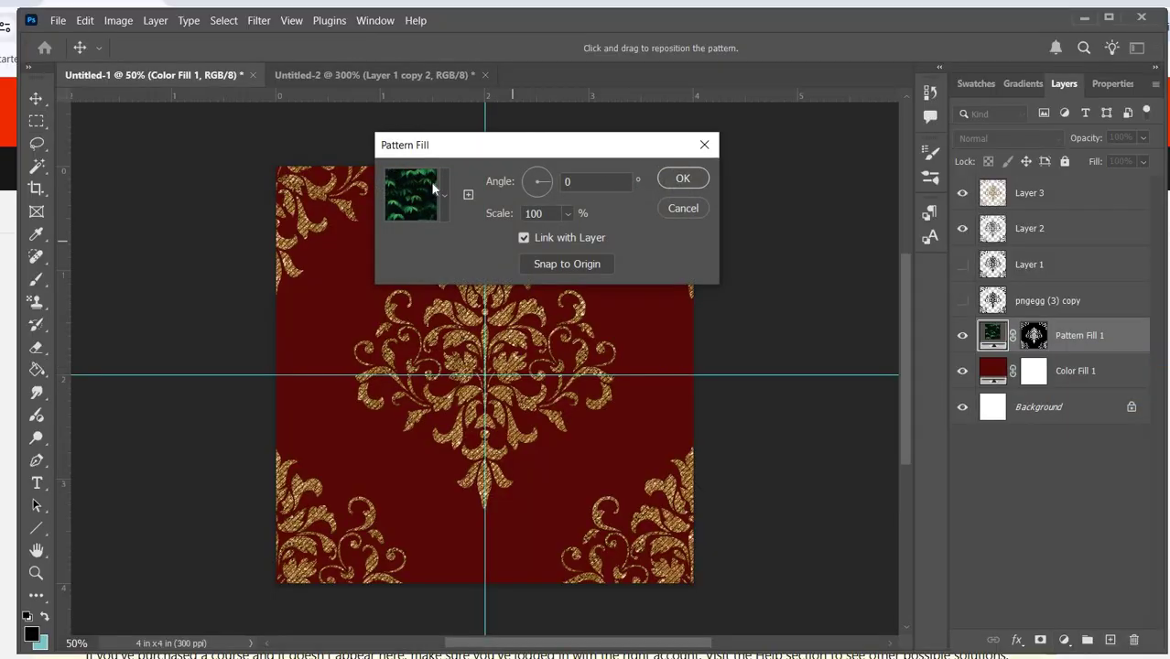
pyautogui.click(443, 189)
pyautogui.click(442, 187)
pyautogui.click(442, 187)
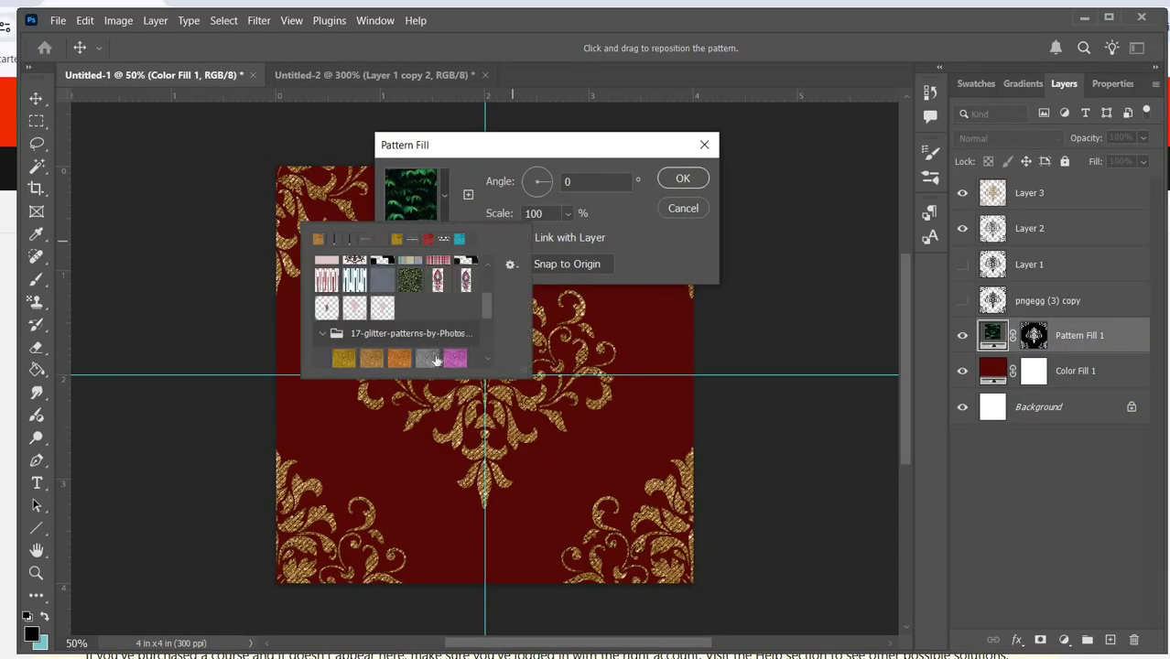
pyautogui.click(430, 357)
pyautogui.click(678, 181)
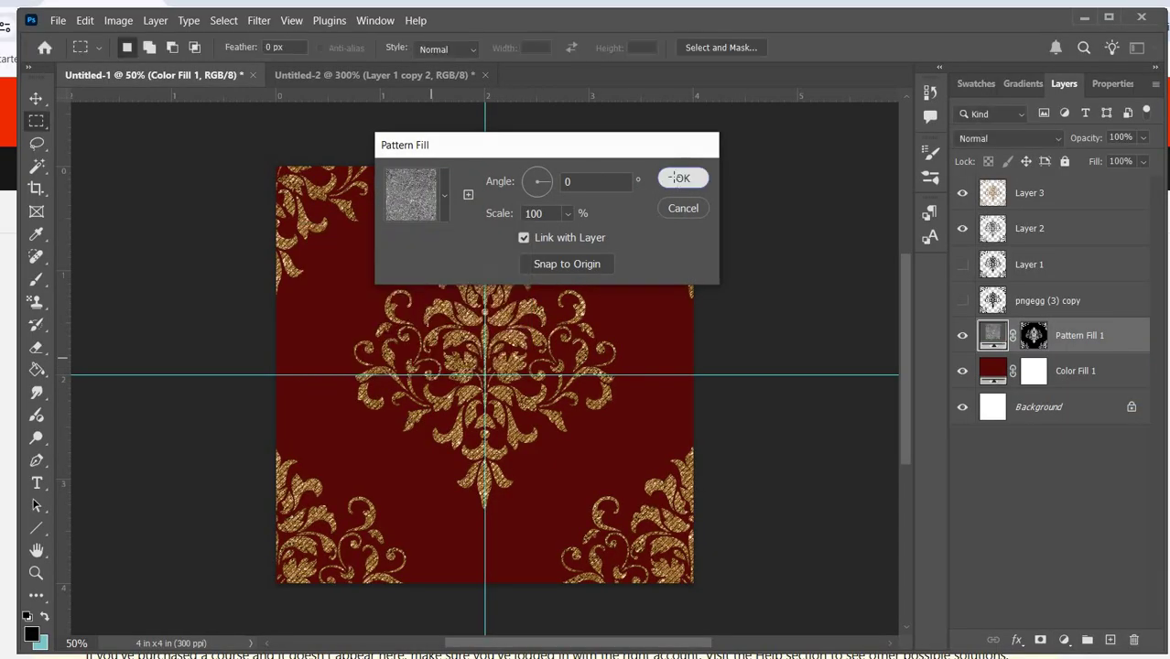
pyautogui.click(678, 180)
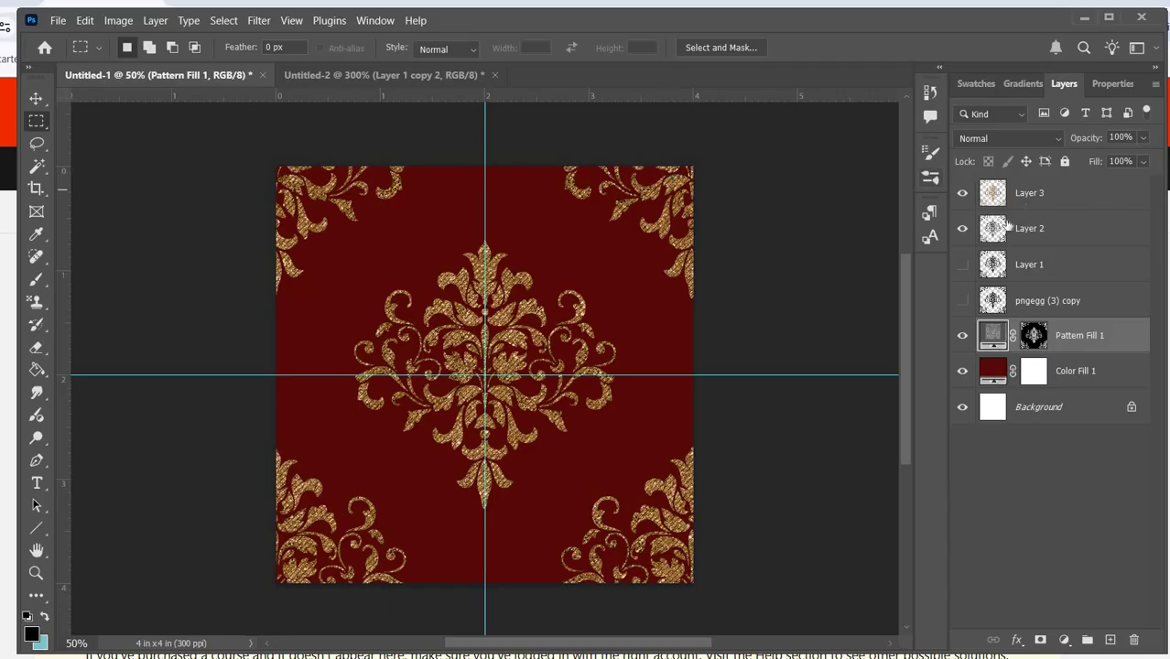
# Hide Layer 3 and Layer 2 so only the silver glitter Pattern Fill 1 shows over the red fill.
pyautogui.click(962, 335)
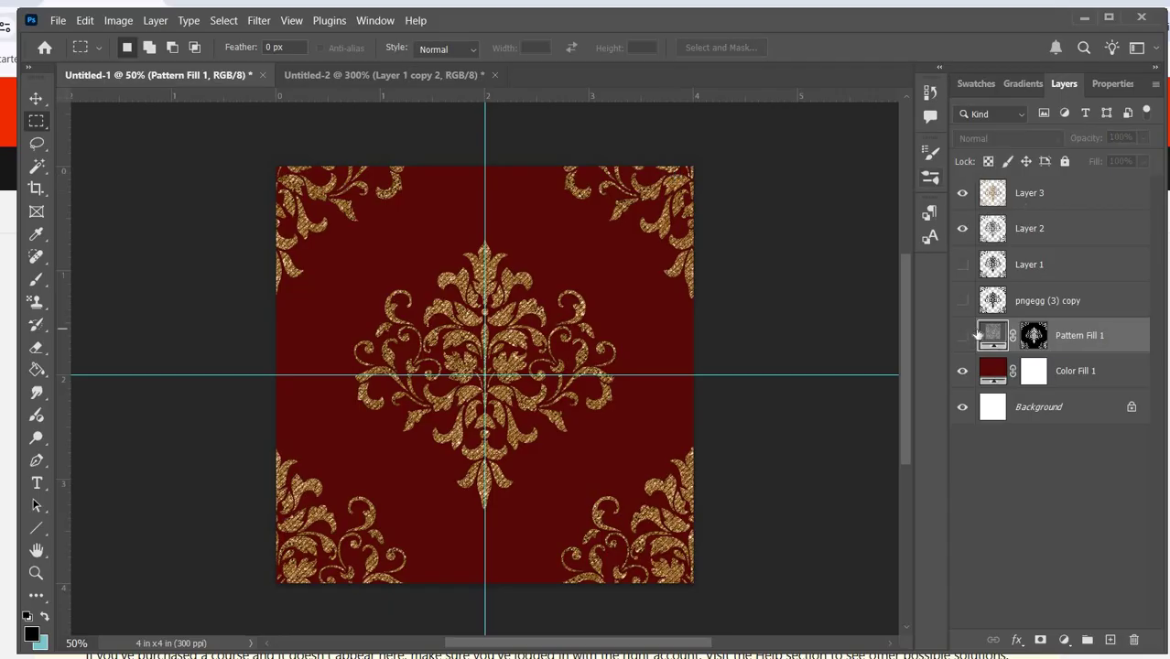
pyautogui.click(964, 335)
pyautogui.click(962, 193)
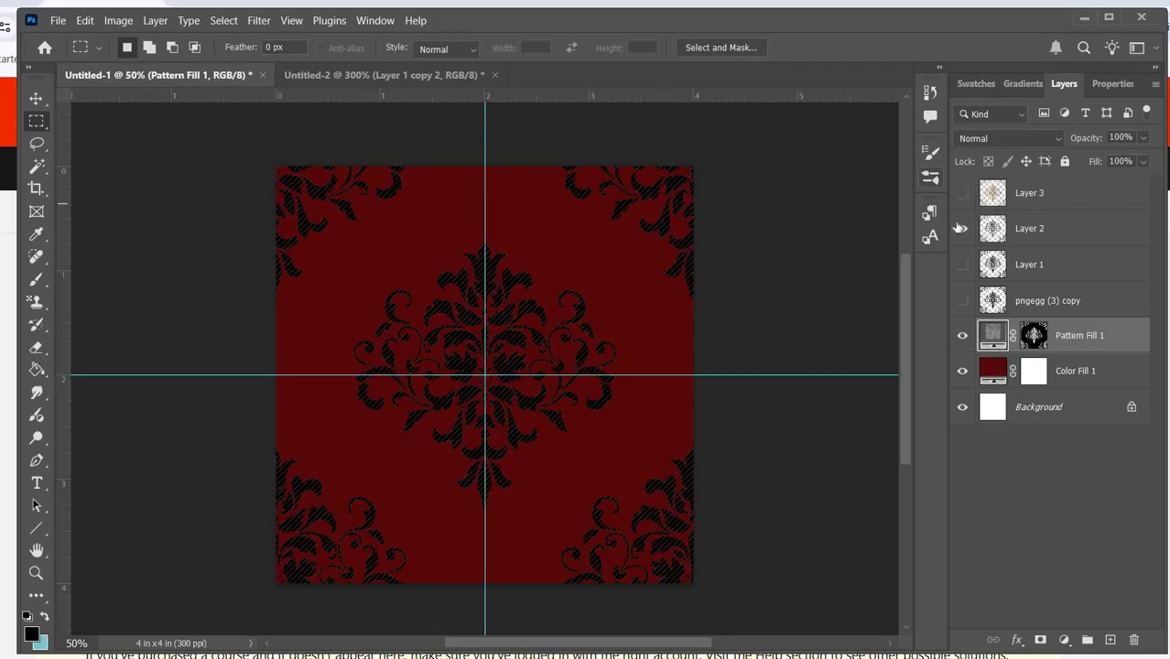
pyautogui.click(962, 228)
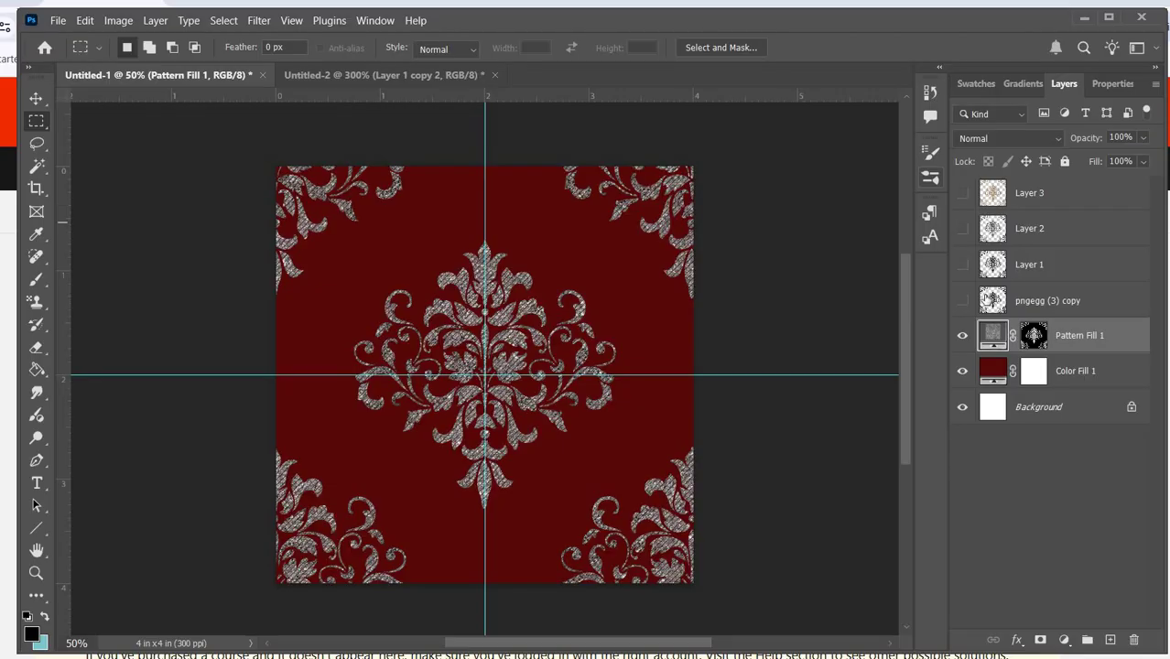
# Try several background shades for Color Fill 1 and set its color to muted red #7a4949.
pyautogui.doubleClick(993, 371)
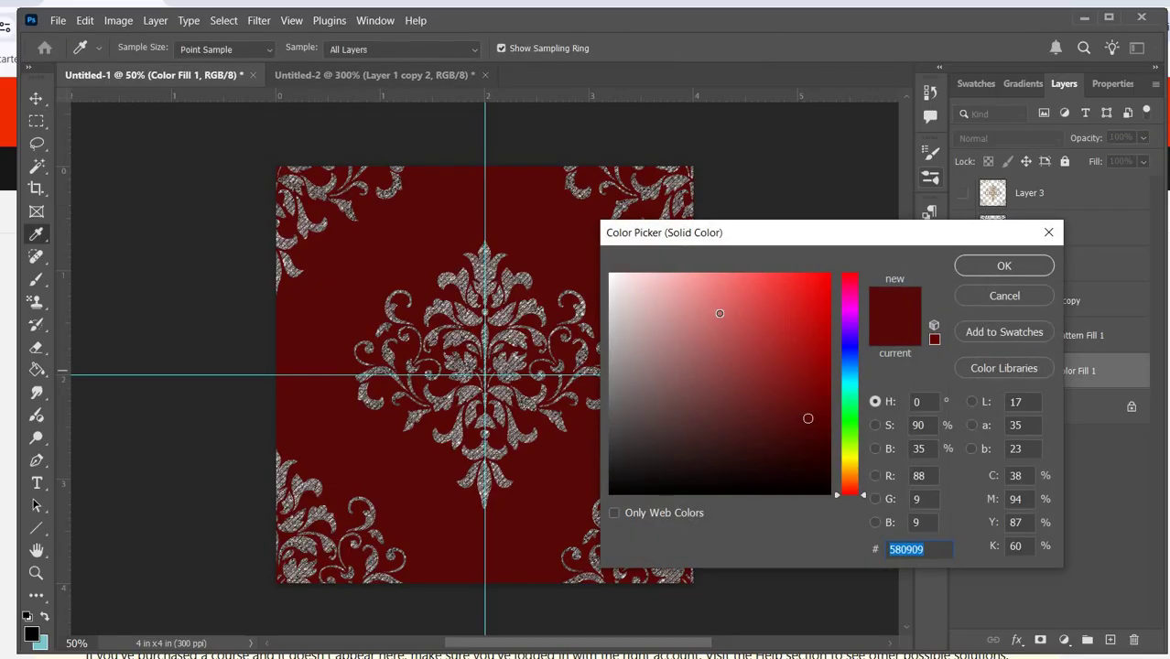
pyautogui.click(718, 314)
pyautogui.click(777, 306)
pyautogui.click(679, 431)
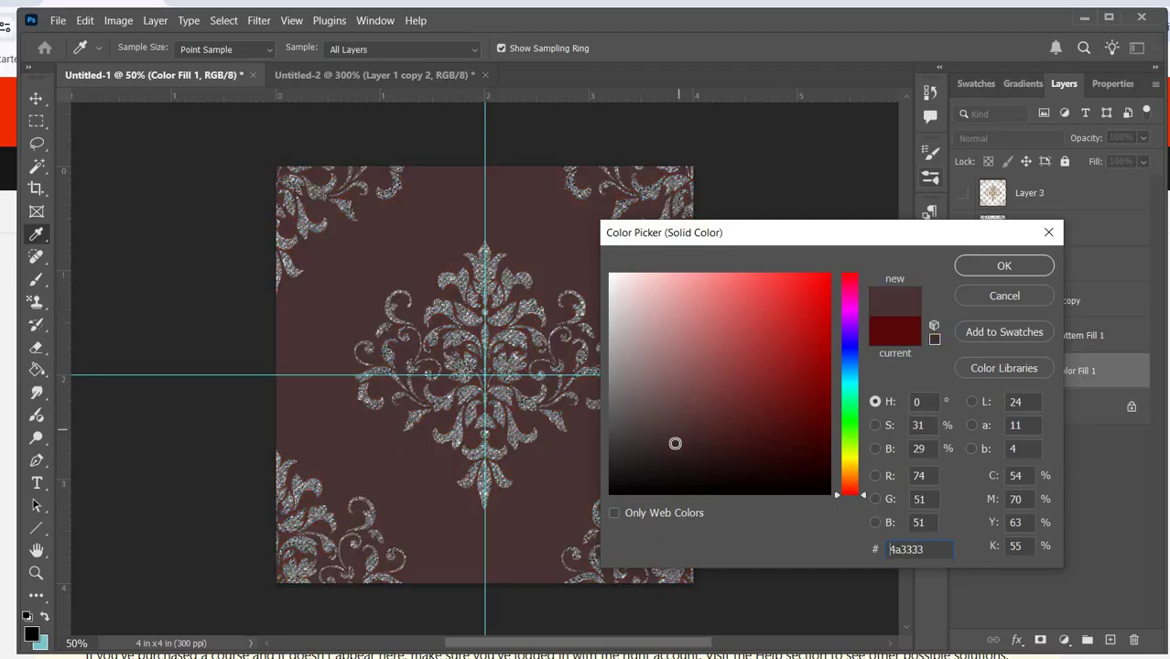
pyautogui.click(647, 464)
pyautogui.click(704, 470)
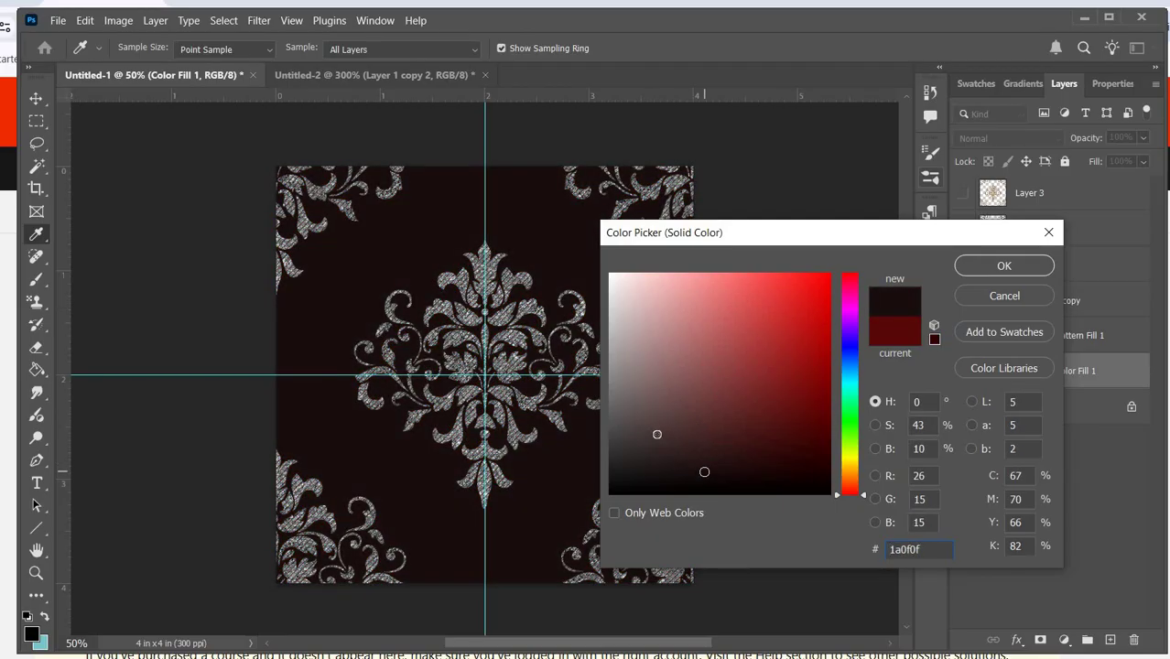
pyautogui.click(655, 434)
pyautogui.click(675, 399)
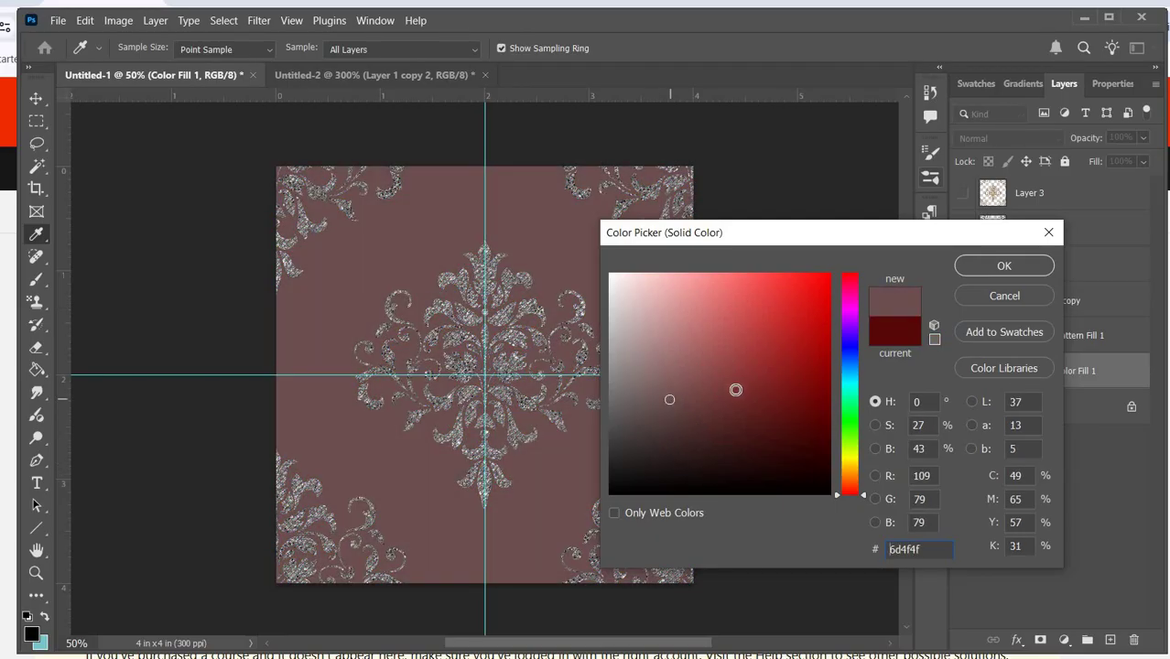
pyautogui.click(738, 389)
pyautogui.click(698, 388)
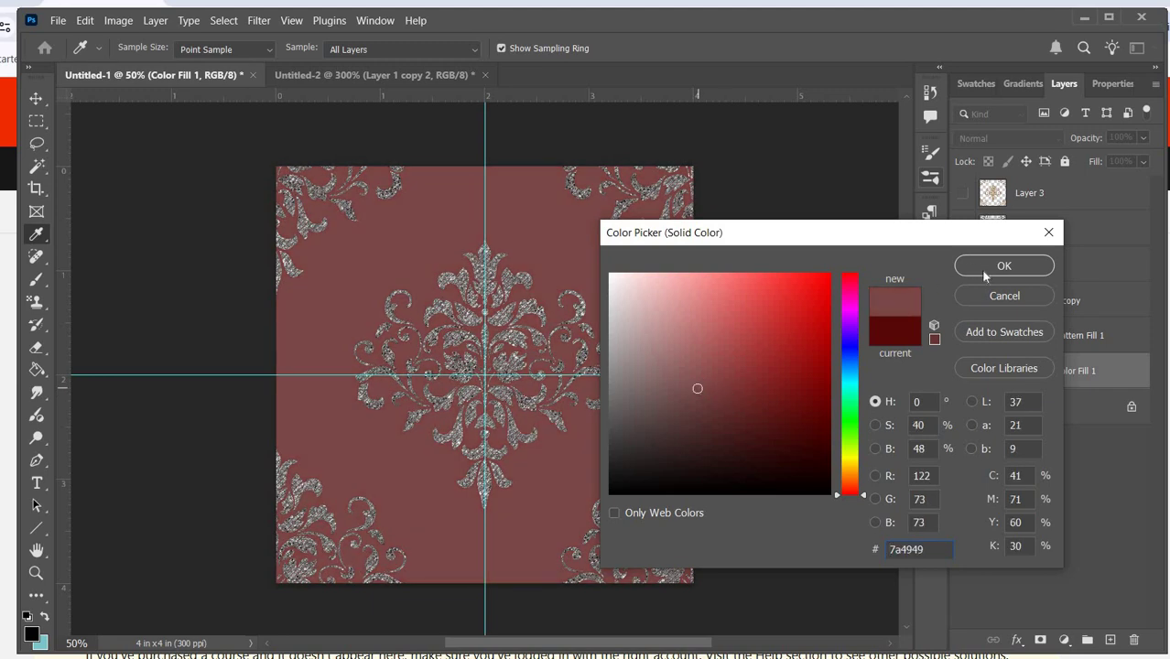
pyautogui.click(986, 268)
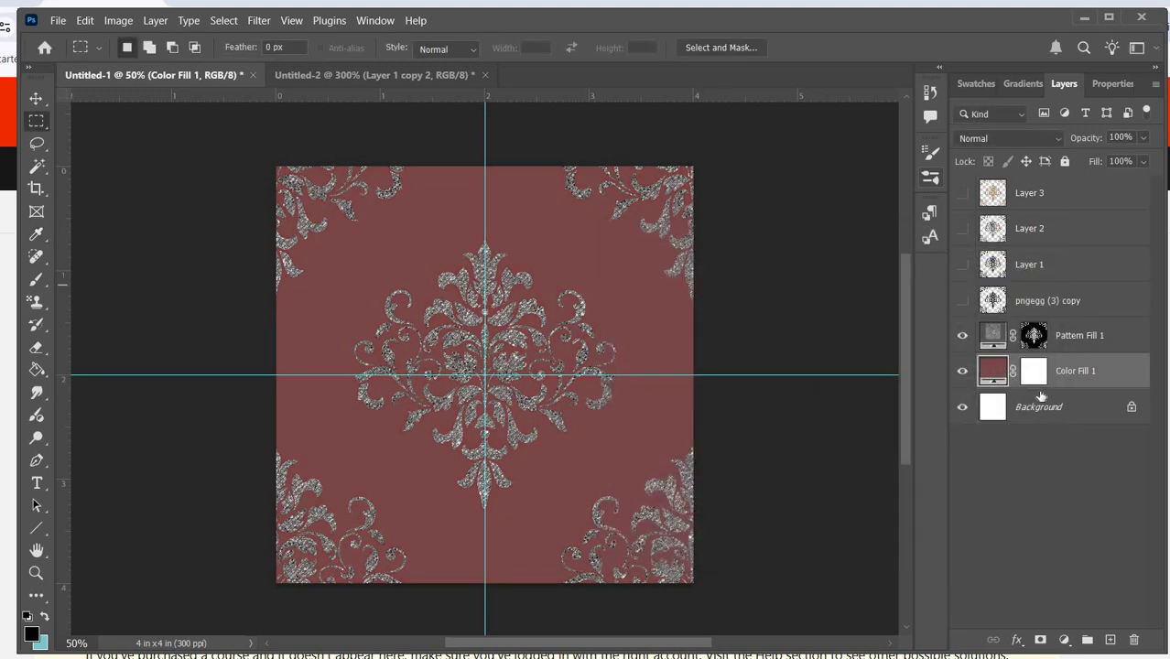
# Examine the silver glitter damask and its diagonal stripes against the muted red background, close up and as a whole tile.
pyautogui.hotkey('ctrl', '+')
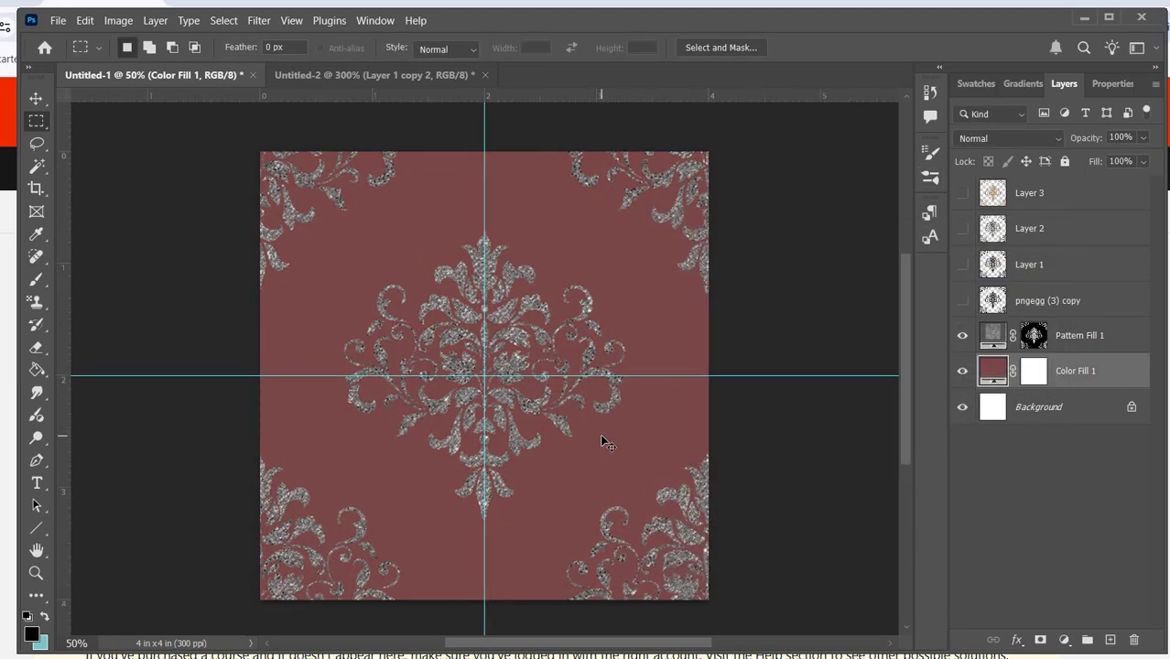
pyautogui.hotkey('ctrl', '+')
pyautogui.hotkey('ctrl', '+')
pyautogui.hotkey('ctrl', '+')
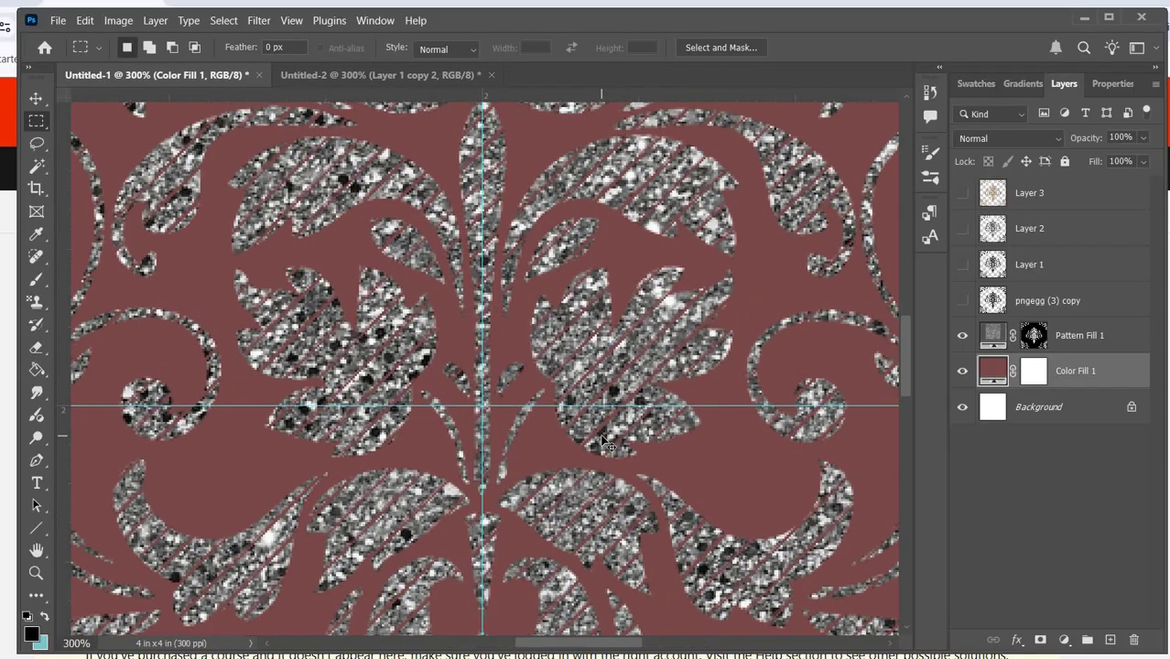
pyautogui.hotkey('ctrl', '-')
pyautogui.hotkey('ctrl', '-')
pyautogui.hotkey('ctrl', '-')
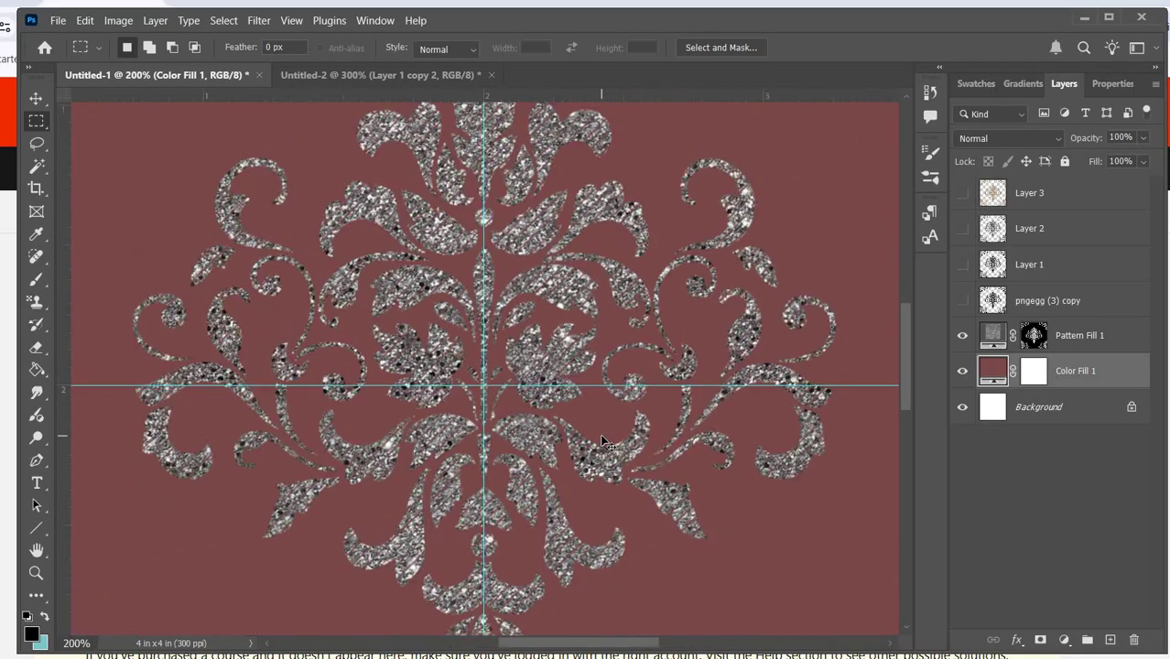
pyautogui.hotkey('ctrl', '-')
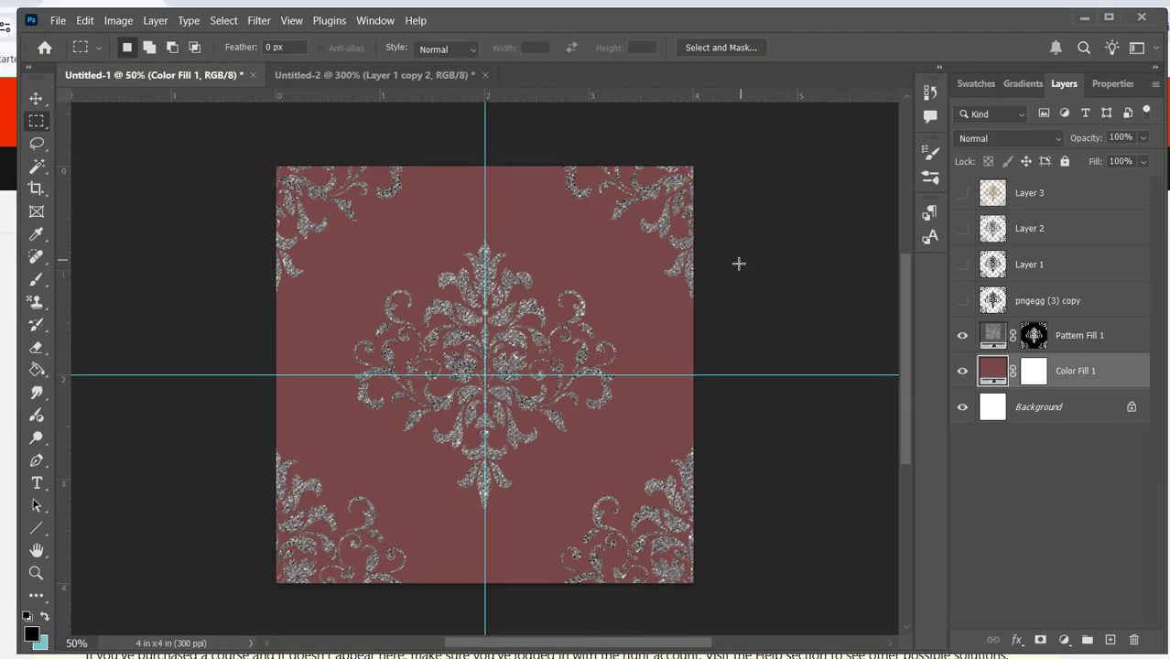
# Hide Color Fill 1 and Pattern Fill 1, and show the solid black damask layer pngegg (3) copy.
pyautogui.click(963, 370)
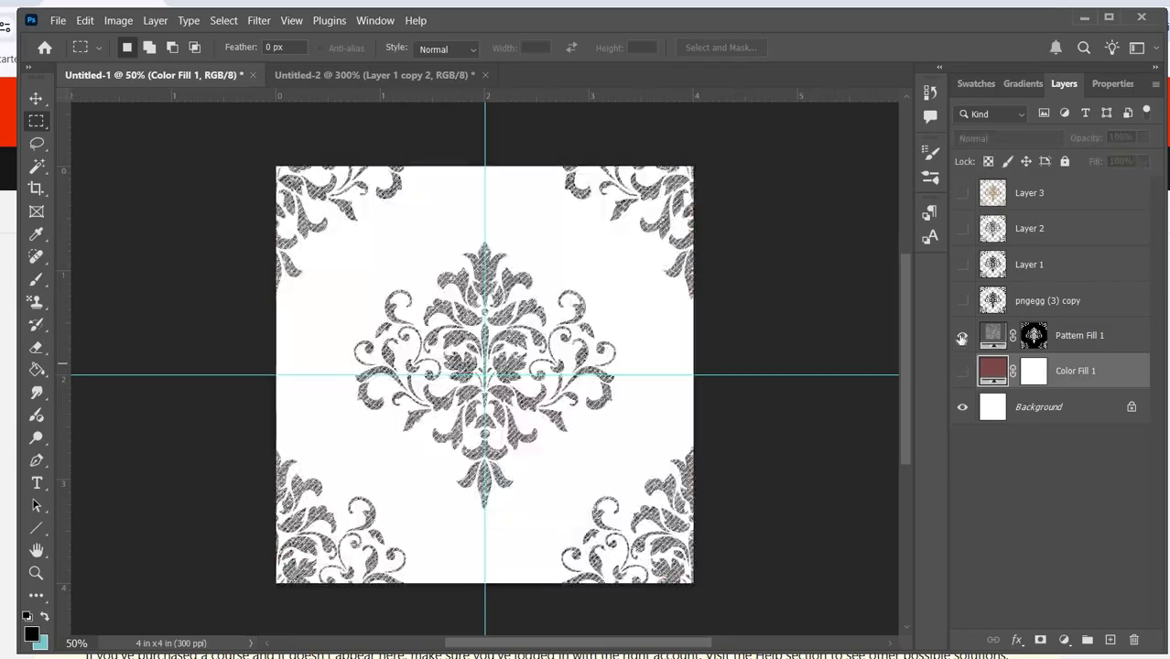
pyautogui.click(962, 335)
pyautogui.click(962, 300)
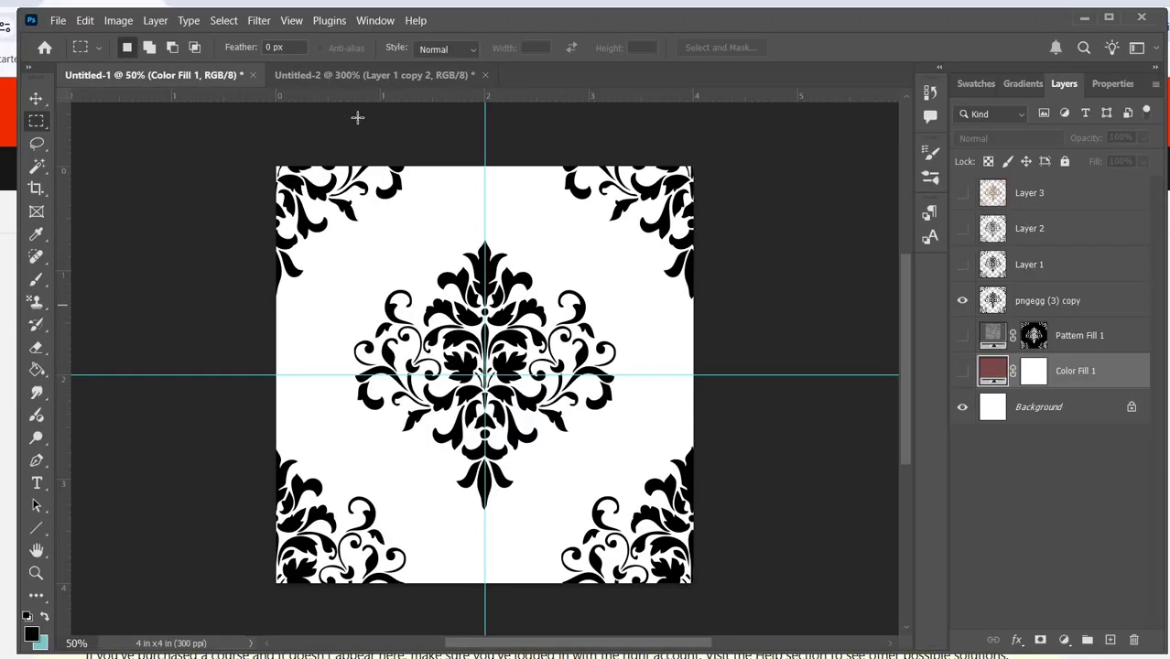
# In the Untitled-2 document, hide the black stripes on Layer 1 copy 2 and clear the selection.
pyautogui.click(328, 77)
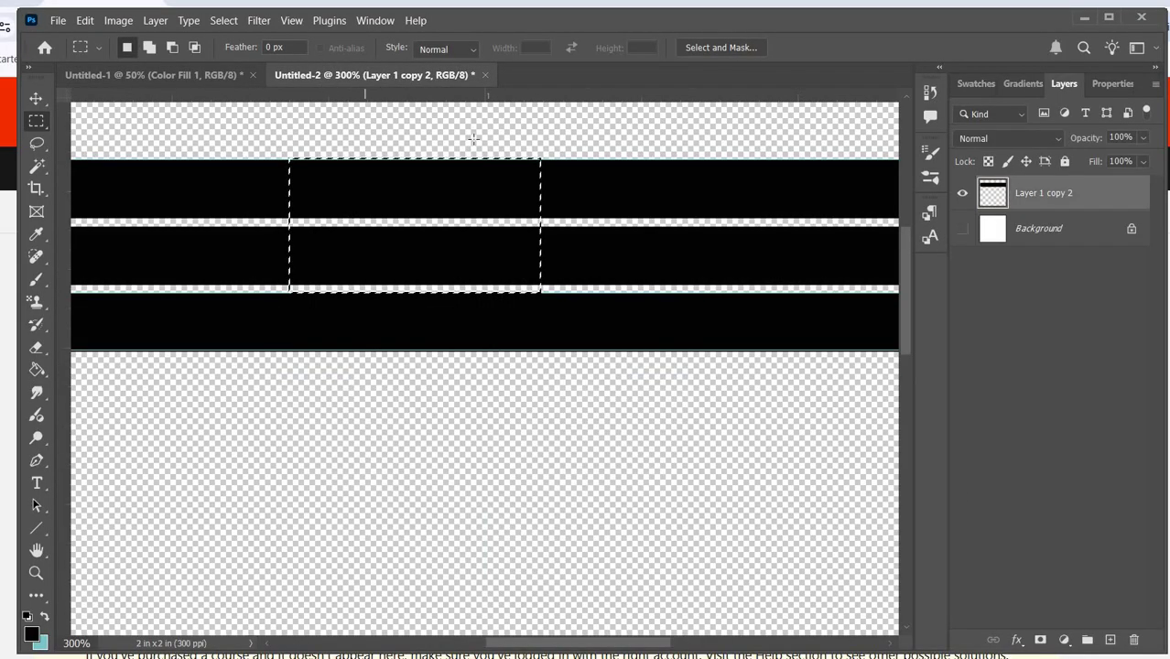
pyautogui.scroll(-3, 553, 240)
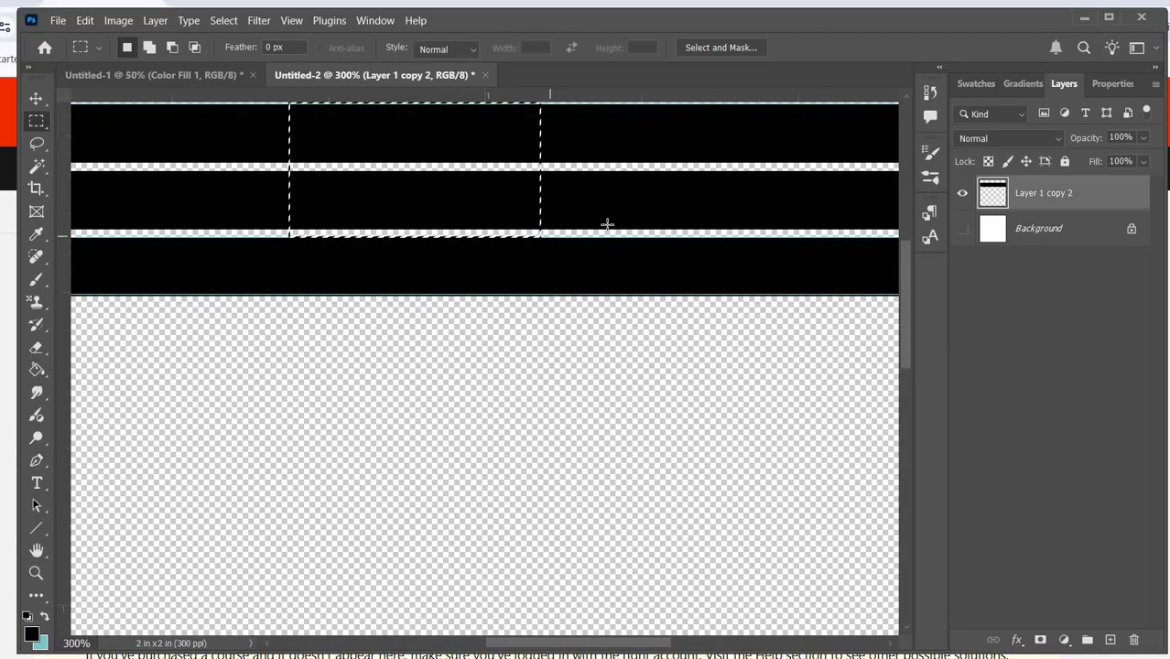
pyautogui.click(962, 193)
pyautogui.hotkey('ctrl', 'd')
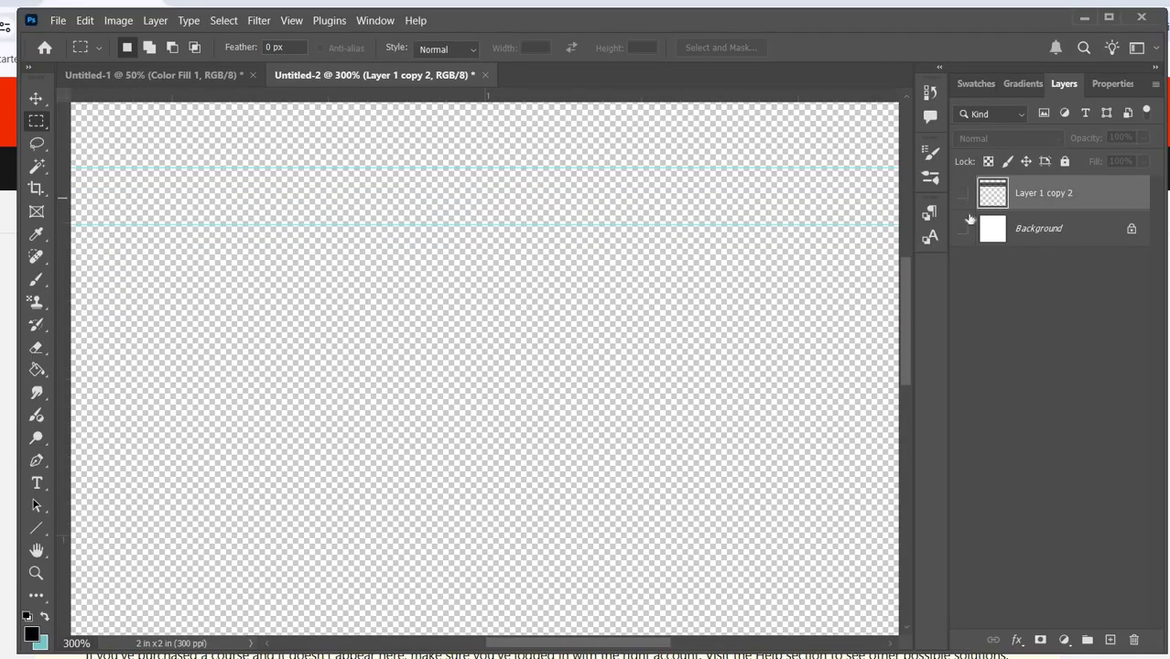
pyautogui.hotkey('ctrl', '1')
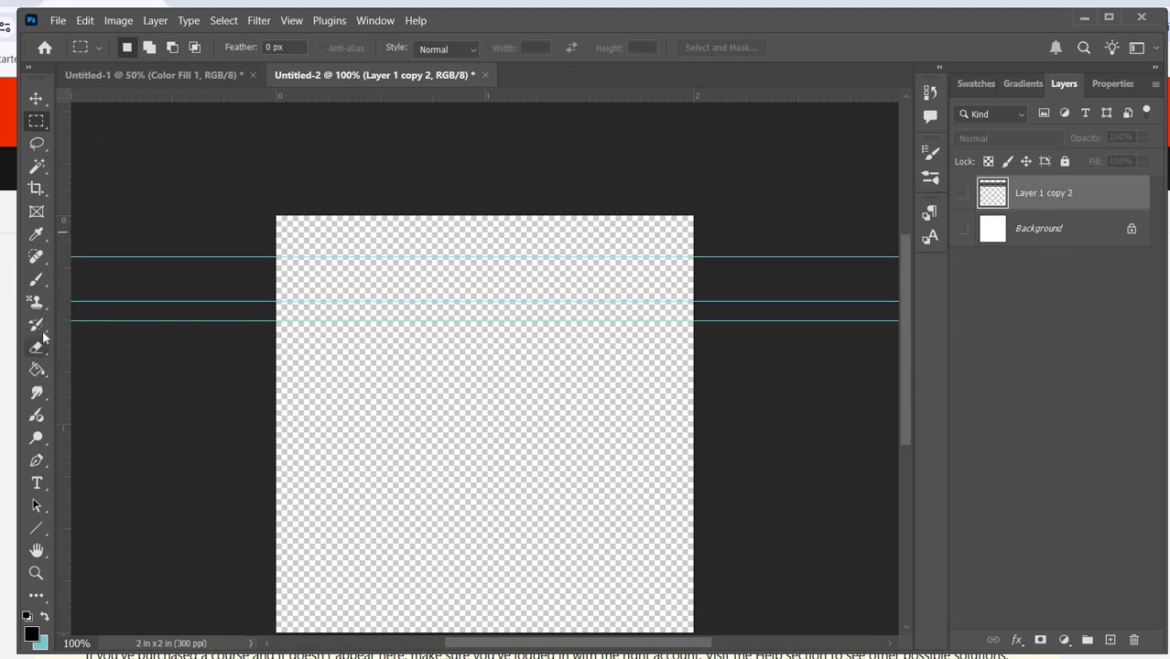
# Choose the double-row dashed Stitch brush at 48 px for the Brush tool.
pyautogui.click(37, 280)
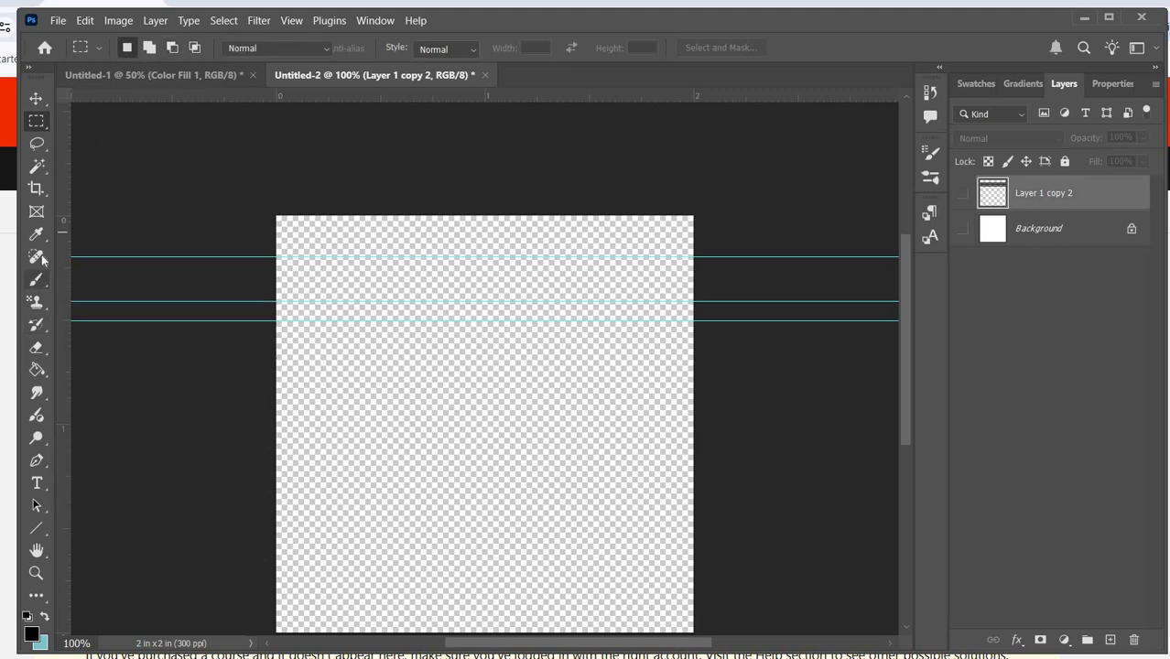
pyautogui.click(147, 46)
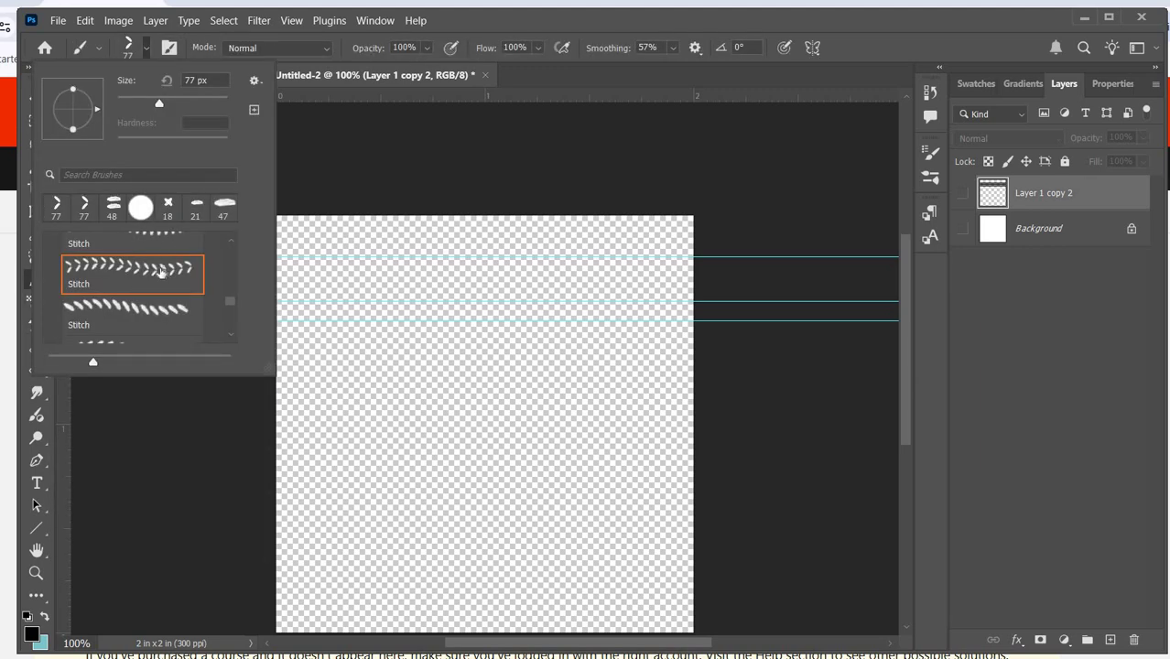
pyautogui.scroll(3, 158, 278)
pyautogui.scroll(4, 159, 278)
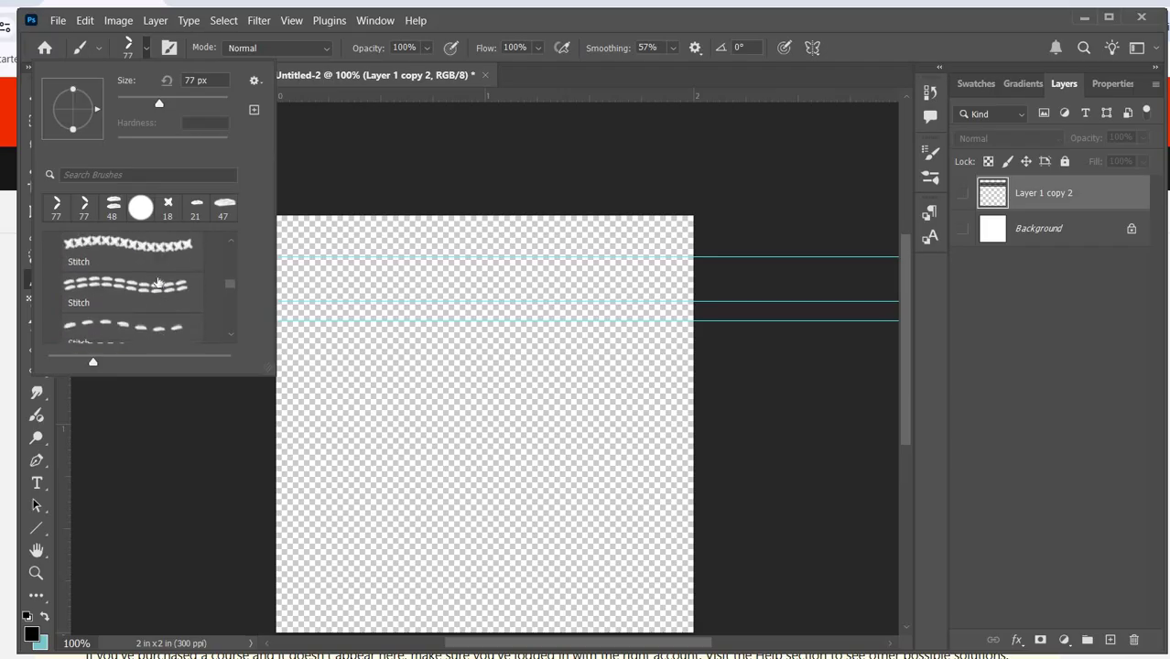
pyautogui.scroll(-3, 160, 303)
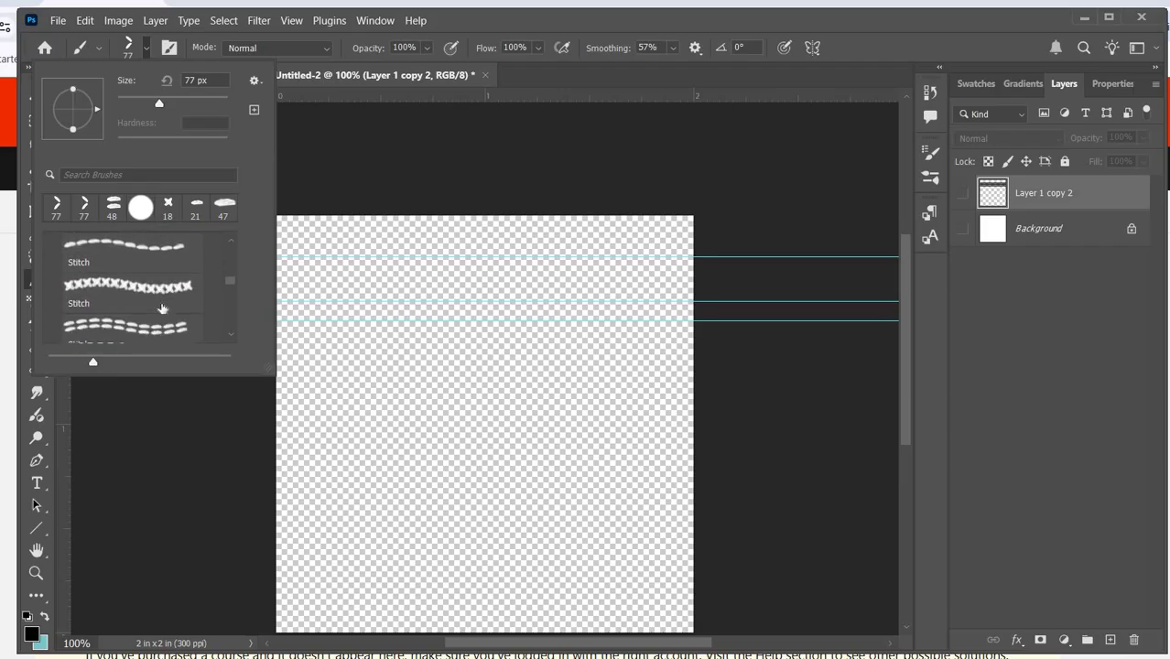
pyautogui.scroll(1, 161, 319)
pyautogui.click(157, 330)
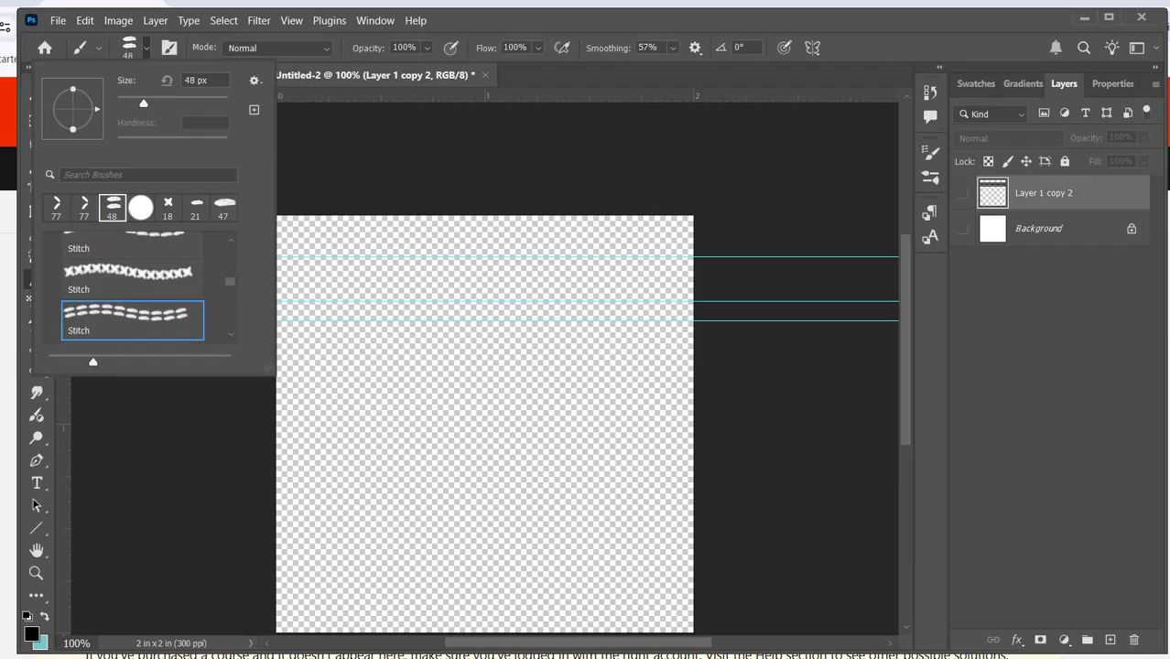
# On a new layer, paint a straight double stitch row across the middle of the canvas with the brush size set to 25 px.
pyautogui.click(1110, 639)
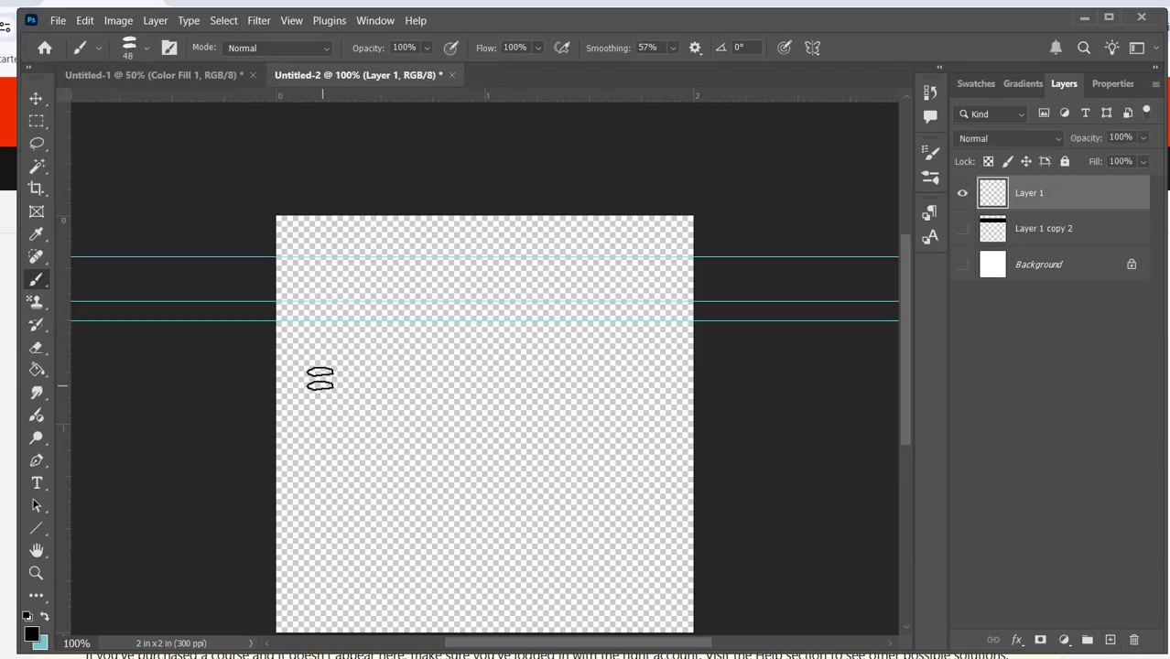
pyautogui.click(147, 49)
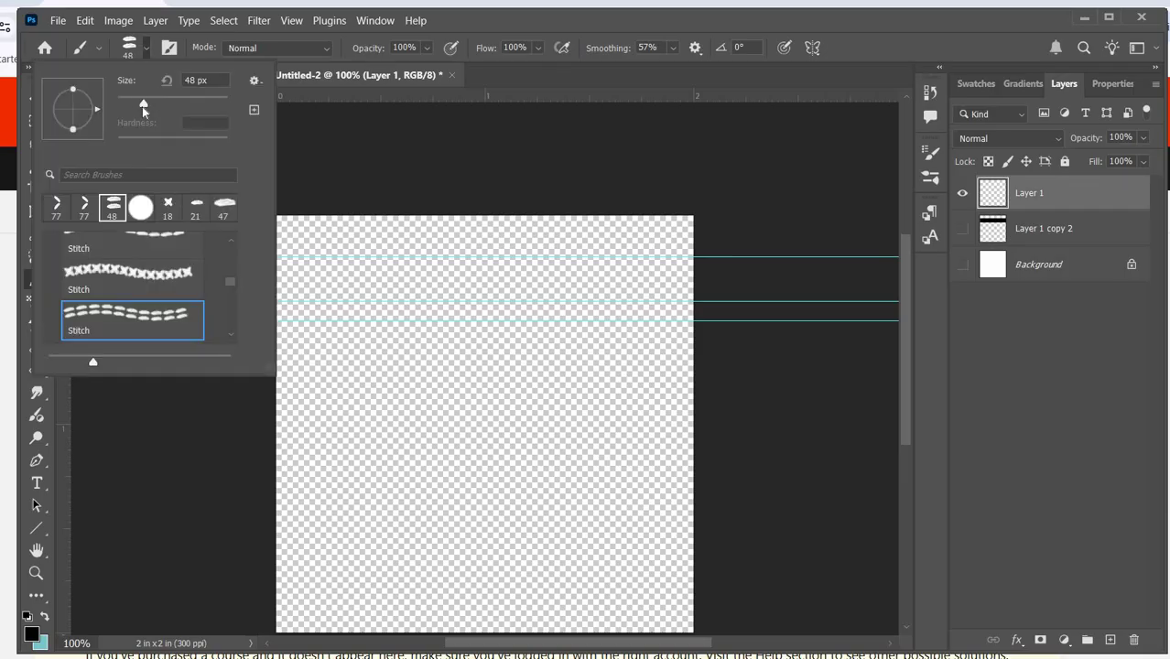
pyautogui.moveTo(142, 107); pyautogui.dragTo(131, 109)
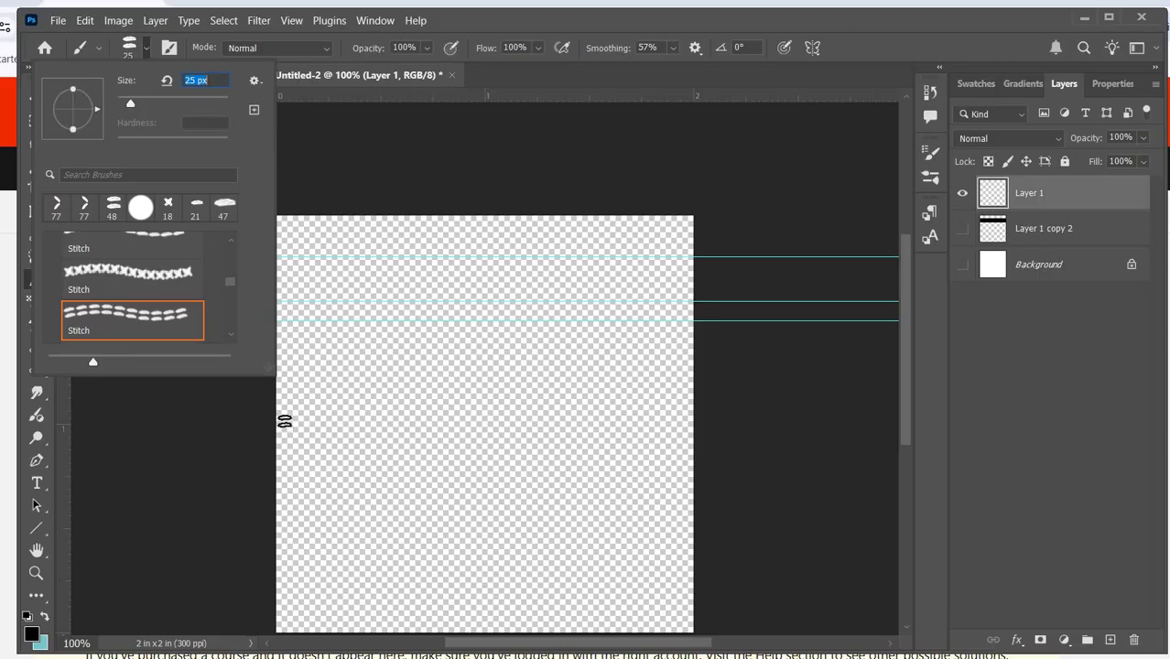
pyautogui.click(285, 421)
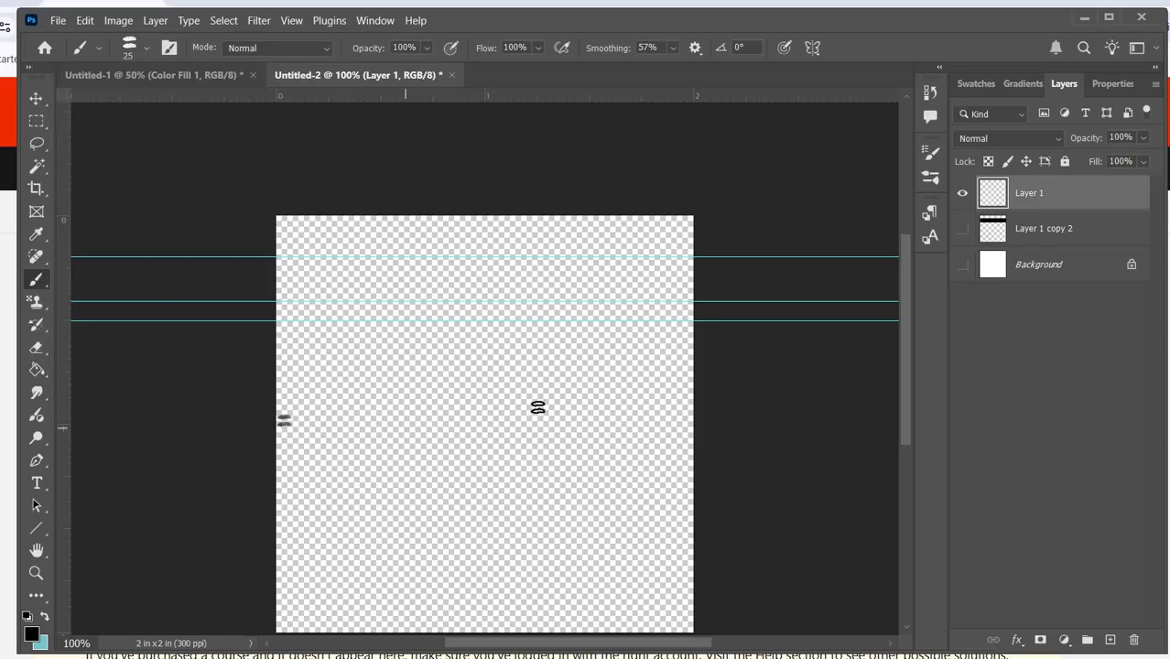
pyautogui.keyDown('shift'); pyautogui.click(678, 418); pyautogui.keyUp('shift')
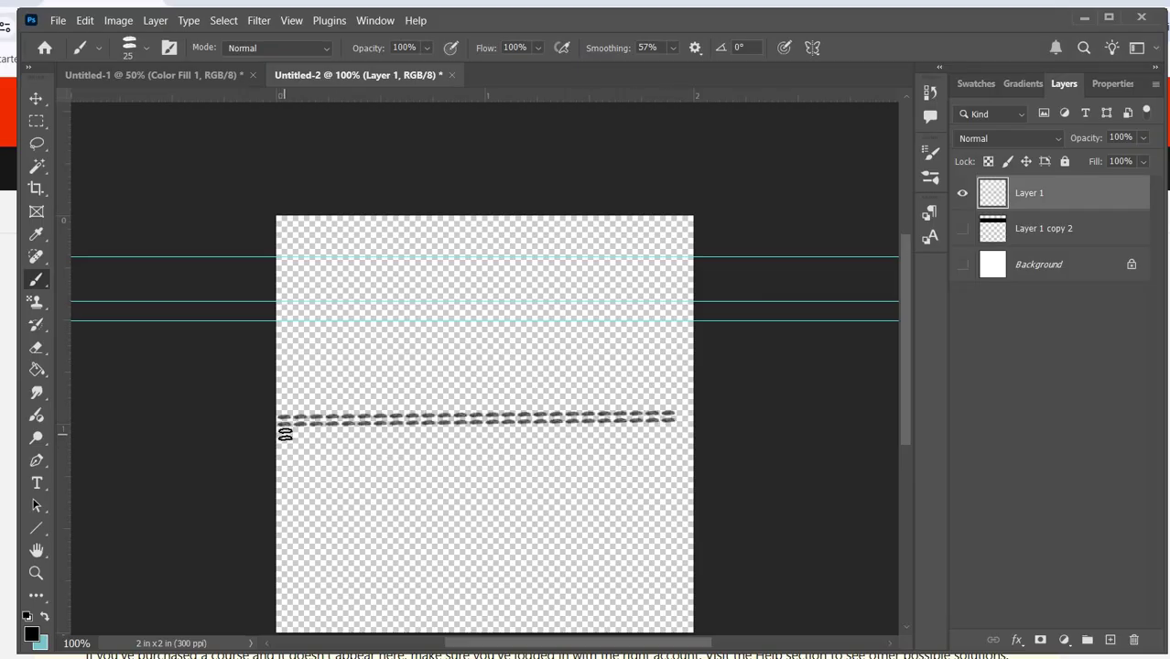
# Paint two more straight double stitch rows, one below and one above the existing row, to form a stacked block of stitches.
pyautogui.keyDown('shift'); pyautogui.click(284, 435); pyautogui.keyUp('shift')
pyautogui.hotkey('ctrl', 'z')
pyautogui.keyDown('shift'); pyautogui.click(671, 435); pyautogui.keyUp('shift')
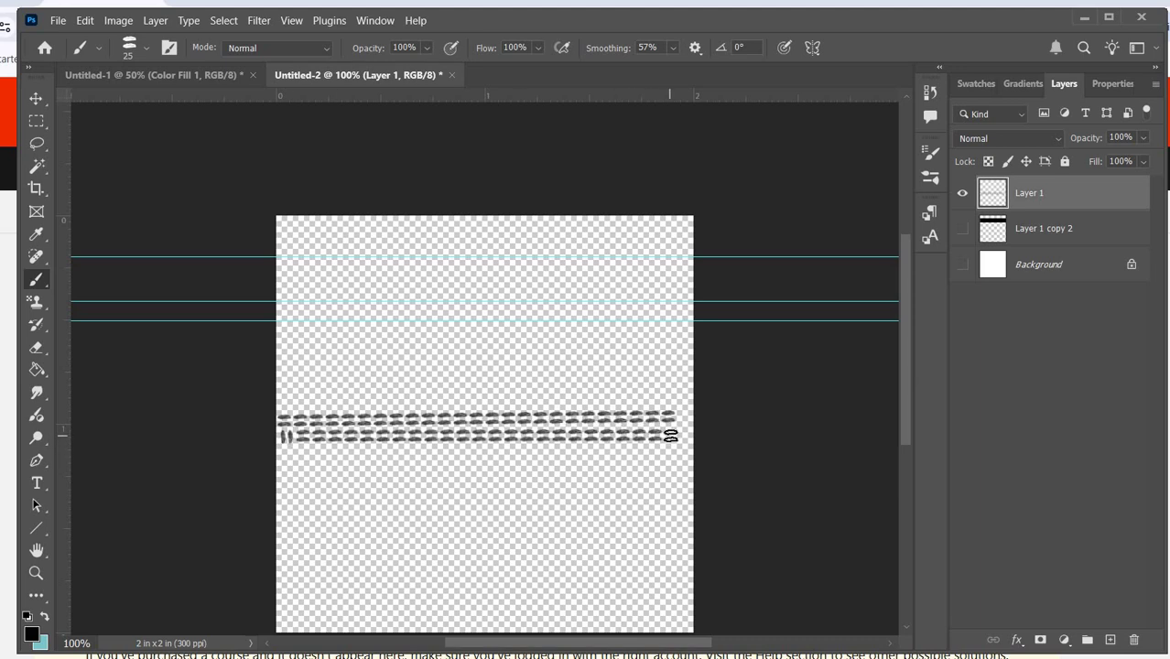
pyautogui.hotkey('ctrl', 'z')
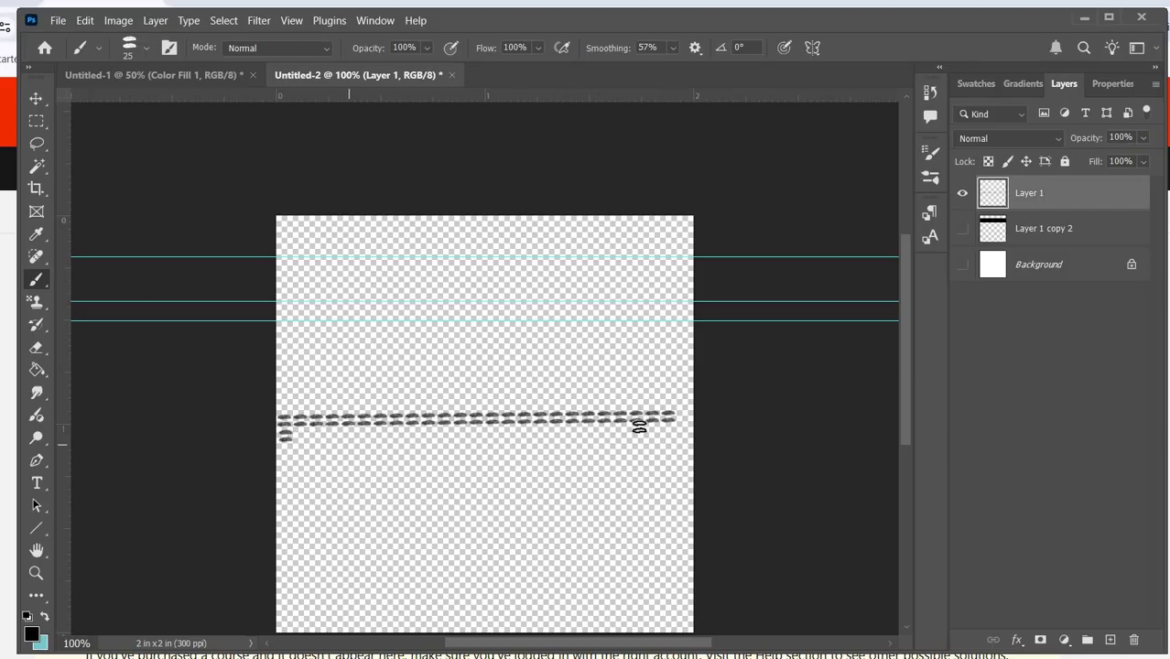
pyautogui.keyDown('shift'); pyautogui.click(670, 435); pyautogui.keyUp('shift')
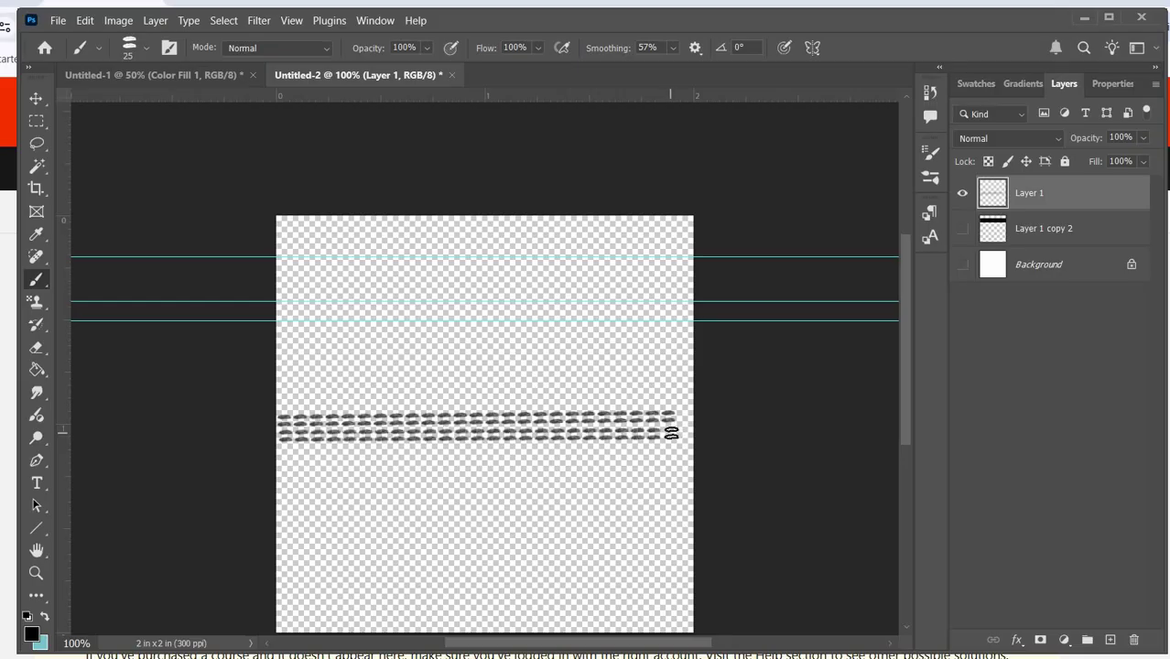
pyautogui.keyDown('shift'); pyautogui.click(283, 406); pyautogui.keyUp('shift')
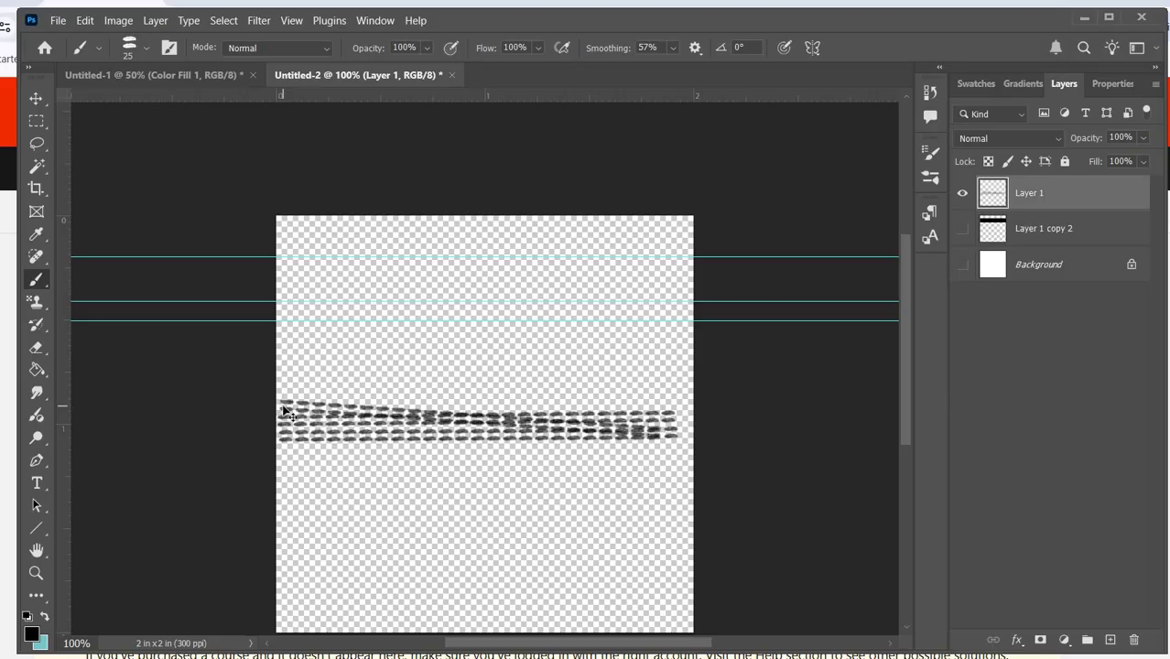
pyautogui.hotkey('ctrl', 'z')
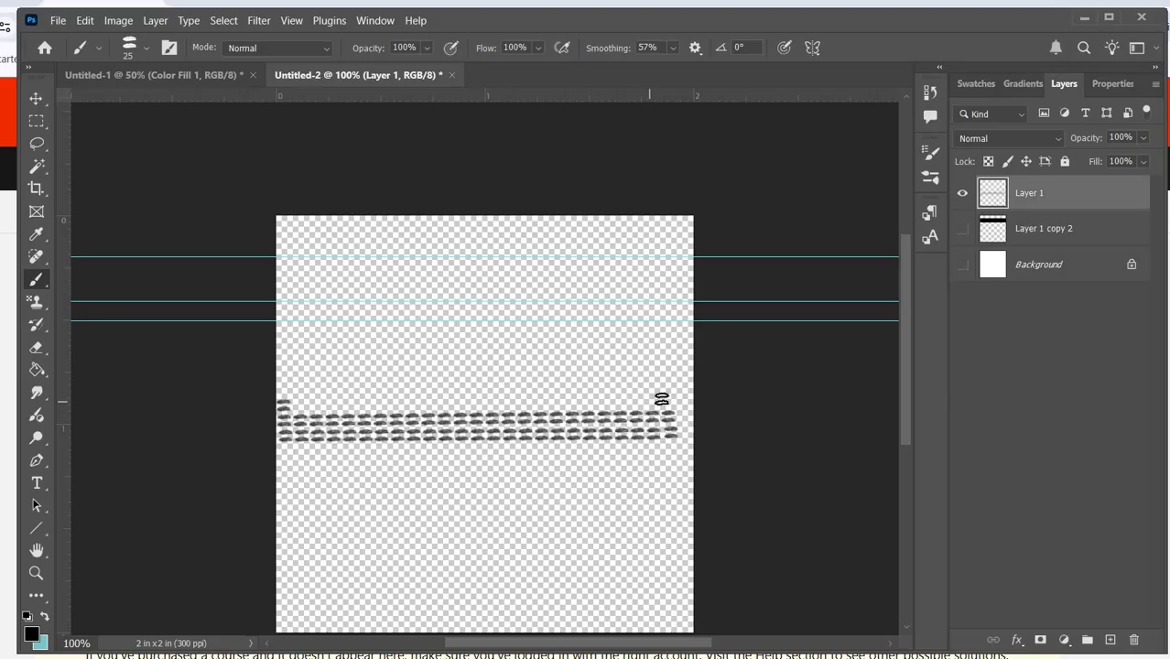
pyautogui.keyDown('shift'); pyautogui.click(666, 400); pyautogui.keyUp('shift')
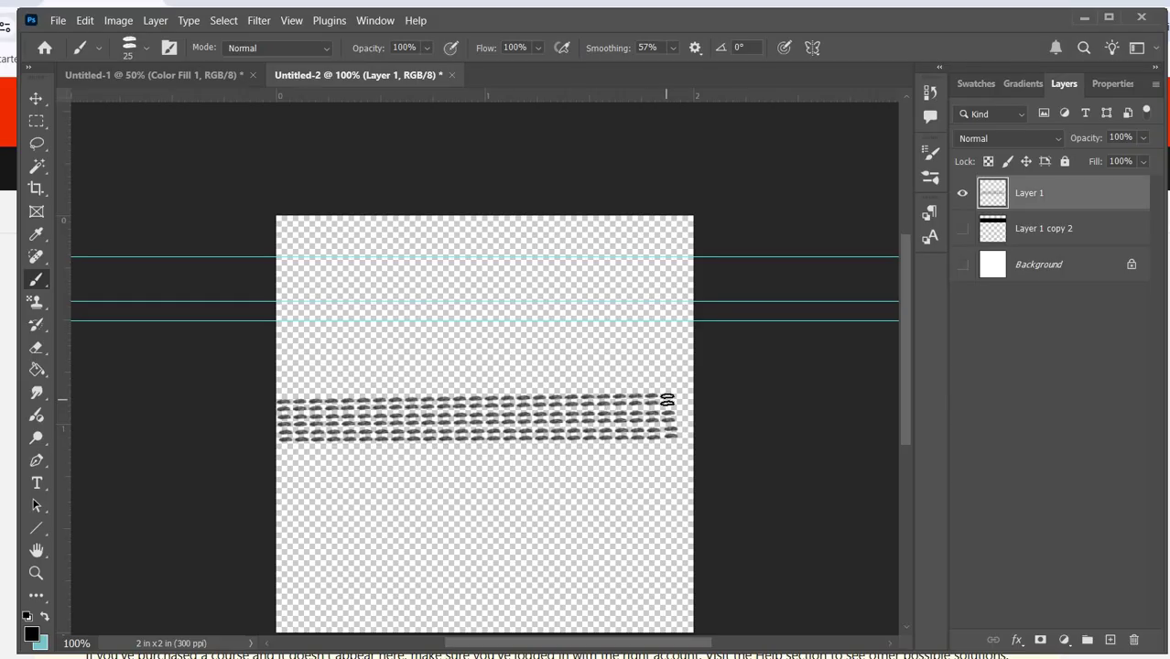
pyautogui.scroll(1, 568, 439)
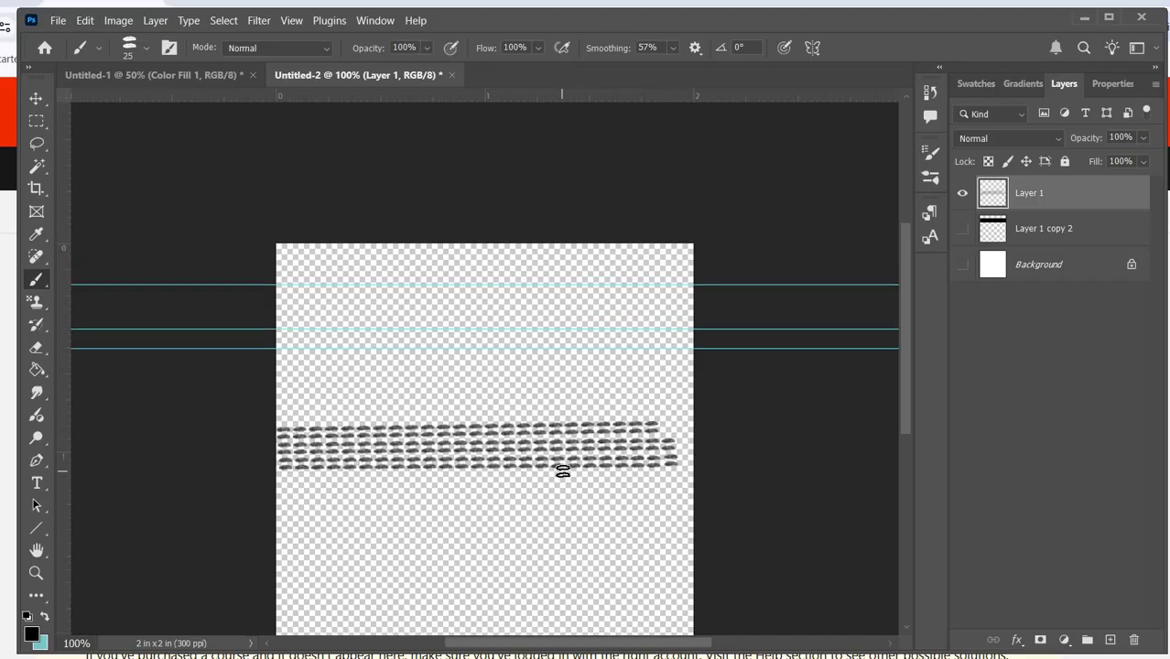
pyautogui.scroll(-1, 560, 467)
pyautogui.hotkey('ctrl', '+')
pyautogui.hotkey('ctrl', '+')
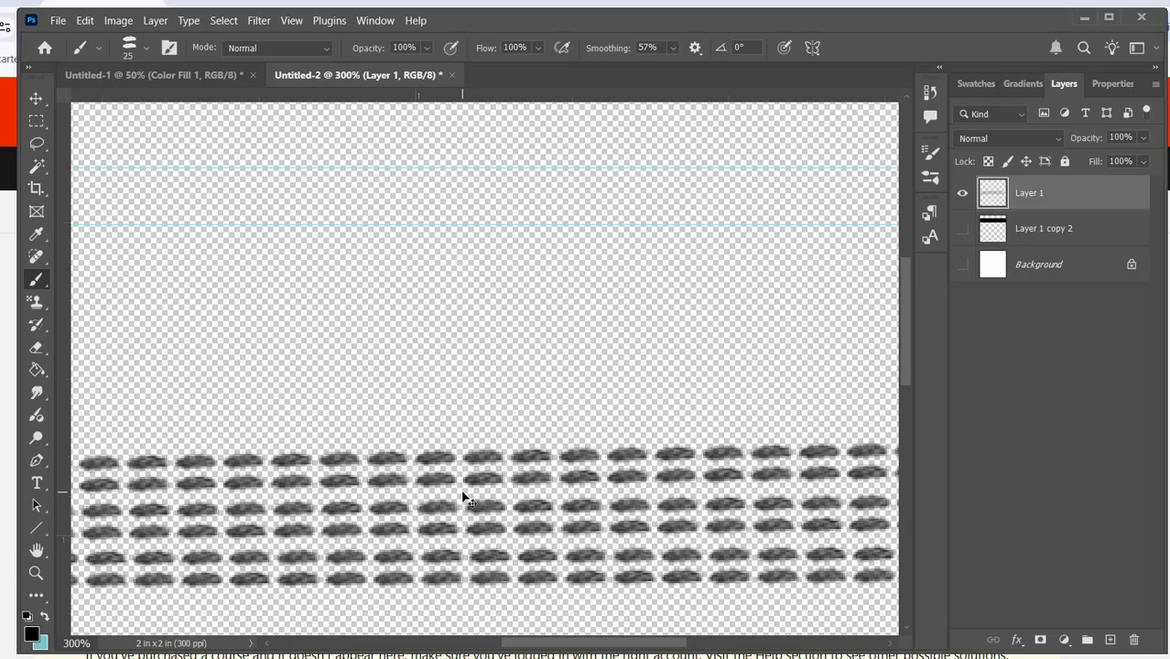
pyautogui.hotkey('ctrl', '-')
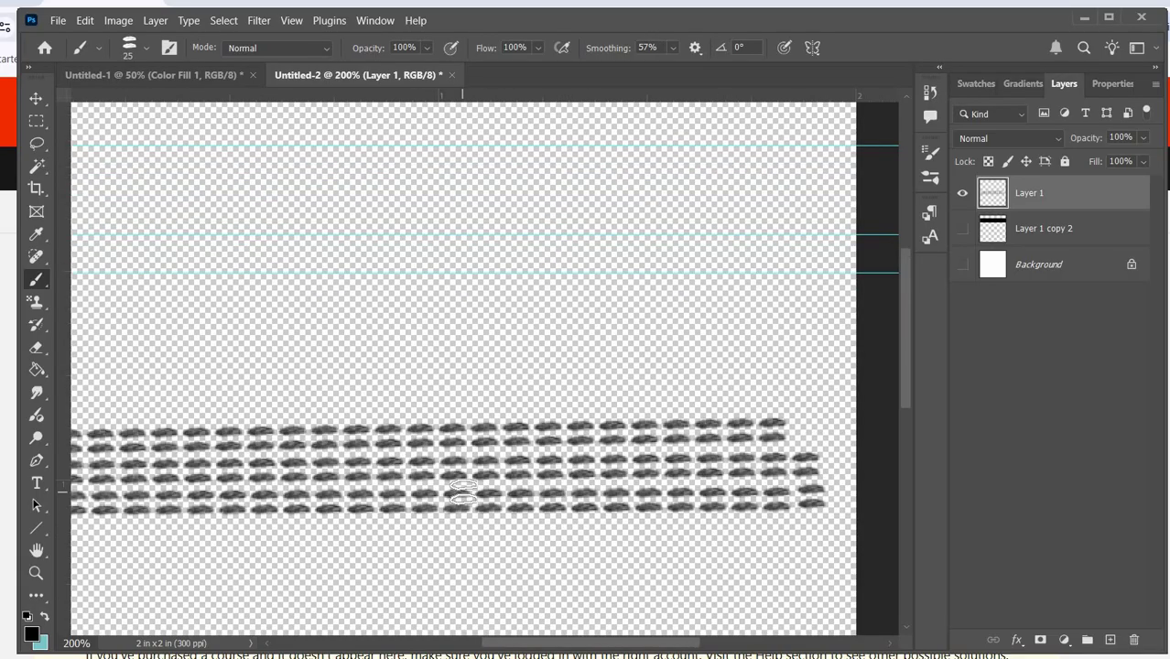
# Clear Layer 1 by undoing every painted stitch row, along with a trial horizontal guide placed across the top row.
pyautogui.click(36, 121)
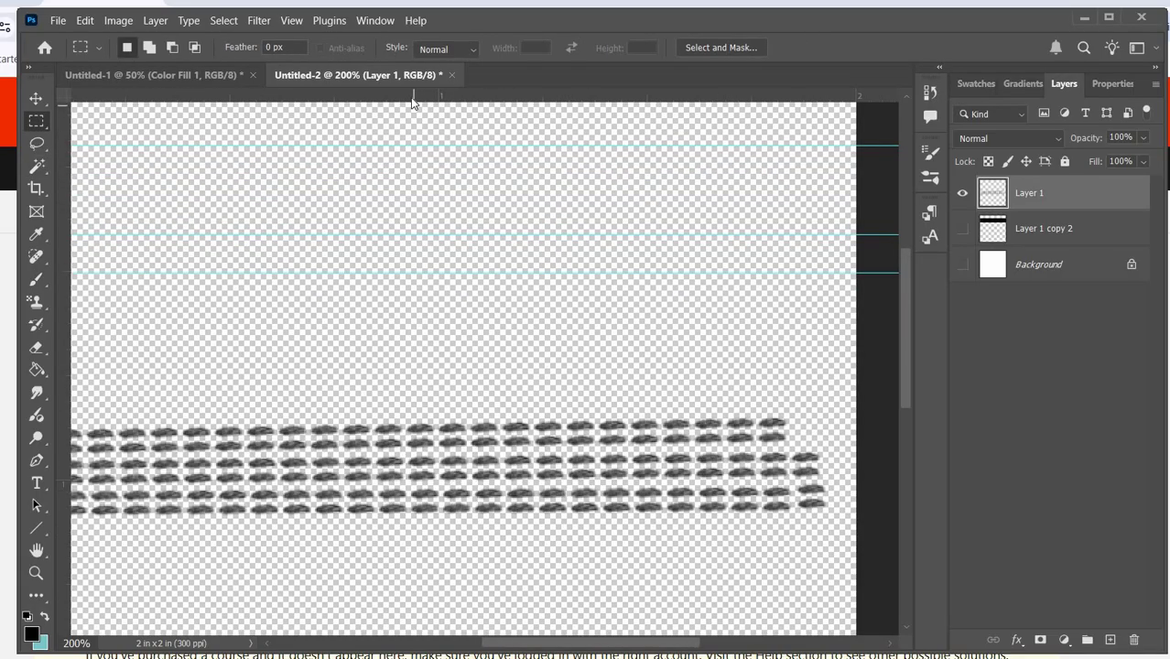
pyautogui.moveTo(417, 277); pyautogui.dragTo(431, 438)
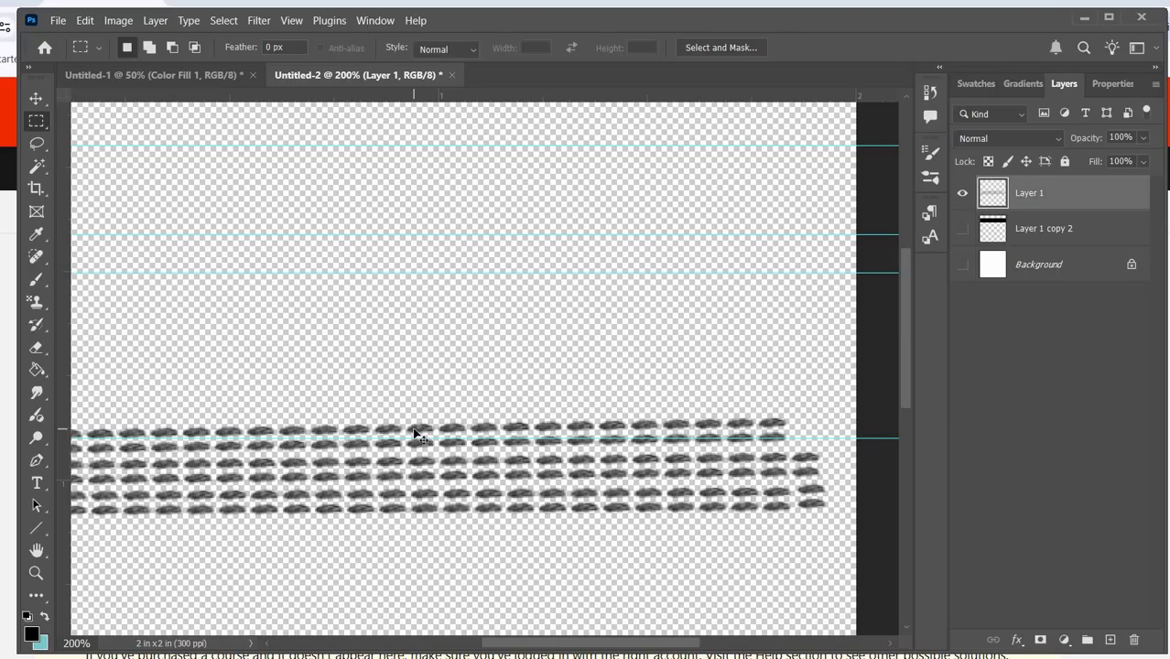
pyautogui.hotkey('ctrl', 'z')
pyautogui.hotkey('ctrl', 'z')
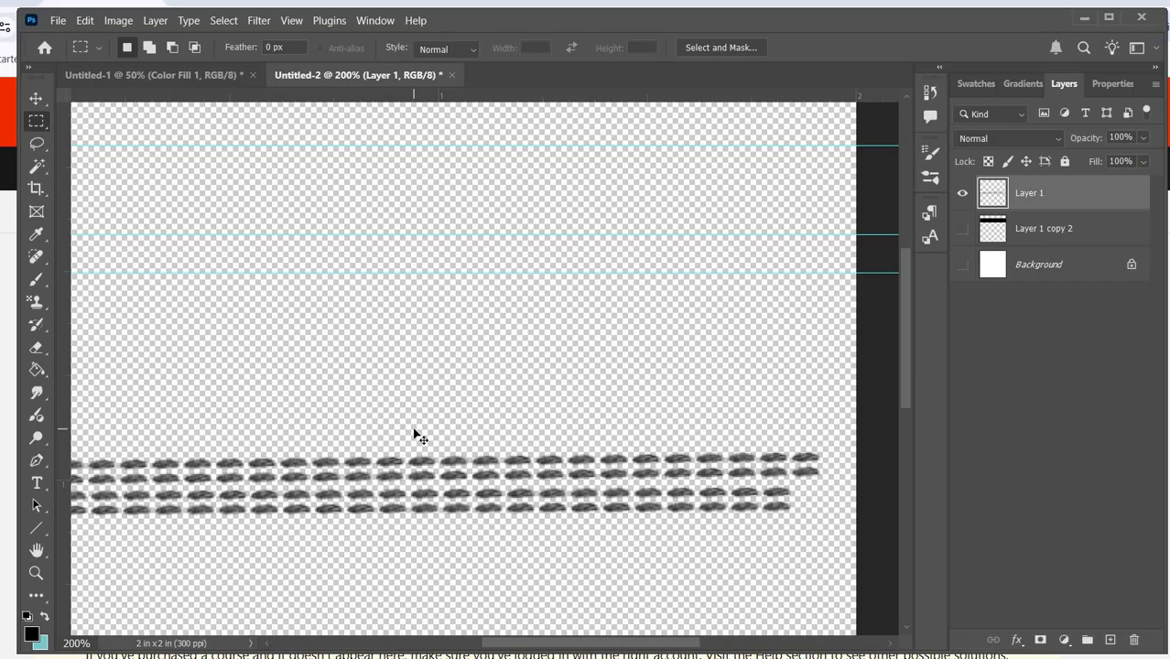
pyautogui.hotkey('ctrl', 'z')
pyautogui.hotkey('ctrl', 'z')
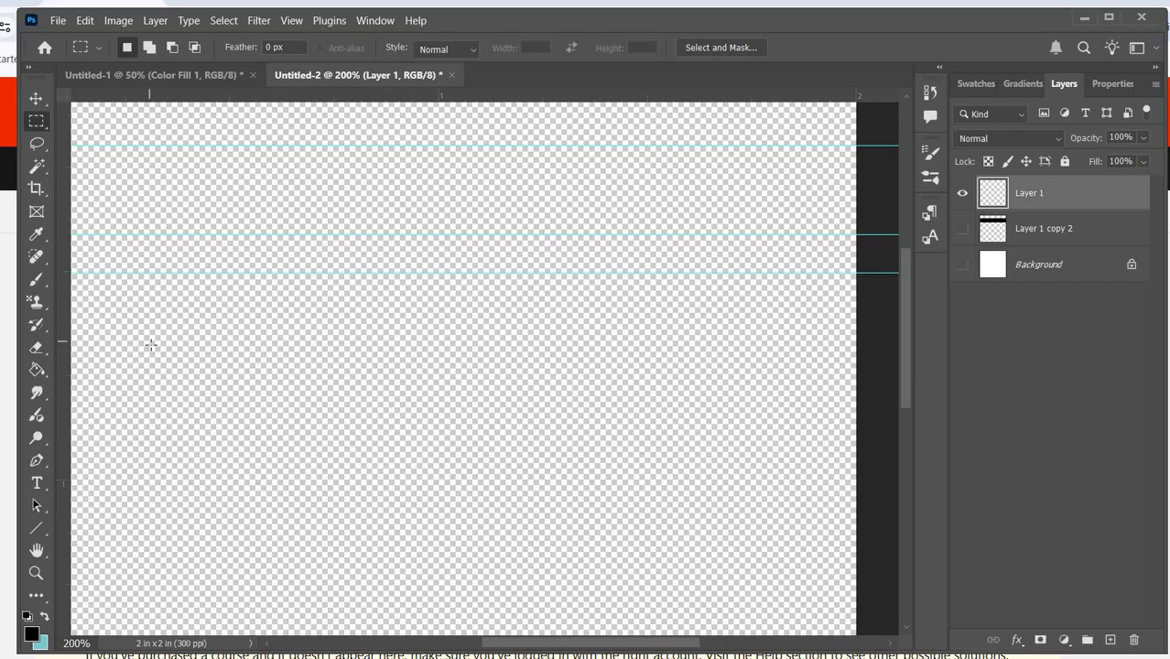
# With the 25 px Stitch brush, paint three straight double stitch rows stacked closely below each other on Layer 1.
pyautogui.click(40, 280)
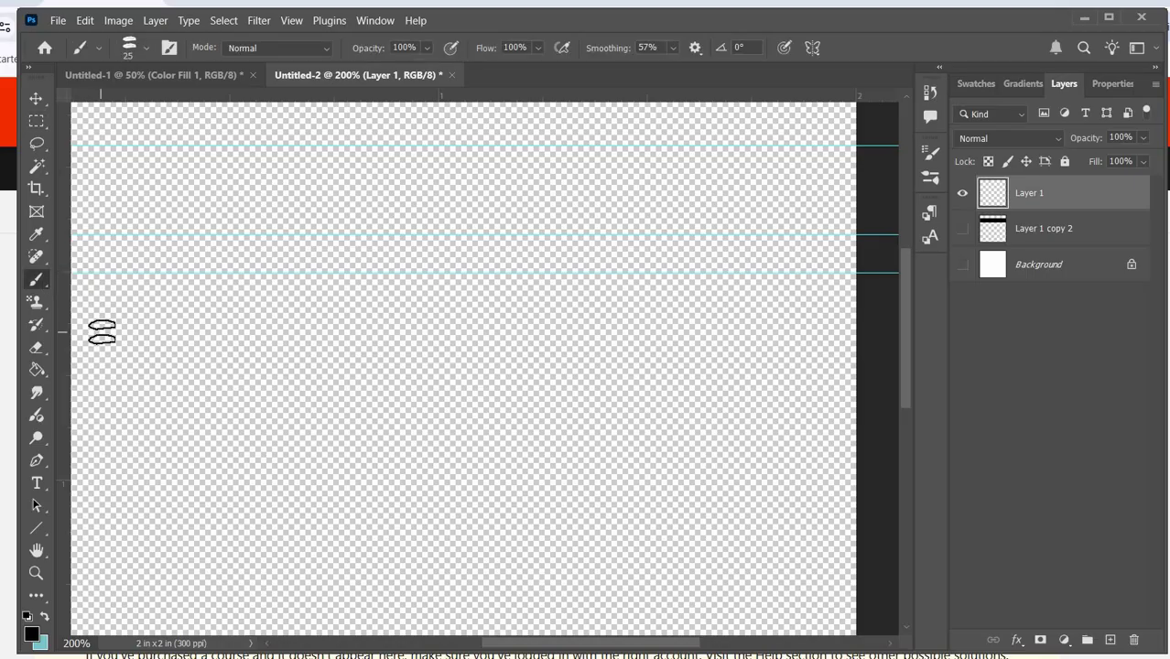
pyautogui.click(101, 331)
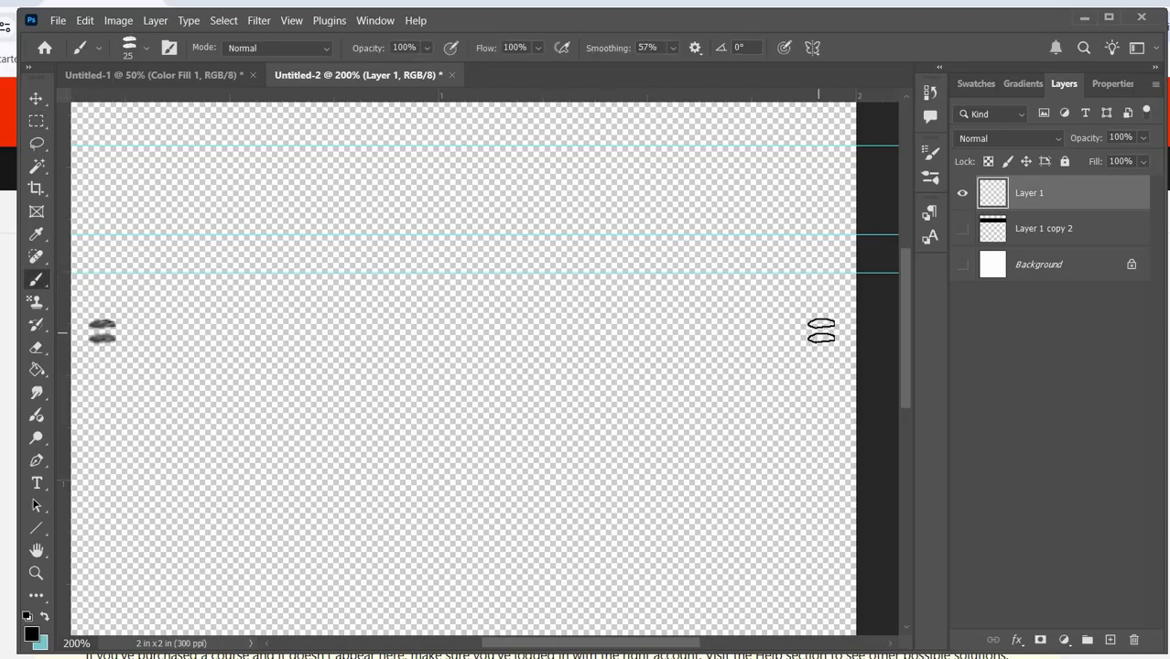
pyautogui.keyDown('shift'); pyautogui.click(821, 331); pyautogui.keyUp('shift')
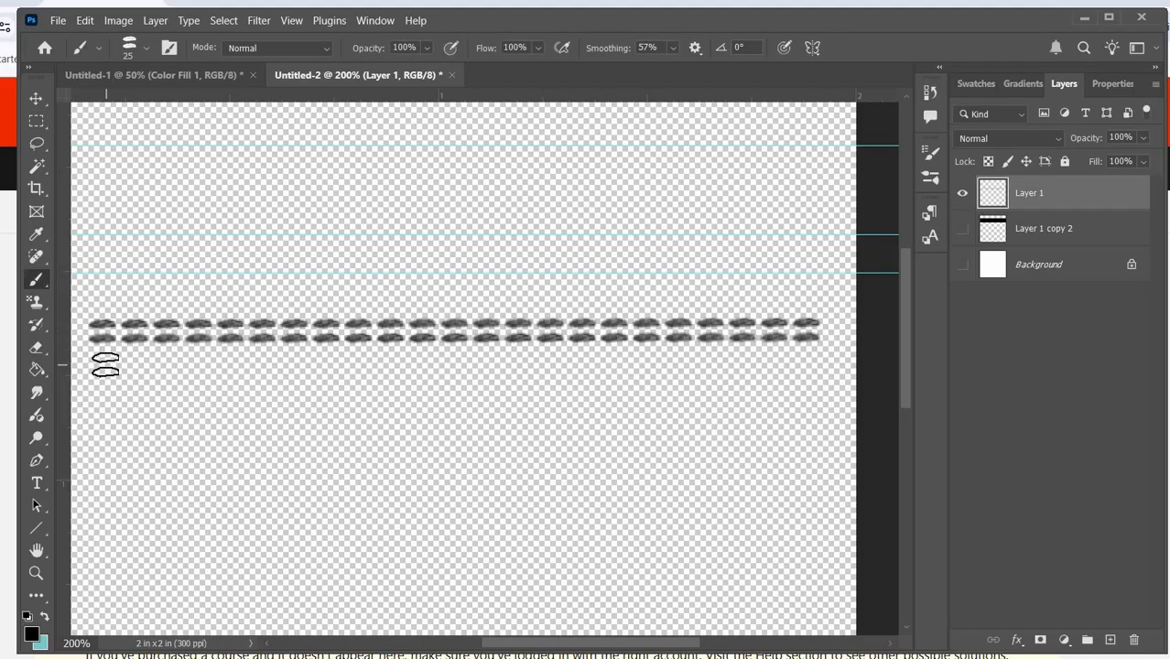
pyautogui.click(101, 361)
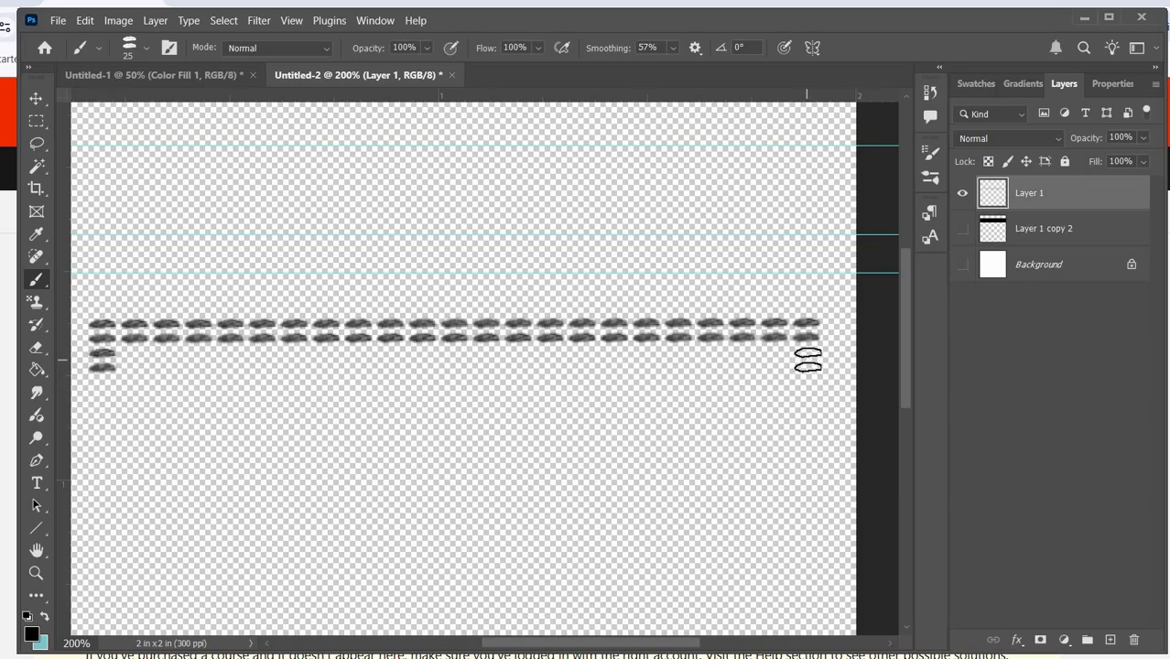
pyautogui.keyDown('shift'); pyautogui.click(808, 361); pyautogui.keyUp('shift')
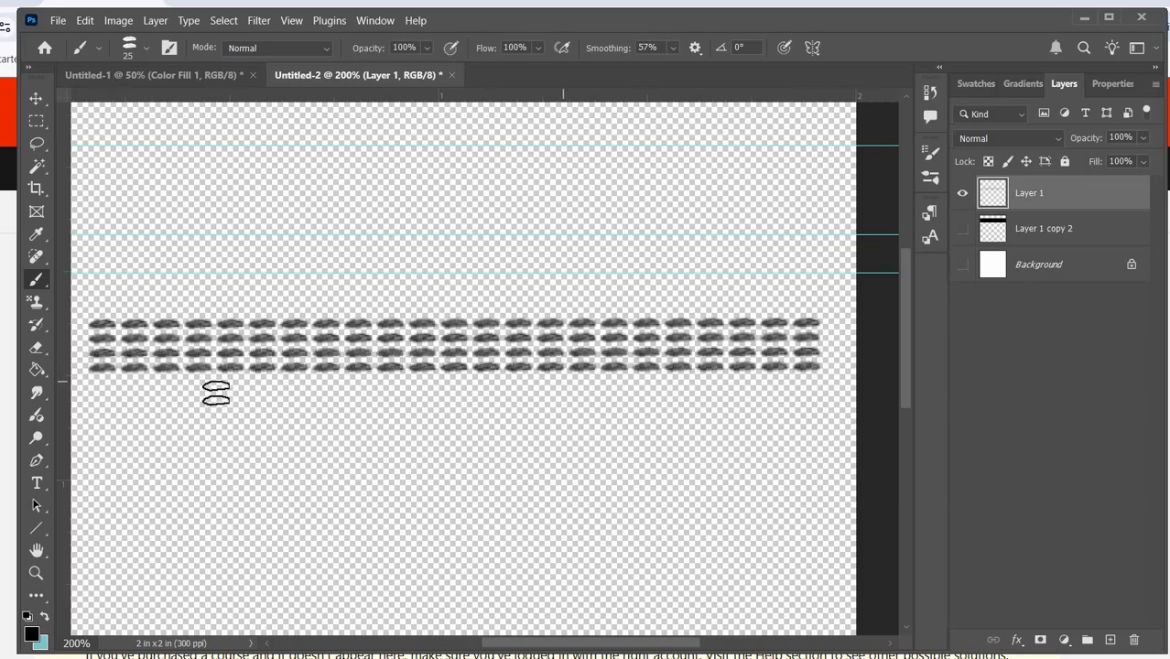
pyautogui.click(102, 389)
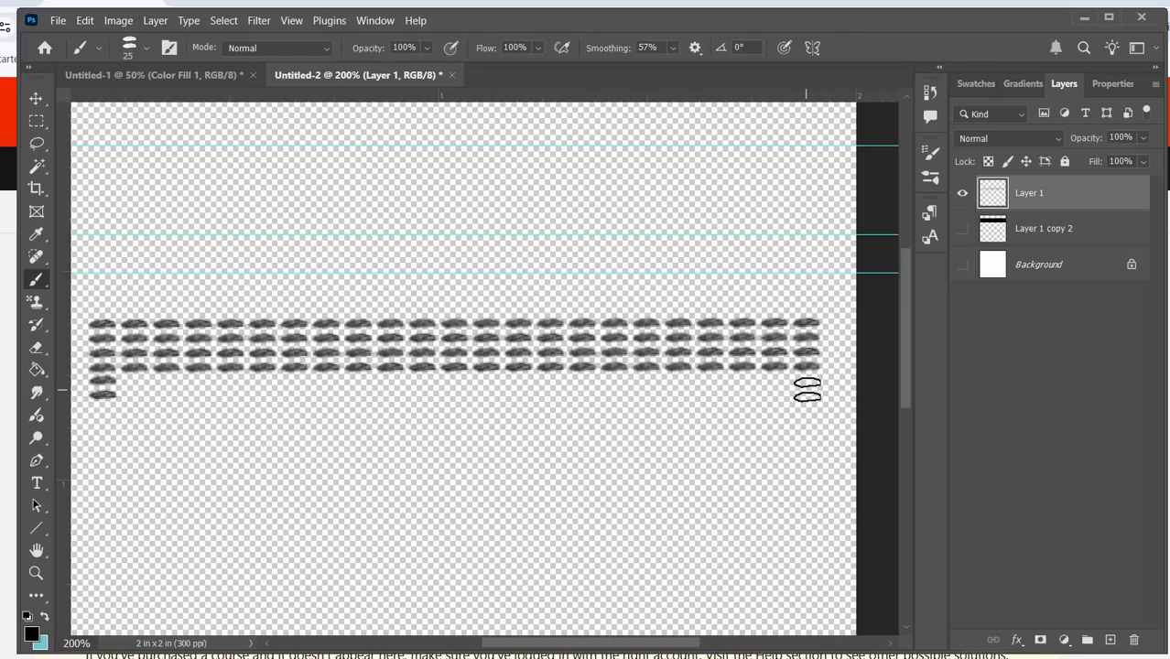
pyautogui.keyDown('shift'); pyautogui.click(806, 390); pyautogui.keyUp('shift')
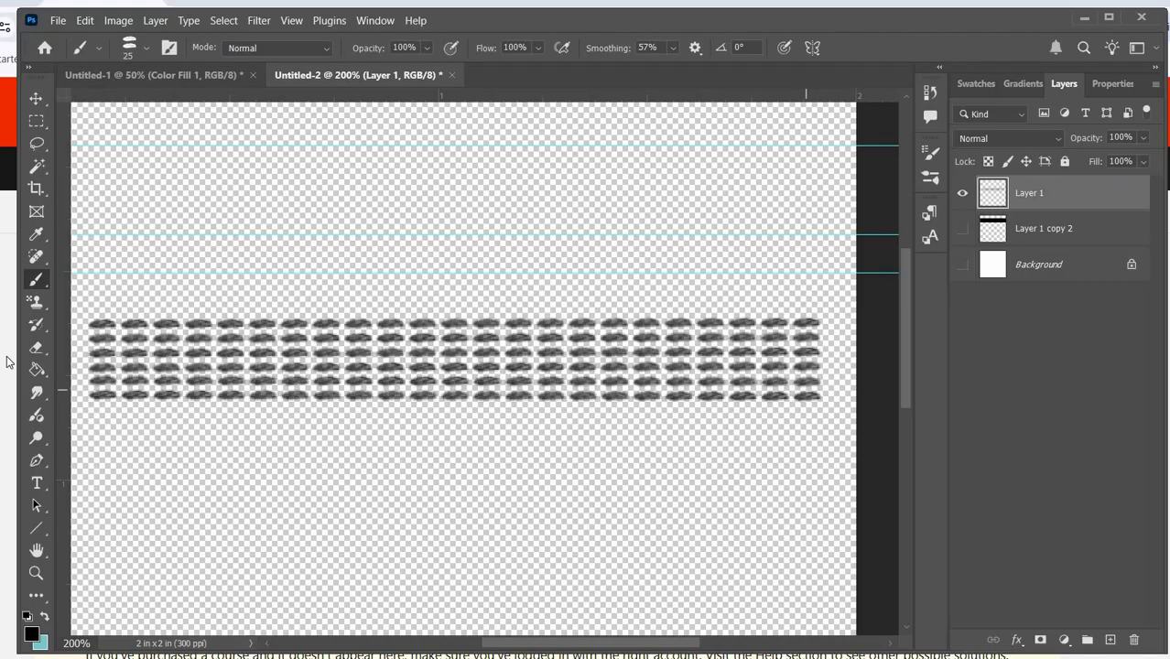
# Select a repeat tile eight stitches wide and five rows high with the Rectangular Marquee and define it as a pattern with the default name.
pyautogui.click(36, 121)
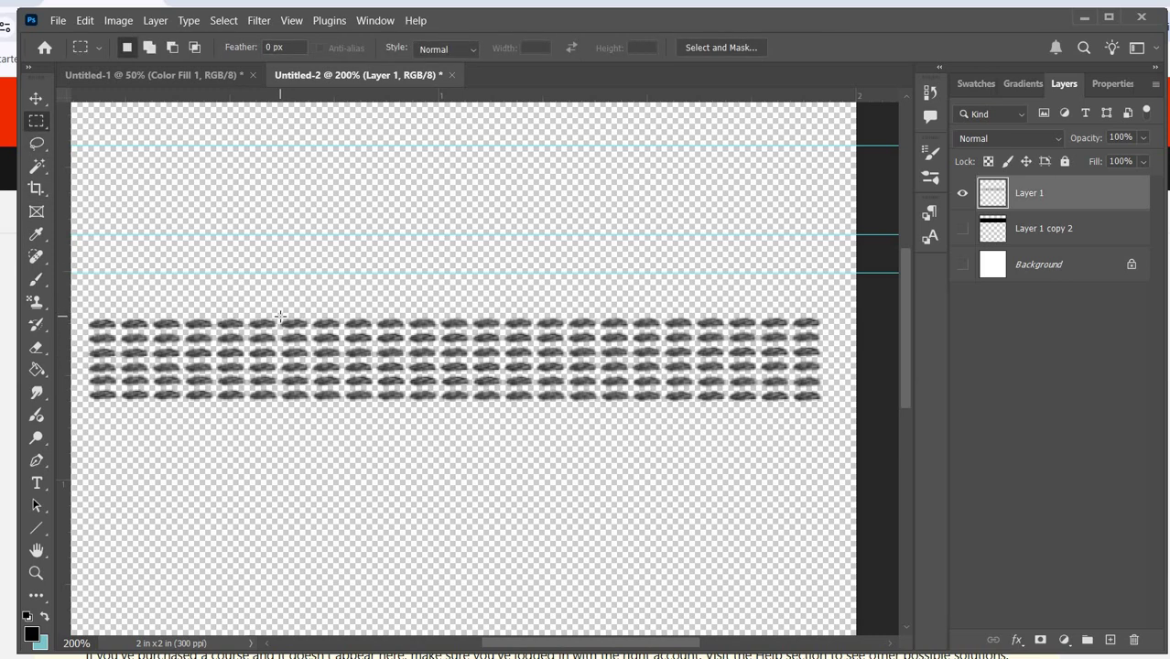
pyautogui.moveTo(281, 317)
pyautogui.mouseDown()
pyautogui.moveTo(312, 346)
pyautogui.moveTo(538, 386)
pyautogui.mouseUp()
pyautogui.moveTo(536, 390); pyautogui.dragTo(538, 390)
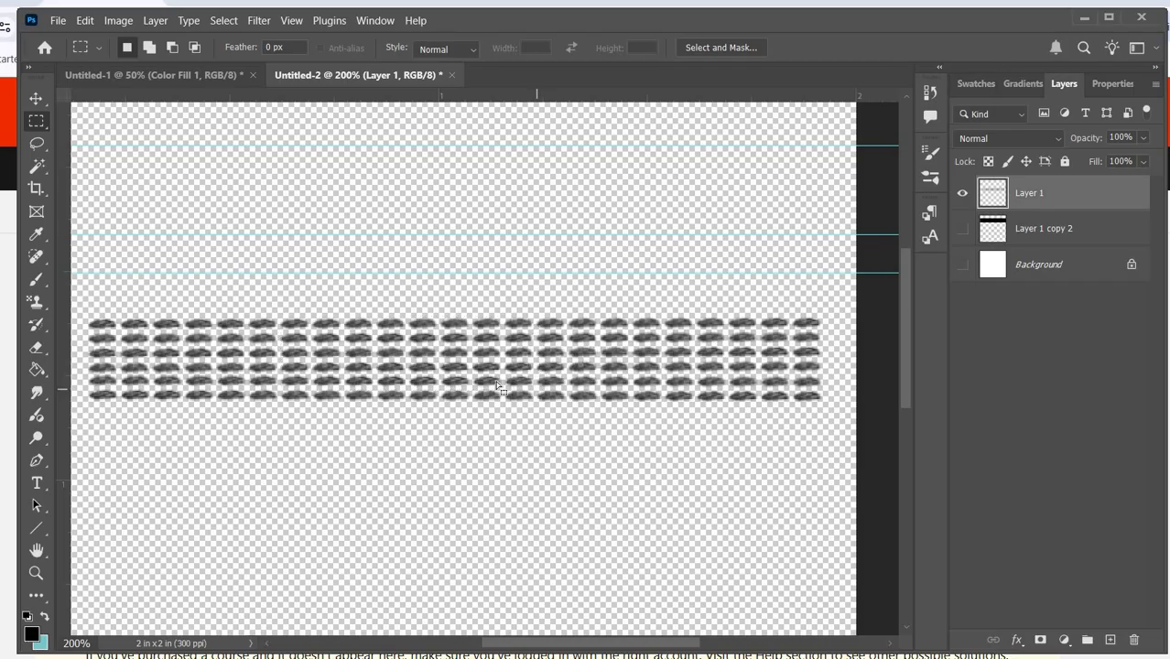
pyautogui.click(95, 20)
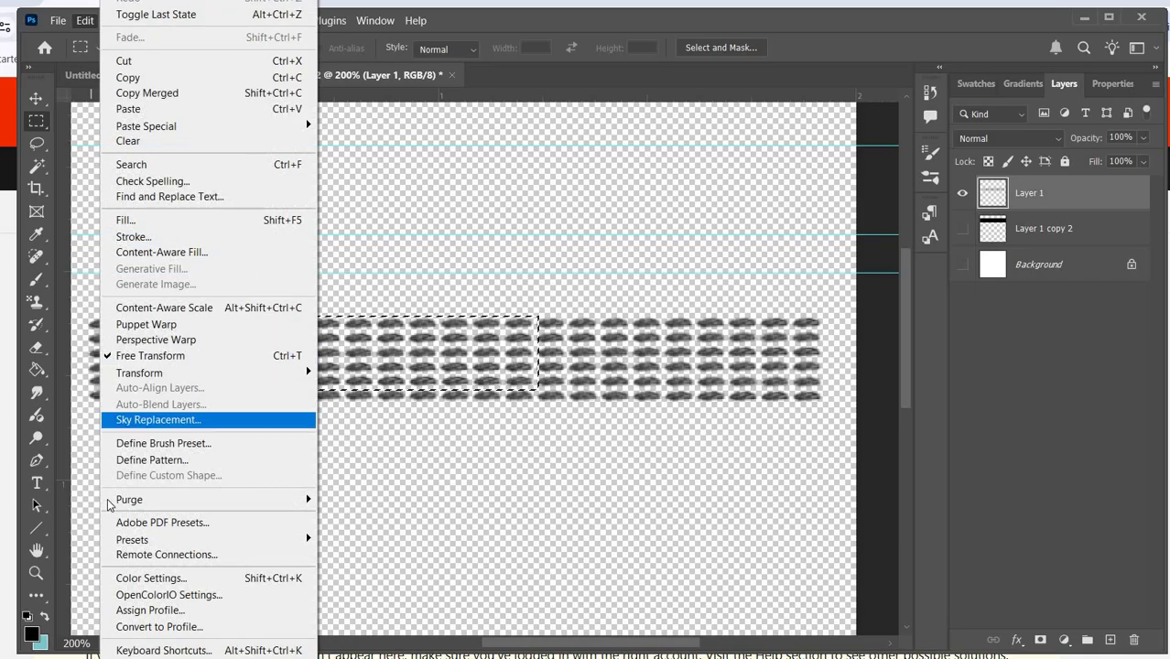
pyautogui.click(133, 460)
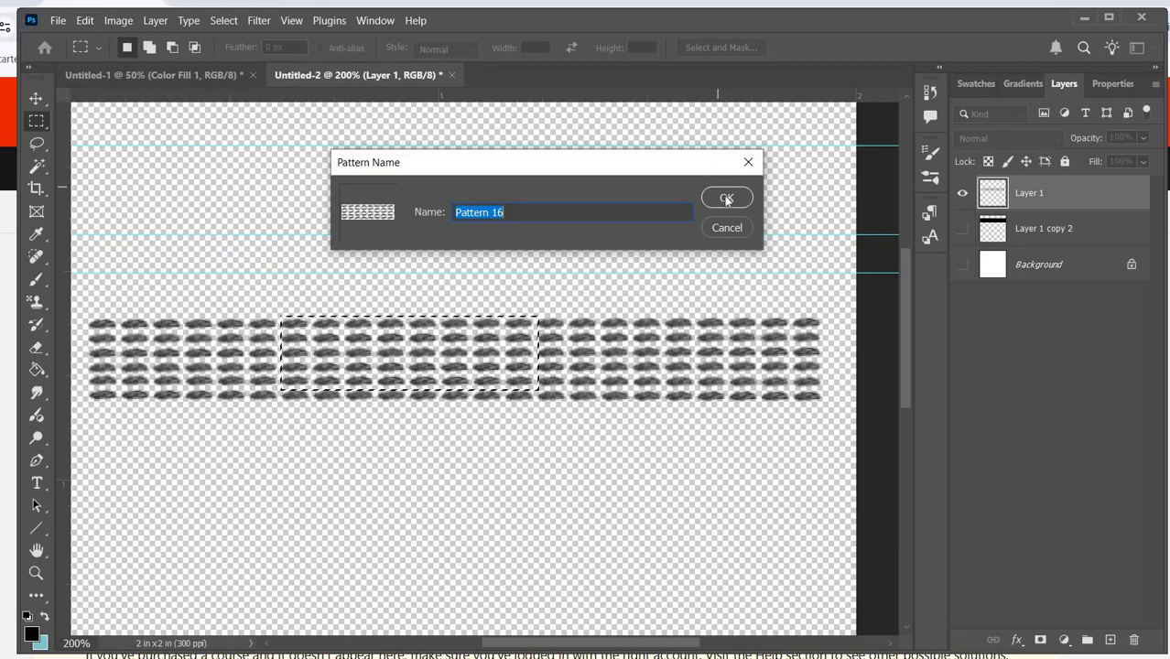
pyautogui.click(722, 196)
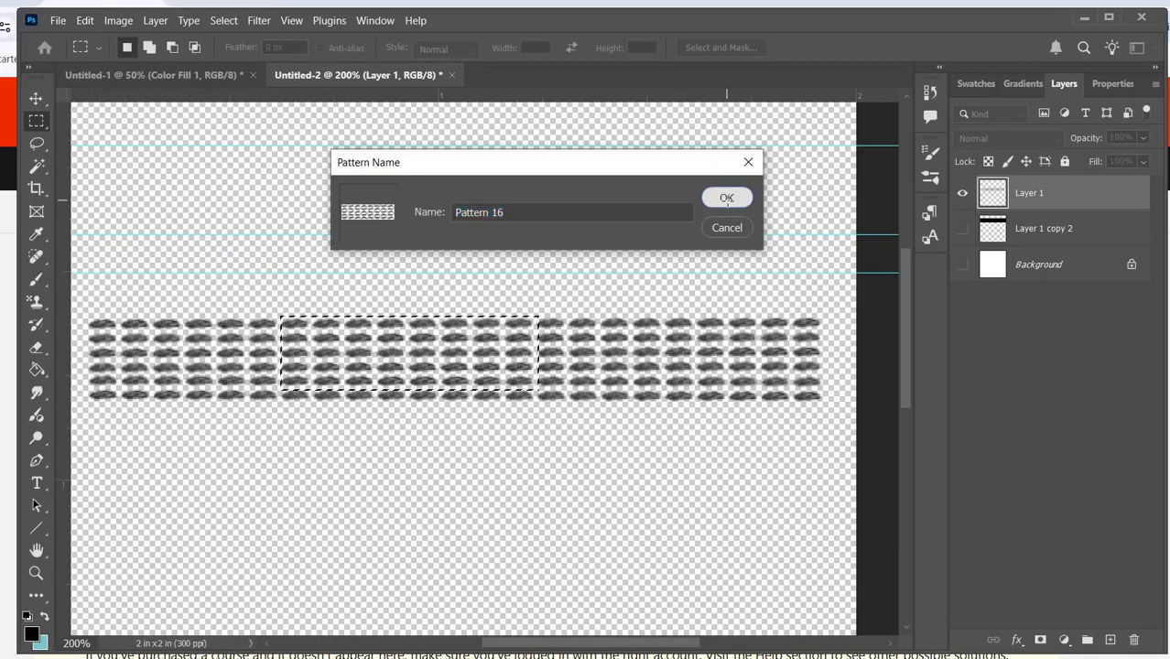
# In Untitled-1, load the pngegg (3) copy damask as a selection, add a new layer above it, and hide pngegg (3) copy.
pyautogui.click(211, 69)
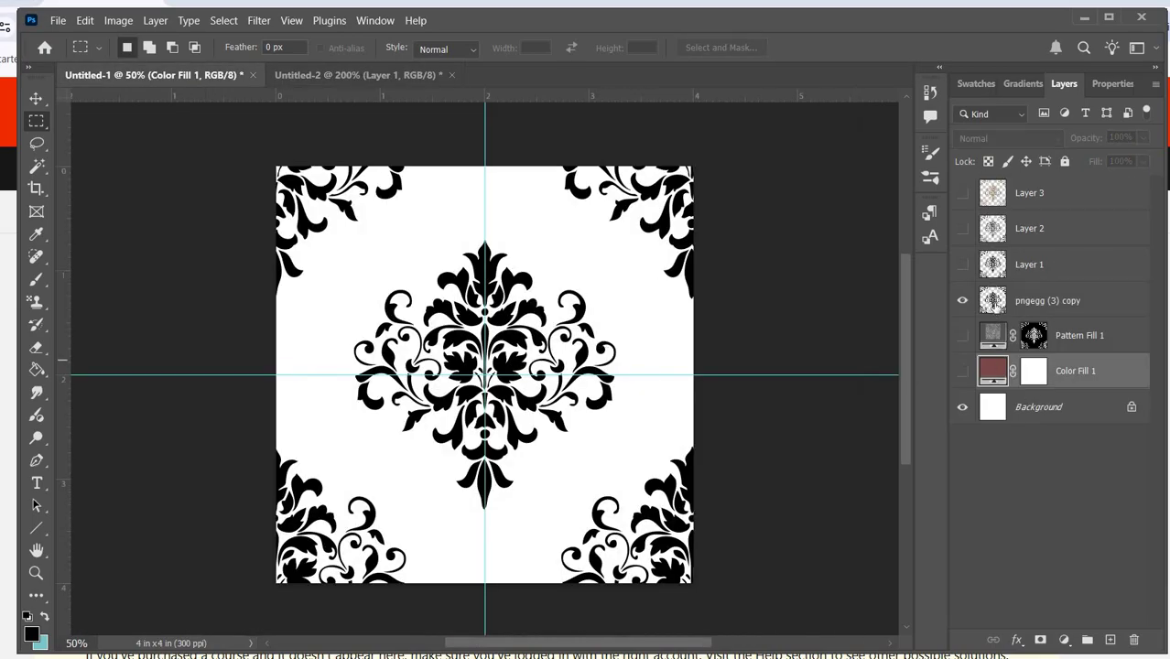
pyautogui.keyDown('shift'); pyautogui.click(992, 301); pyautogui.keyUp('shift')
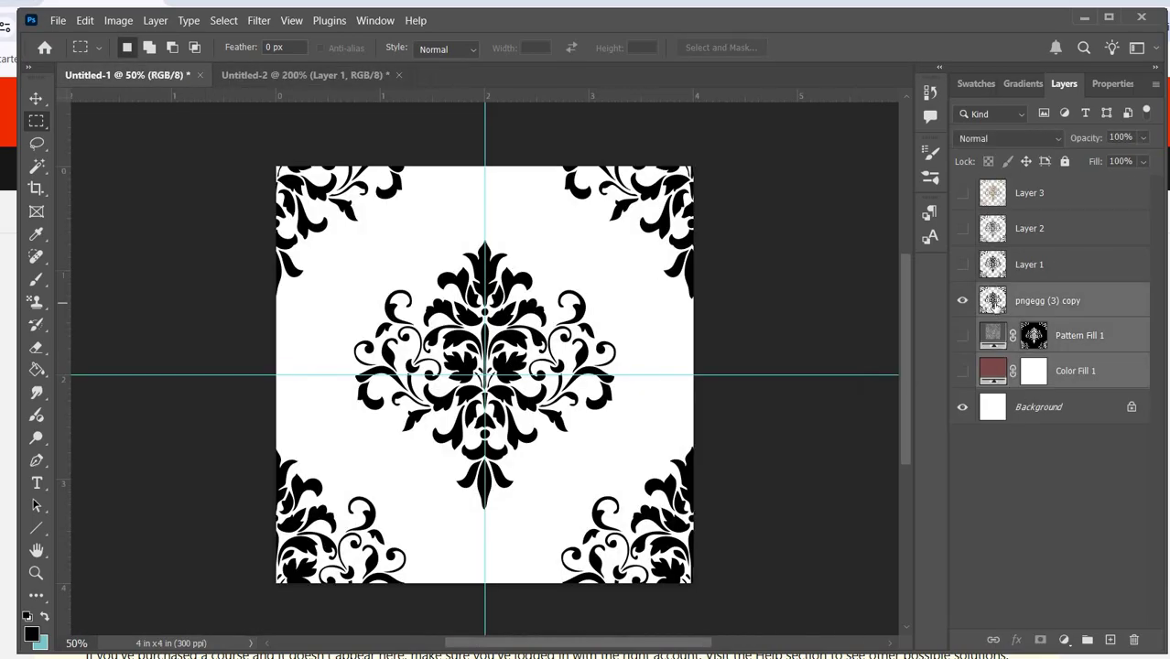
pyautogui.click(993, 303)
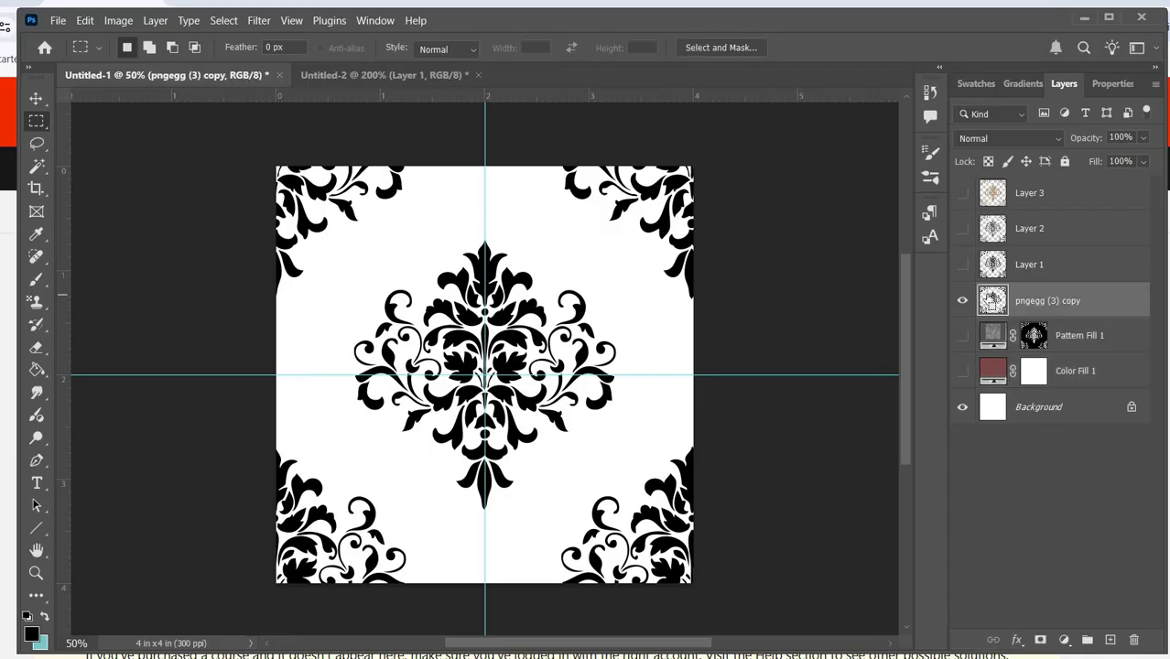
pyautogui.keyDown('ctrl'); pyautogui.click(994, 302); pyautogui.keyUp('ctrl')
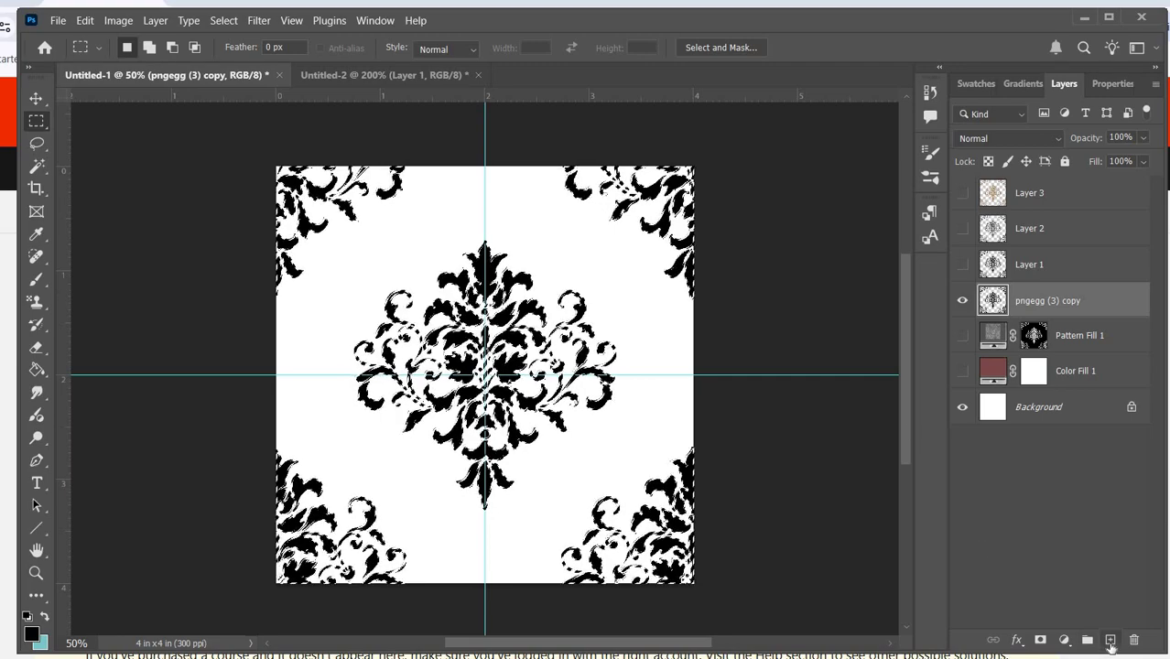
pyautogui.click(1109, 640)
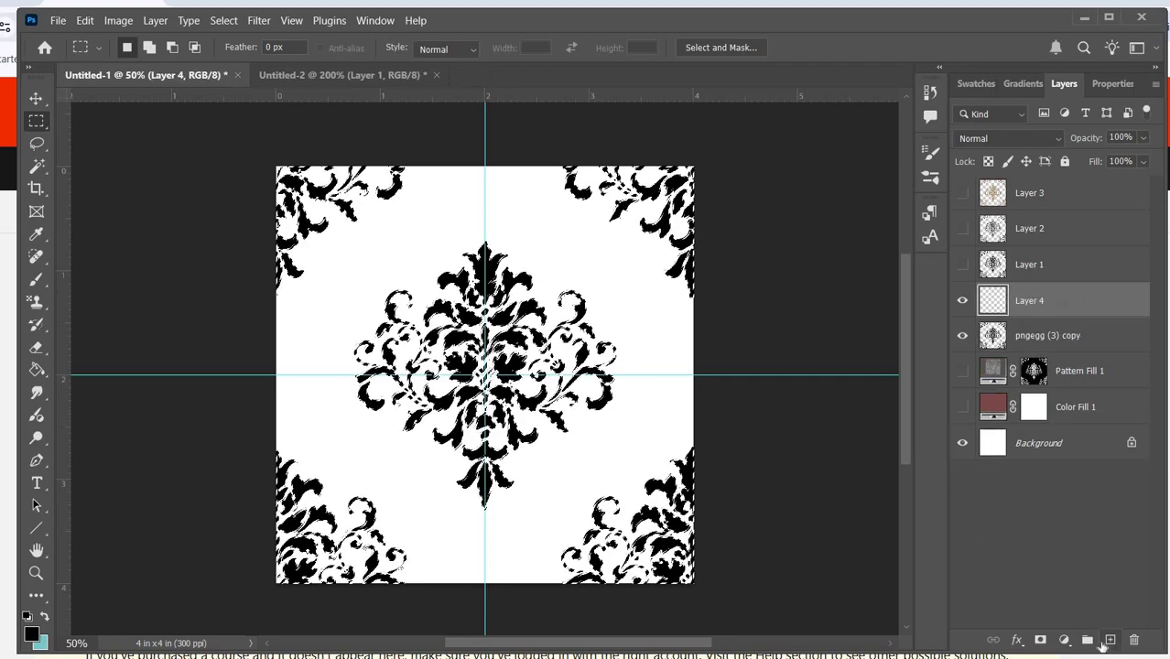
pyautogui.click(962, 338)
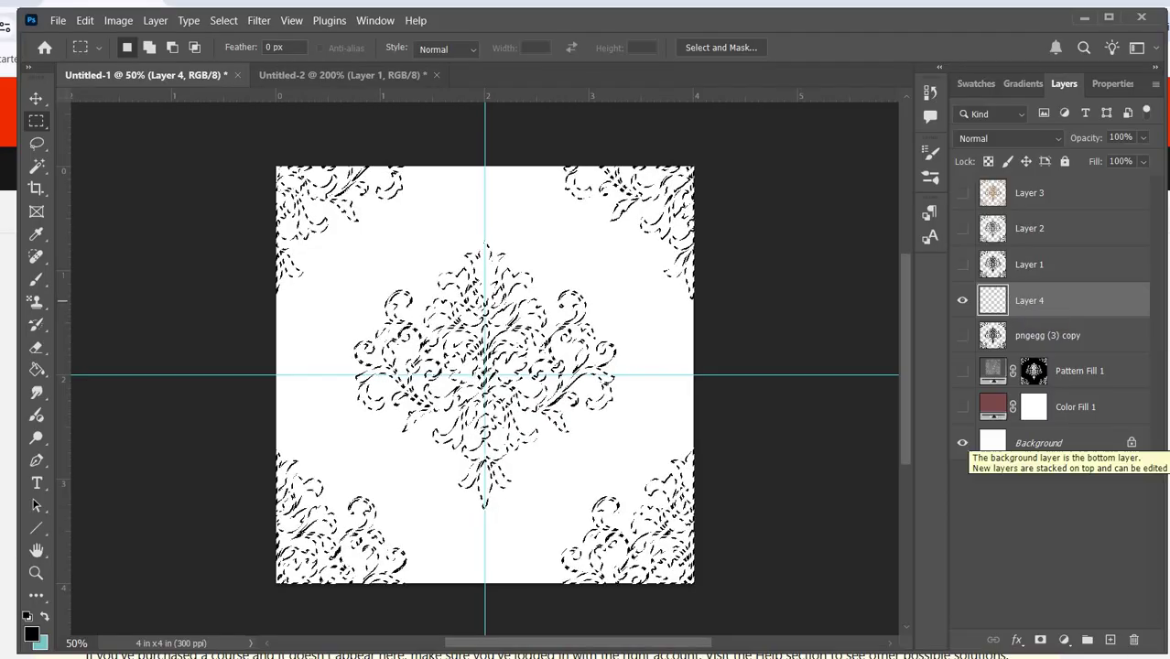
# Add a pattern fill layer within the damask selection, using the newly defined stitch-row pattern.
pyautogui.click(1064, 640)
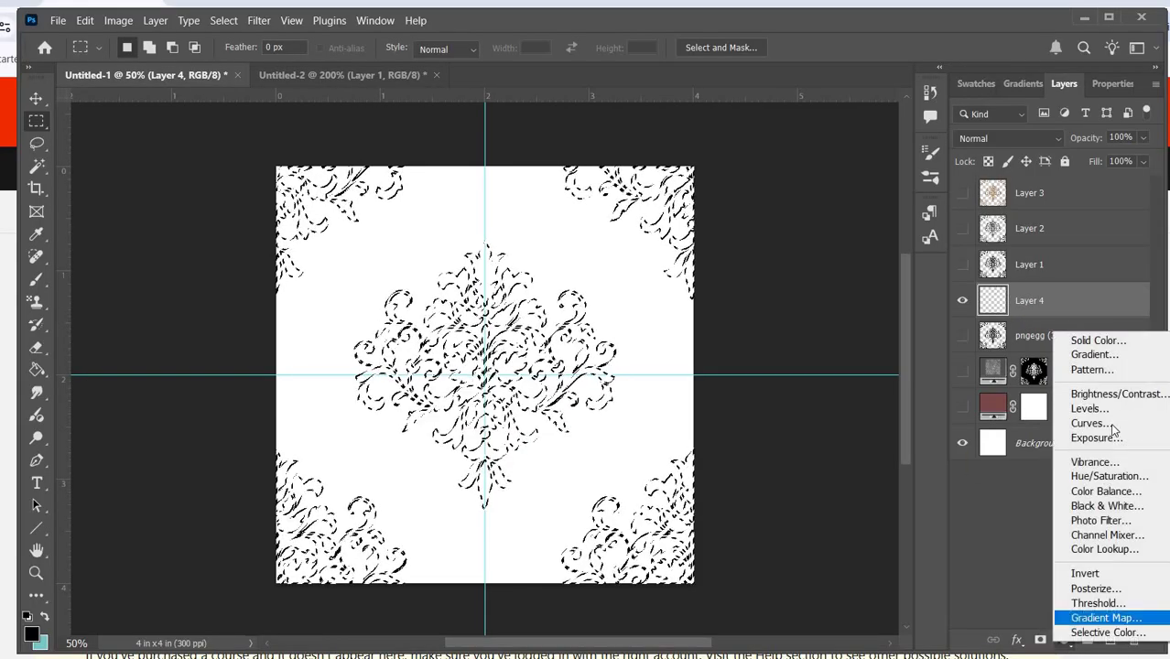
pyautogui.click(1109, 371)
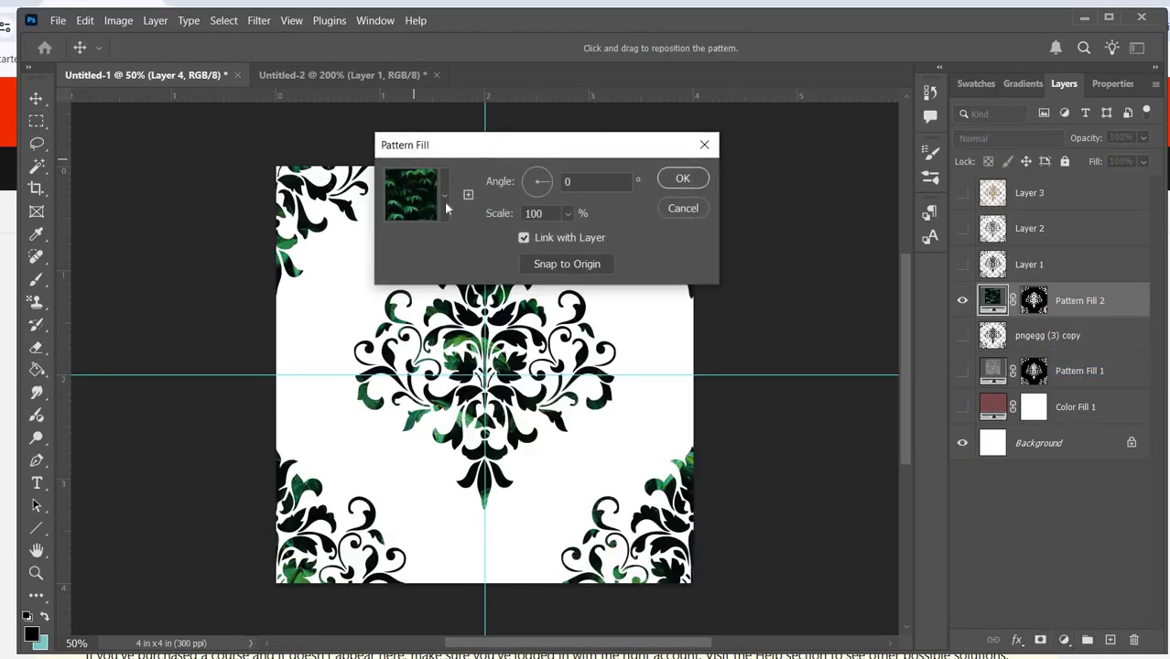
pyautogui.click(444, 200)
pyautogui.scroll(-5, 454, 313)
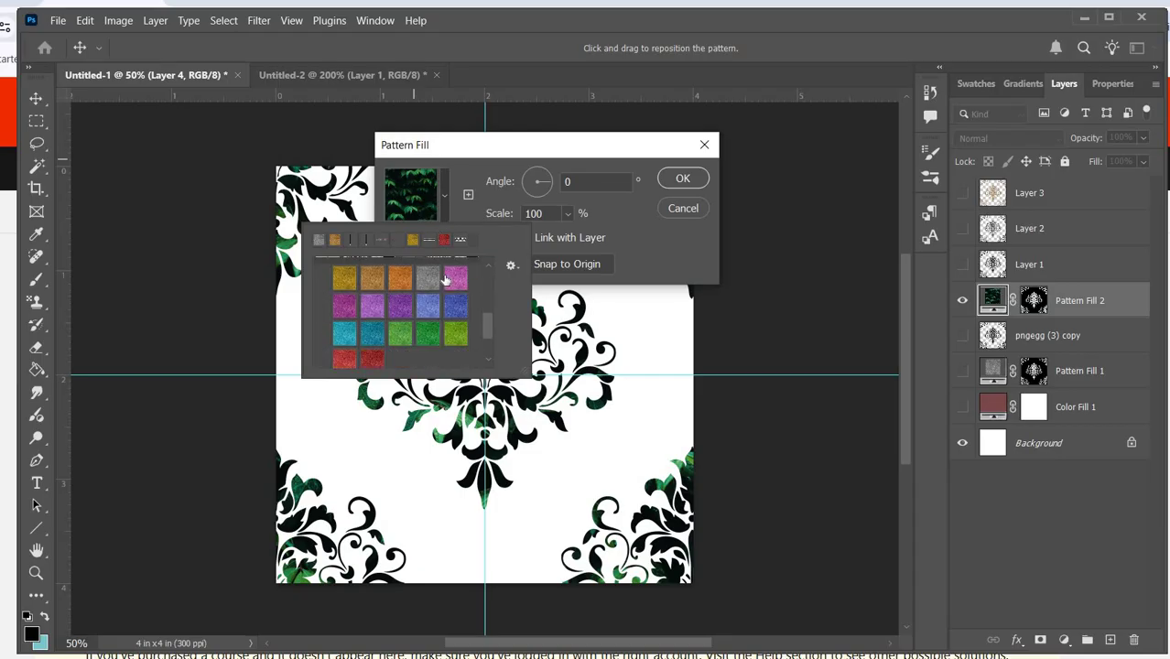
pyautogui.click(383, 355)
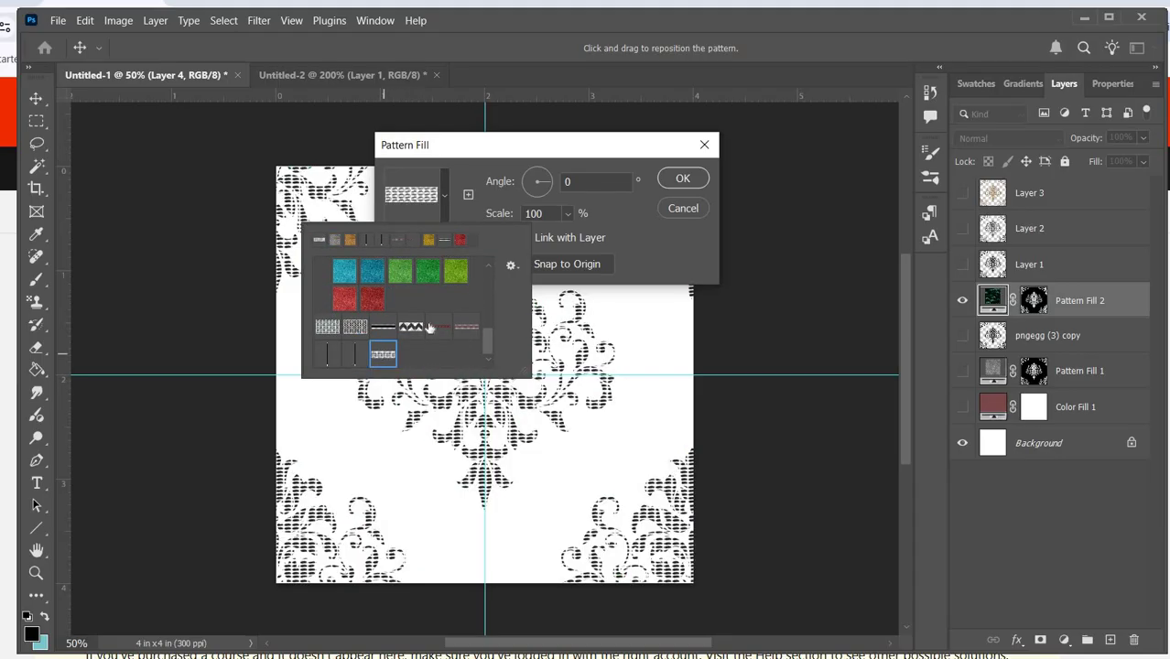
# Set the stitch pattern fill's angle to 45° and its scale to 50%, and apply it.
pyautogui.click(551, 182)
pyautogui.click(549, 182)
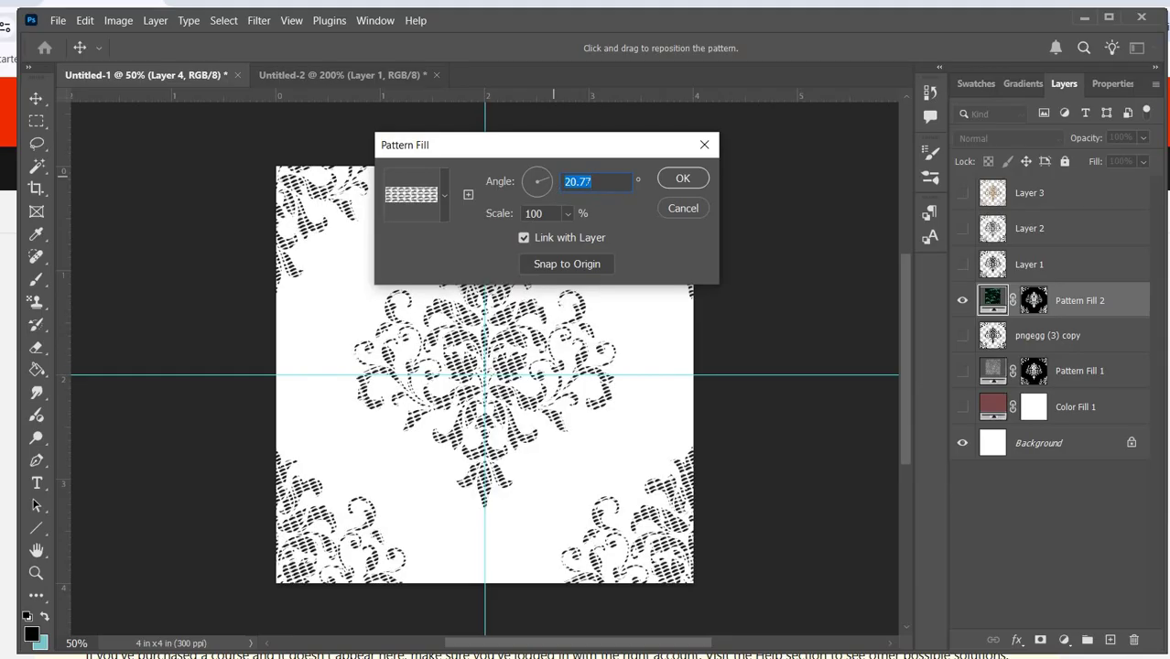
pyautogui.write('45')
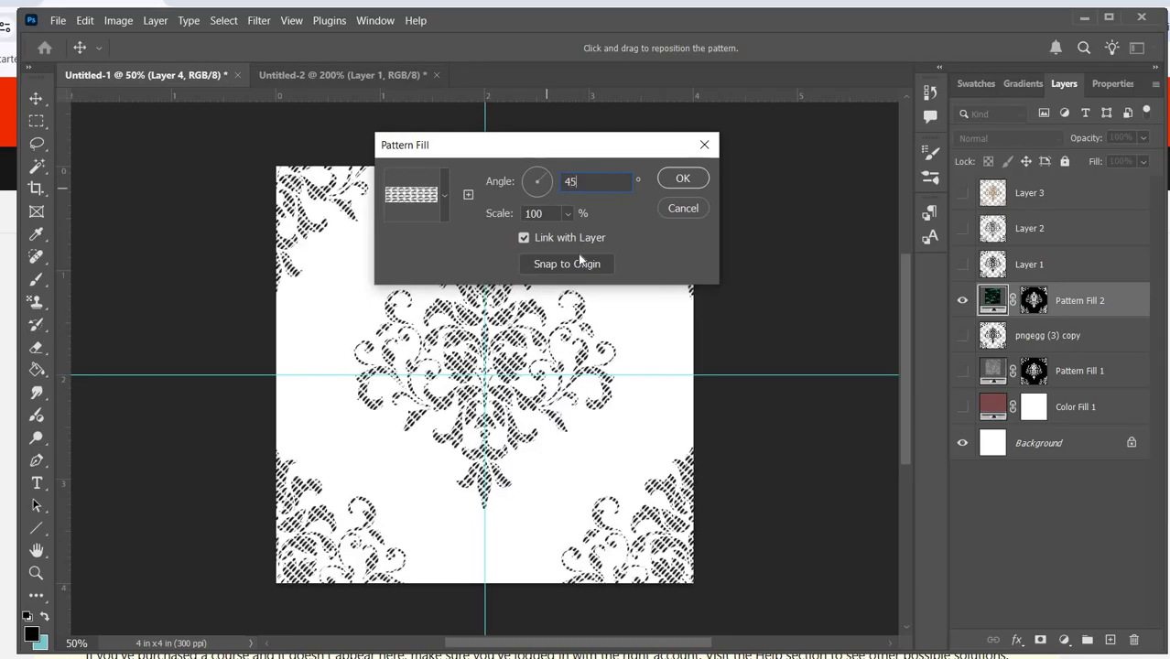
pyautogui.press('Tab')
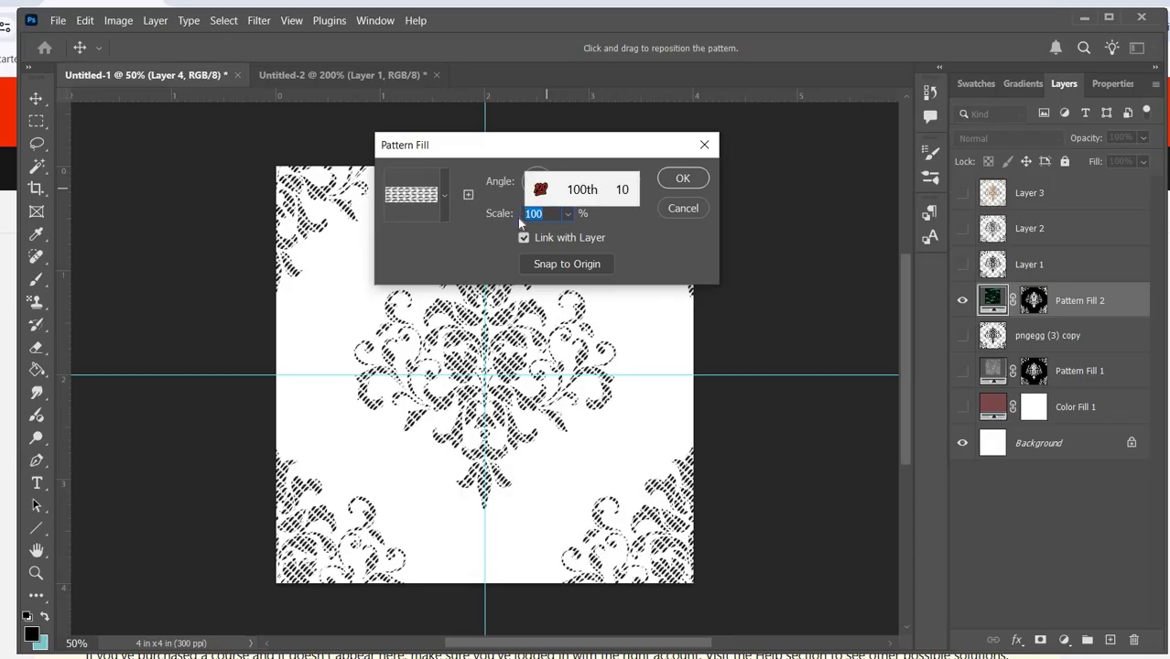
pyautogui.write('50')
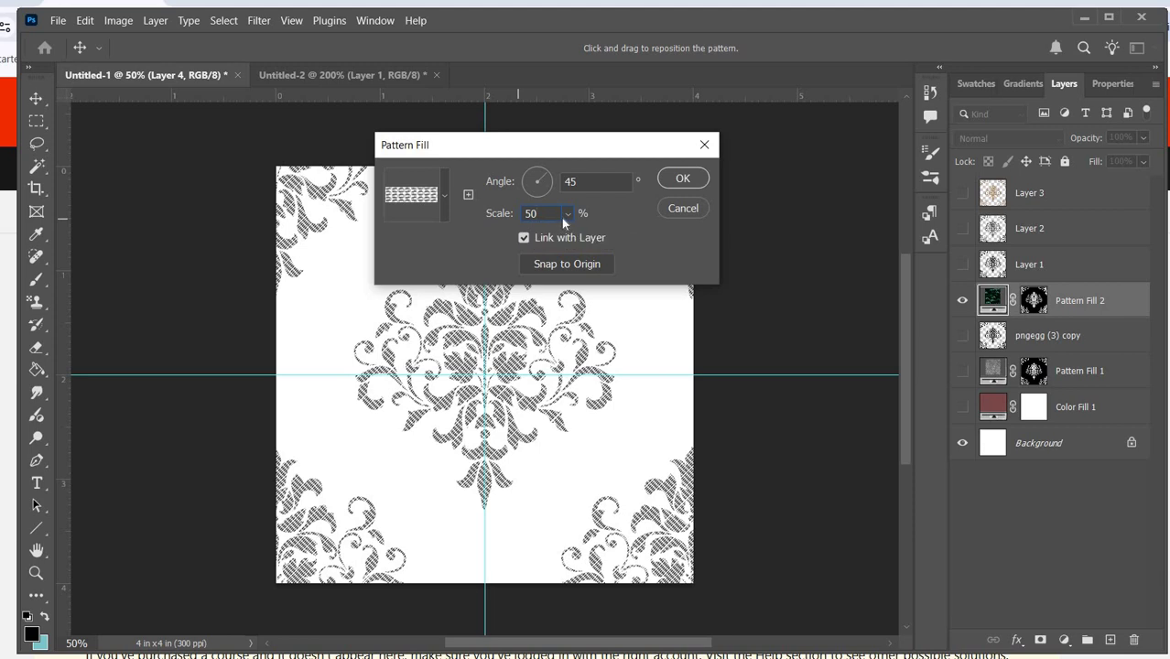
pyautogui.click(683, 180)
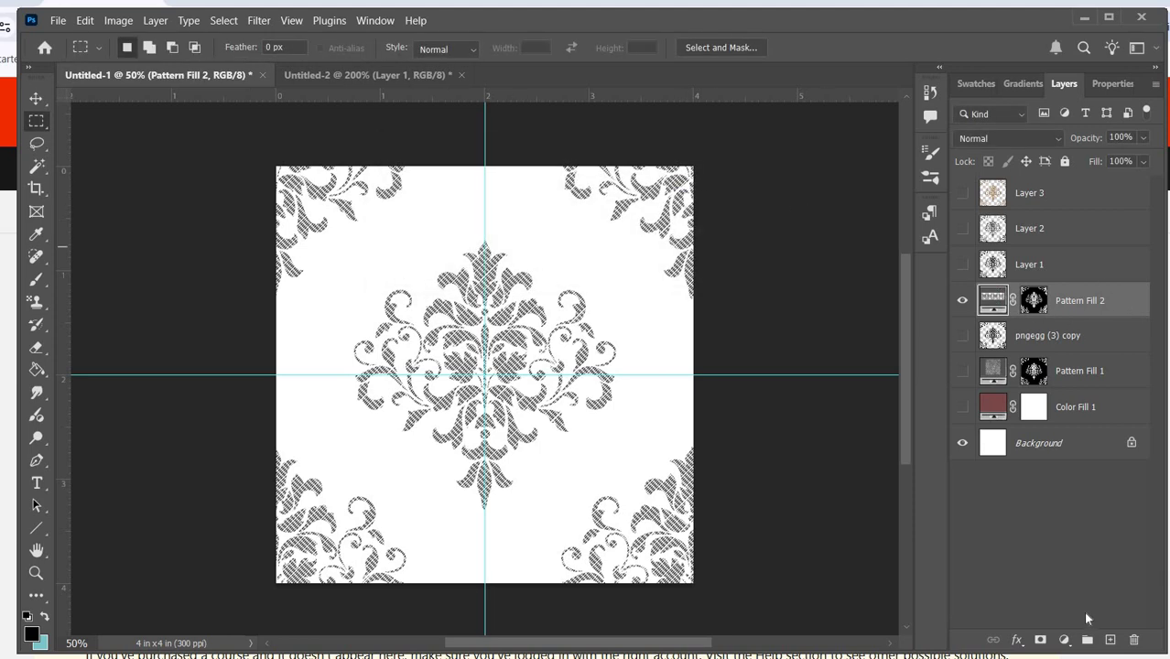
# Add a new layer above Pattern Fill 2 and merge the two into a single pixel layer.
pyautogui.click(1109, 639)
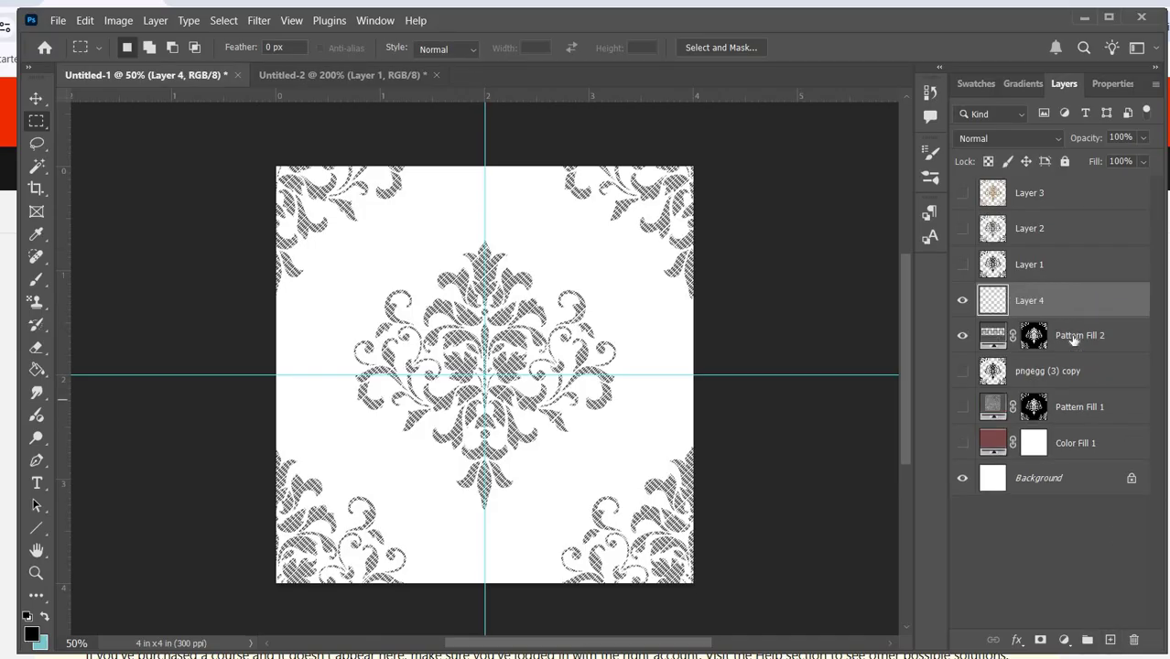
pyautogui.keyDown('shift'); pyautogui.click(1073, 339); pyautogui.keyUp('shift')
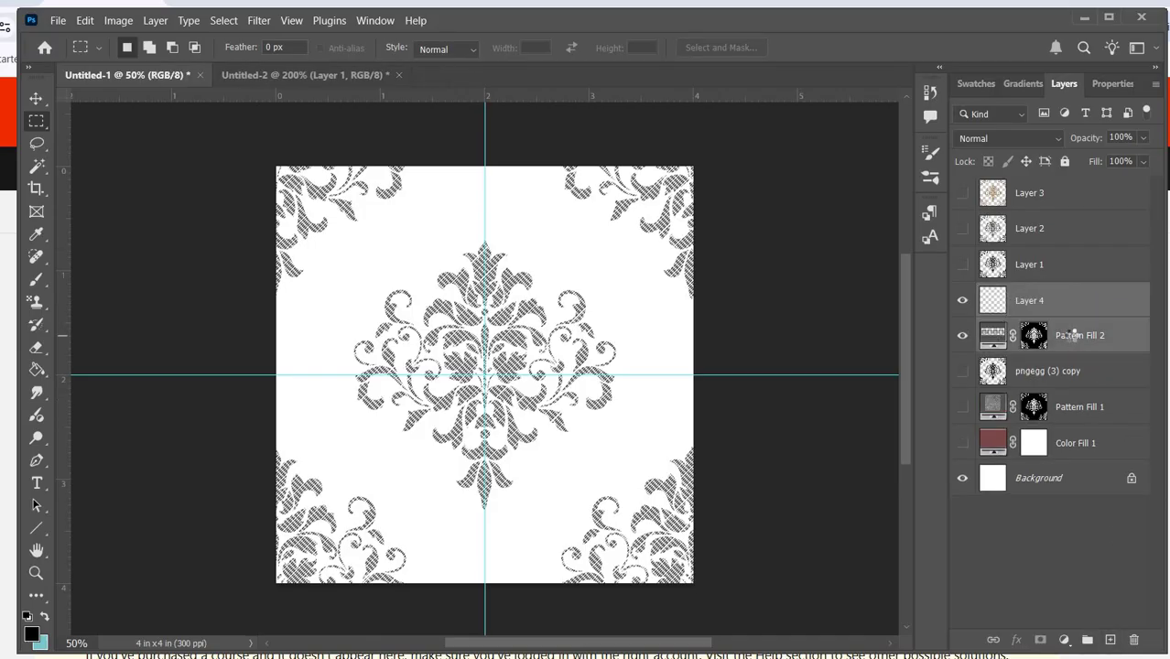
pyautogui.hotkey('ctrl', 'e')
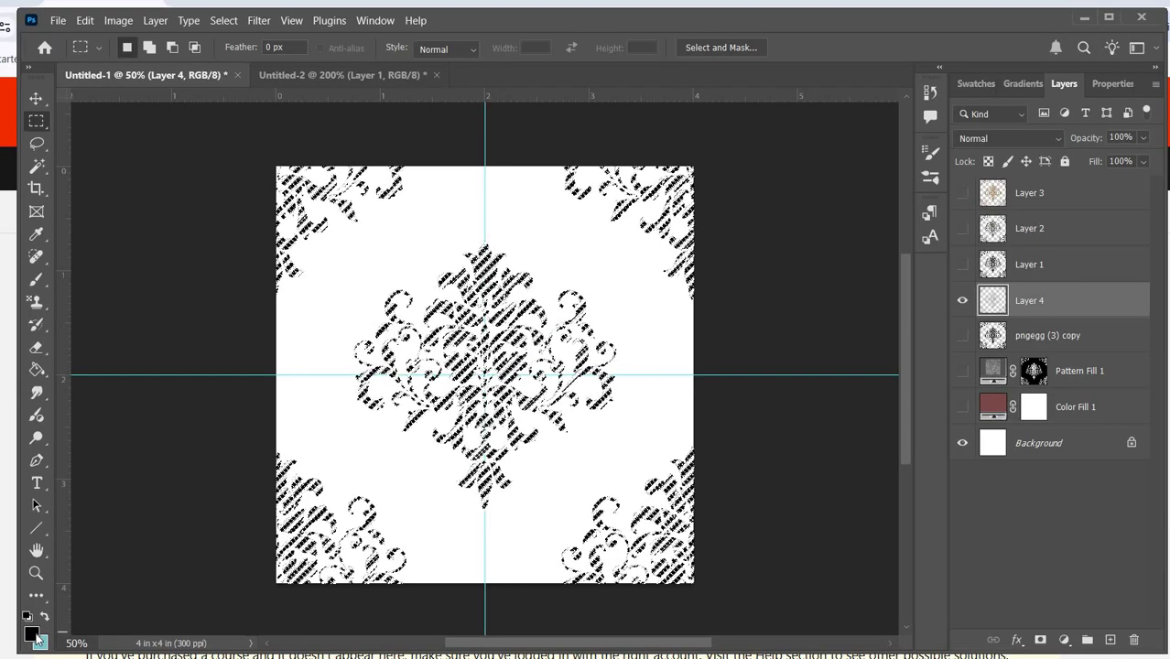
# Set the foreground colour to dark red #6c0606 and recolour only the stitches on Layer 4 with it.
pyautogui.click(33, 636)
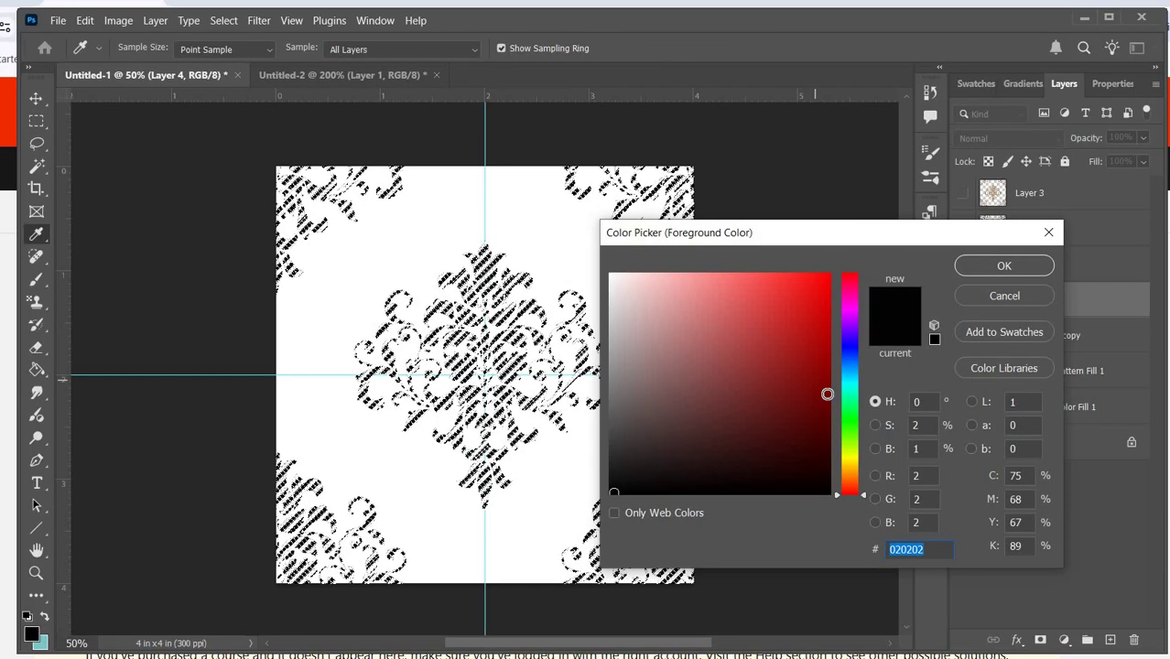
pyautogui.write('6c0606')
pyautogui.click(961, 271)
pyautogui.press('m')
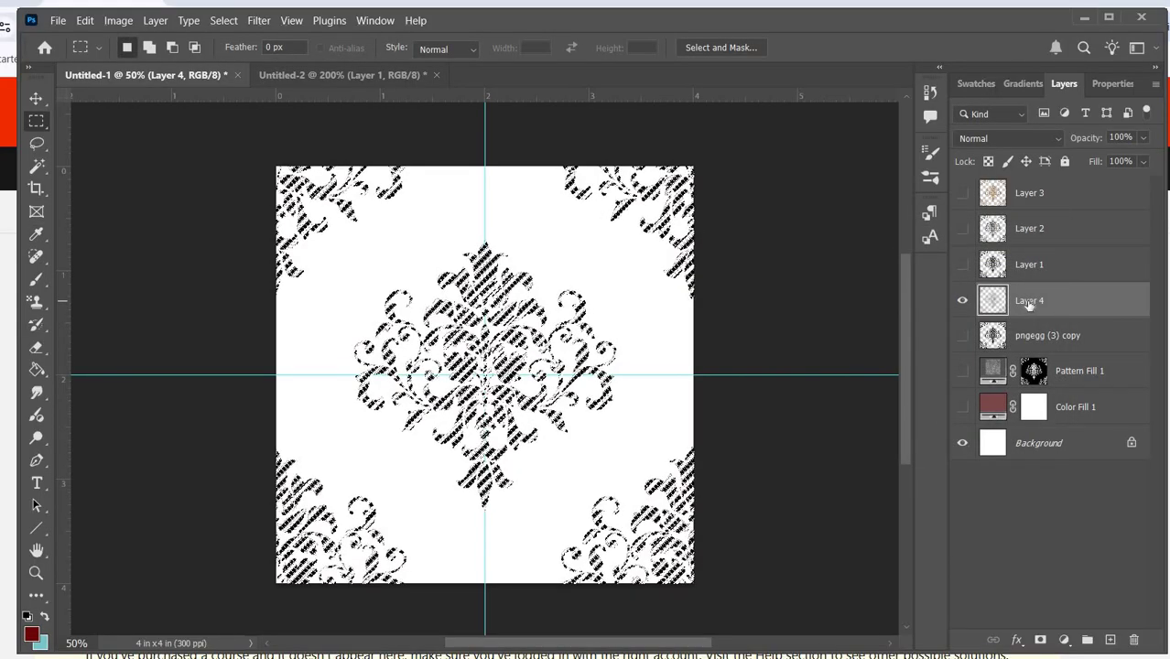
pyautogui.hotkey('shift', 'alt', 'BackSpace')
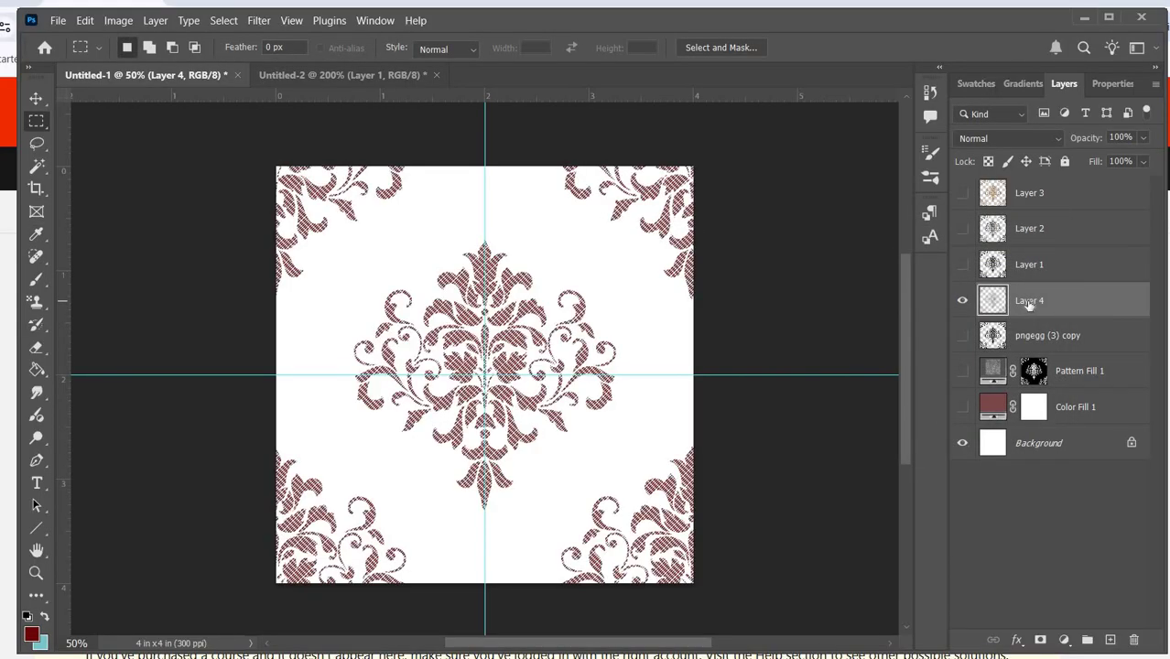
# With the pngegg (3) copy damask loaded as a selection, add a new layer and place it directly below Layer 4.
pyautogui.hotkey('ctrl', '+')
pyautogui.hotkey('ctrl', '+')
pyautogui.hotkey('ctrl', '+')
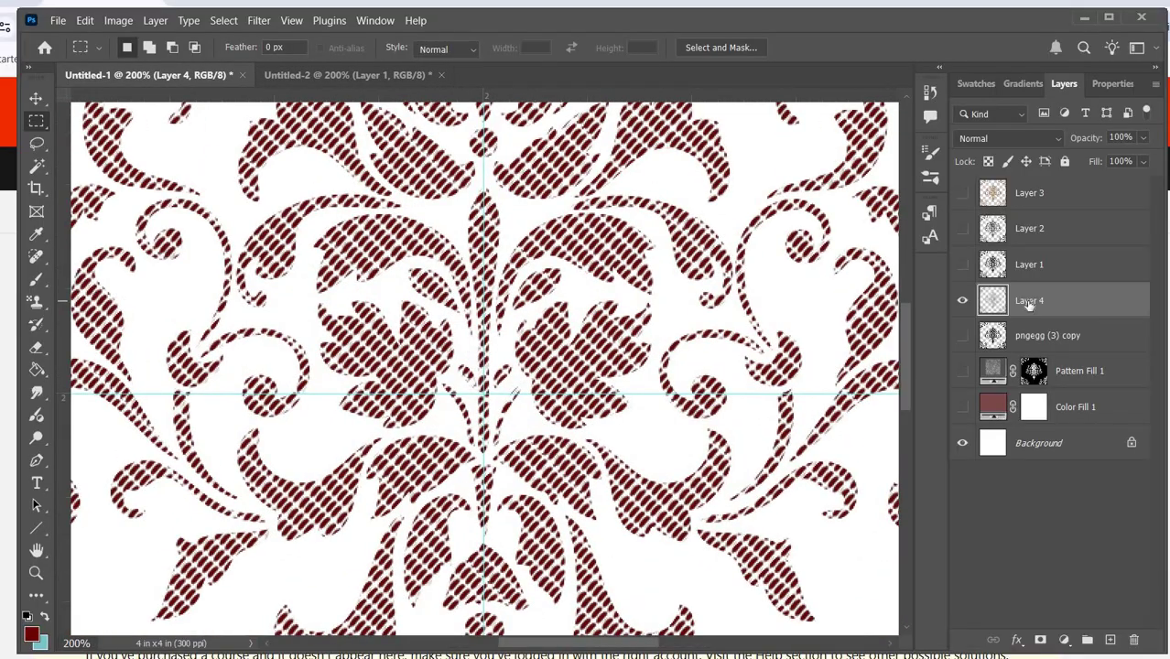
pyautogui.hotkey('ctrl', '-')
pyautogui.hotkey('ctrl', '+')
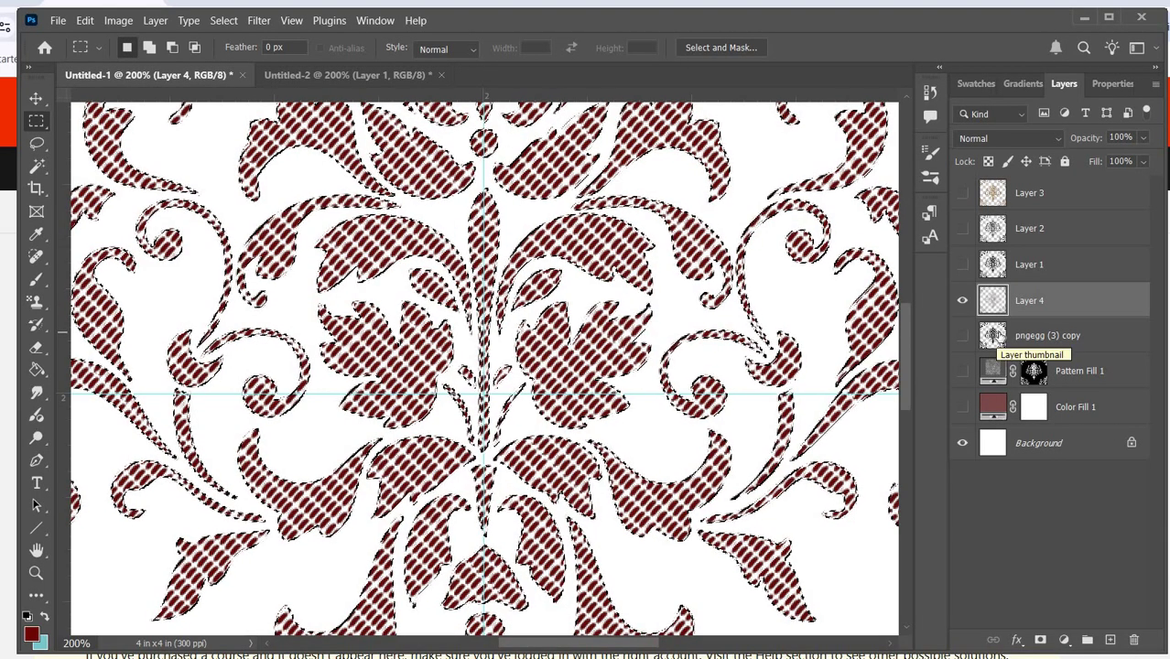
pyautogui.click(1110, 640)
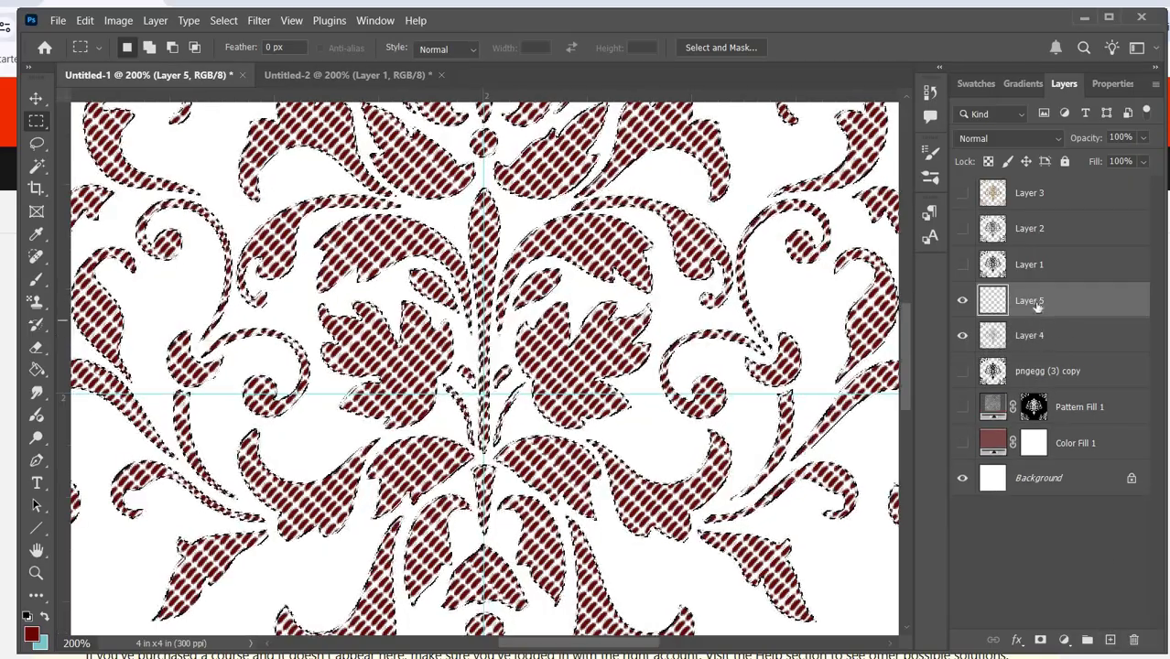
pyautogui.moveTo(1037, 308); pyautogui.dragTo(1062, 365)
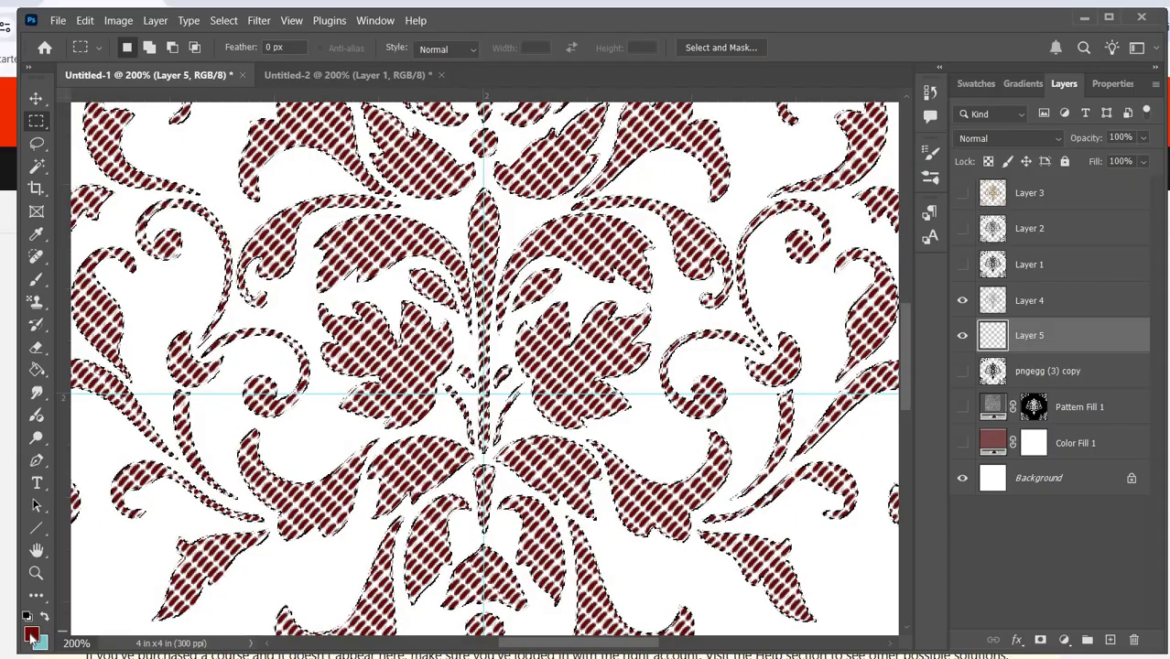
# Fill the damask selection on Layer 5 with lighter red #be6969 and deselect.
pyautogui.click(30, 635)
pyautogui.click(708, 330)
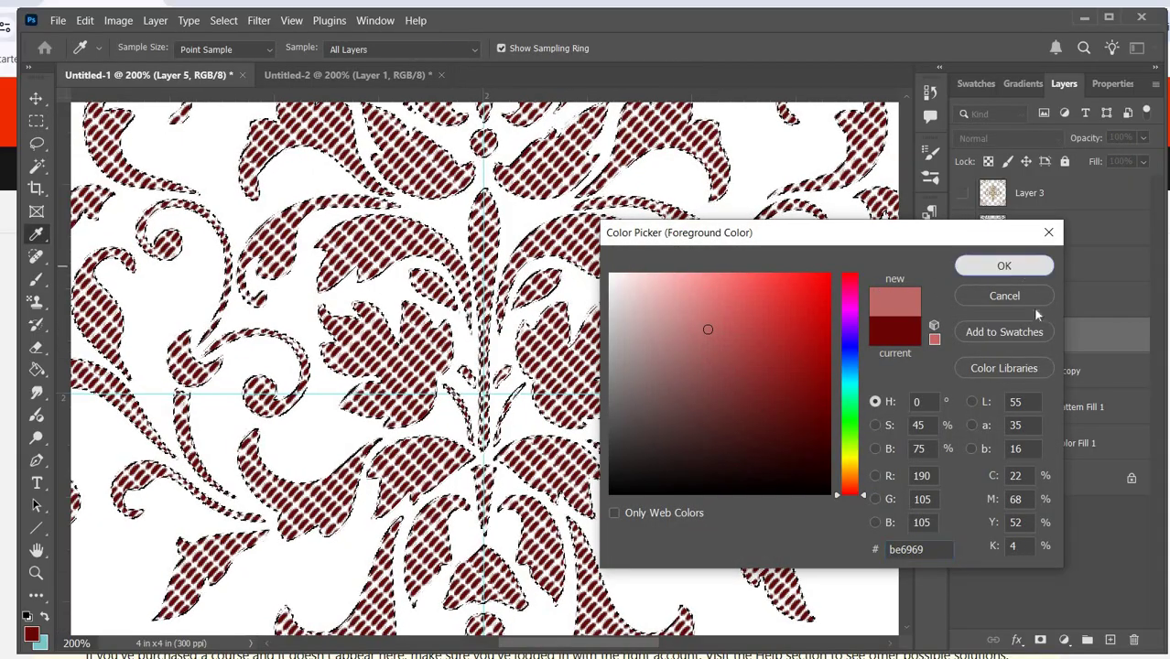
pyautogui.press('Return')
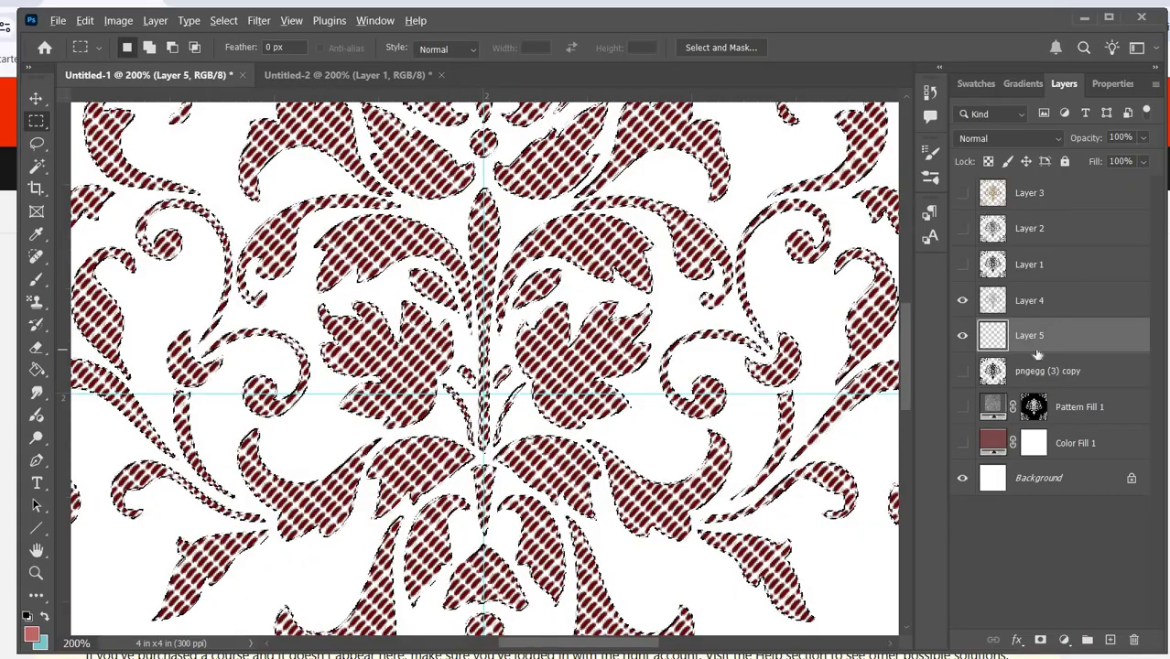
pyautogui.hotkey('alt', 'BackSpace')
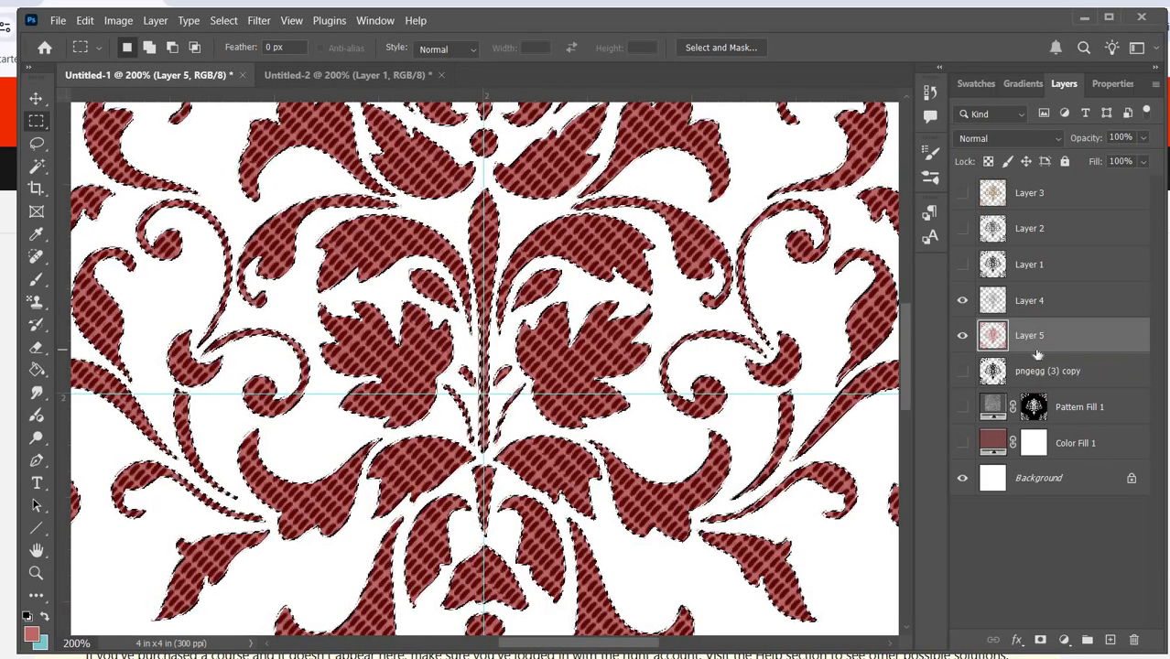
pyautogui.hotkey('ctrl', 'd')
# Examine the two-tone stitched damask both up close and as a whole repeat.
pyautogui.hotkey('ctrl', '-')
pyautogui.hotkey('ctrl', '-')
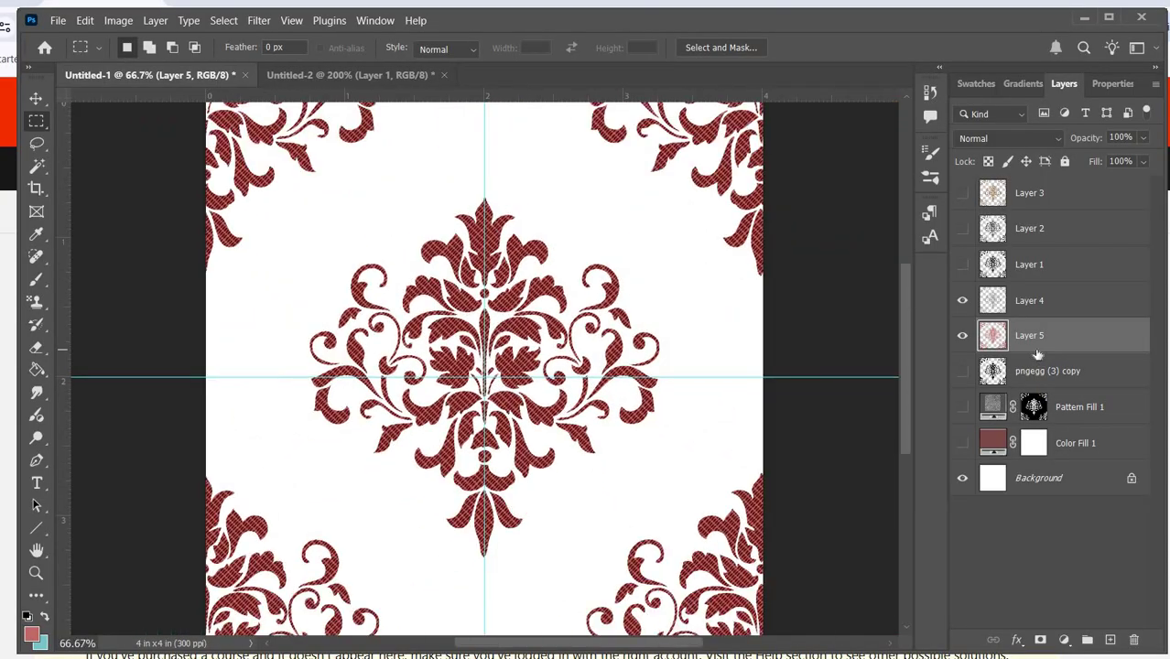
pyautogui.hotkey('ctrl', '+')
pyautogui.hotkey('ctrl', '+')
pyautogui.hotkey('ctrl', '+')
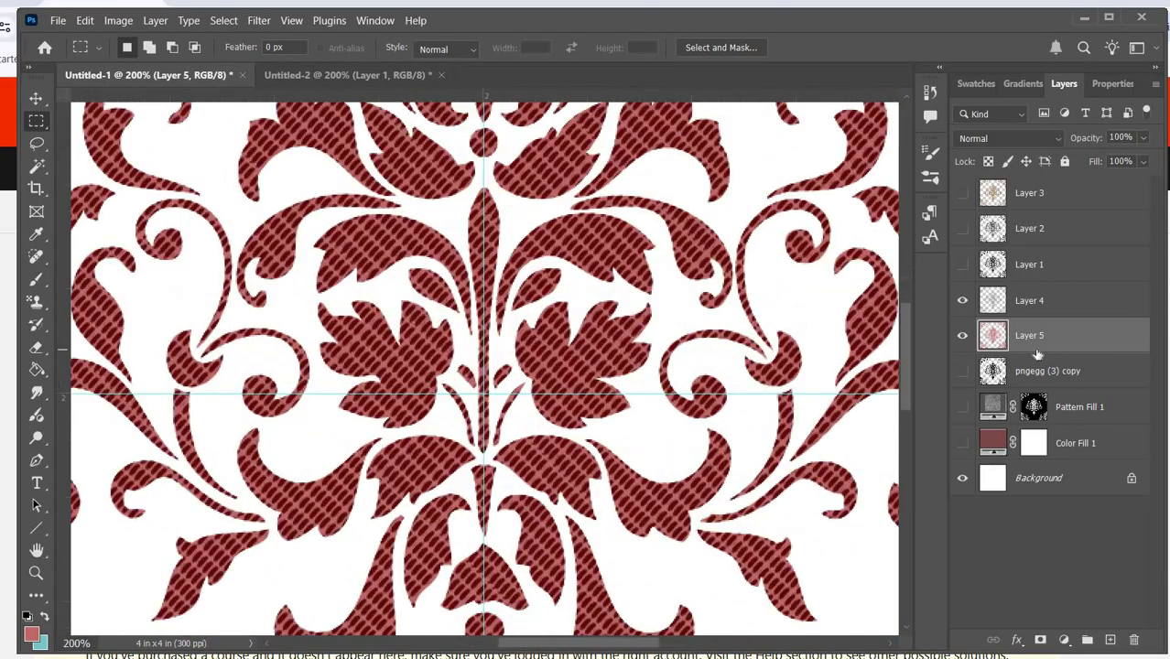
pyautogui.hotkey('ctrl', '-')
pyautogui.hotkey('ctrl', '-')
pyautogui.hotkey('ctrl', '-')
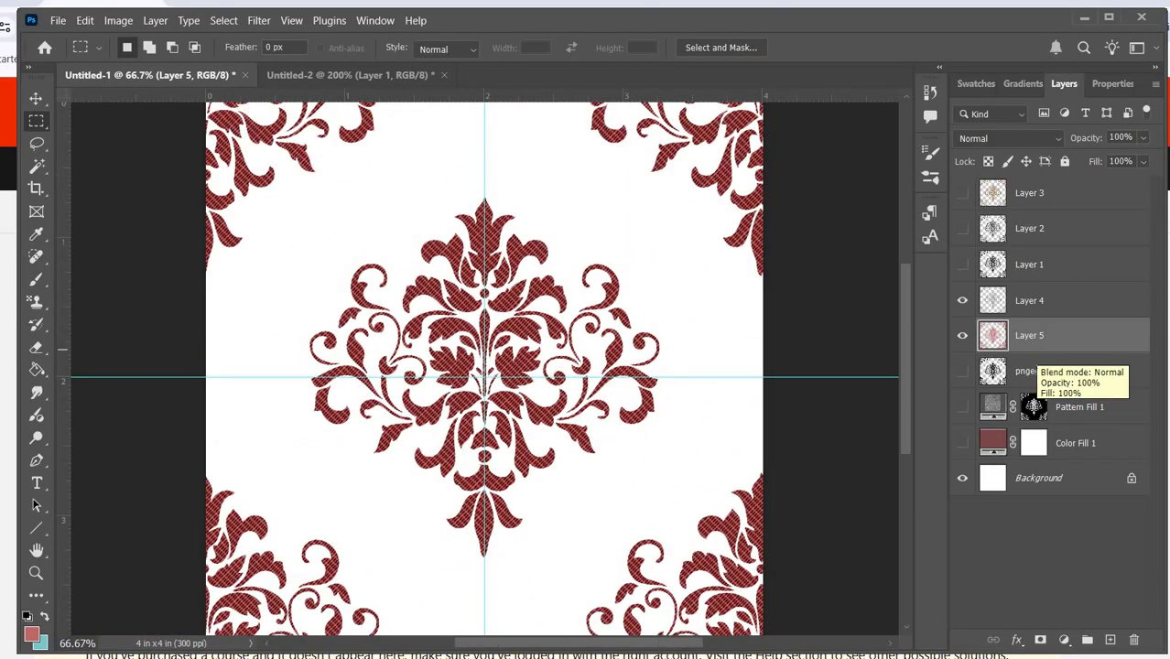
# Add a pale aqua #aee2e1 solid colour fill layer directly above the Background, leaving the Background itself unconverted.
pyautogui.doubleClick(994, 485)
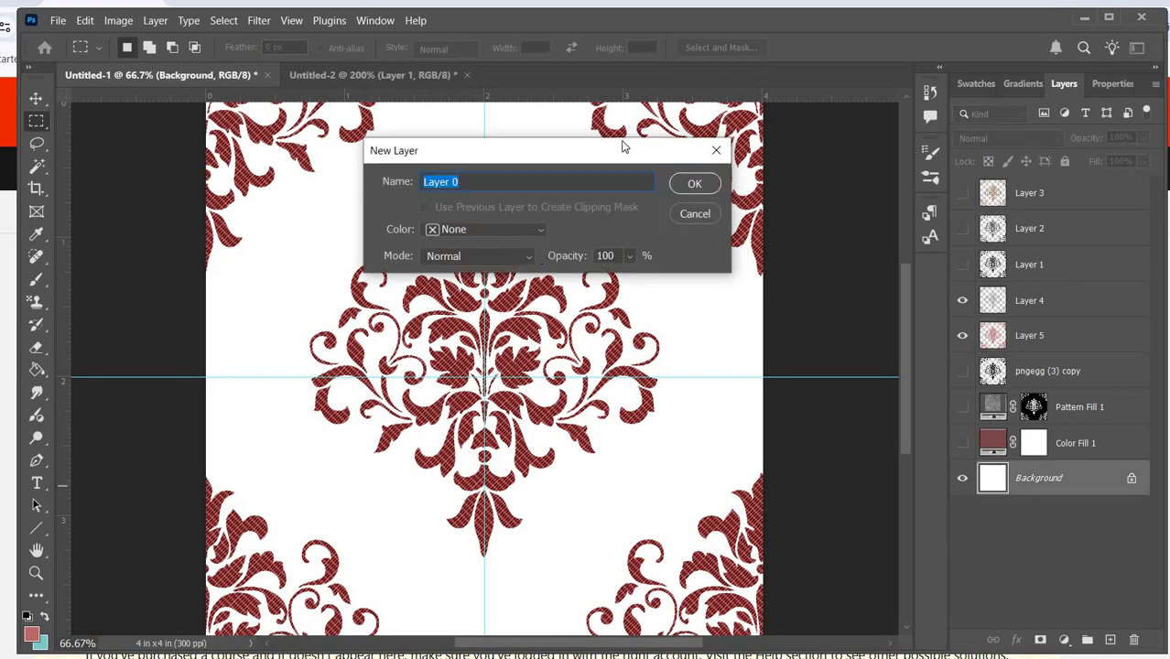
pyautogui.click(693, 214)
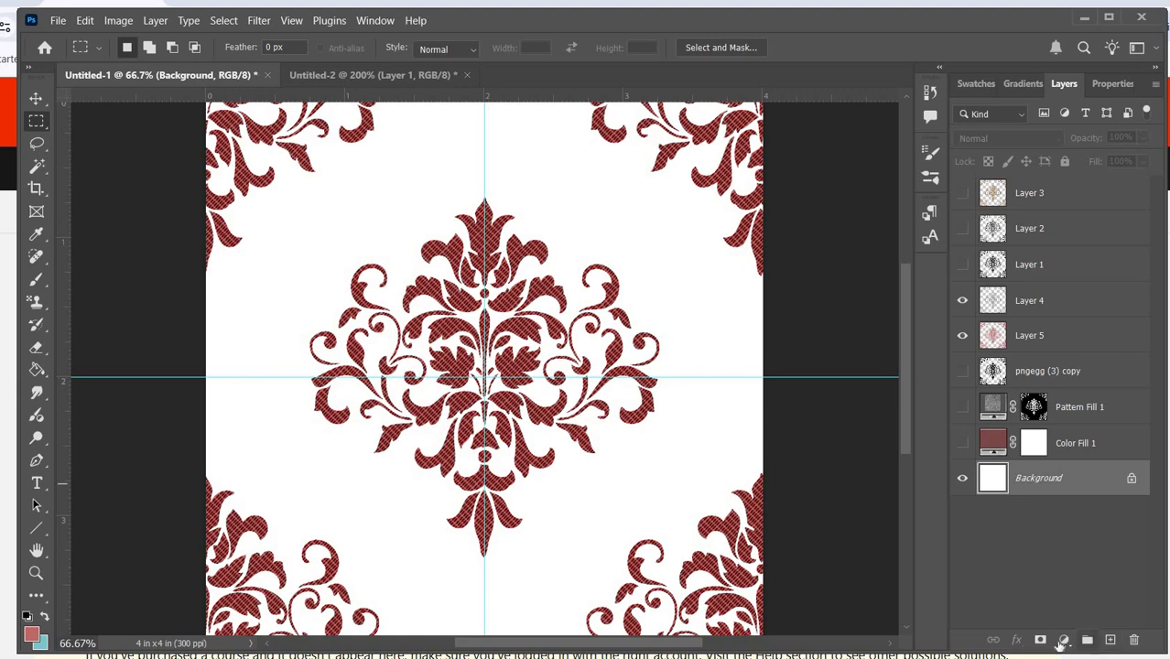
pyautogui.click(1064, 640)
pyautogui.click(1091, 340)
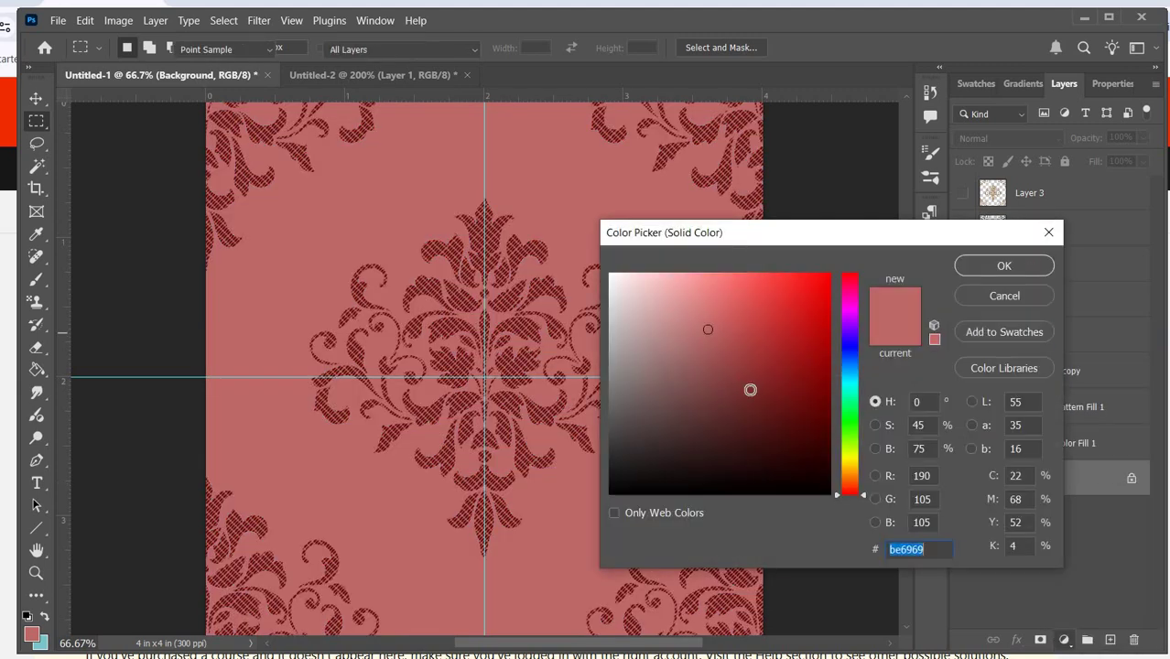
pyautogui.click(848, 394)
pyautogui.moveTo(850, 425); pyautogui.dragTo(851, 448)
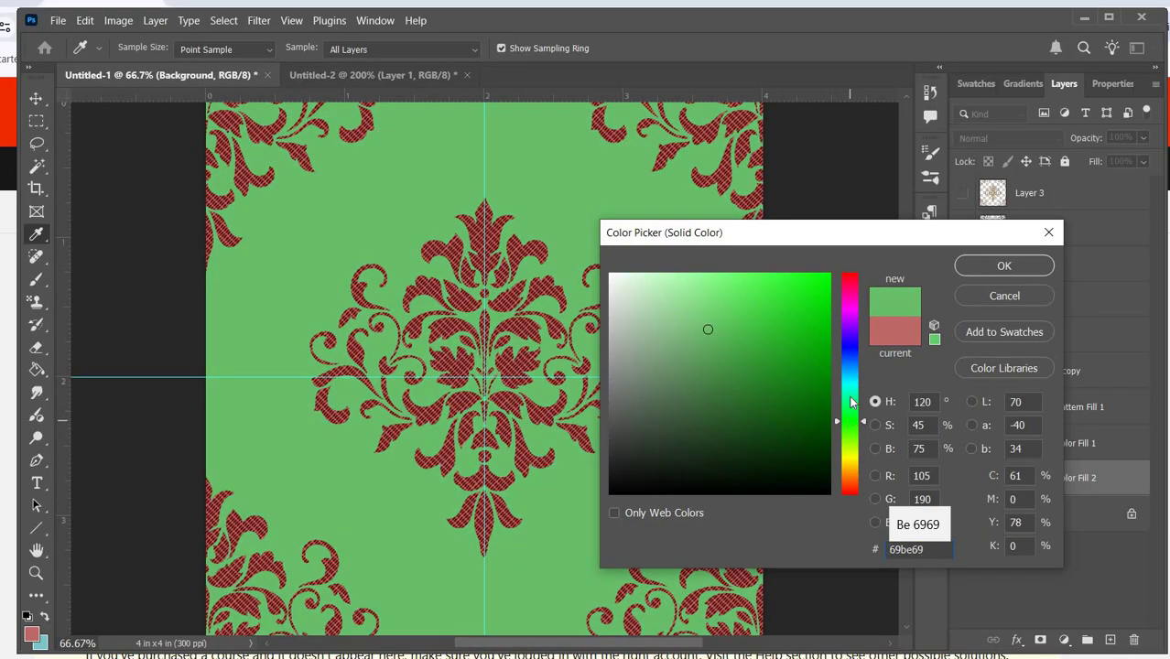
pyautogui.moveTo(851, 403); pyautogui.dragTo(844, 386)
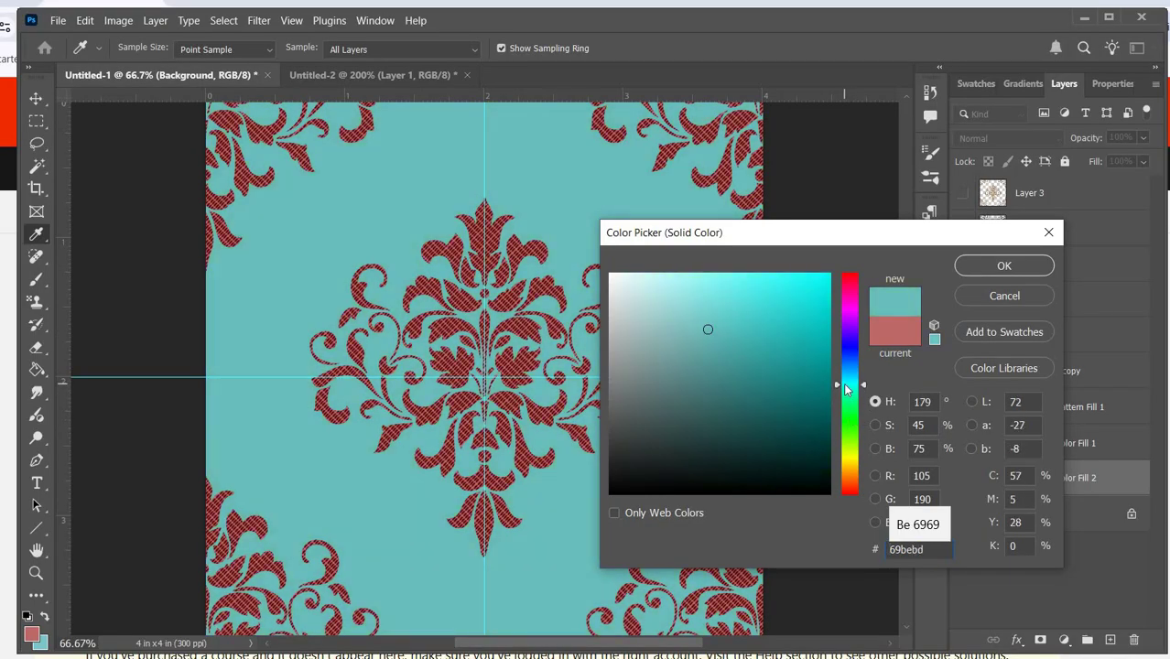
pyautogui.click(704, 302)
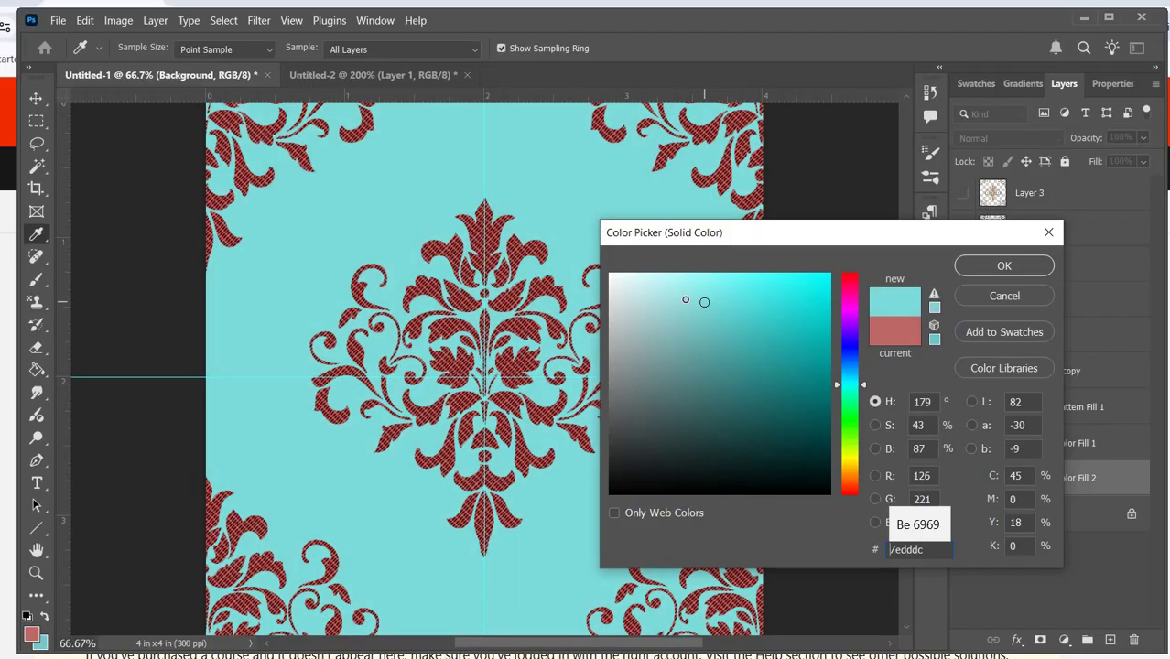
pyautogui.click(690, 300)
pyautogui.click(661, 299)
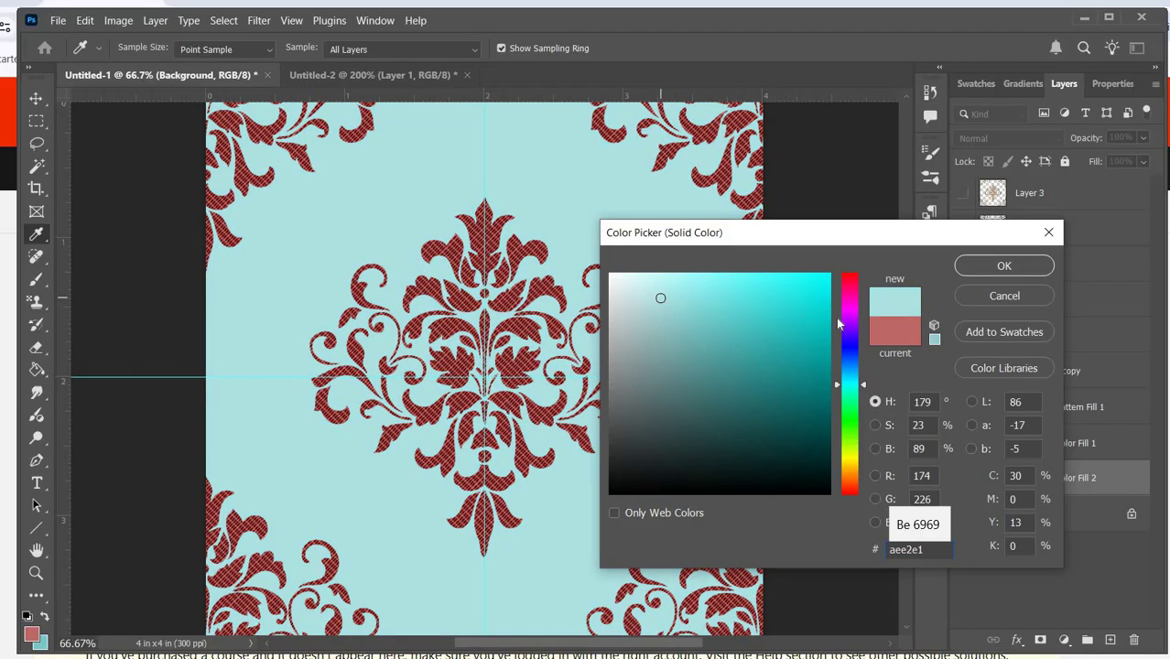
pyautogui.click(998, 268)
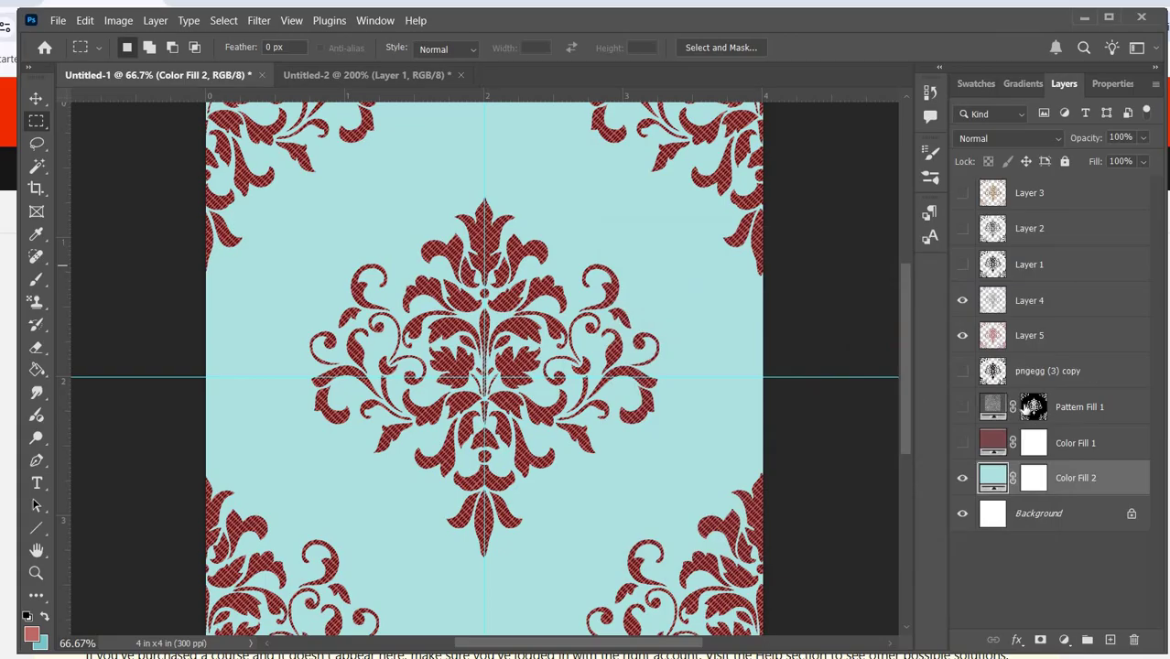
# Load the stitches on Layer 4 as a selection and recolour them dark green #0e6729.
pyautogui.click(996, 304)
pyautogui.keyDown('ctrl'); pyautogui.click(996, 304); pyautogui.keyUp('ctrl')
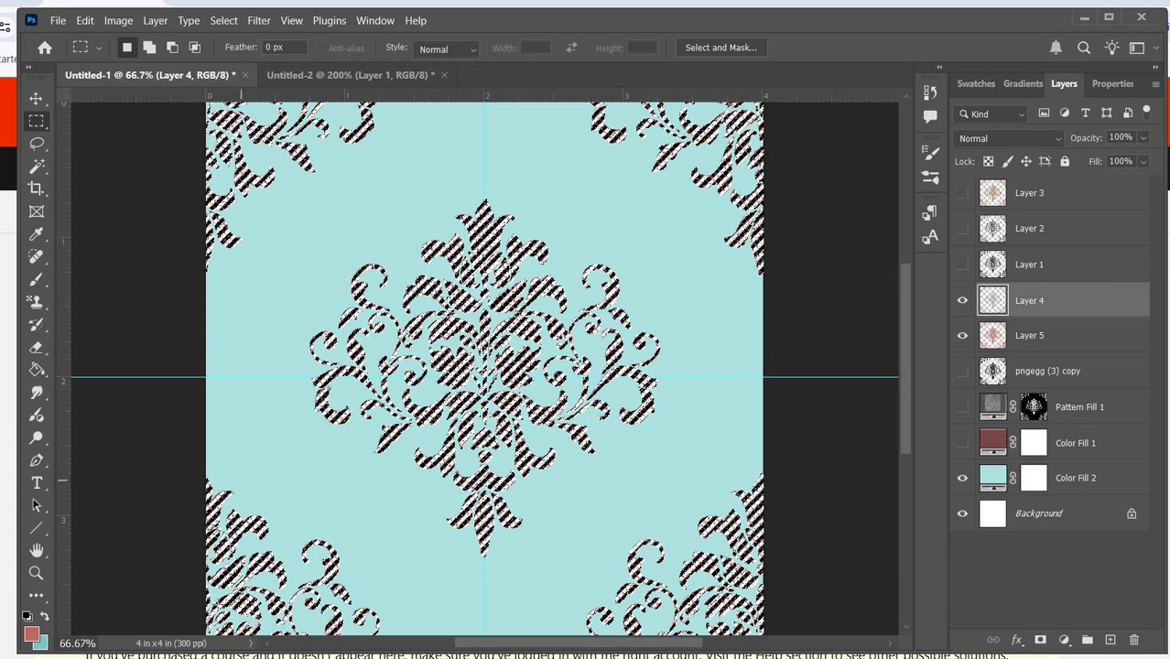
pyautogui.click(30, 632)
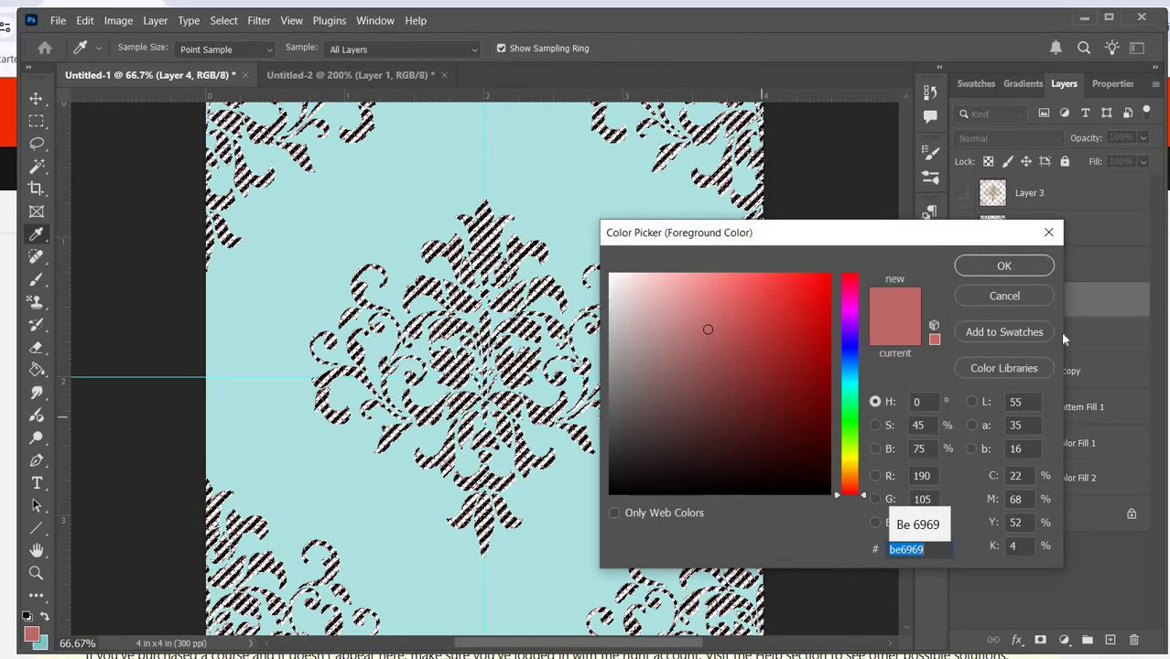
pyautogui.click(852, 412)
pyautogui.click(801, 405)
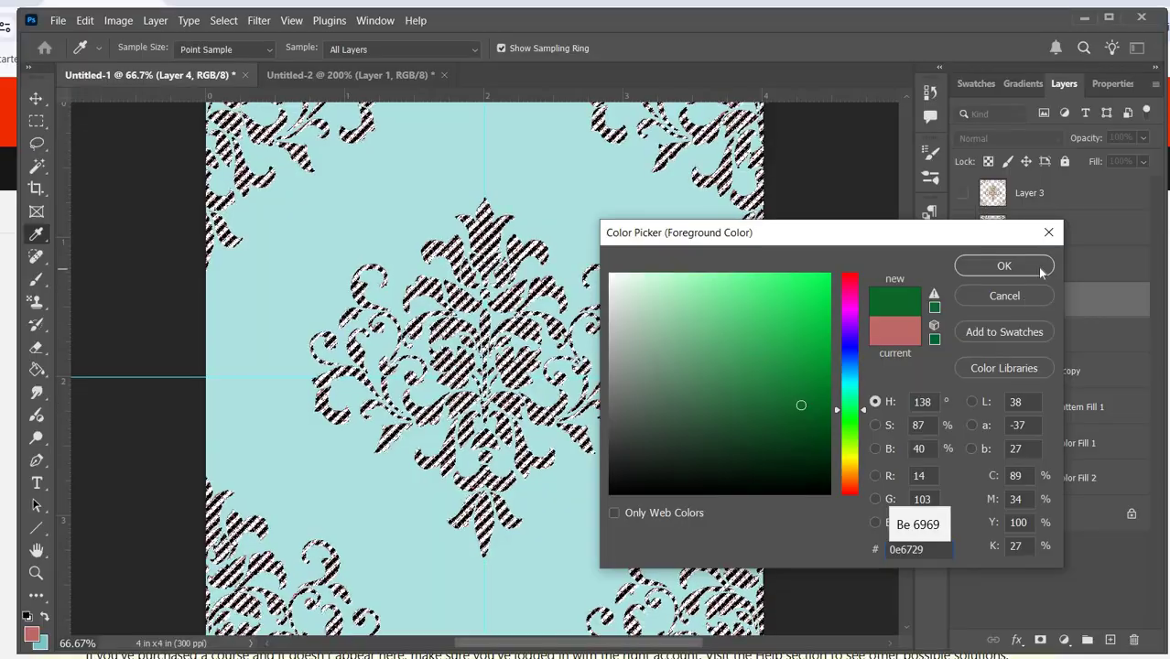
pyautogui.click(1041, 269)
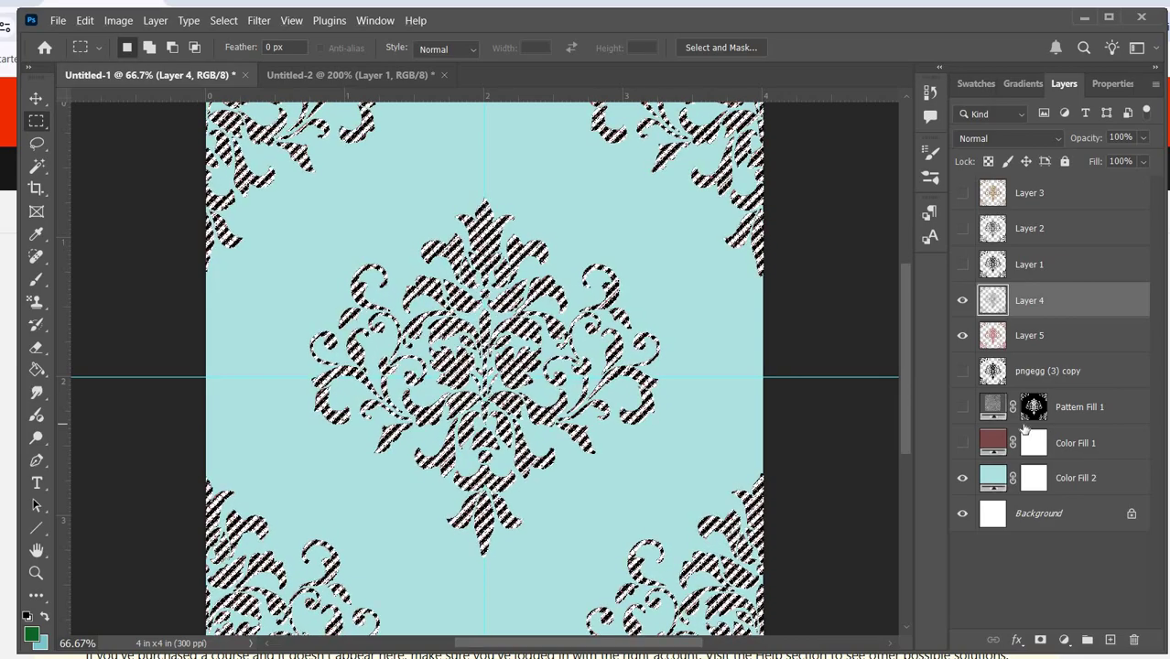
# Examine the green-on-red stitches of the damask up close and across the whole repeat against the aqua background.
pyautogui.hotkey('ctrl', '+')
pyautogui.hotkey('ctrl', '+')
pyautogui.hotkey('ctrl', '+')
pyautogui.hotkey('ctrl', '+')
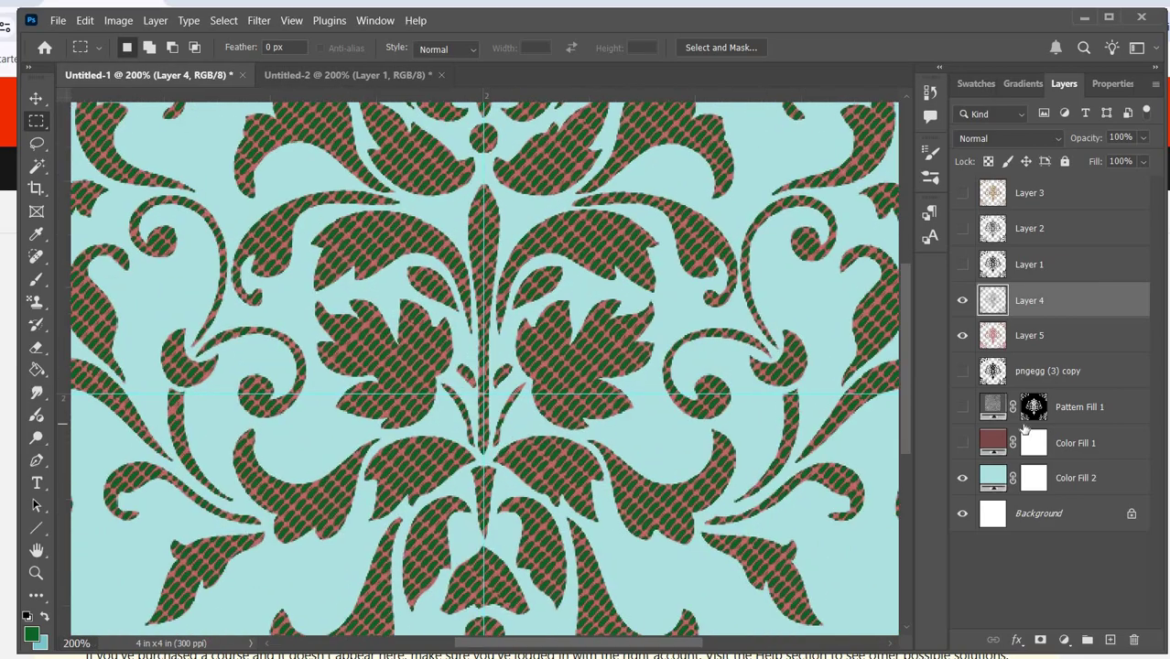
pyautogui.hotkey('ctrl', '-')
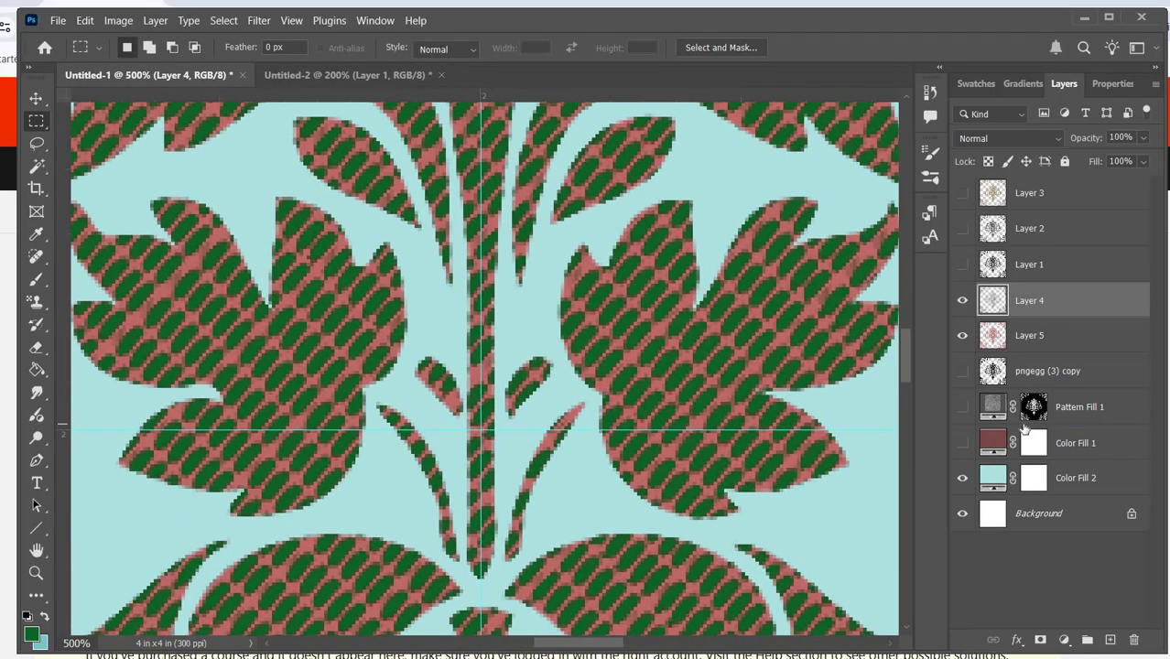
pyautogui.hotkey('ctrl', '-')
pyautogui.hotkey('ctrl', '-')
pyautogui.hotkey('ctrl', '-')
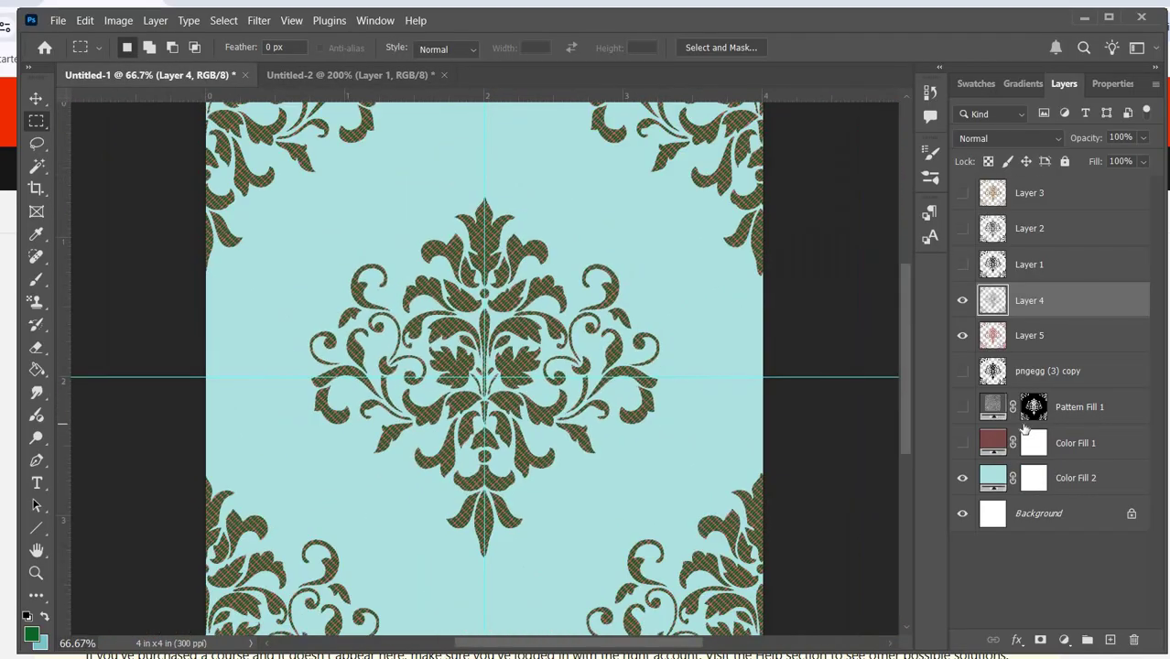
pyautogui.hotkey('ctrl', '+')
pyautogui.hotkey('ctrl', '-')
pyautogui.scroll(1, 725, 296)
pyautogui.scroll(-2, 724, 249)
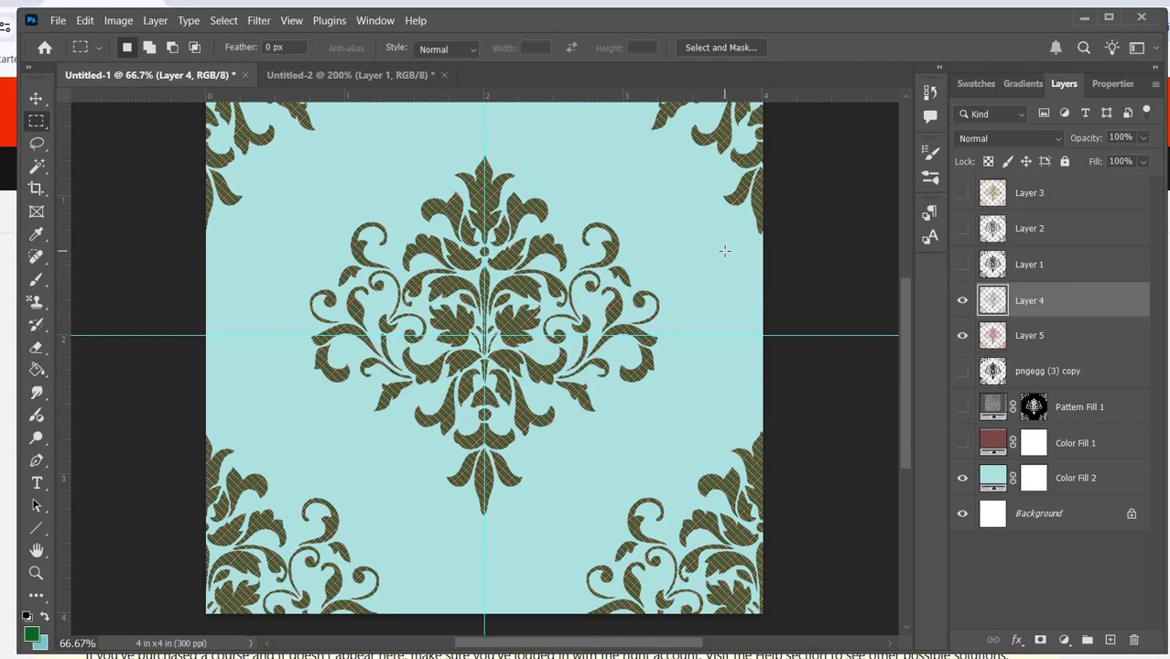